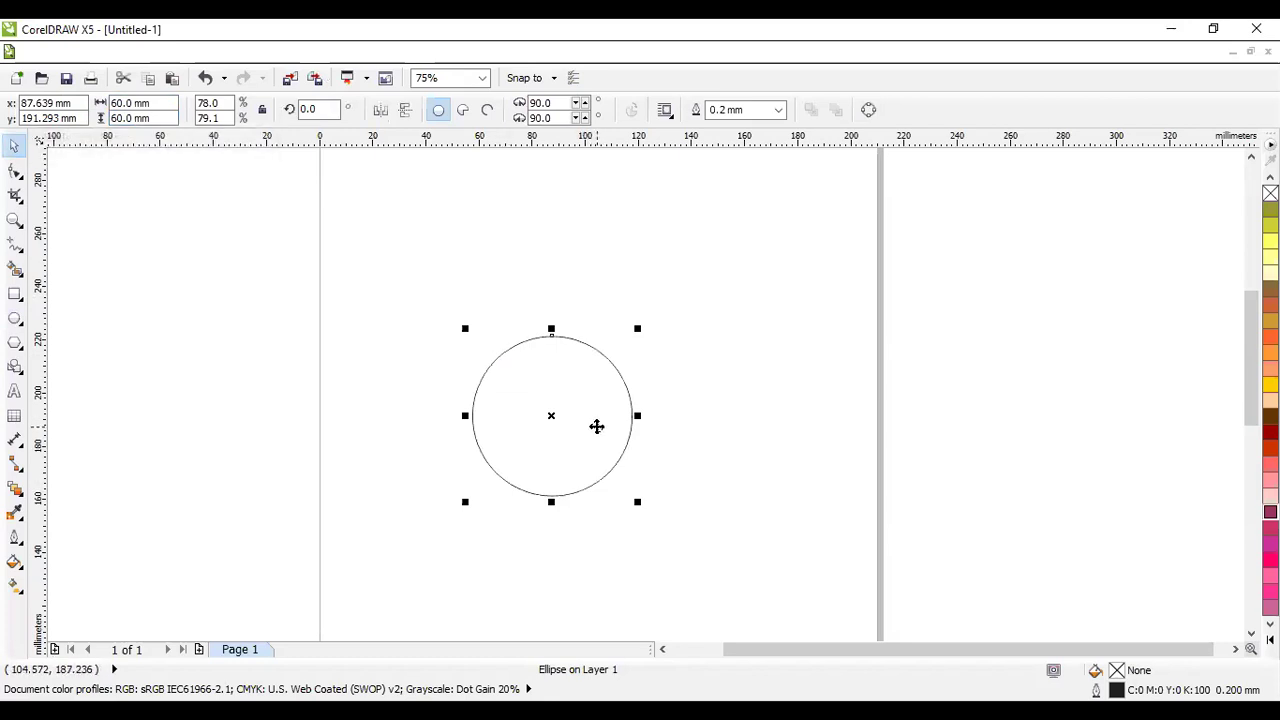
# - Center the circle on the page and resize it to 80 mm wide by 80 mm high
pyautogui.press('p')
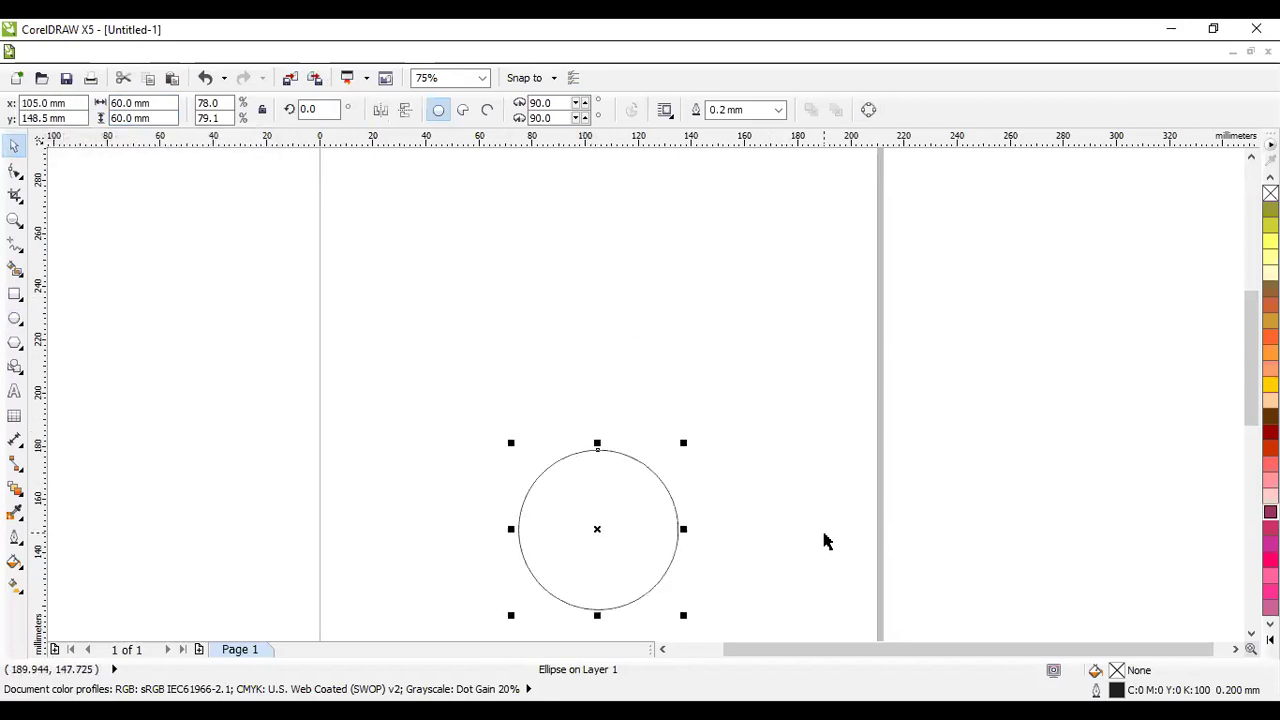
pyautogui.scroll(-5, 1251, 633)
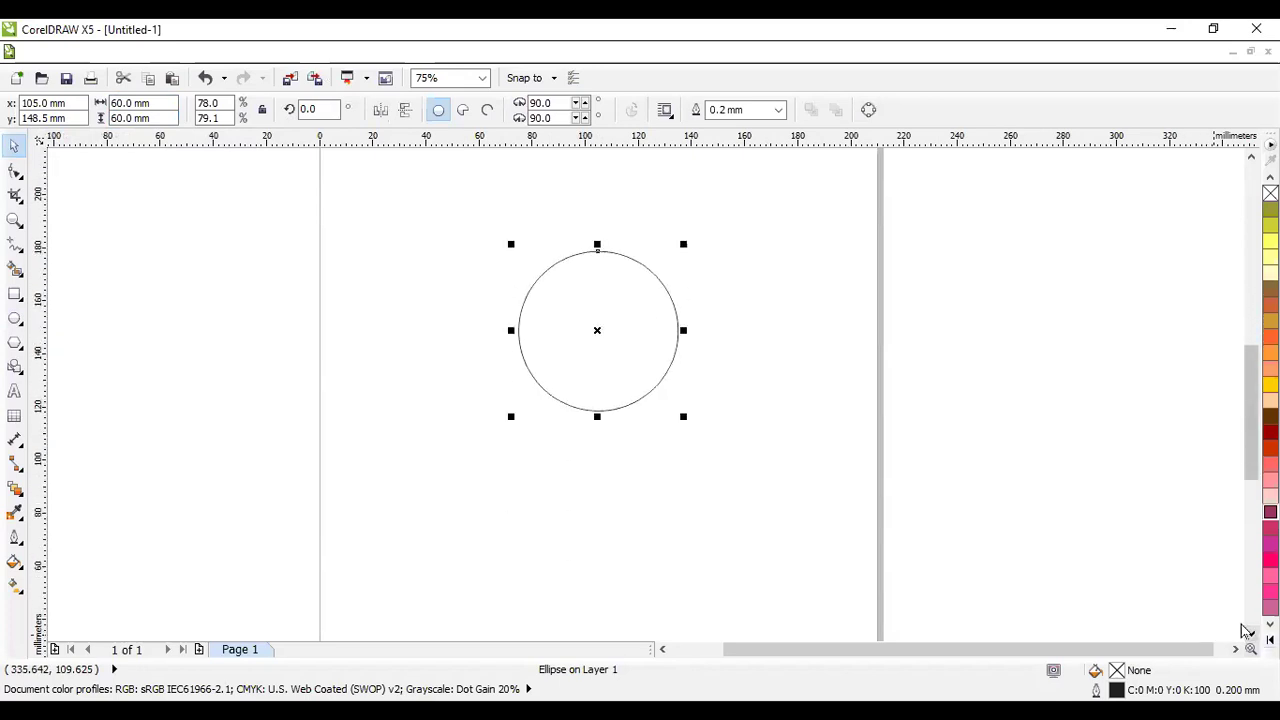
pyautogui.click(140, 103)
pyautogui.write('50')
pyautogui.write('80')
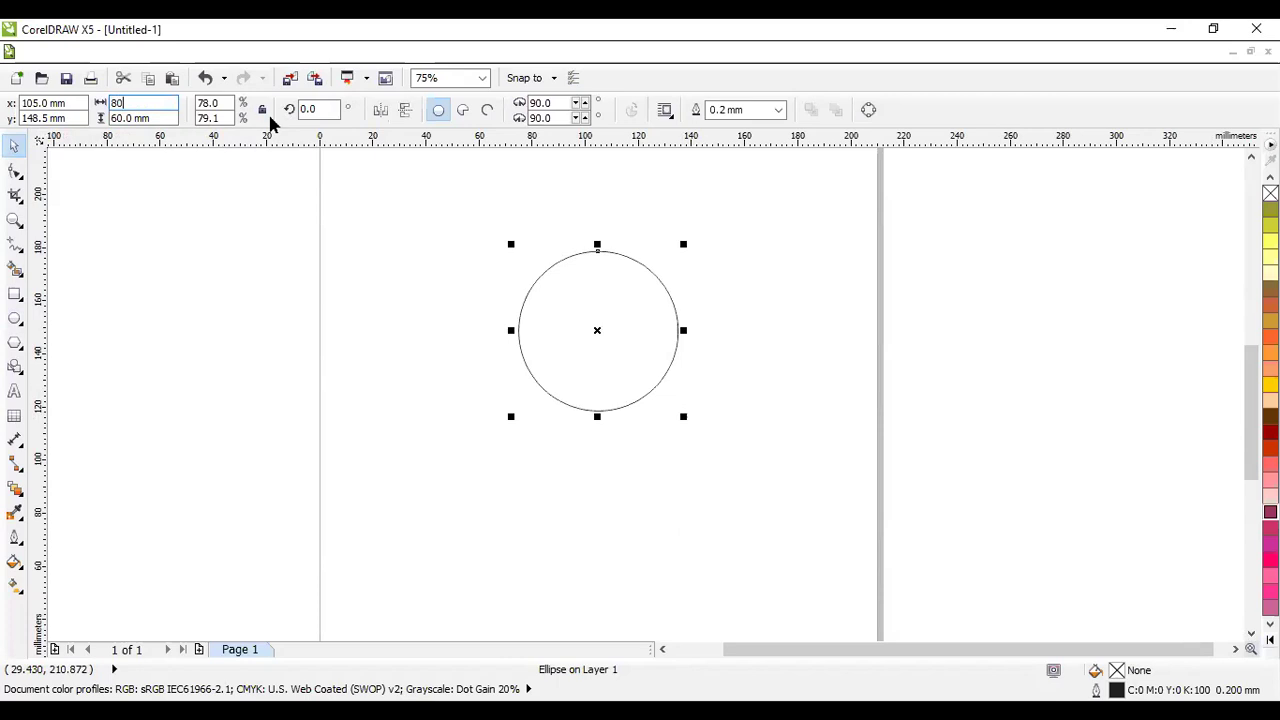
pyautogui.press('Tab')
pyautogui.write('8')
pyautogui.press('Return')
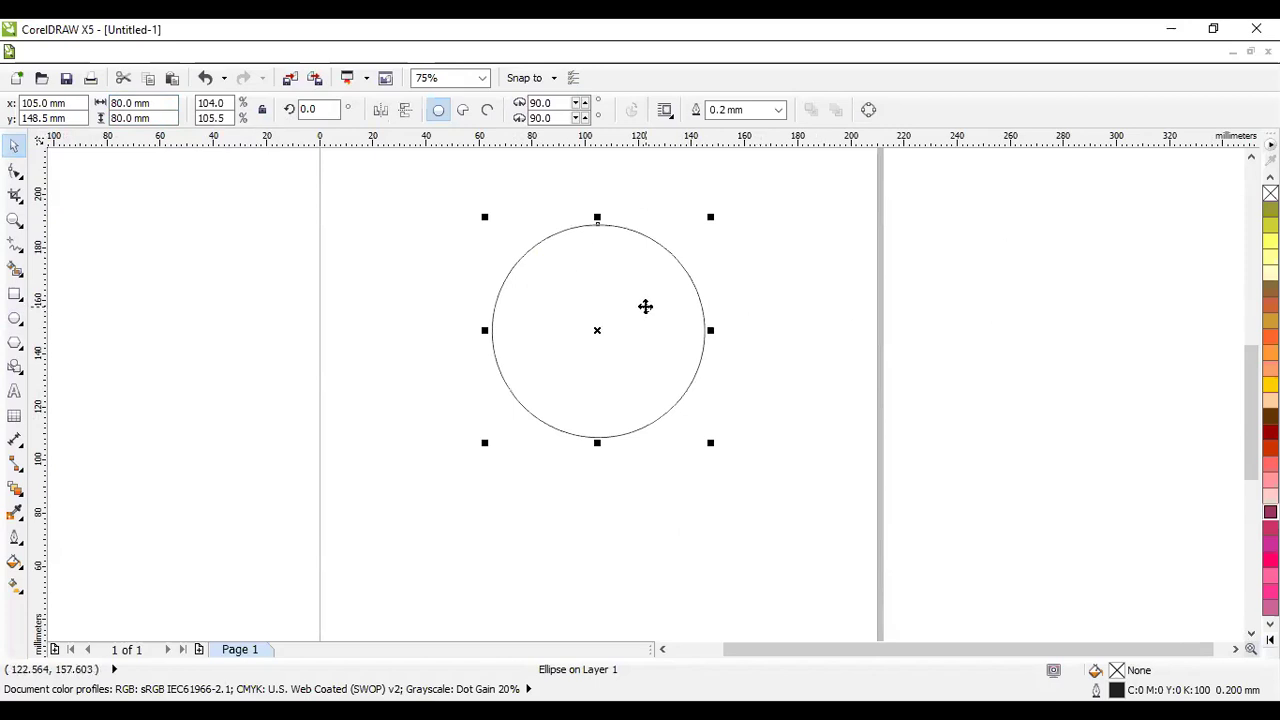
# - Convert the circle to an open arc and reshape its end node to form an upper semicircle ending at about 178°
pyautogui.click(15, 171)
pyautogui.click(484, 113)
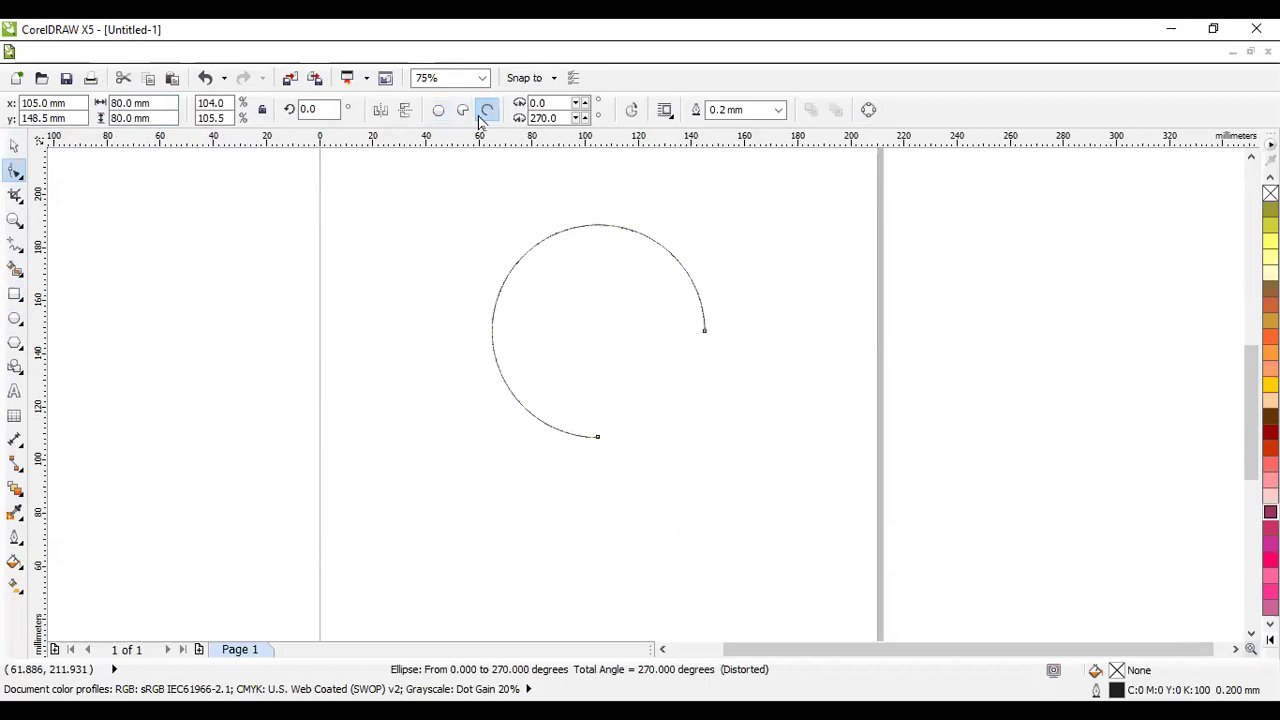
pyautogui.moveTo(599, 439); pyautogui.dragTo(477, 327)
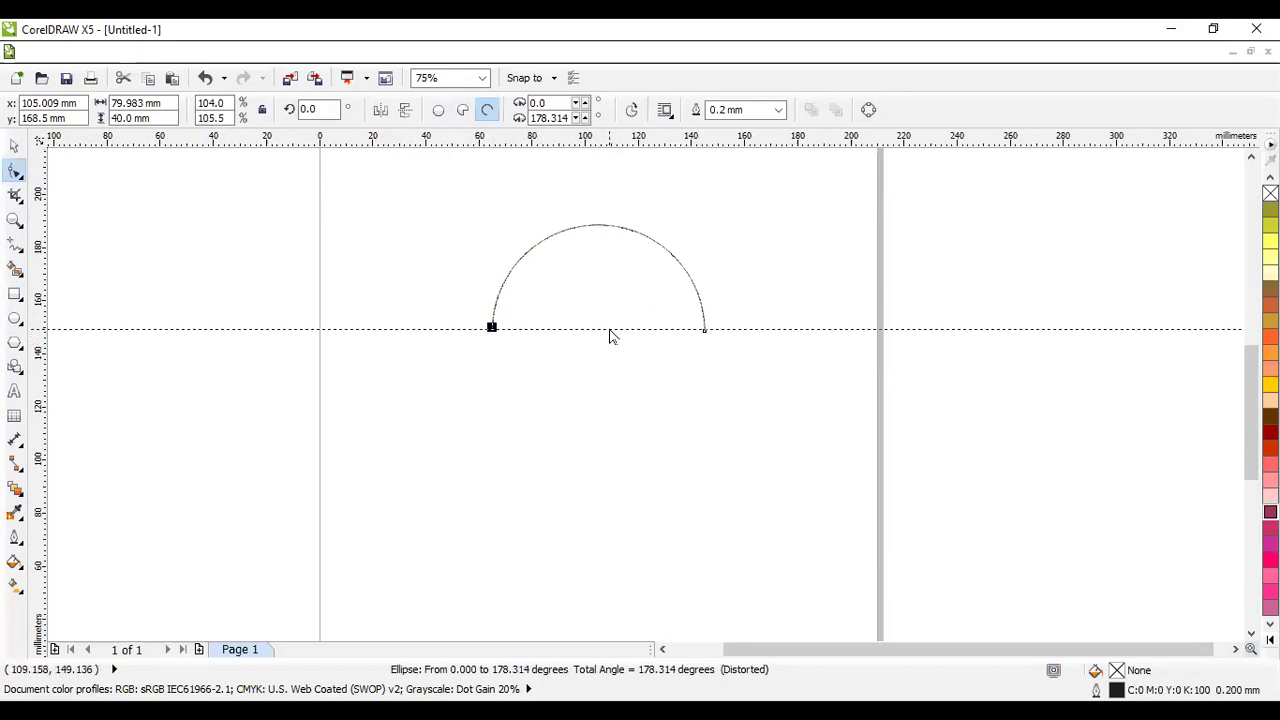
# - Adjust the arc's left end node to the horizontal guideline, bringing its ending angle to about 179.6°
pyautogui.click(610, 332)
pyautogui.scroll(3, 608, 329)
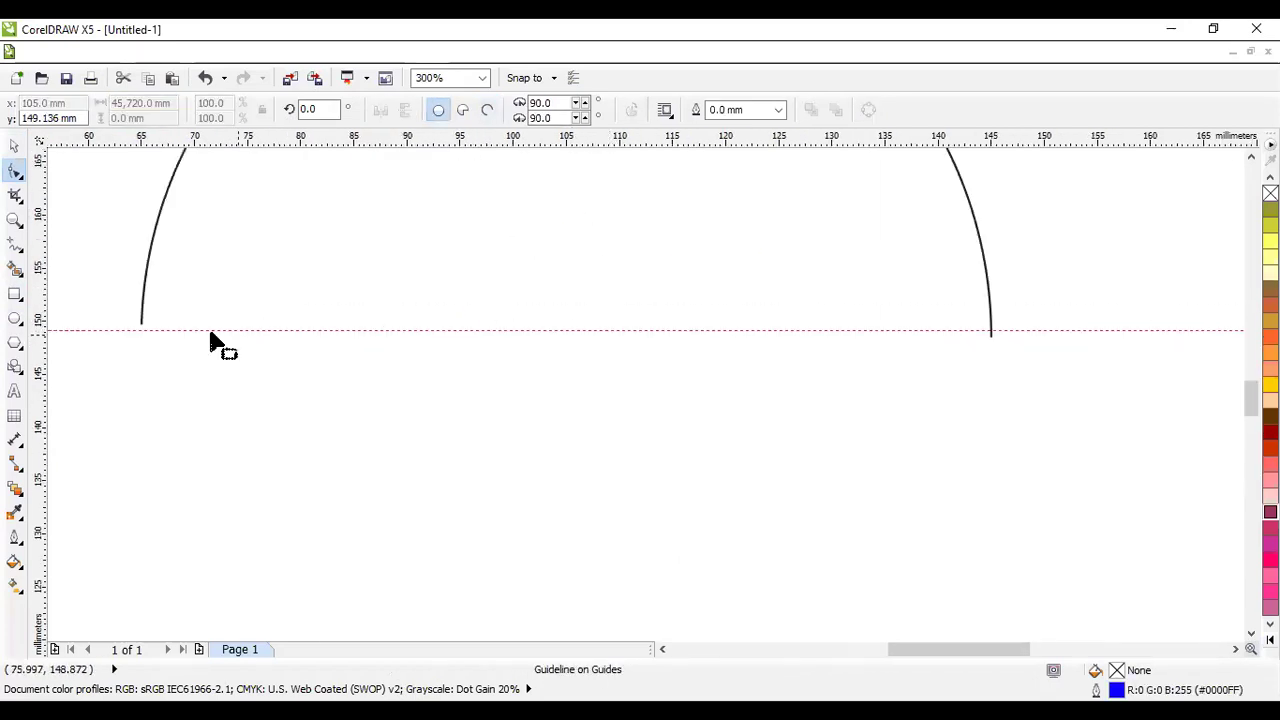
pyautogui.click(143, 328)
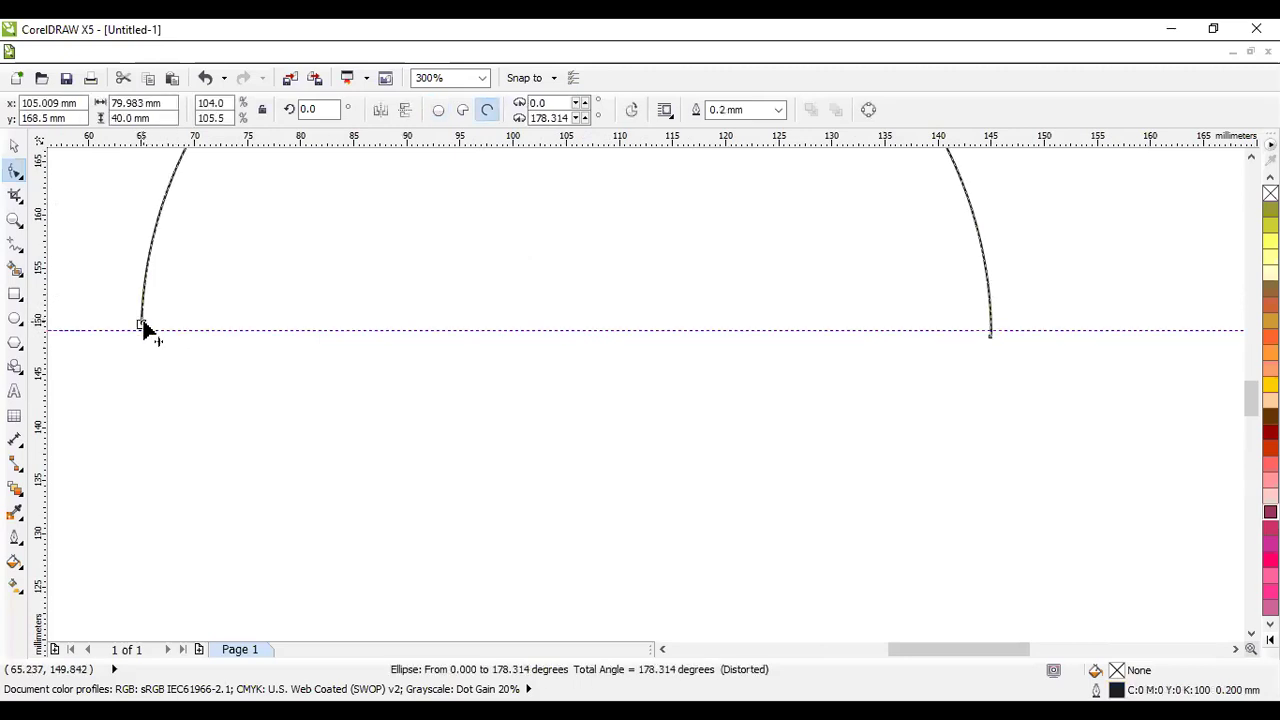
pyautogui.moveTo(143, 328); pyautogui.dragTo(141, 334)
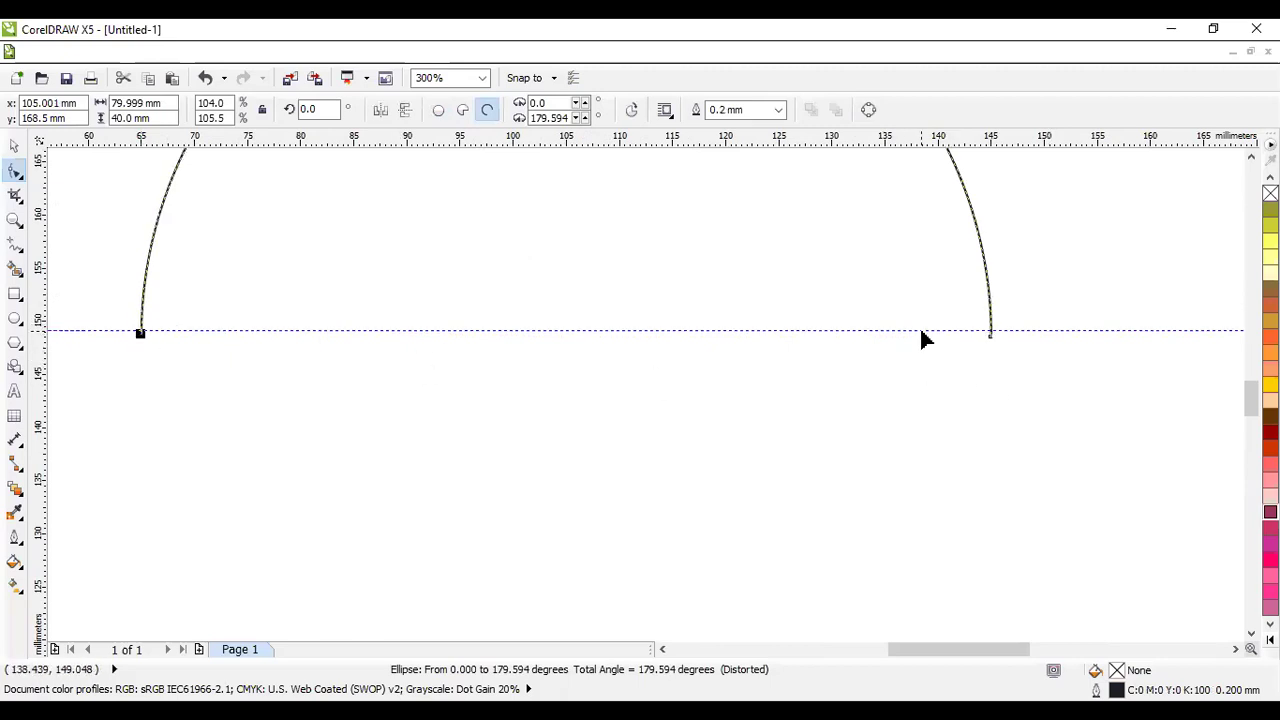
# - Lower the horizontal guideline to about 148.8 mm and check it against both ends of the arc
pyautogui.click(711, 331)
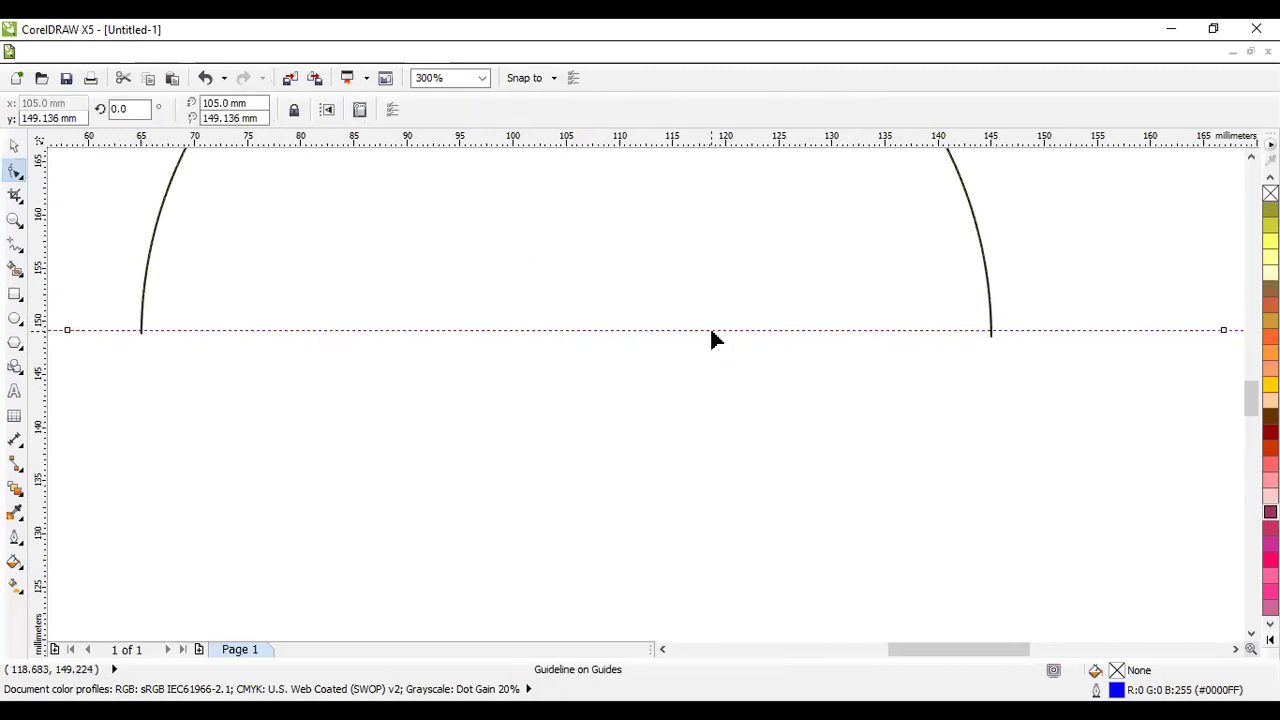
pyautogui.press('space')
pyautogui.moveTo(674, 331); pyautogui.dragTo(675, 334)
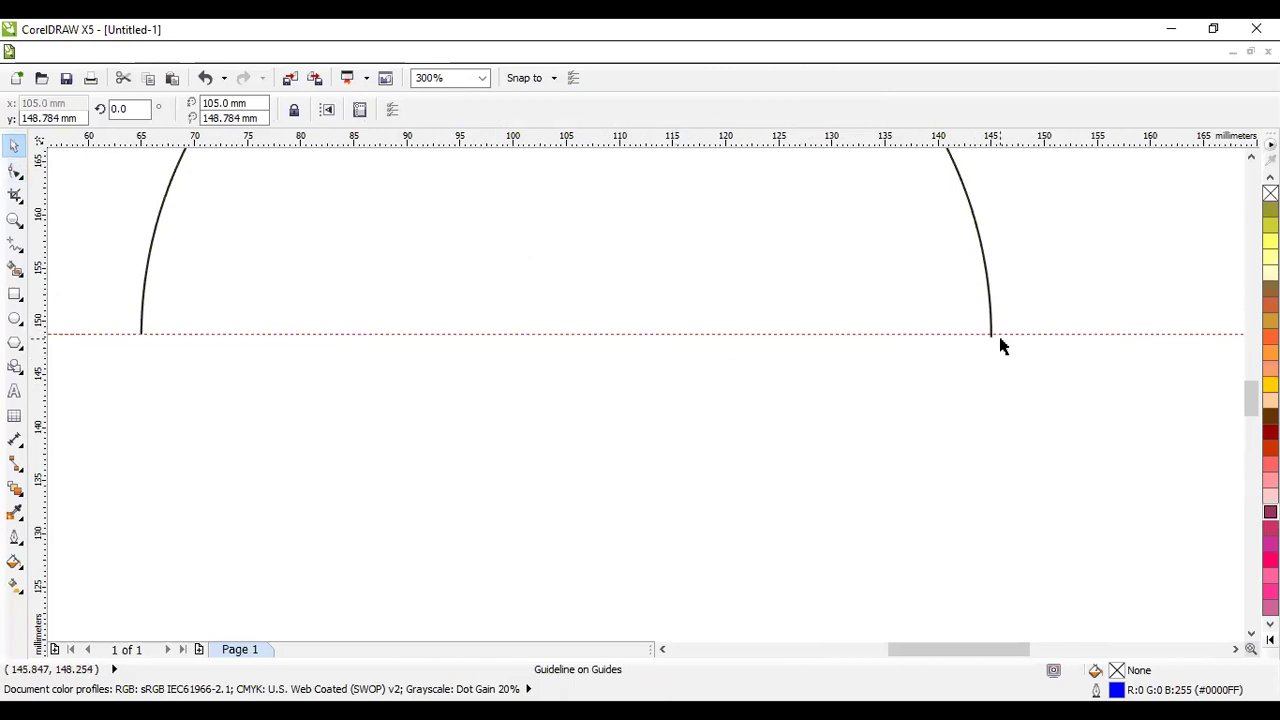
pyautogui.click(991, 338)
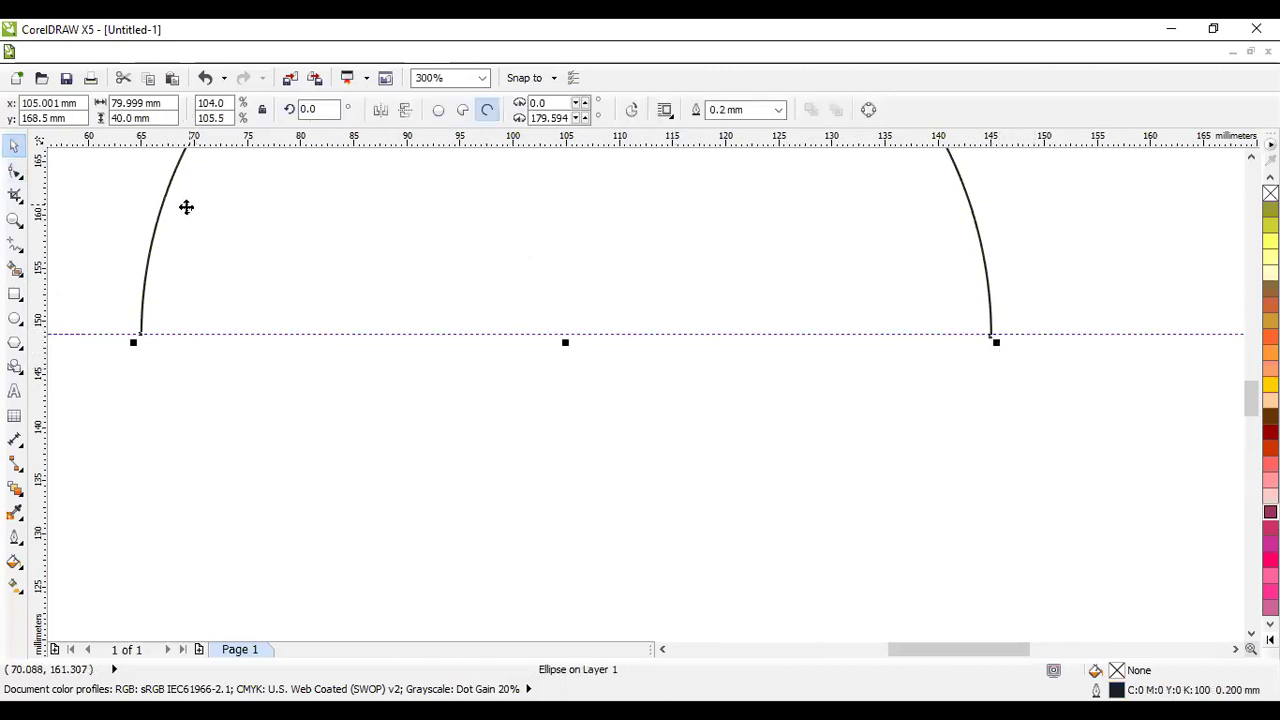
pyautogui.scroll(1, 394, 371)
pyautogui.scroll(-1, 718, 305)
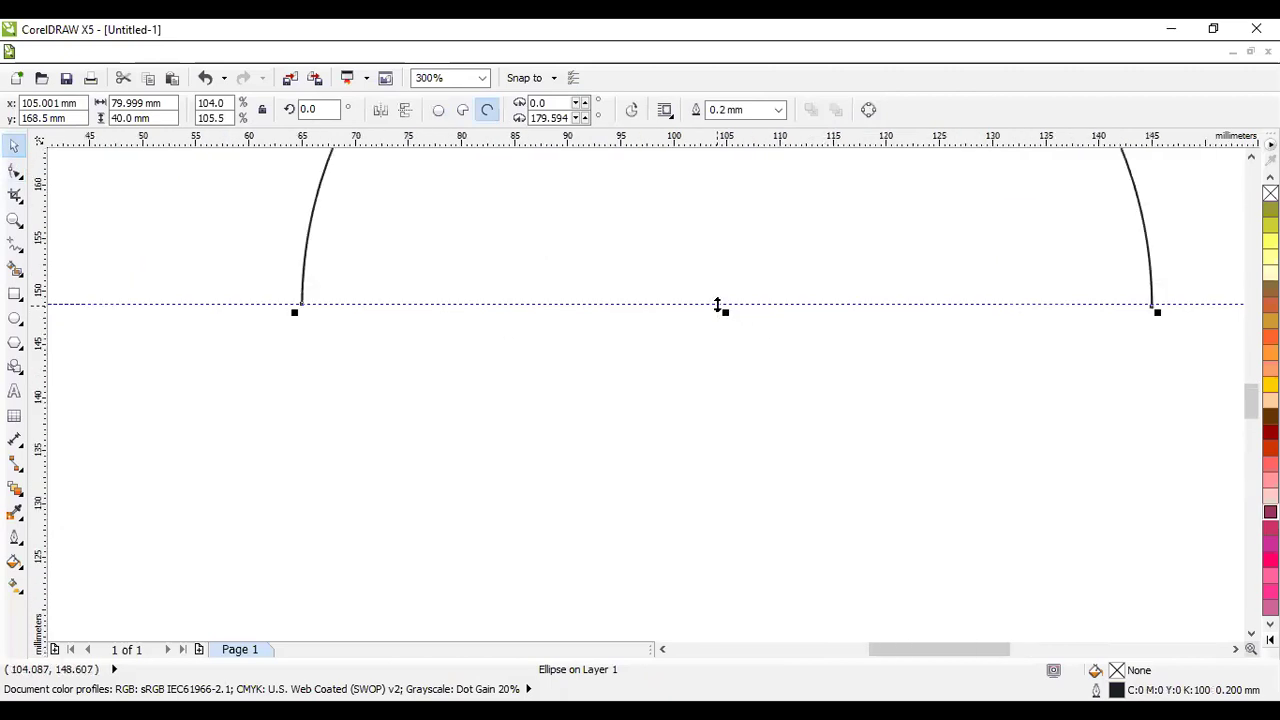
pyautogui.scroll(1, 1189, 320)
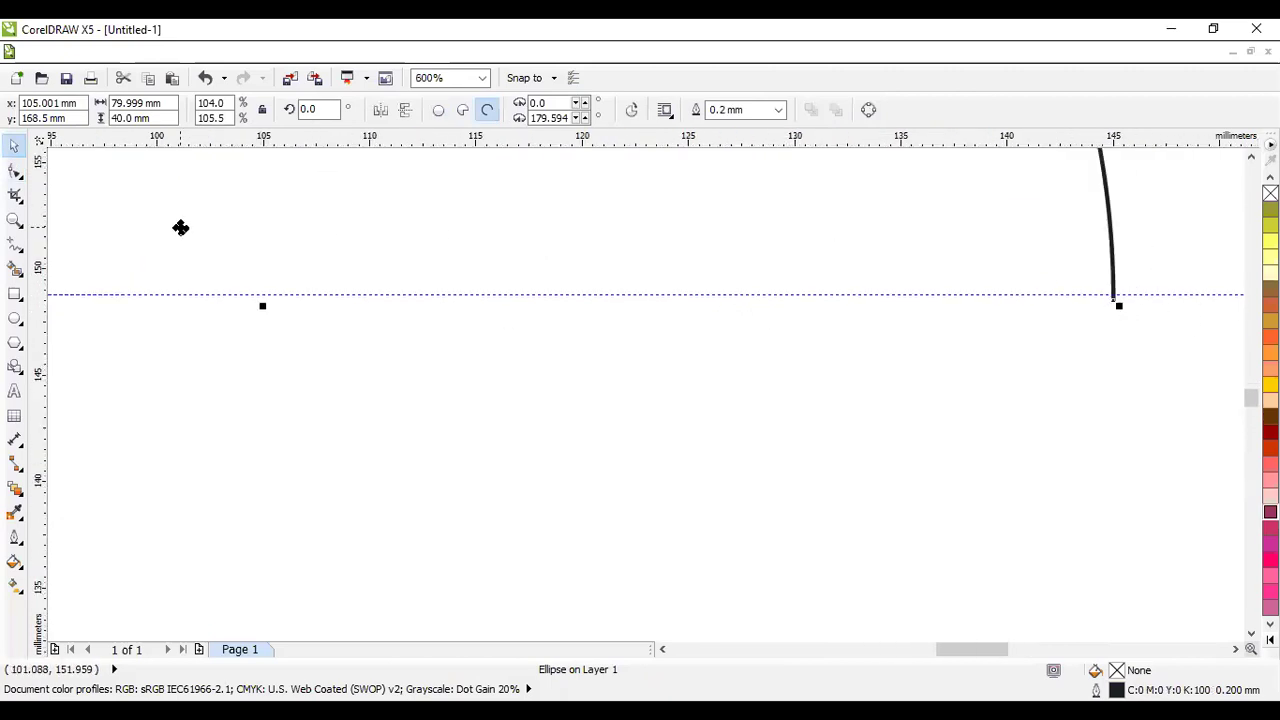
# - Try reducing the arc's ending angle to 176.594° and step it back up
pyautogui.click(575, 119)
pyautogui.click(575, 119)
pyautogui.click(575, 119)
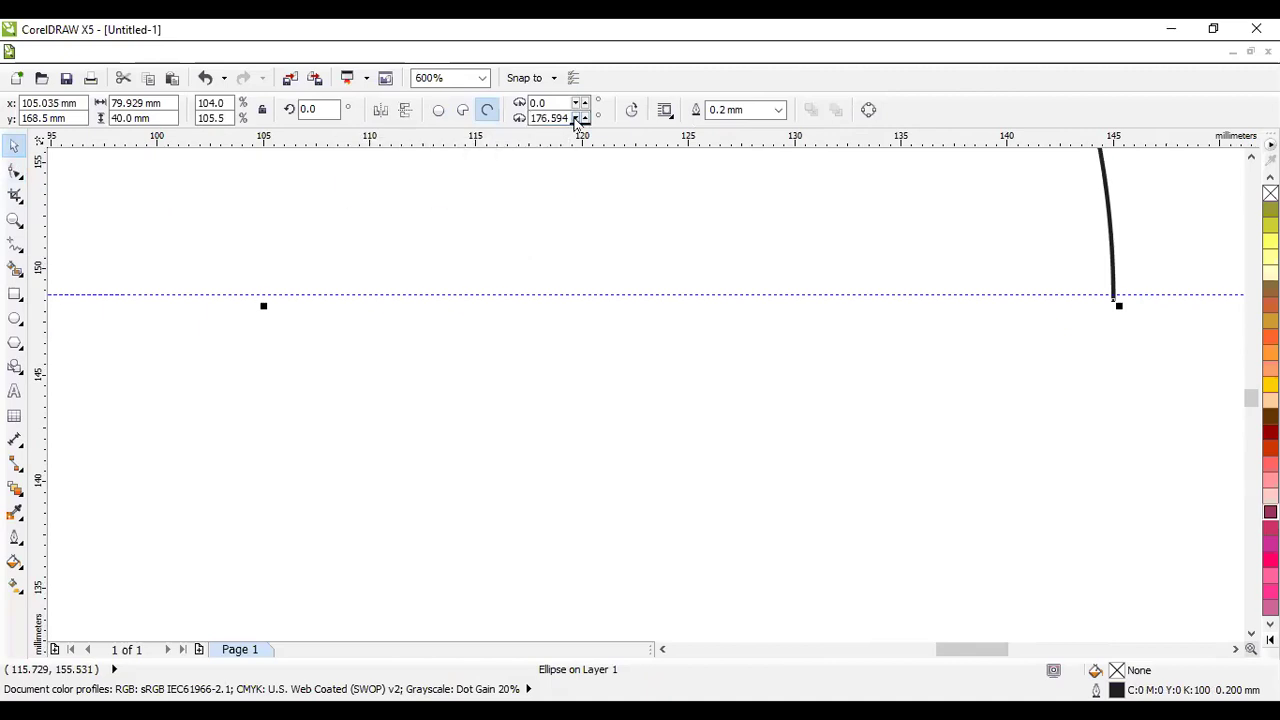
pyautogui.scroll(-2, 606, 300)
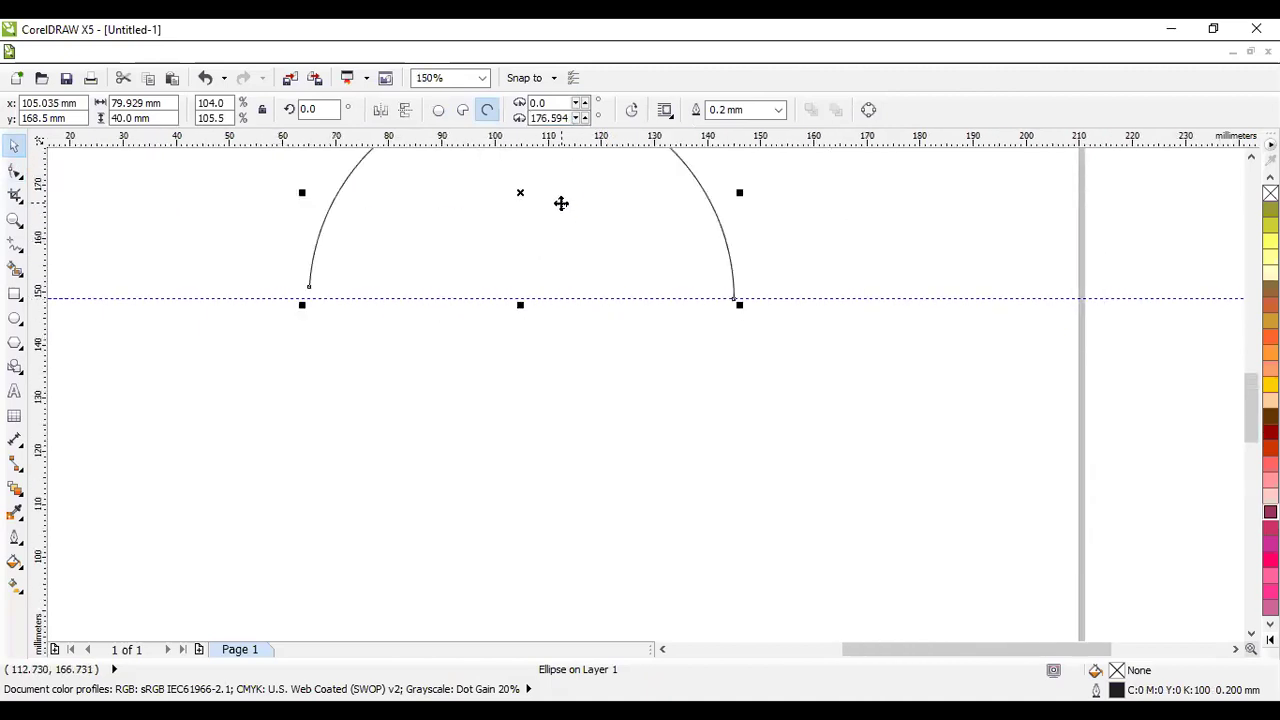
pyautogui.click(585, 116)
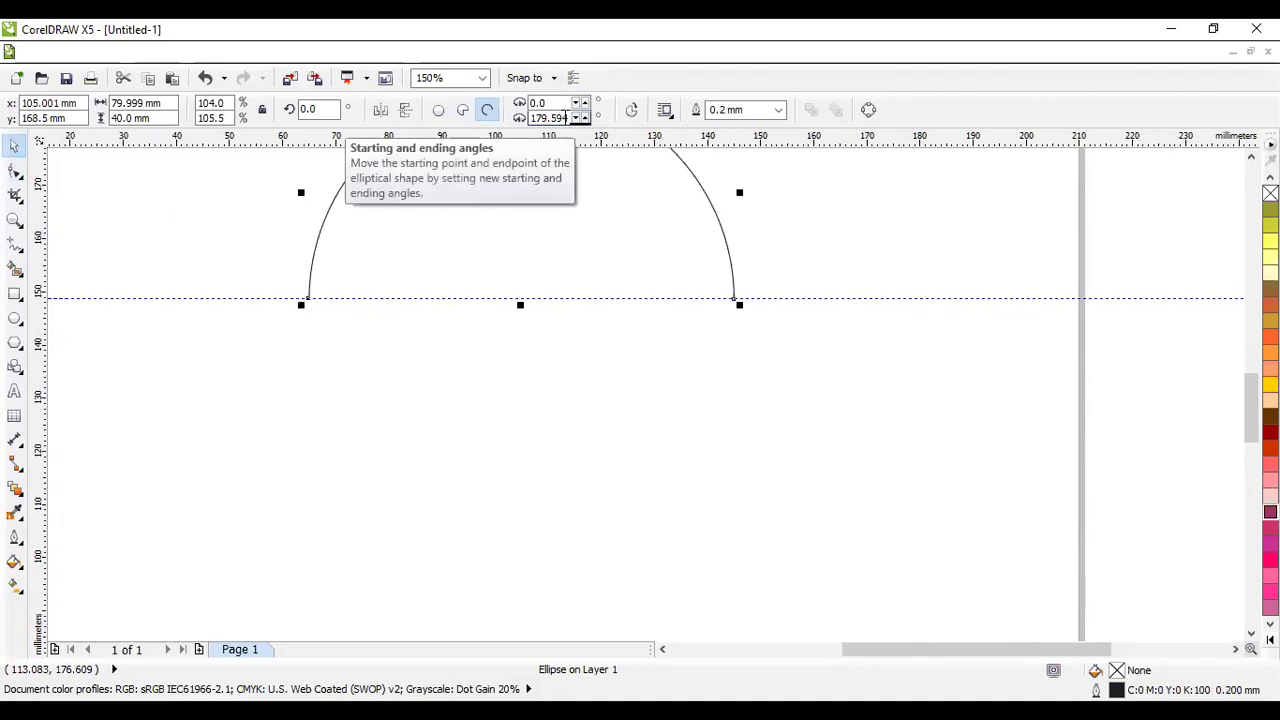
# - Set the arc's ending angle to exactly 180° and delete the horizontal guideline
pyautogui.doubleClick(549, 118)
pyautogui.write('1')
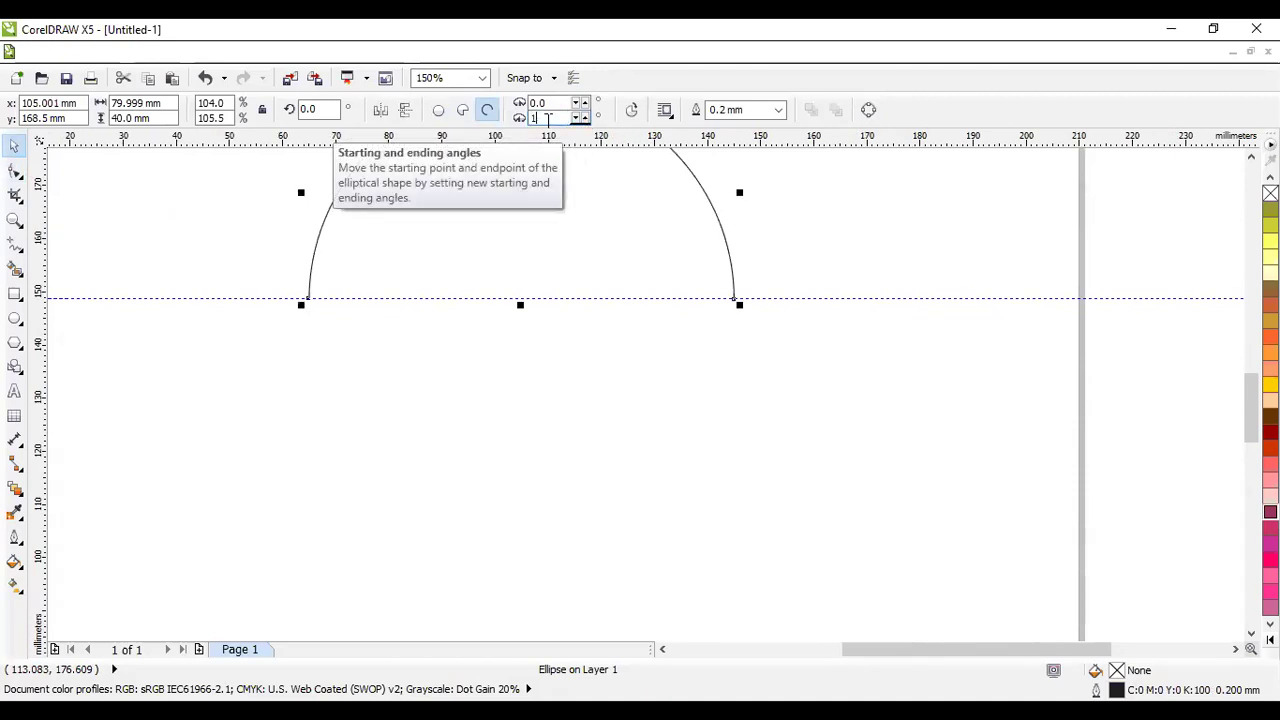
pyautogui.write('80')
pyautogui.press('Return')
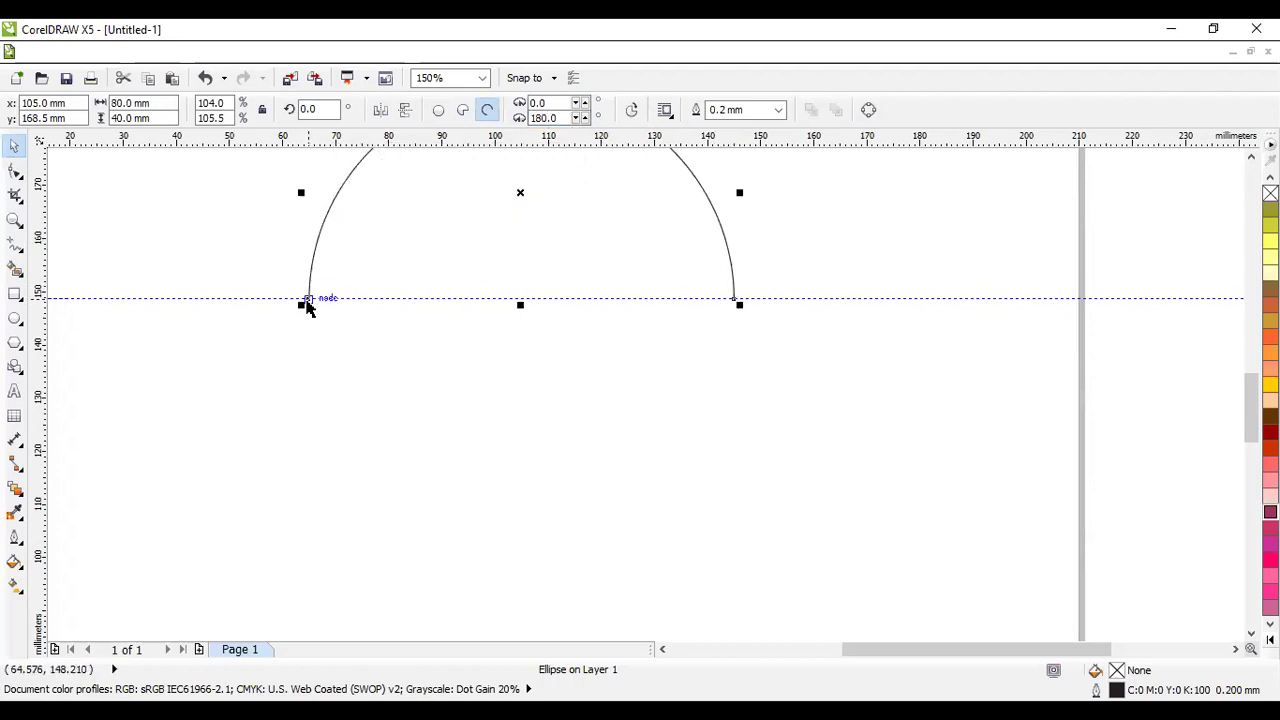
pyautogui.click(507, 296)
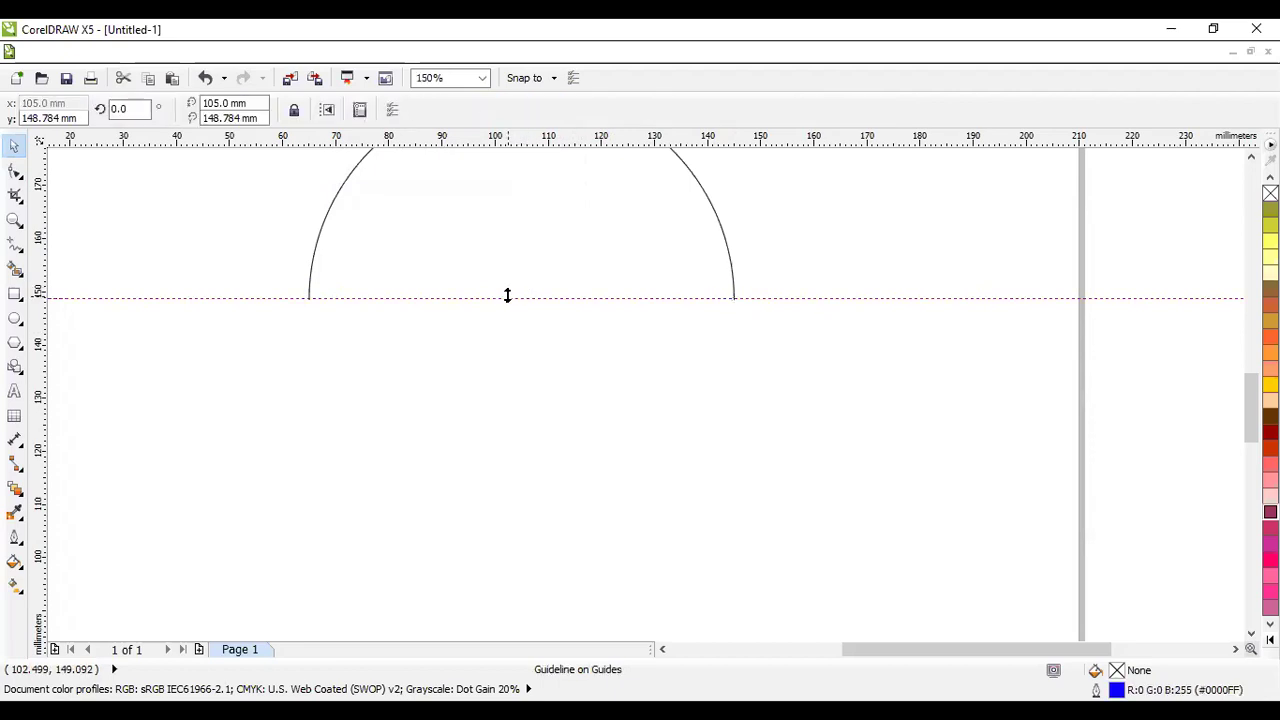
pyautogui.press('Delete')
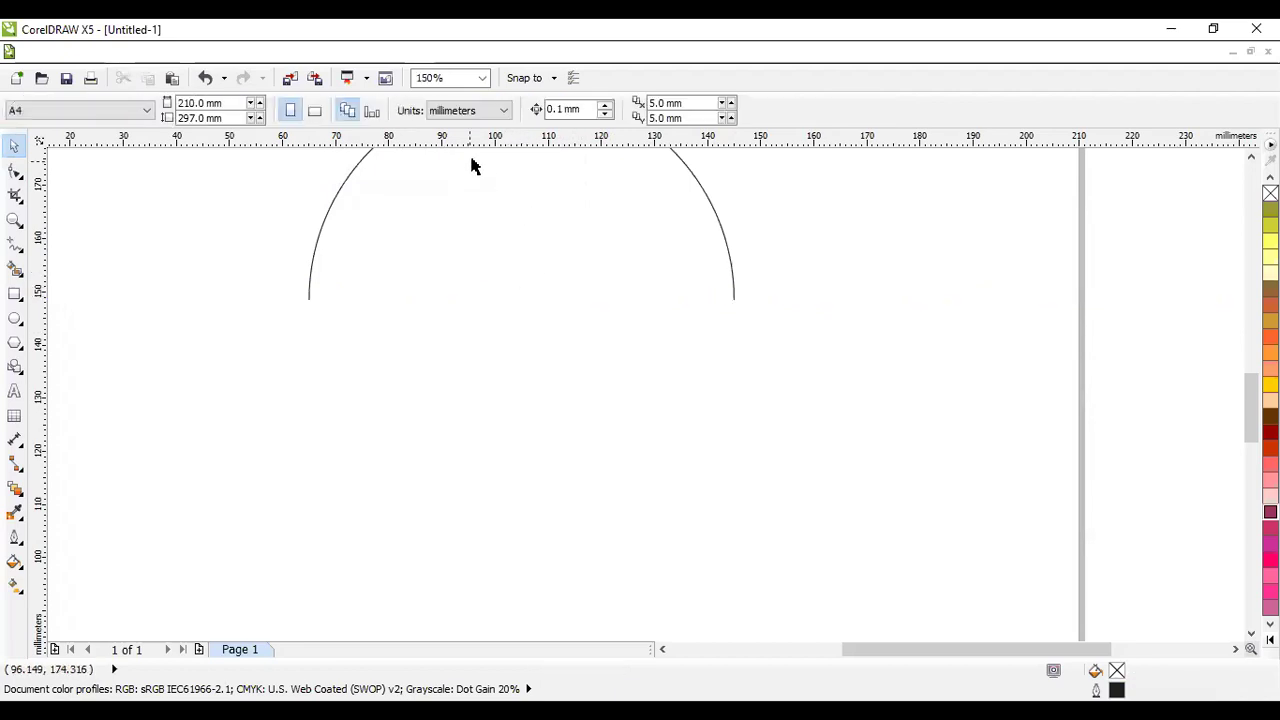
# - Select the semicircular arc and set its outline width to 15 mm with the Outline Pen
pyautogui.click(696, 189)
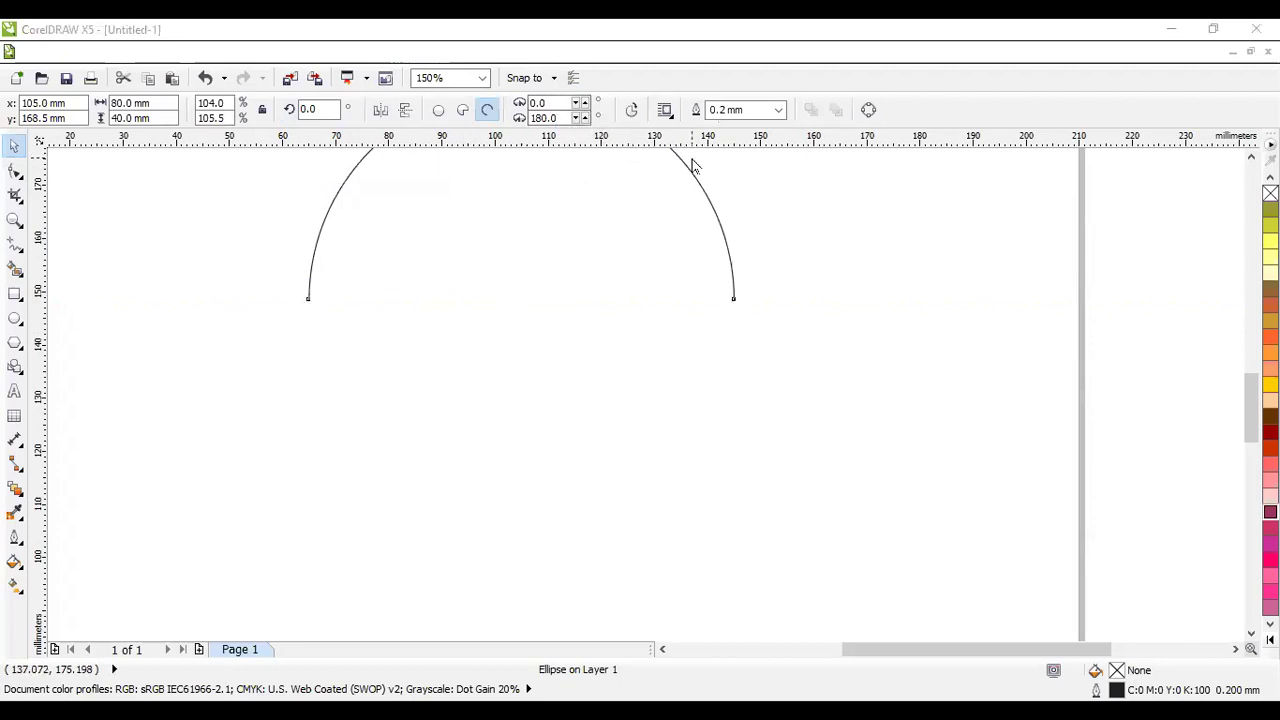
pyautogui.click(707, 226)
pyautogui.scroll(1, 707, 226)
pyautogui.scroll(-3, 763, 223)
pyautogui.scroll(1, 780, 229)
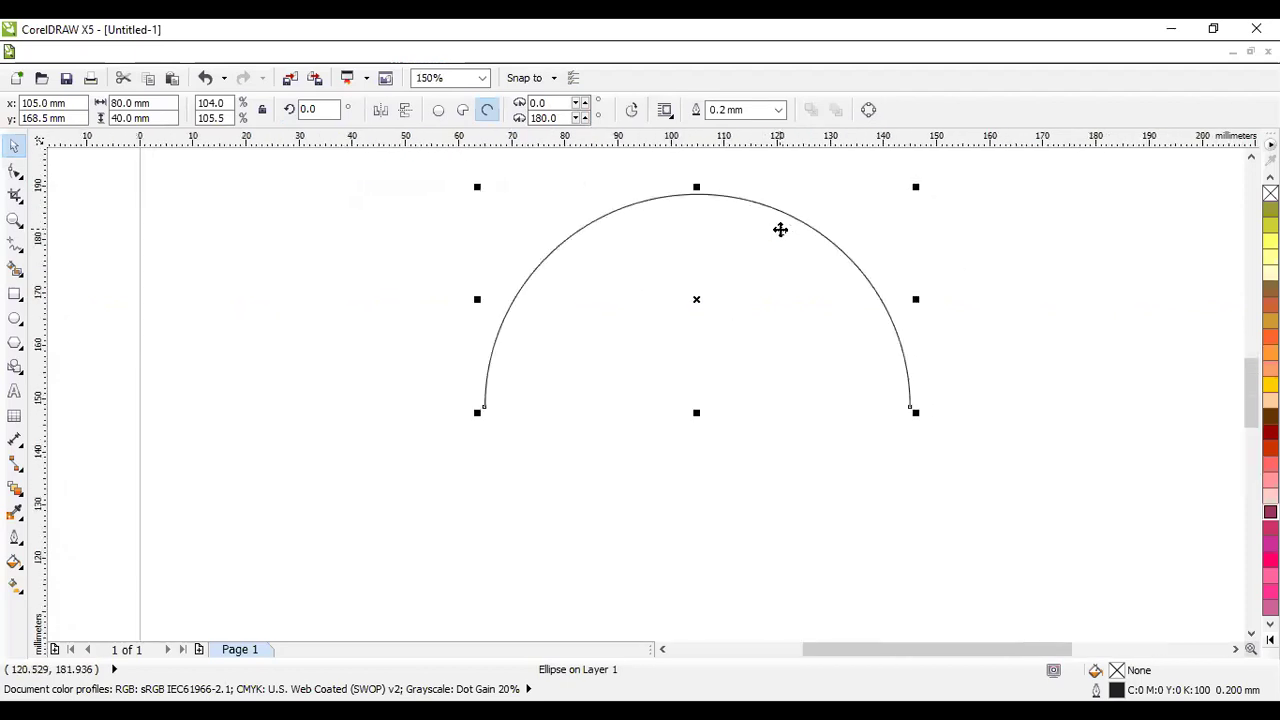
pyautogui.click(16, 537)
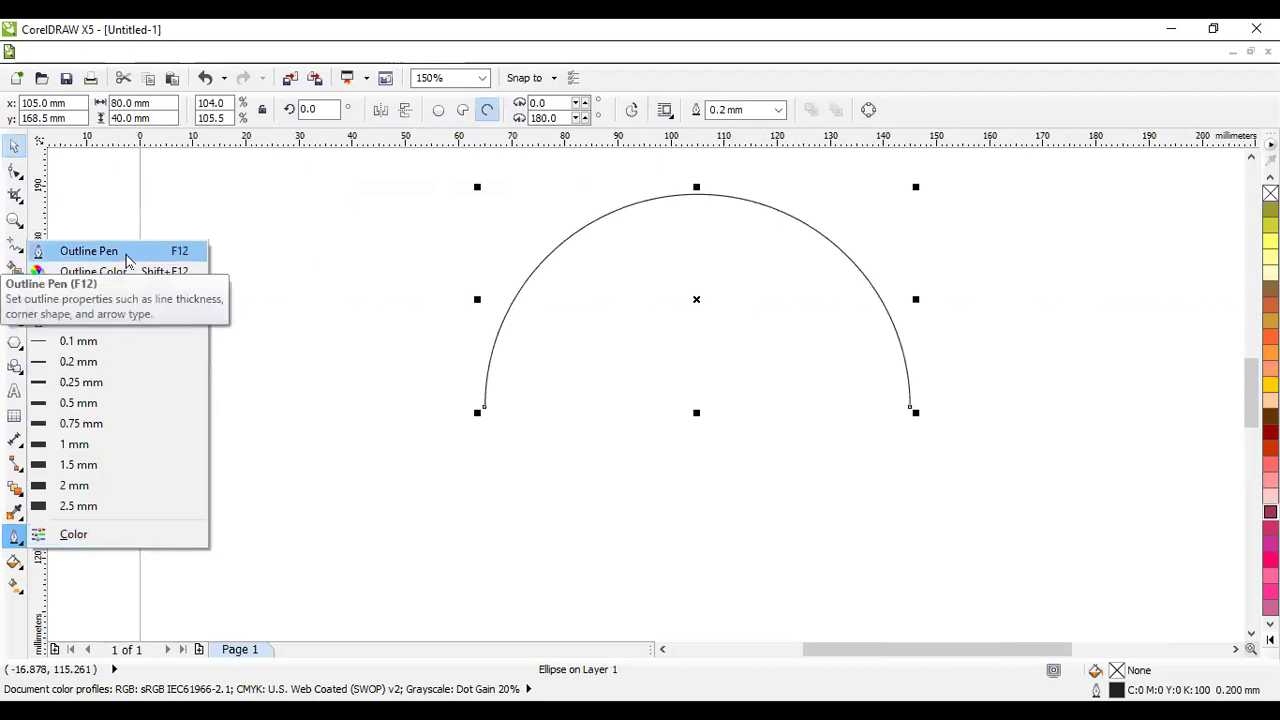
pyautogui.click(89, 251)
pyautogui.click(536, 263)
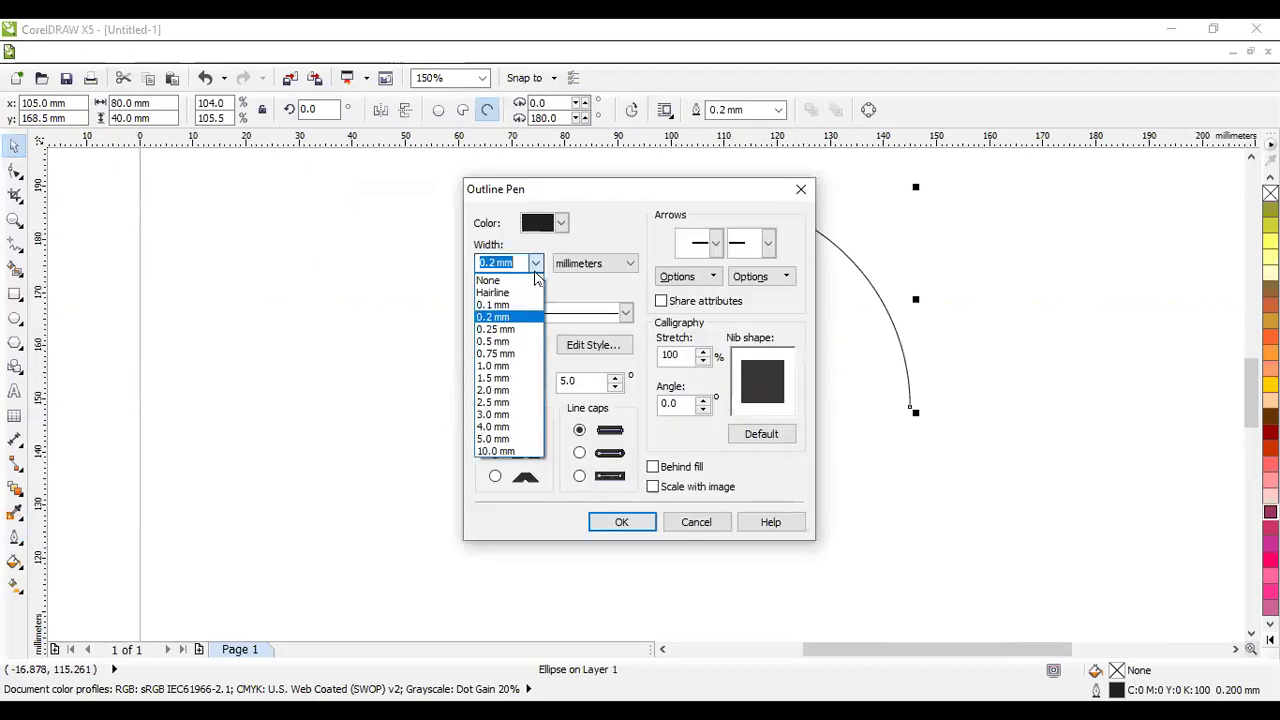
pyautogui.click(490, 447)
pyautogui.write('15')
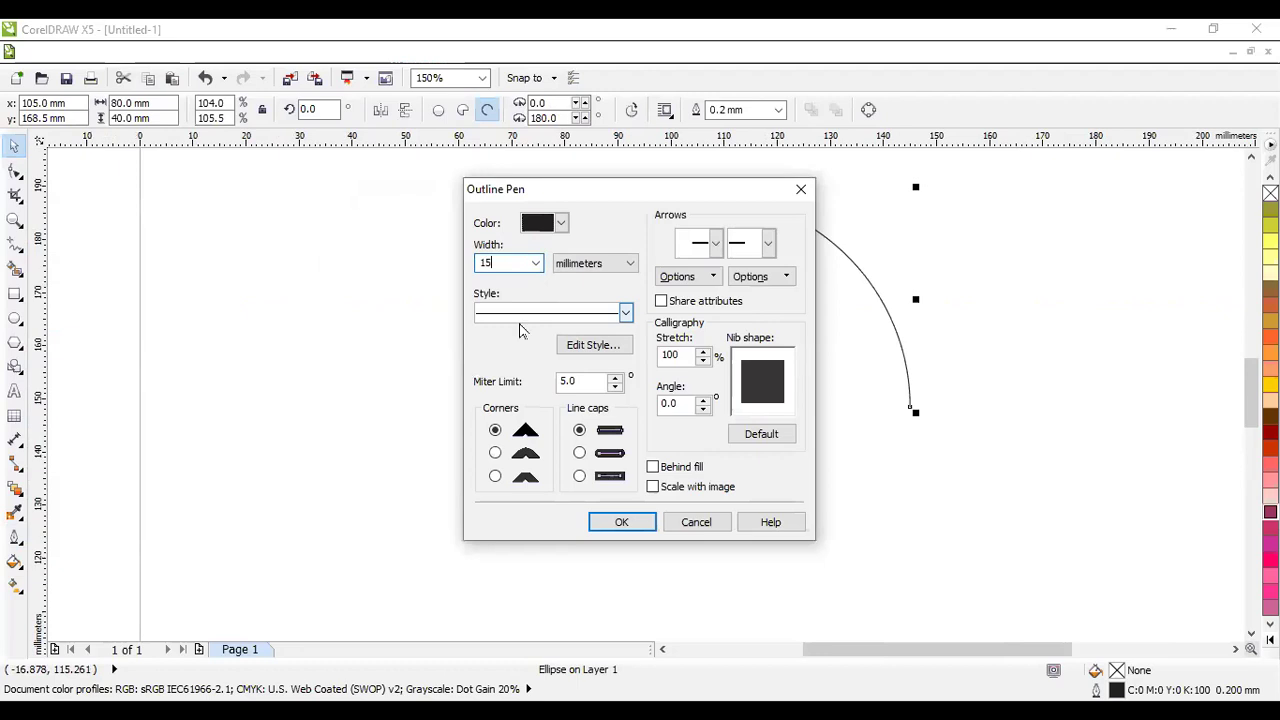
pyautogui.press('Return')
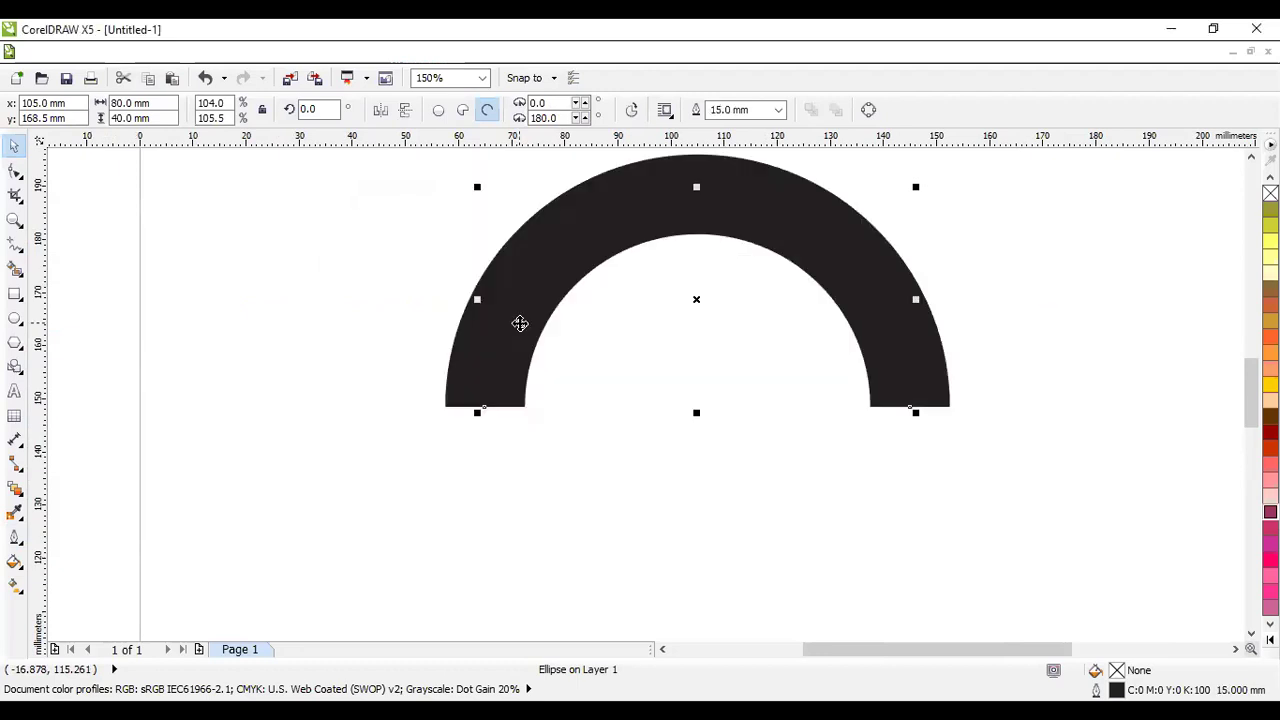
# - Reduce the arc's outline width to 8 mm with the Outline Pen
pyautogui.click(14, 586)
pyautogui.click(14, 540)
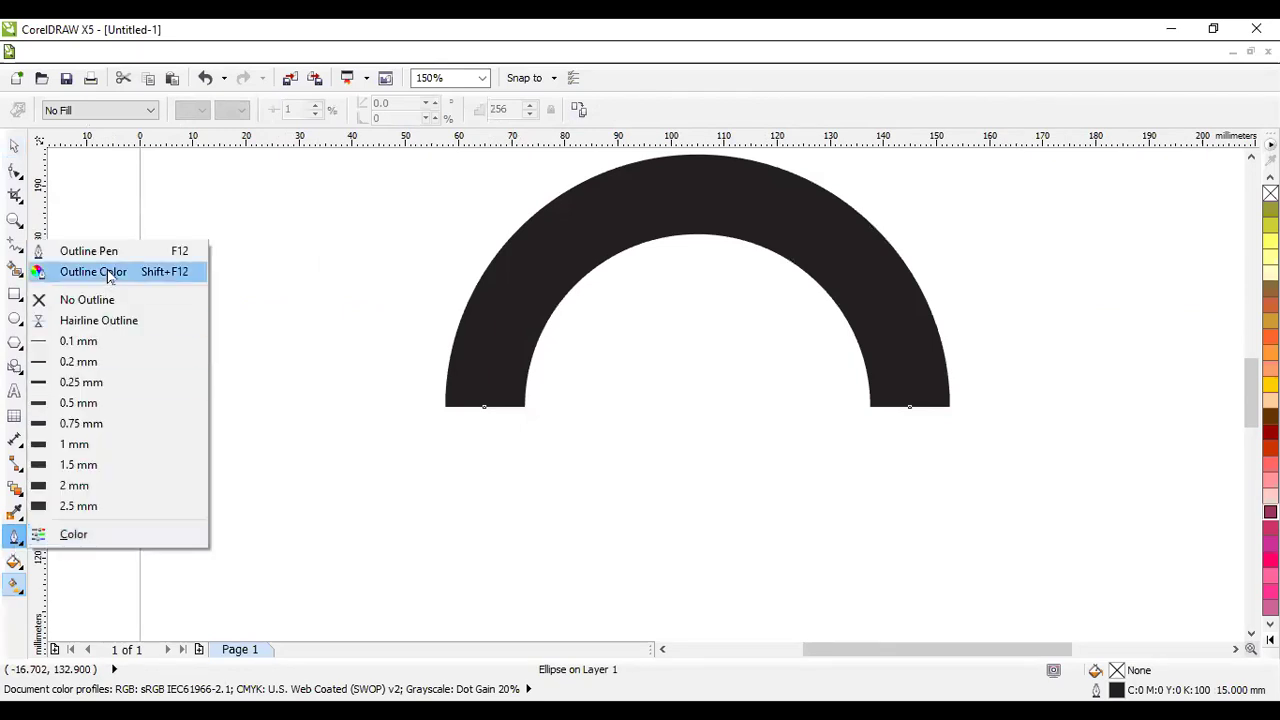
pyautogui.click(110, 259)
pyautogui.click(535, 262)
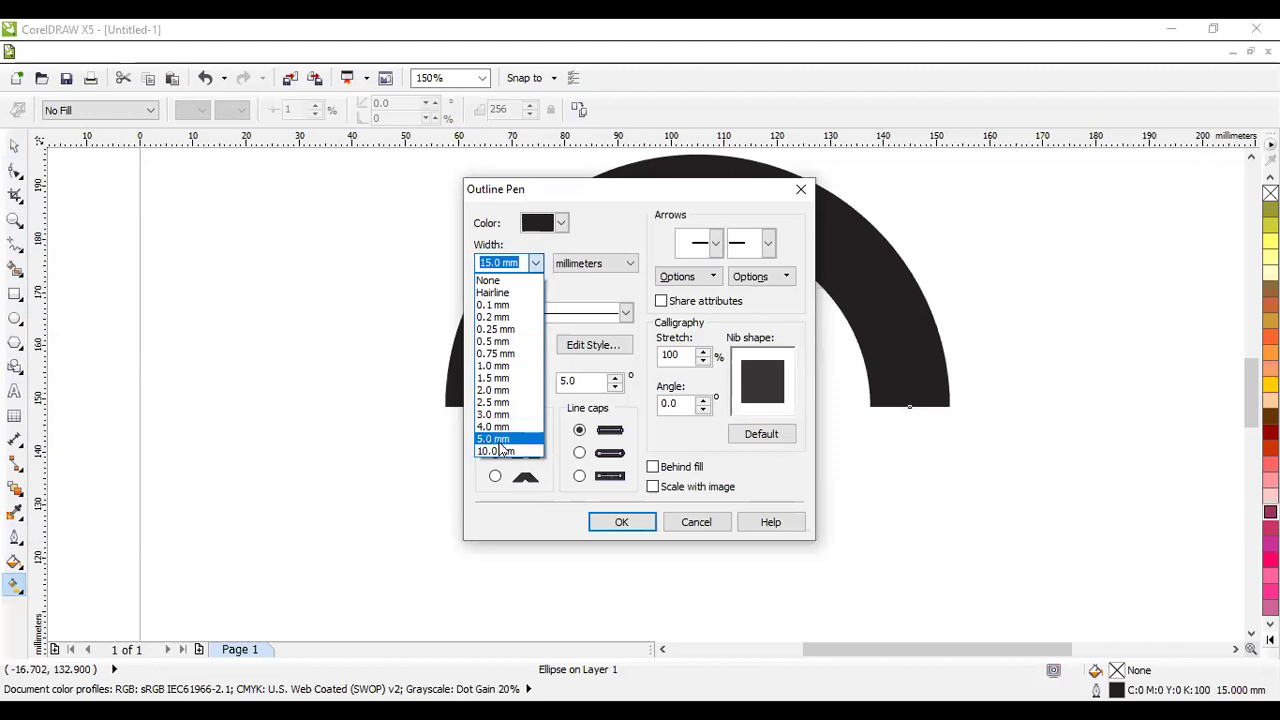
pyautogui.click(497, 439)
pyautogui.write('8')
pyautogui.click(618, 523)
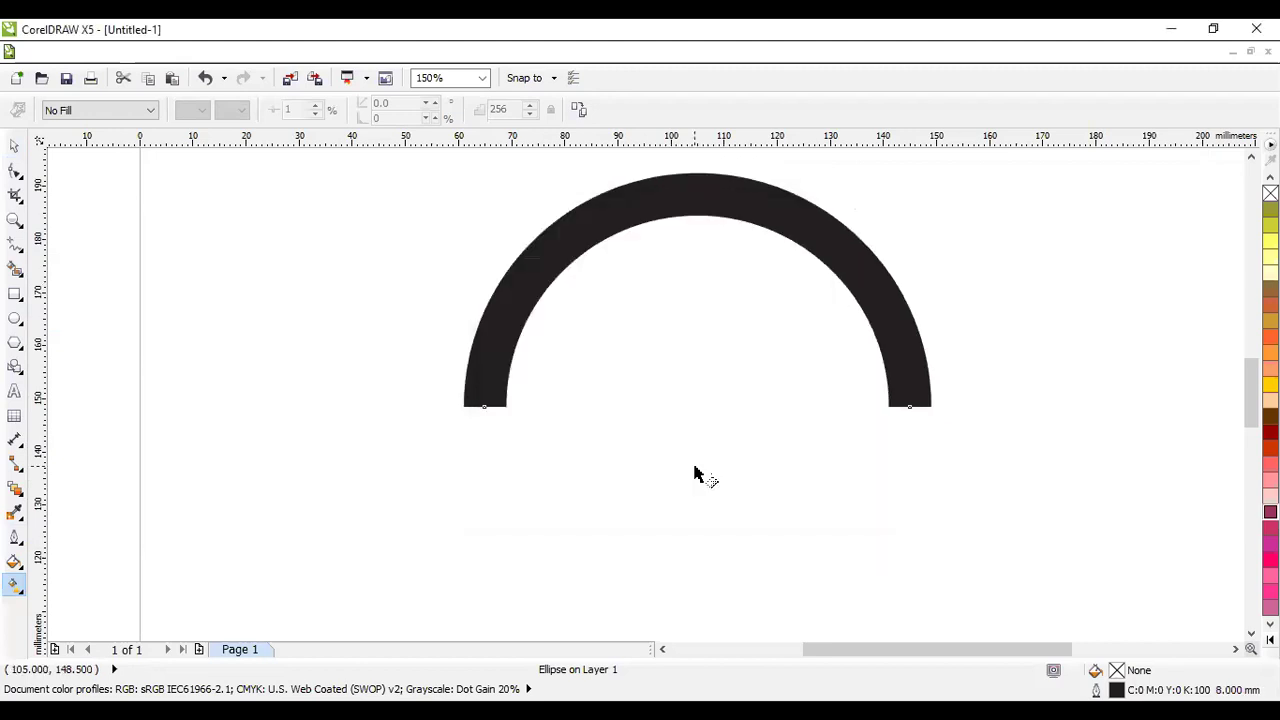
# - Set the semicircular arc's outline width to 5 mm with the Outline Pen
pyautogui.click(14, 146)
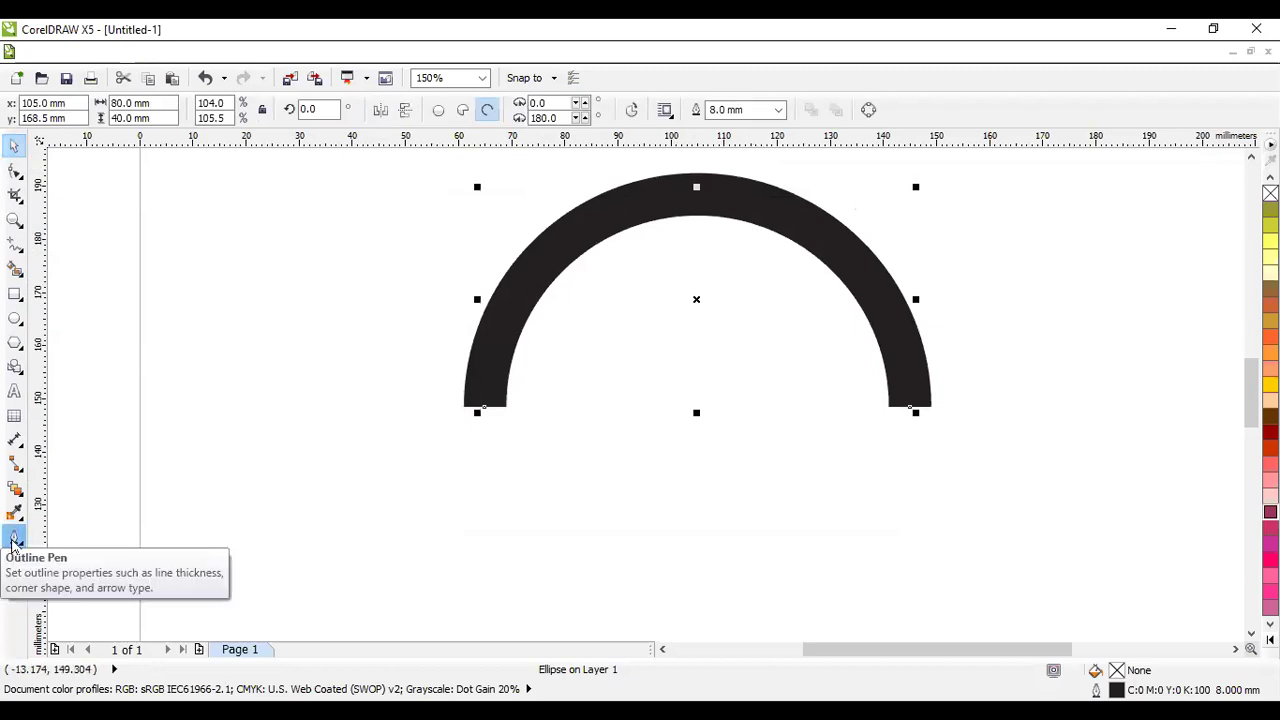
pyautogui.click(14, 540)
pyautogui.click(118, 256)
pyautogui.click(536, 263)
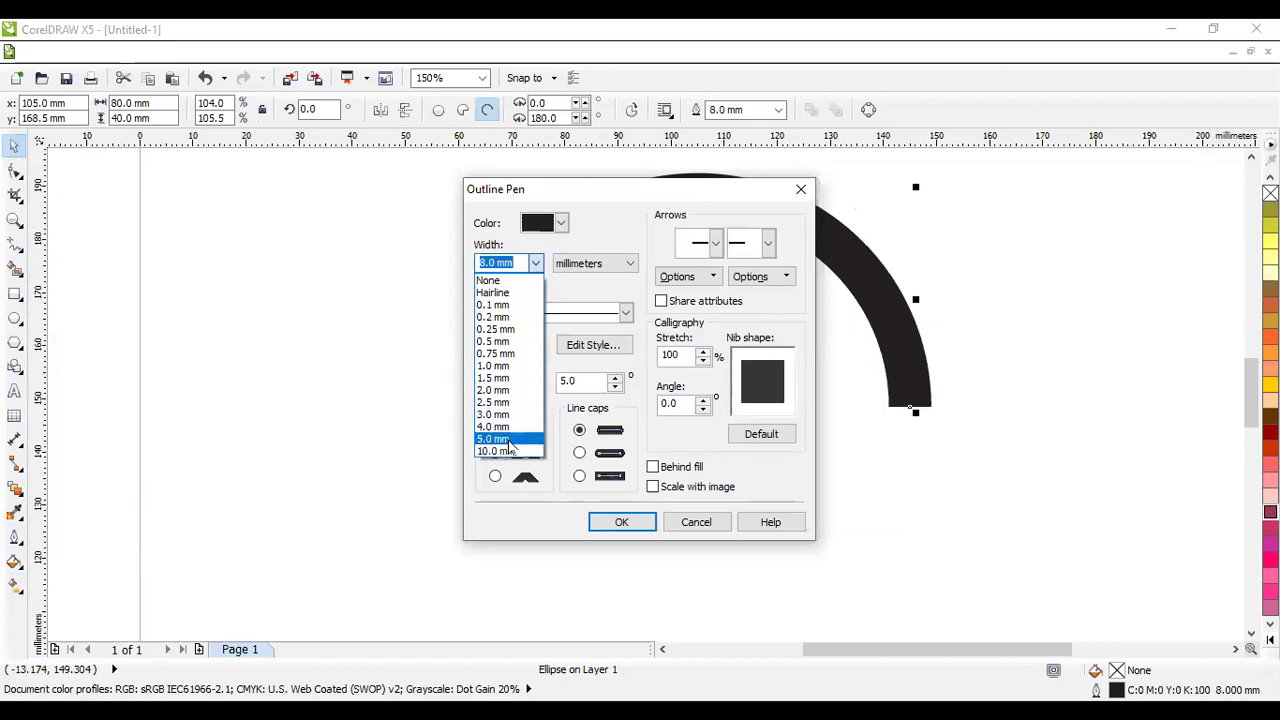
pyautogui.click(509, 440)
pyautogui.click(621, 522)
pyautogui.scroll(-2, 681, 355)
pyautogui.click(963, 271)
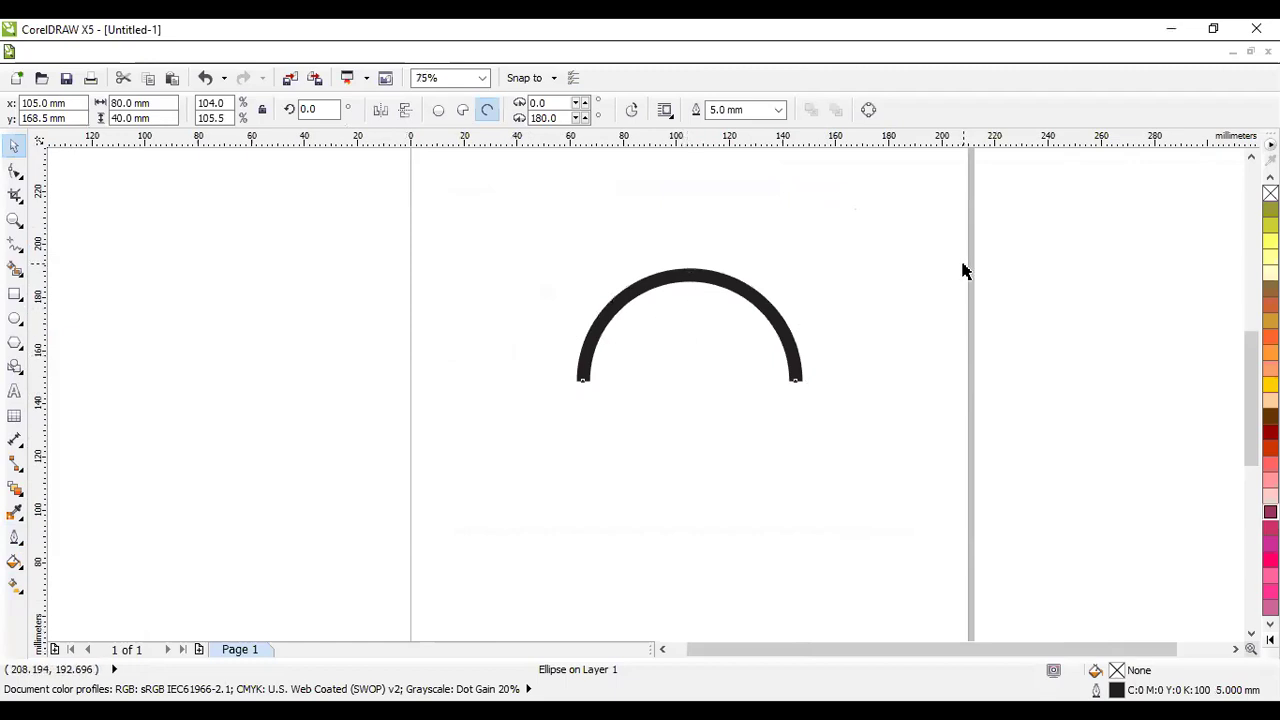
# - Duplicate the thick semicircular arc
pyautogui.click(748, 294)
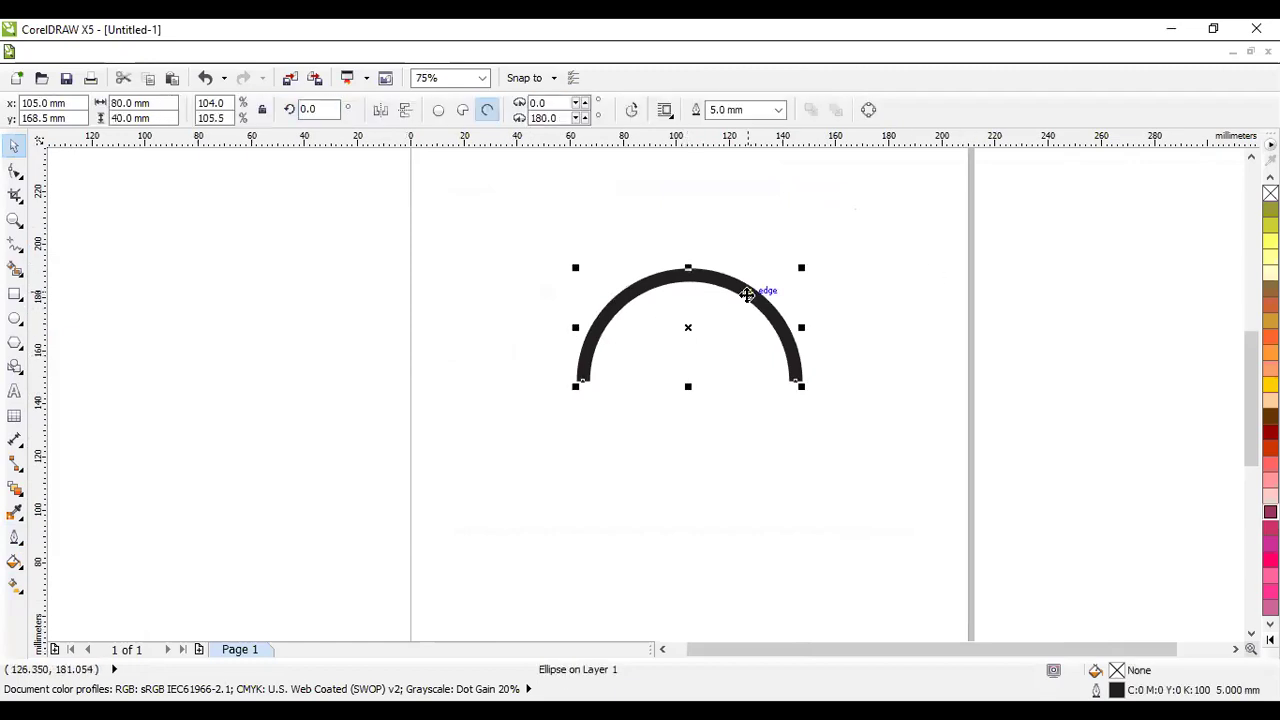
pyautogui.hotkey('ctrl', 'd')
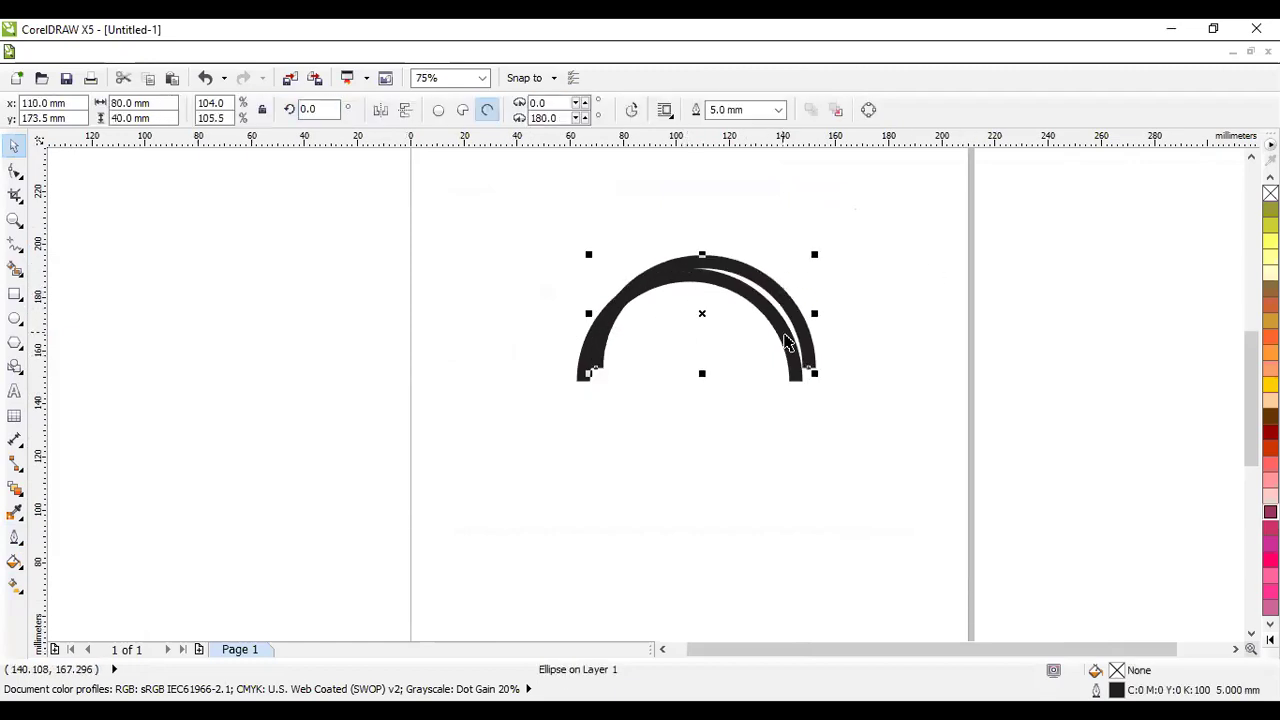
# - Rotate the duplicate arc to about 246.8° and move it so its lower end meets the original arc's left end
pyautogui.click(812, 350)
pyautogui.moveTo(818, 374)
pyautogui.mouseDown()
pyautogui.moveTo(809, 400)
pyautogui.moveTo(693, 459)
pyautogui.mouseUp()
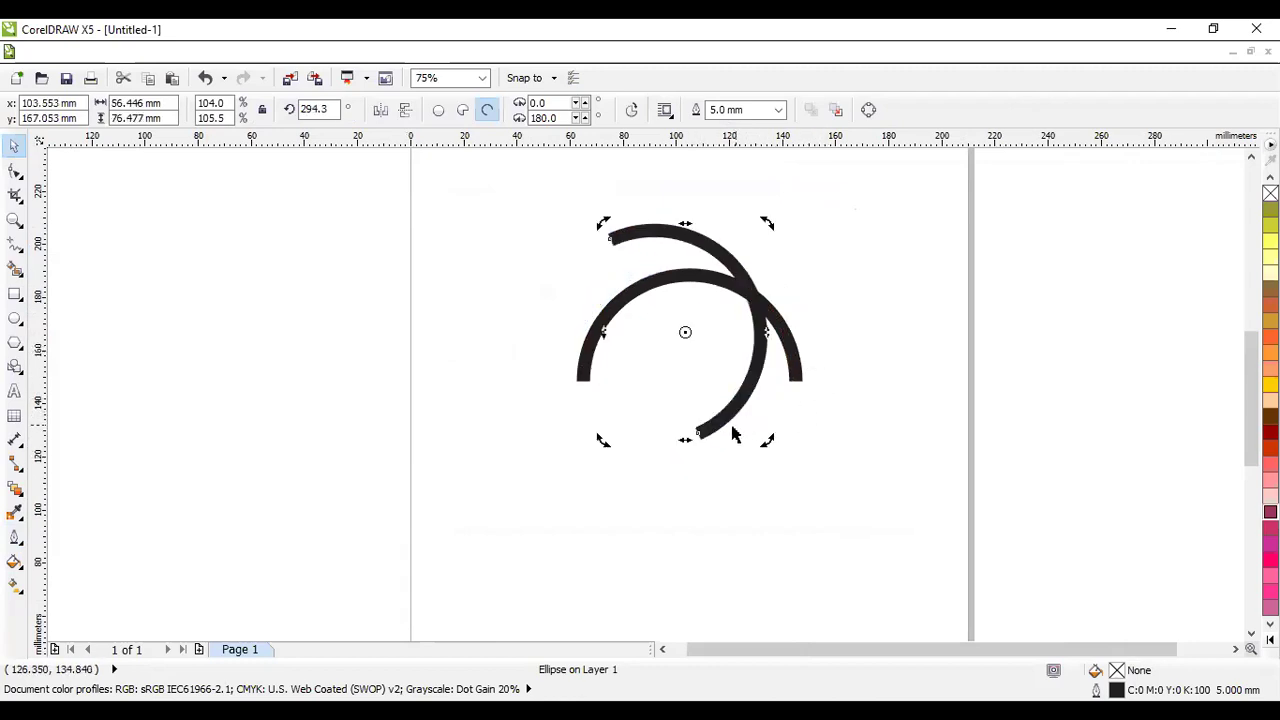
pyautogui.moveTo(763, 441); pyautogui.dragTo(682, 444)
pyautogui.moveTo(740, 381); pyautogui.dragTo(724, 330)
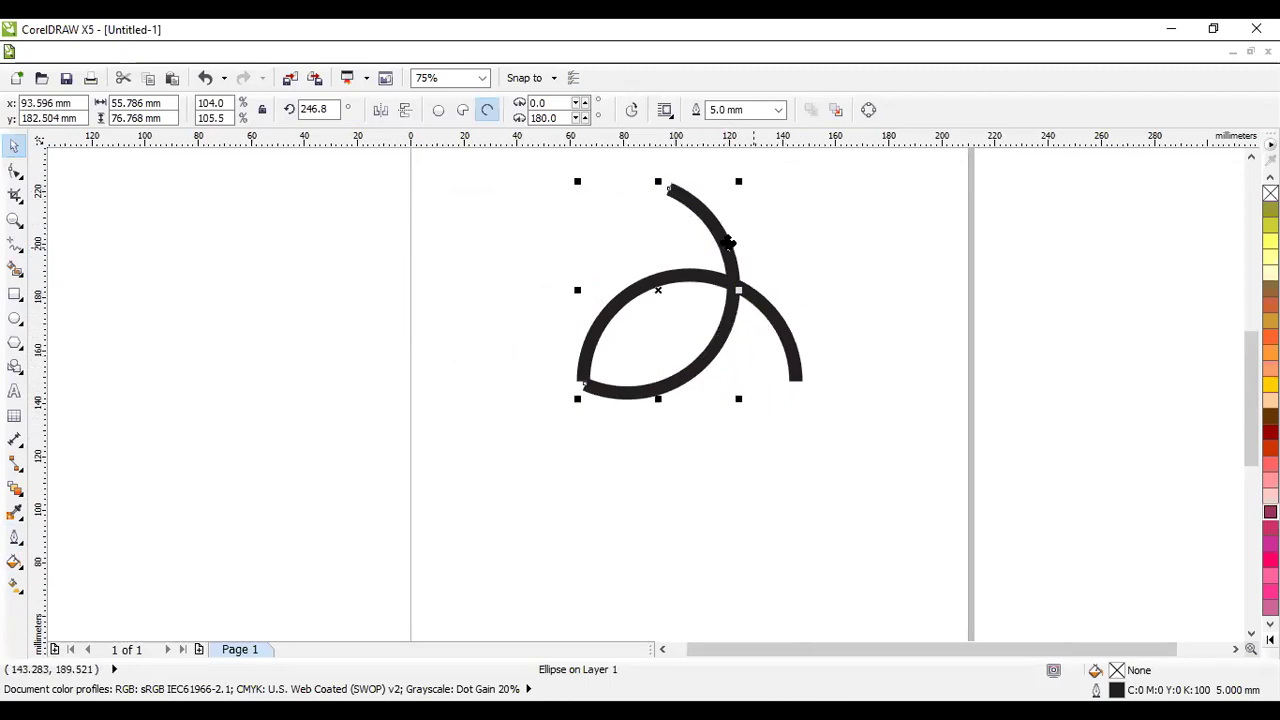
# - Add a third arc, rotate it to about 122.3° and position it to close the knot between the other two arcs
pyautogui.hotkey('ctrl', 'v')
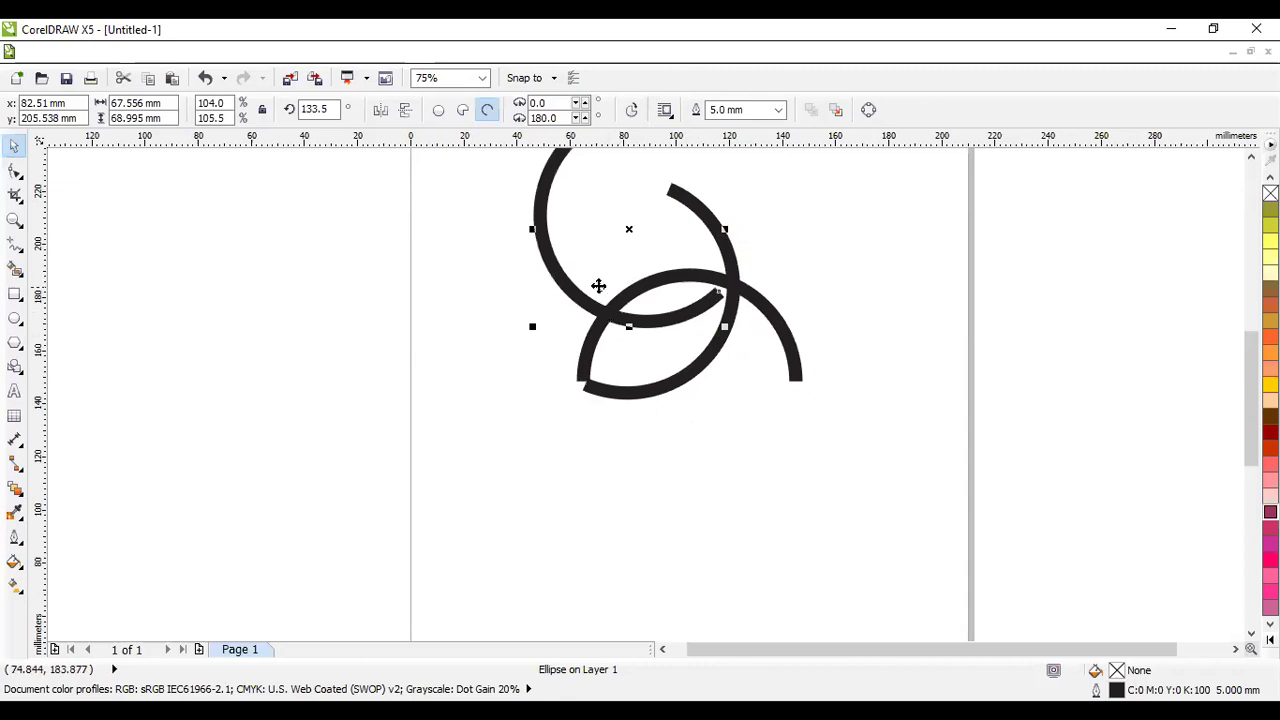
pyautogui.moveTo(564, 278); pyautogui.dragTo(652, 335)
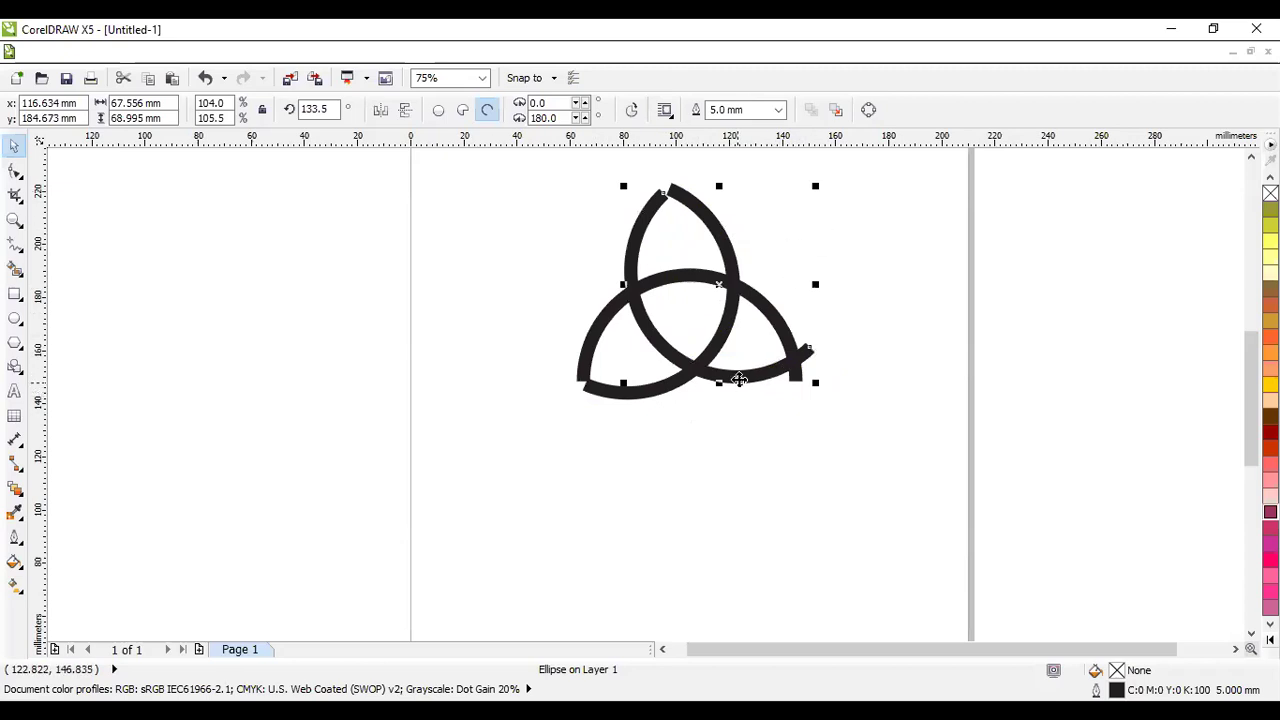
pyautogui.click(740, 387)
pyautogui.moveTo(811, 379); pyautogui.dragTo(772, 405)
pyautogui.click(886, 397)
pyautogui.click(740, 397)
pyautogui.click(788, 375)
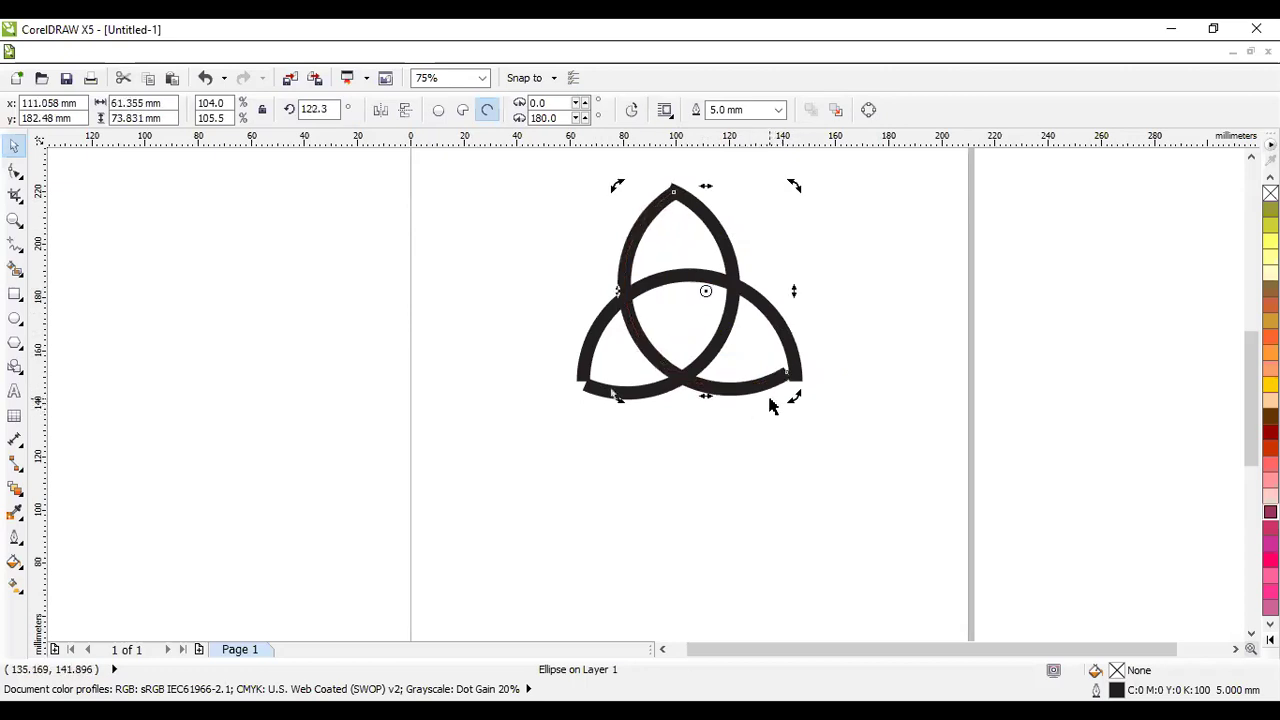
# - Shift the third arc down slightly and rotate it to about 129.2° so its lower end meets the original arc's right end
pyautogui.click(786, 371)
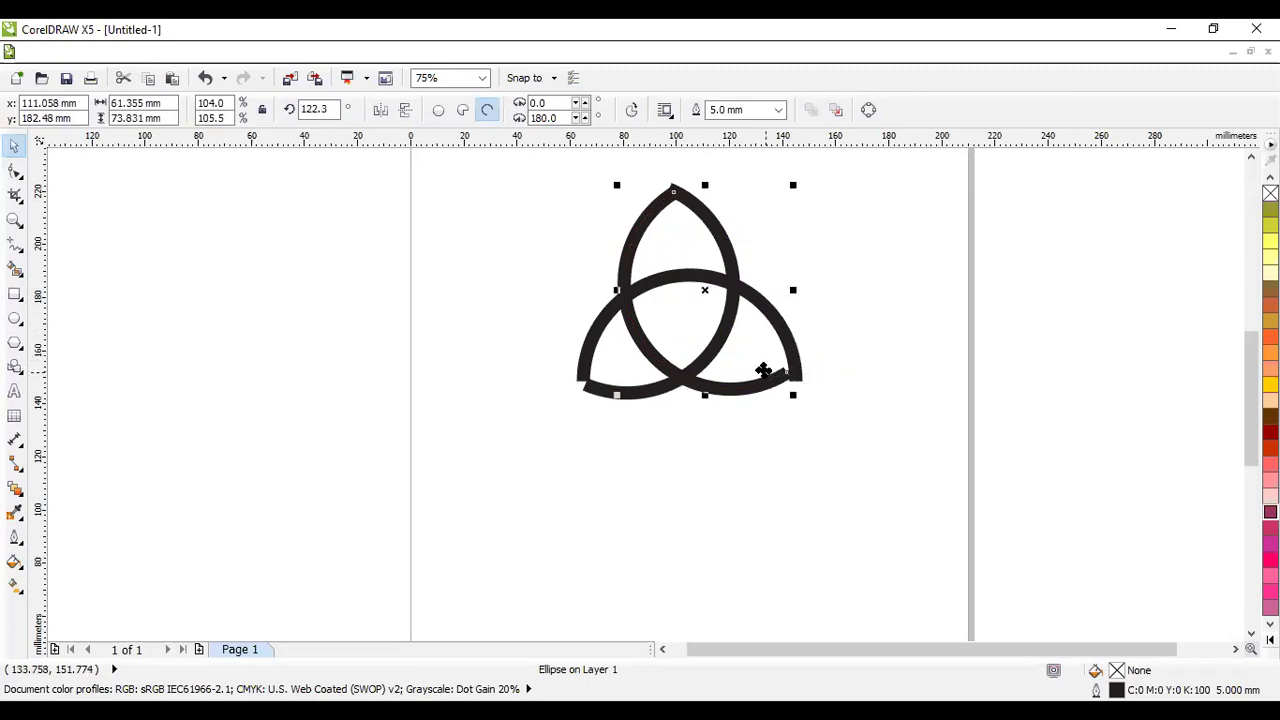
pyautogui.click(743, 257)
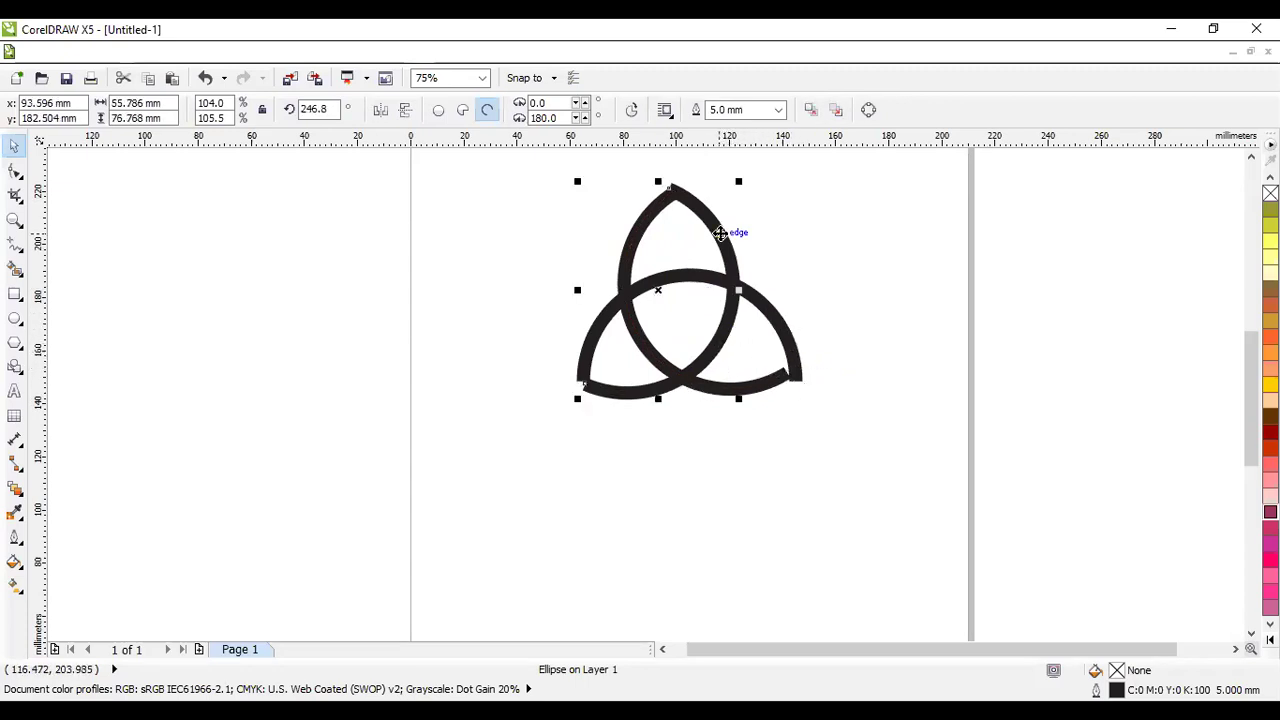
pyautogui.click(801, 293)
pyautogui.click(757, 386)
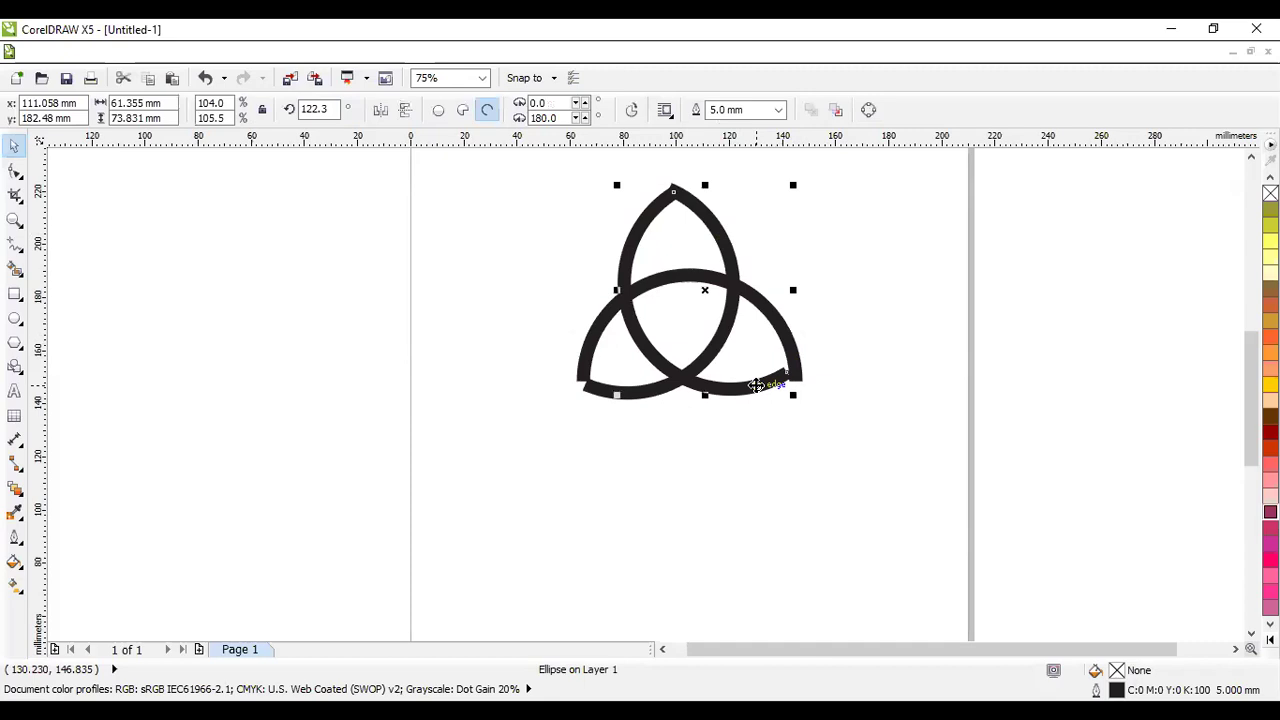
pyautogui.click(895, 394)
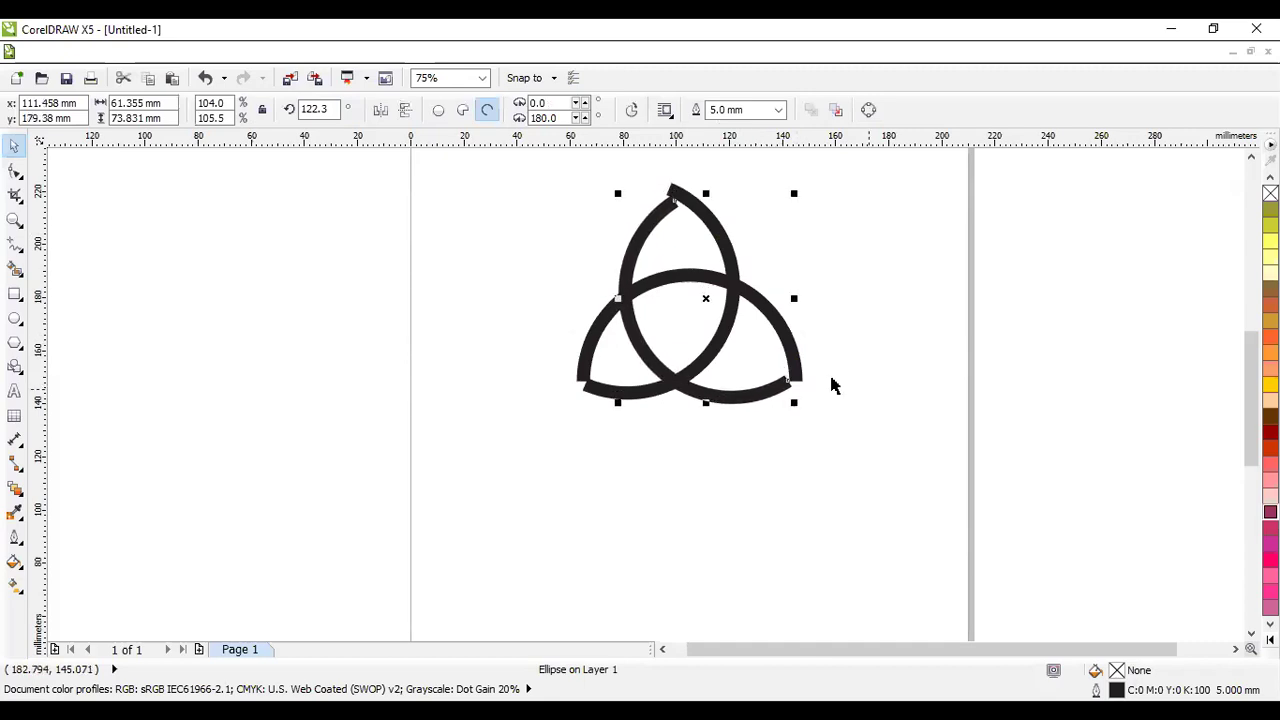
pyautogui.click(767, 396)
pyautogui.moveTo(795, 200); pyautogui.dragTo(774, 197)
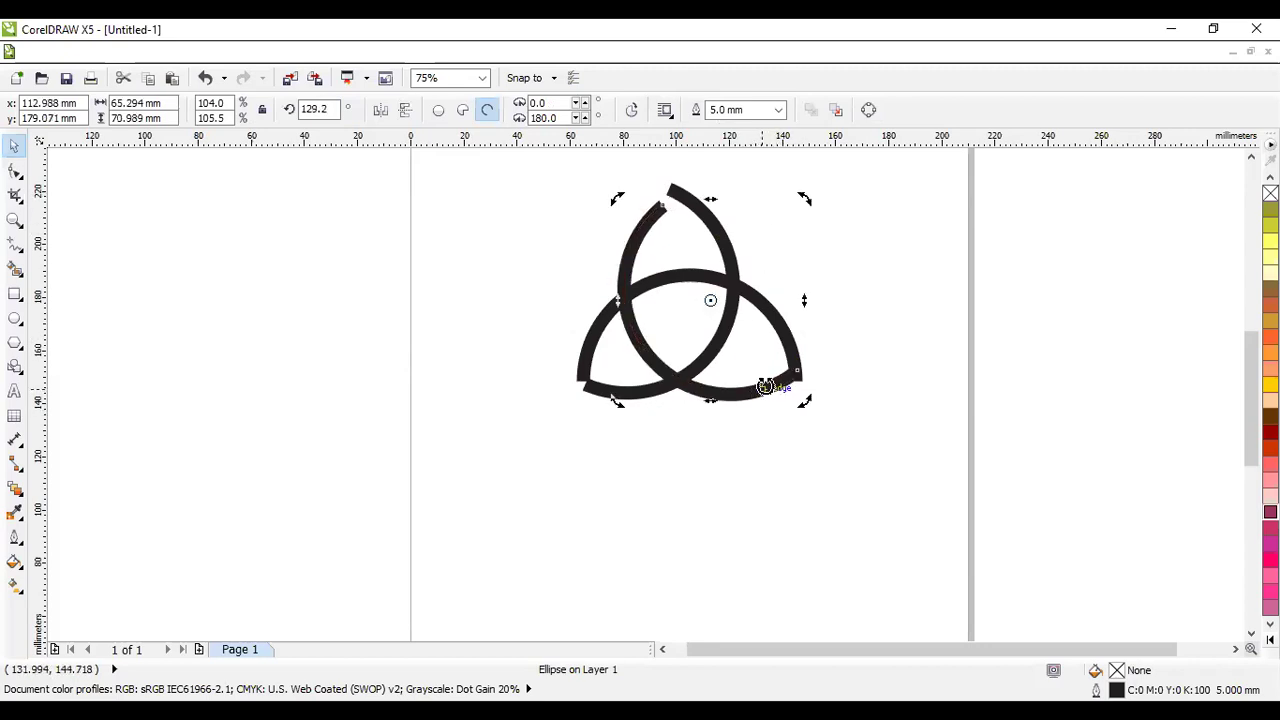
pyautogui.click(814, 210)
# - Rotate the second arc to about 241° and shift it down and right to balance the knot's lower edge
pyautogui.click(787, 348)
pyautogui.click(705, 368)
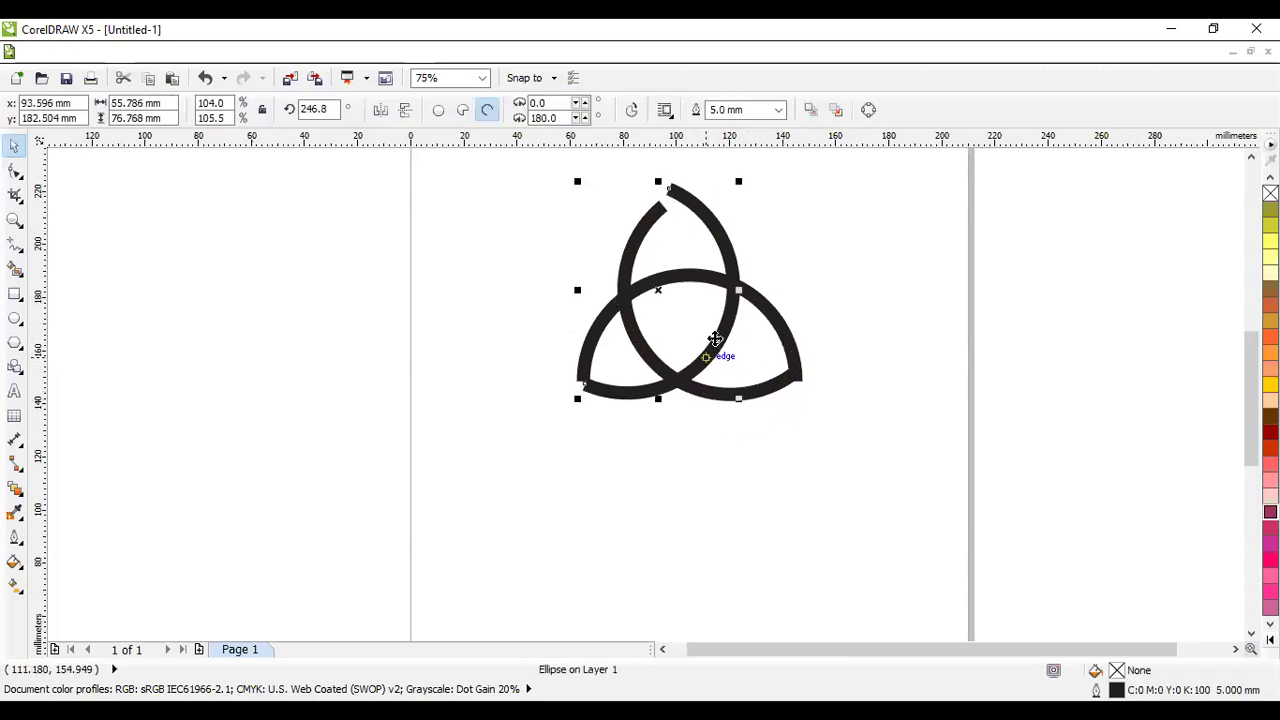
pyautogui.click(720, 230)
pyautogui.moveTo(741, 179); pyautogui.dragTo(752, 189)
pyautogui.moveTo(714, 337); pyautogui.dragTo(734, 363)
pyautogui.moveTo(732, 366); pyautogui.dragTo(734, 358)
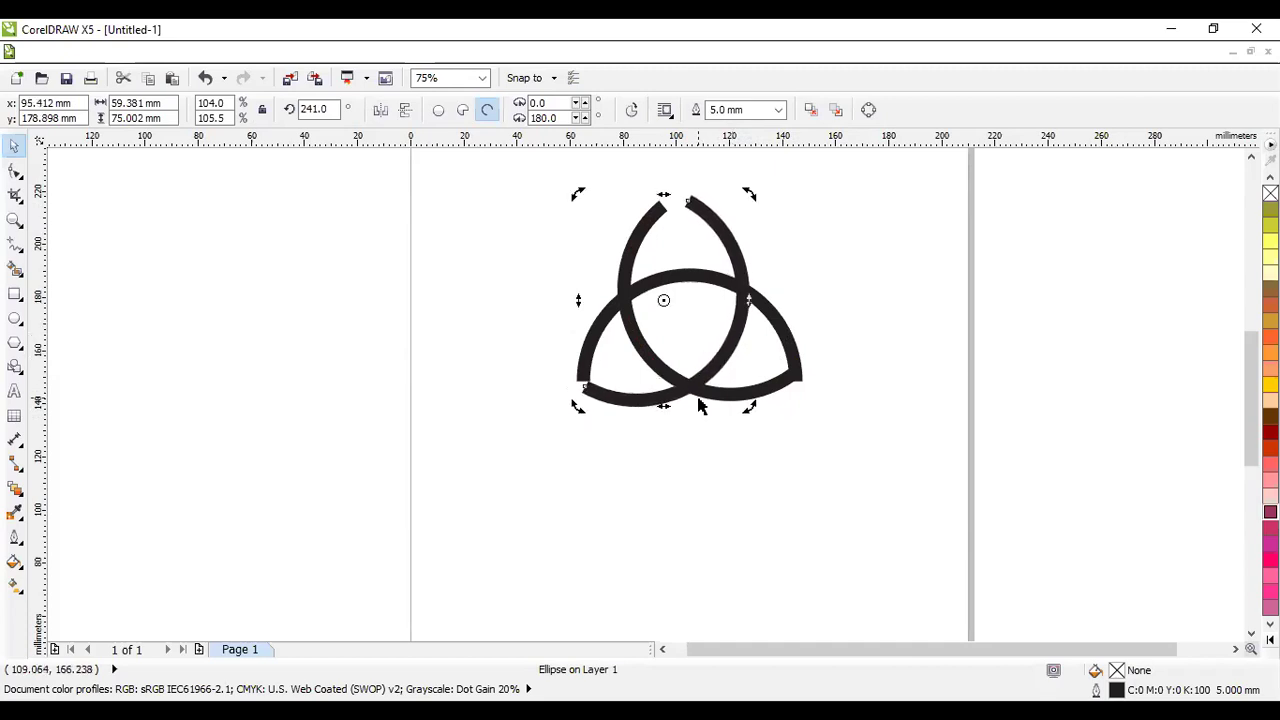
# - Reposition the third arc and rotate it to about 120.9° so its ends line up with the other two arcs
pyautogui.click(690, 378)
pyautogui.moveTo(690, 378); pyautogui.dragTo(696, 369)
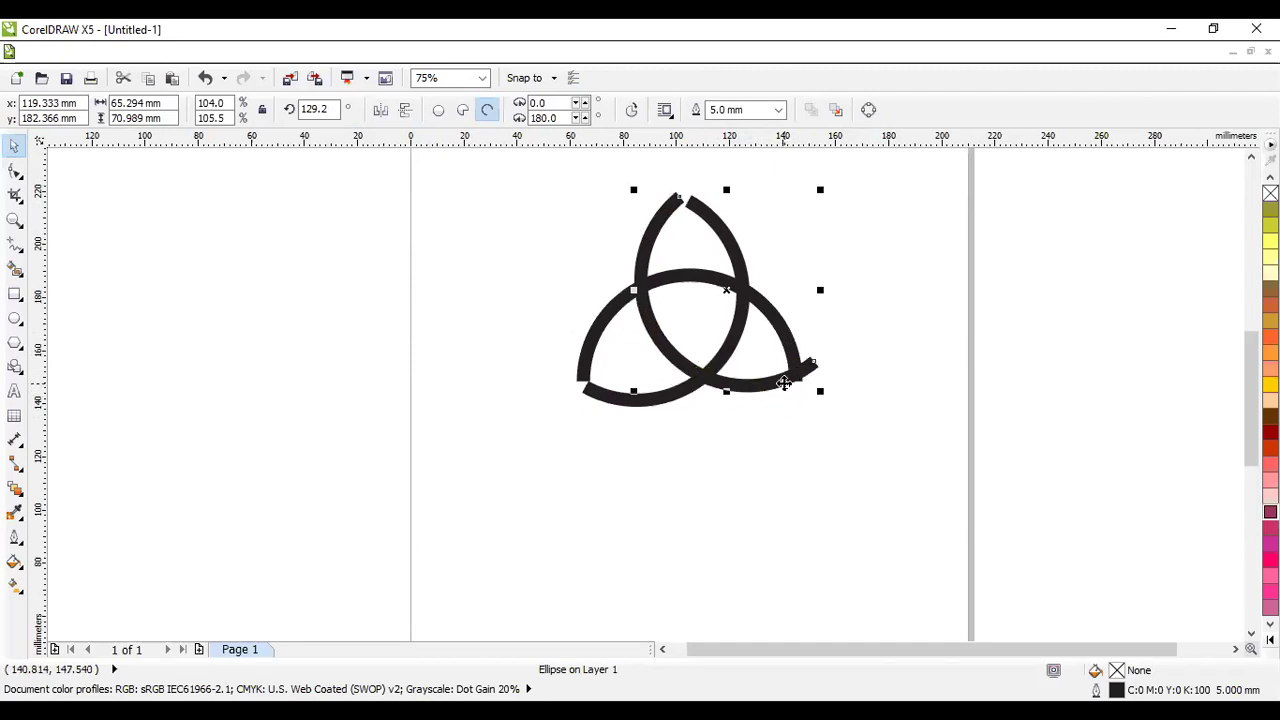
pyautogui.click(789, 380)
pyautogui.moveTo(820, 189); pyautogui.dragTo(825, 205)
pyautogui.moveTo(749, 371); pyautogui.dragTo(737, 397)
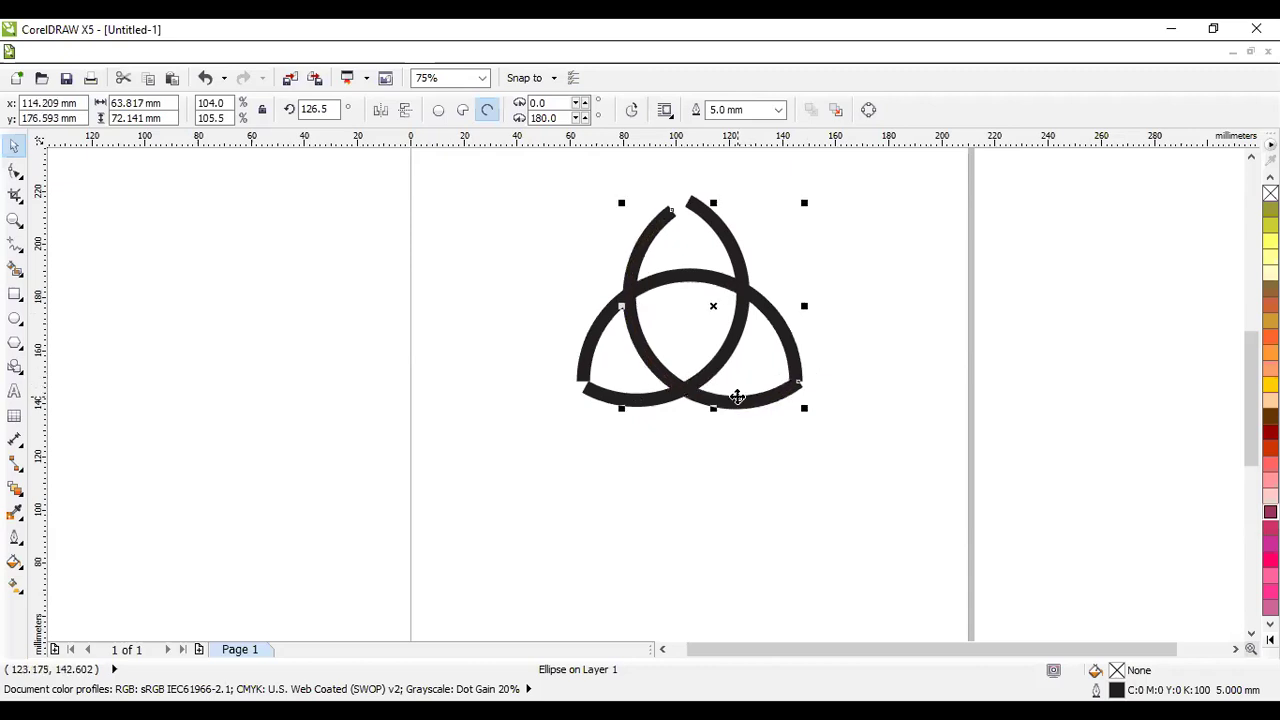
pyautogui.click(661, 216)
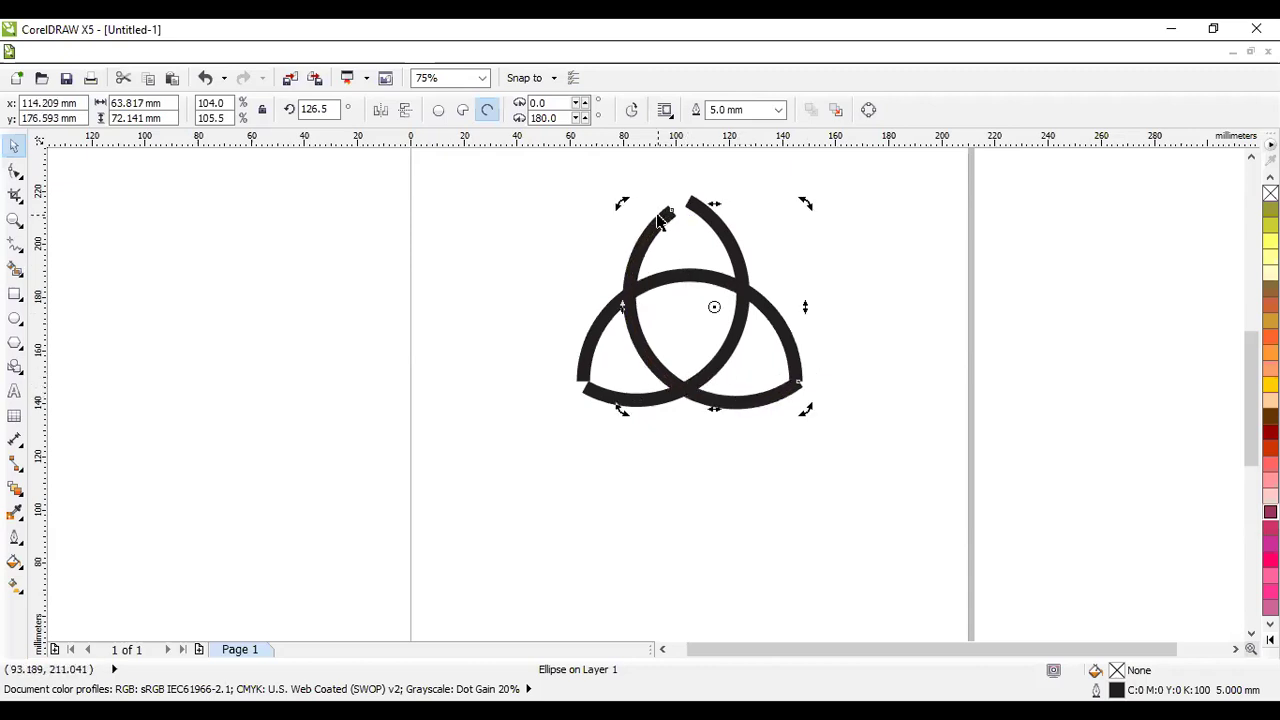
pyautogui.moveTo(806, 205); pyautogui.dragTo(820, 218)
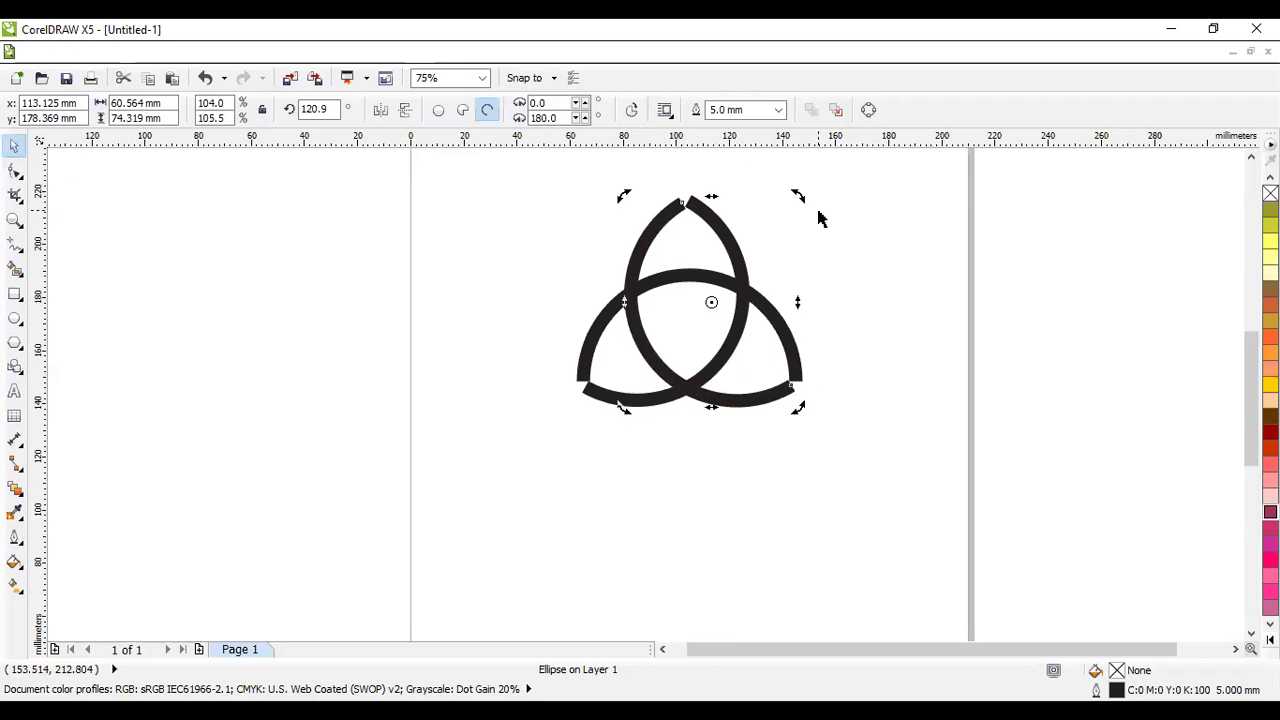
pyautogui.click(883, 340)
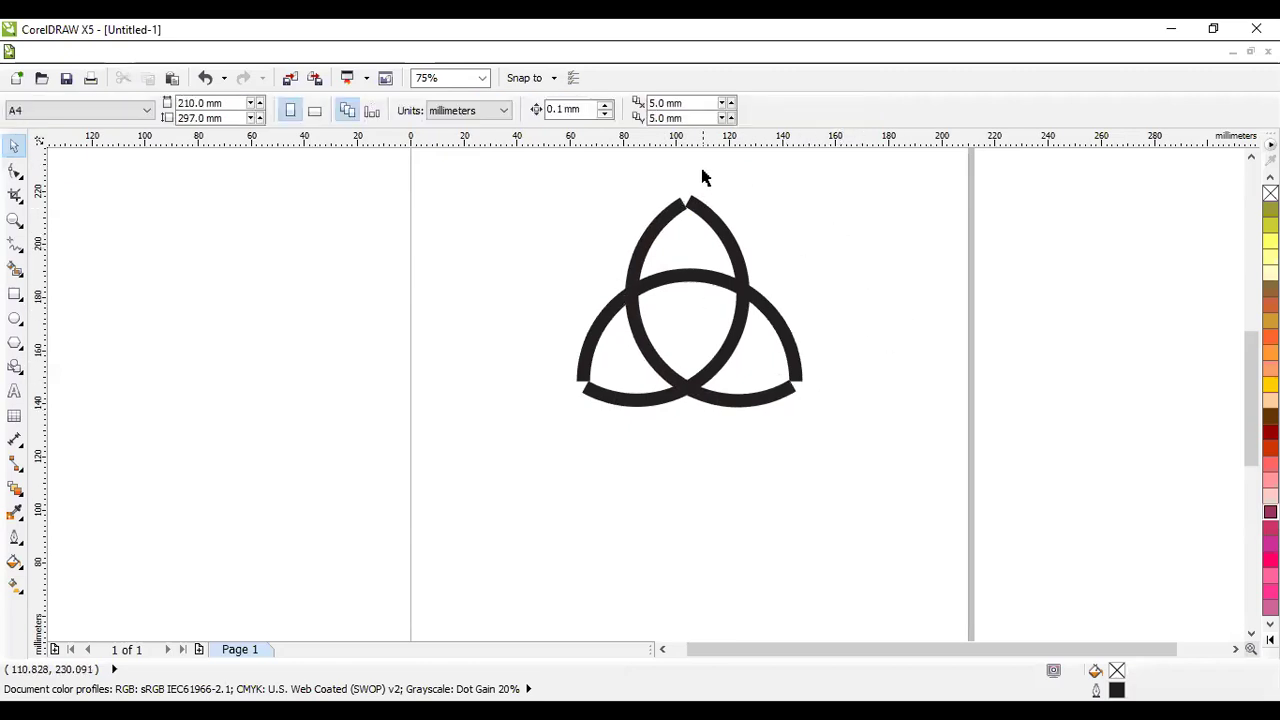
pyautogui.click(690, 208)
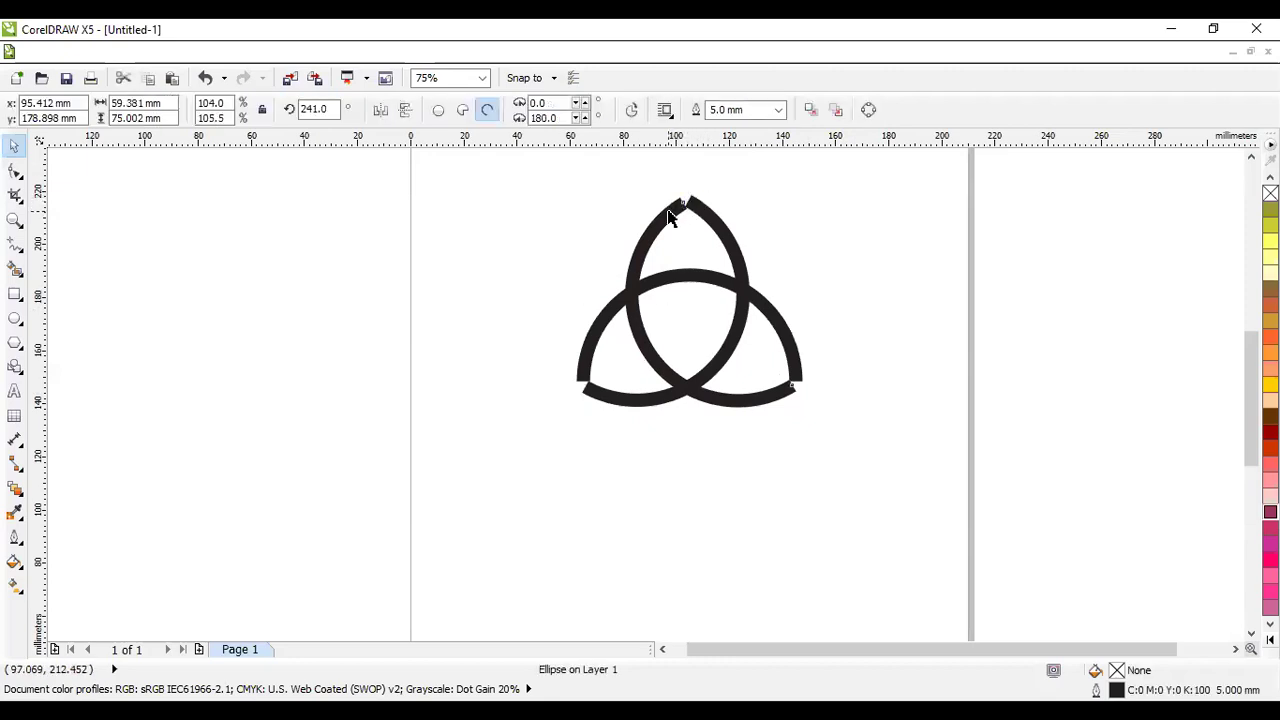
pyautogui.click(813, 350)
pyautogui.click(704, 408)
pyautogui.keyDown('shift'); pyautogui.click(648, 400); pyautogui.keyUp('shift')
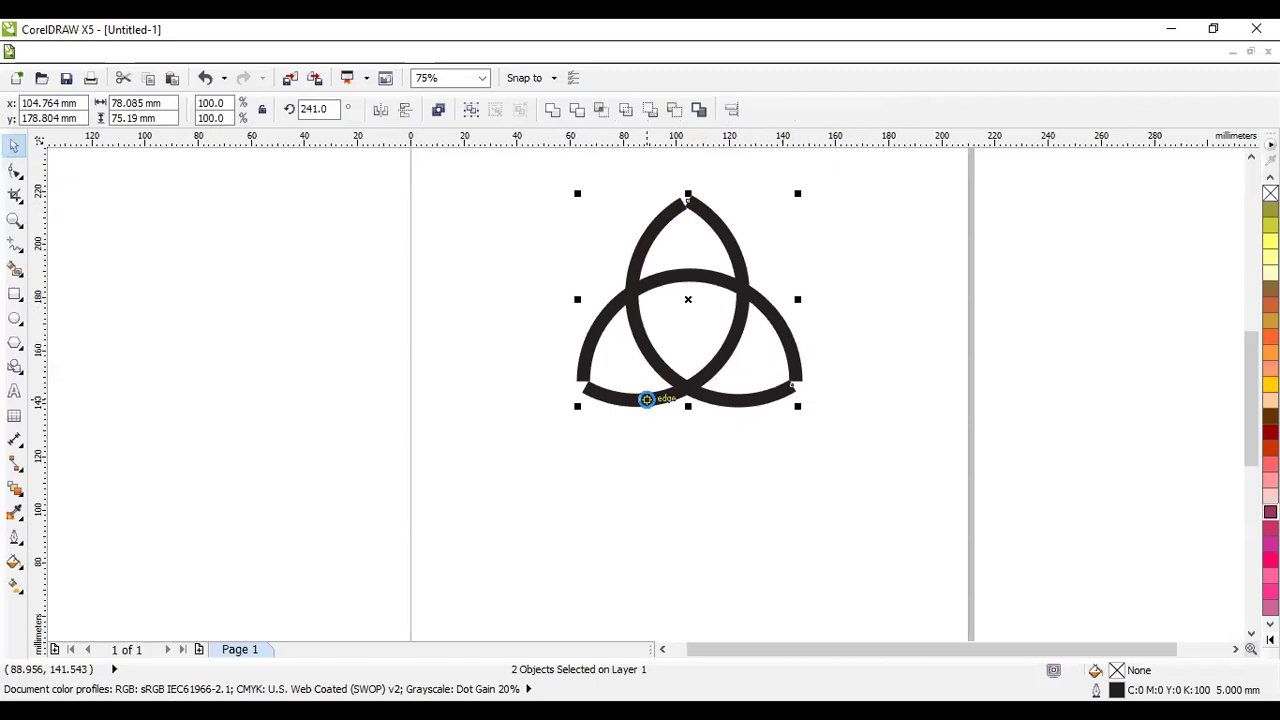
pyautogui.click(770, 462)
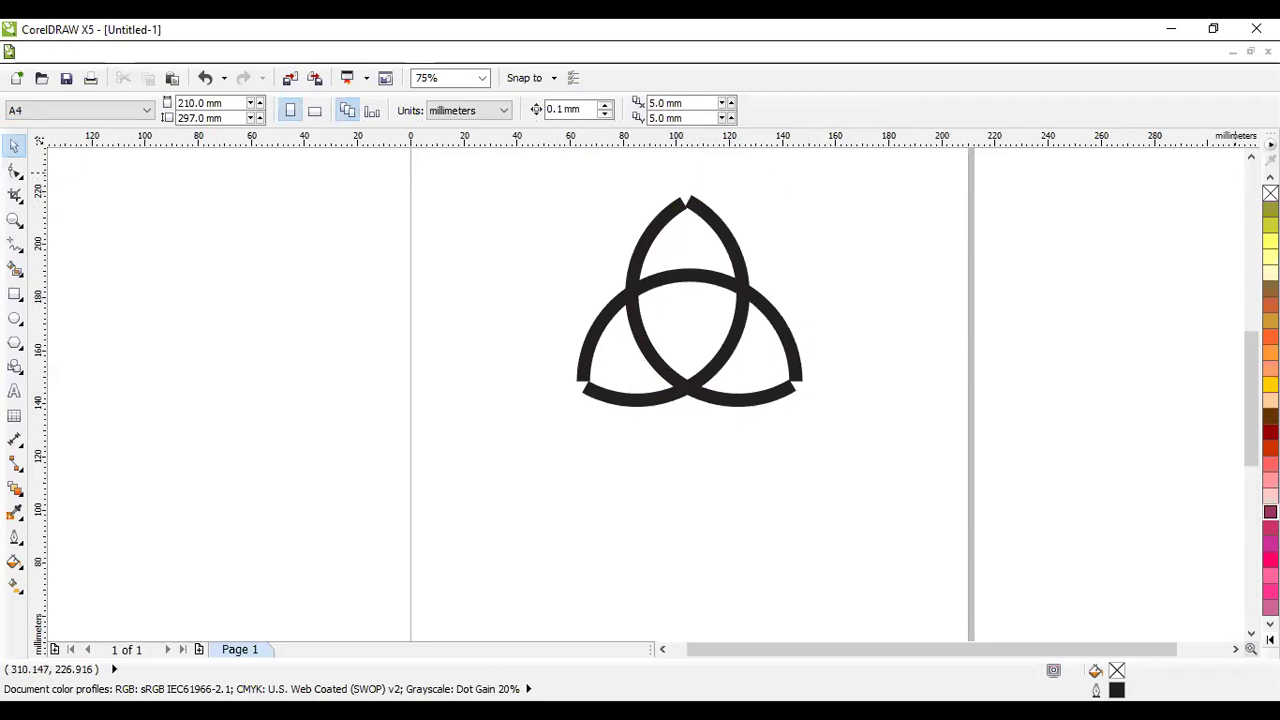
# - Select all three arcs and set their outline width to 6 mm with the Outline Pen
pyautogui.scroll(3, 691, 194)
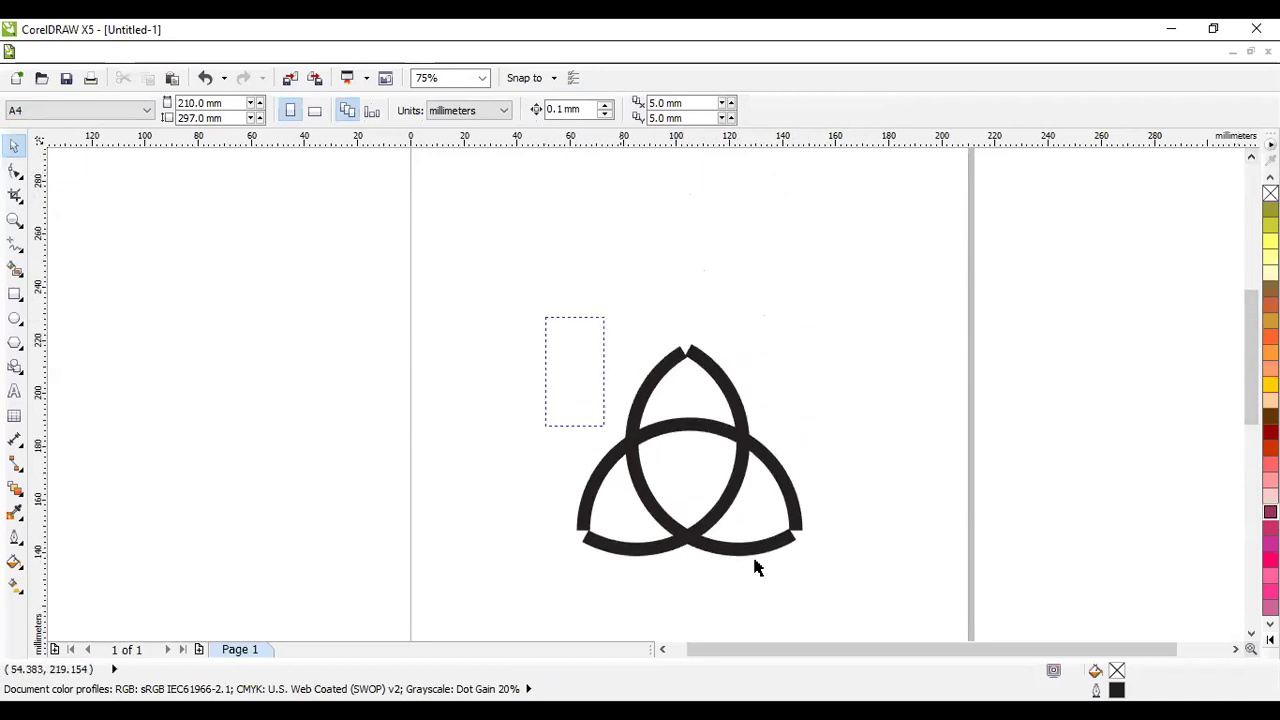
pyautogui.moveTo(755, 567); pyautogui.dragTo(877, 600)
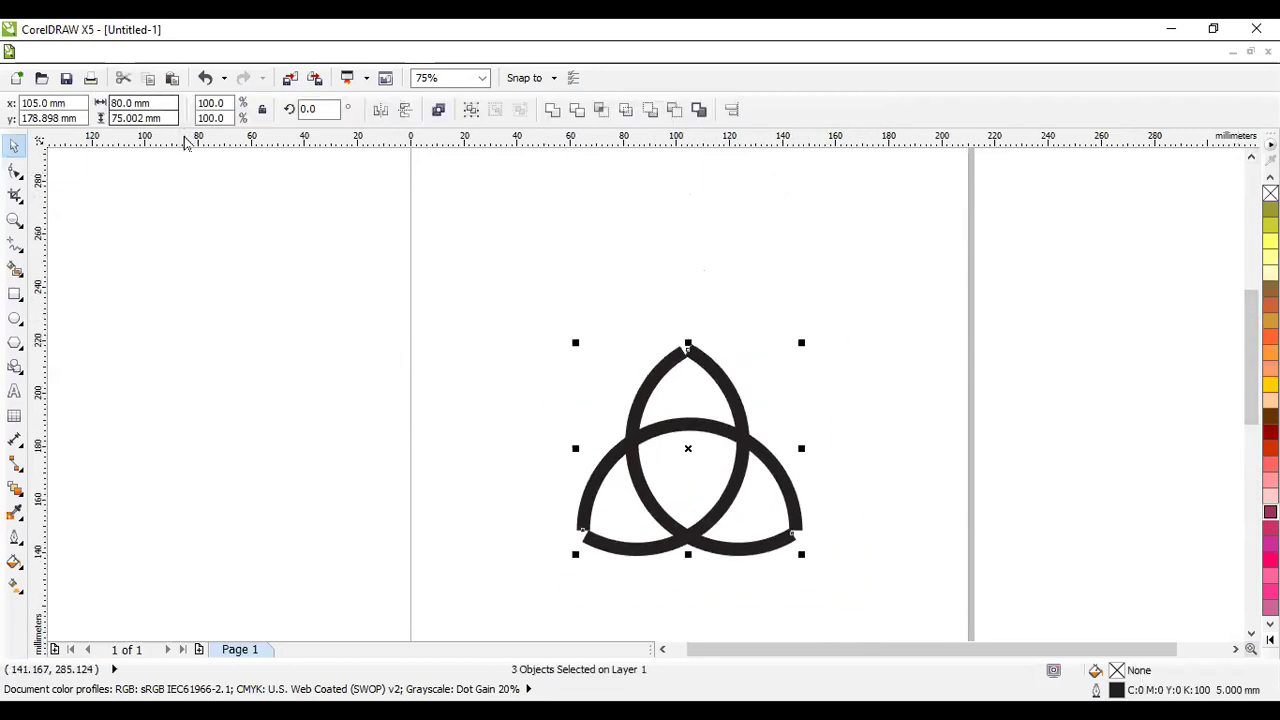
pyautogui.click(13, 545)
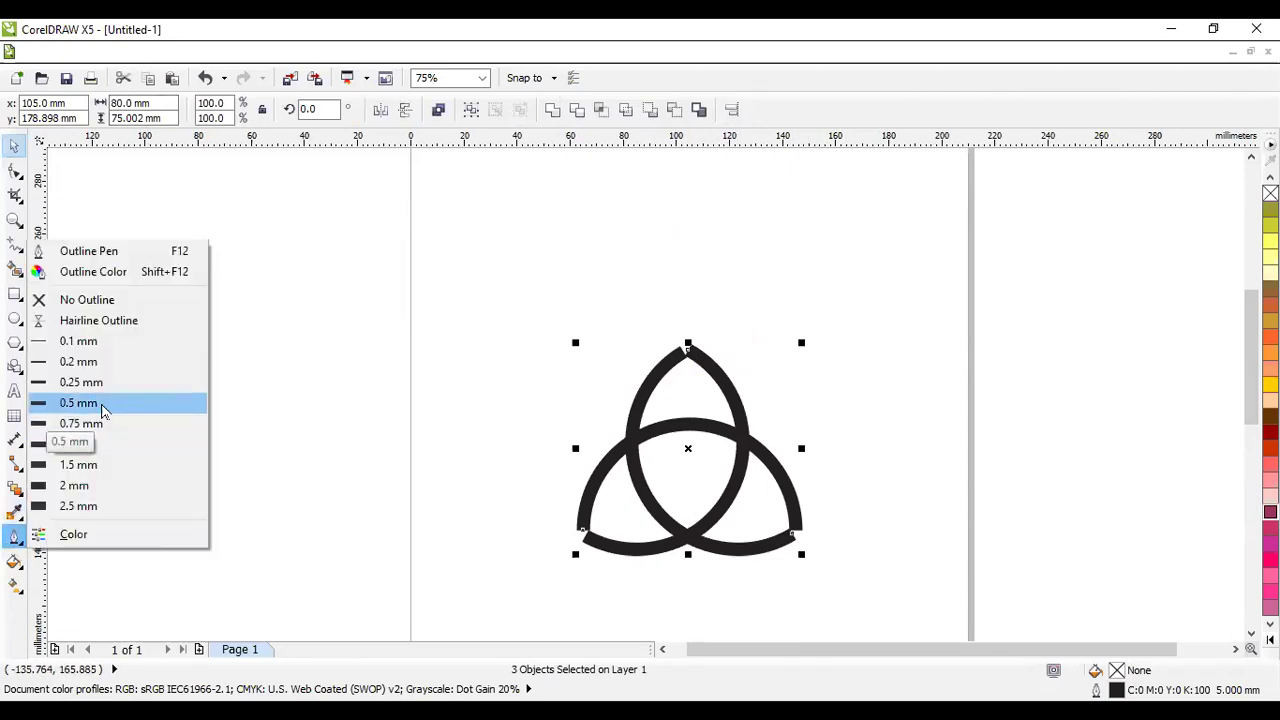
pyautogui.click(88, 251)
pyautogui.click(536, 263)
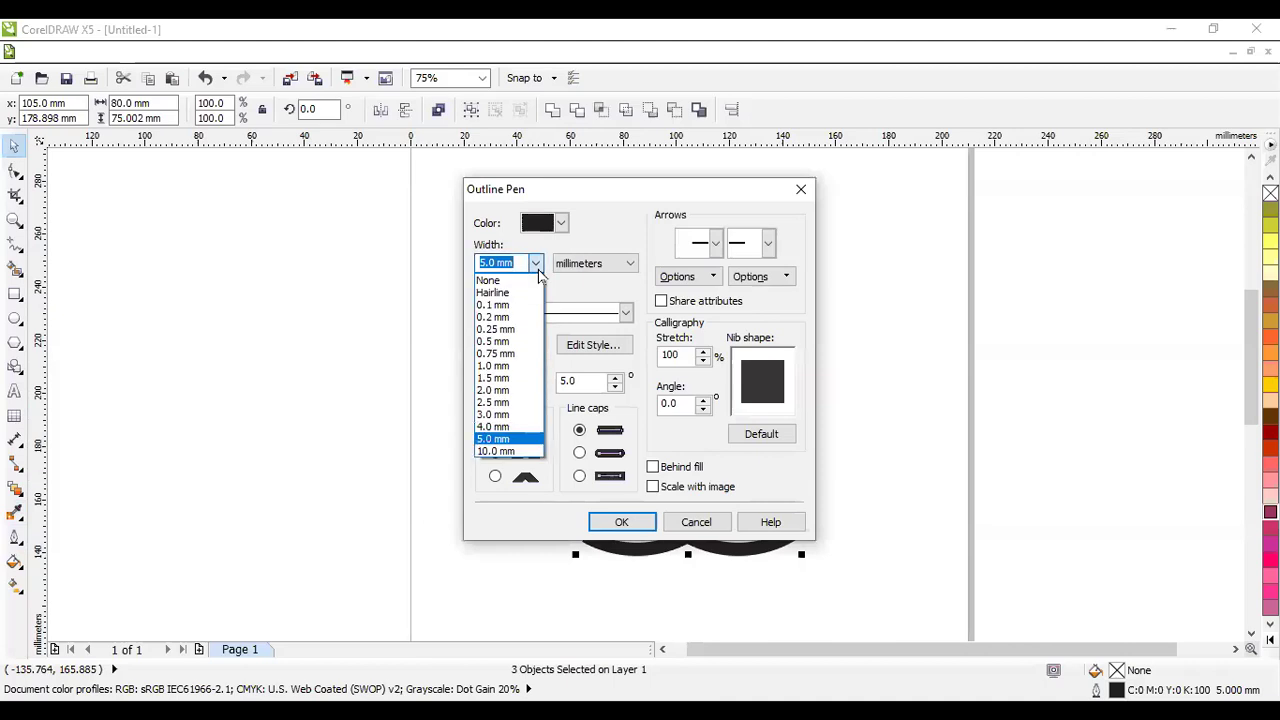
pyautogui.click(536, 263)
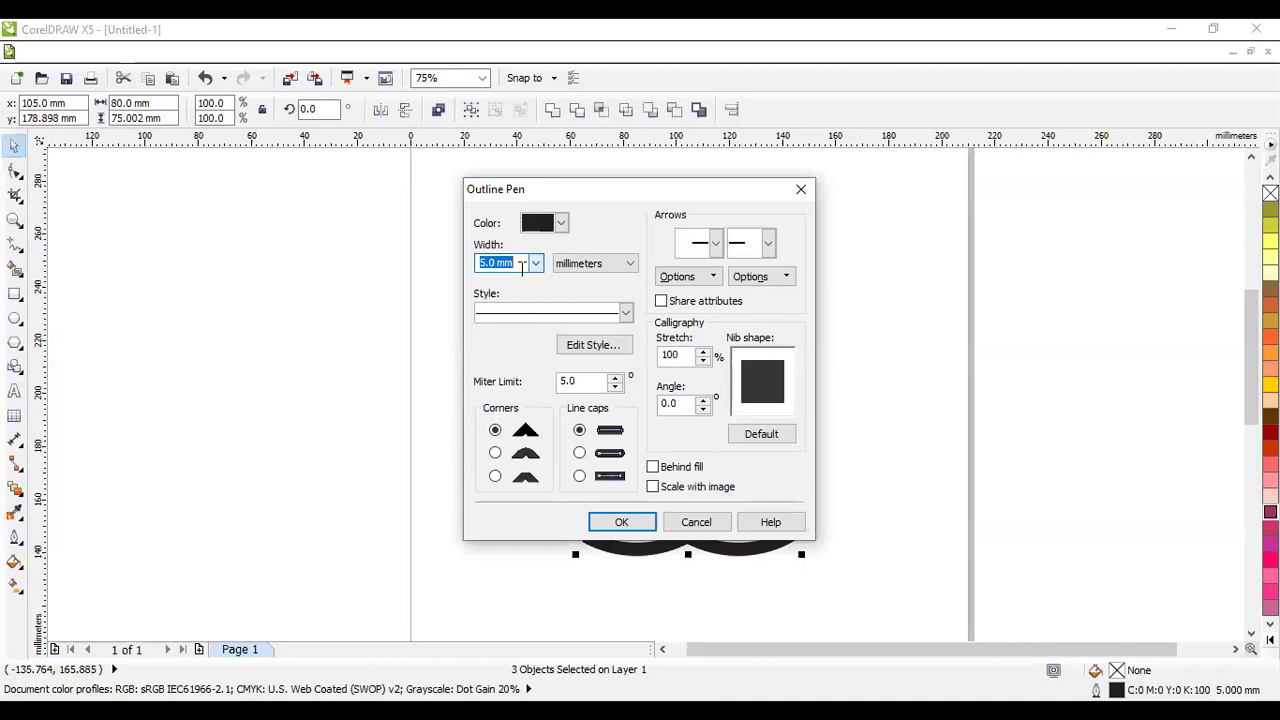
pyautogui.click(629, 527)
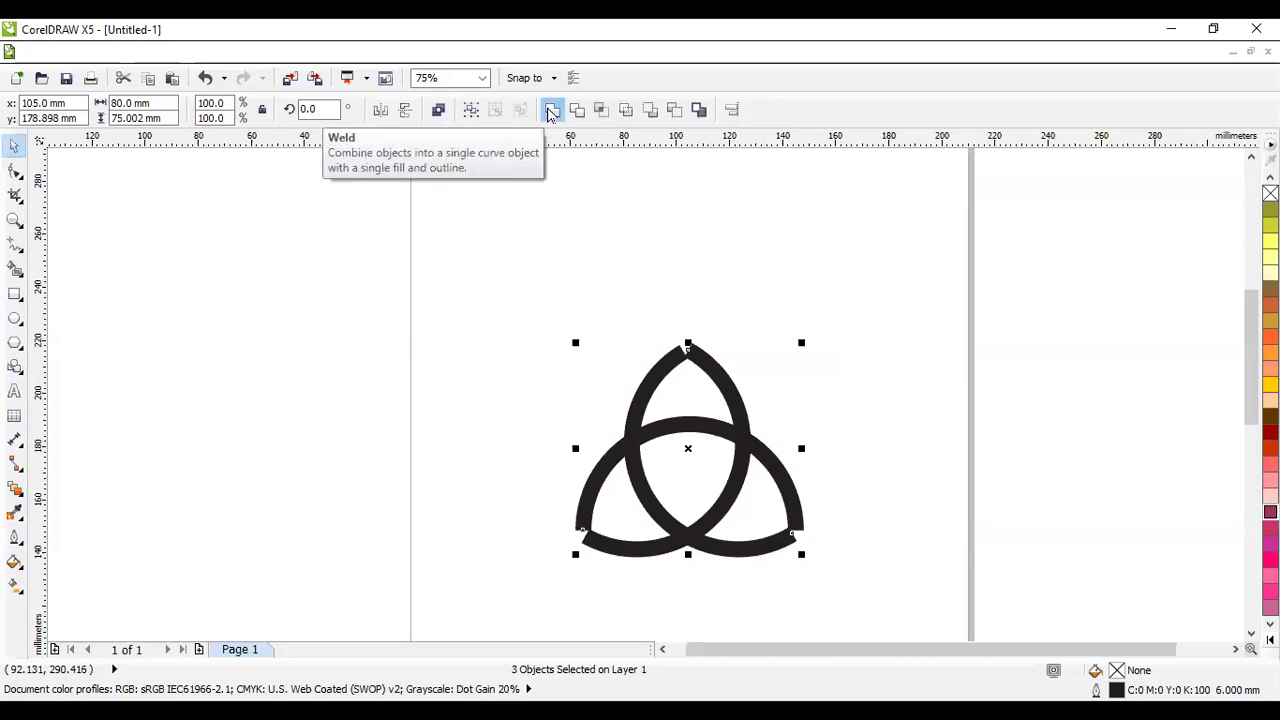
# - Weld the three arcs into a single curve and move it up slightly
pyautogui.click(550, 112)
pyautogui.click(781, 352)
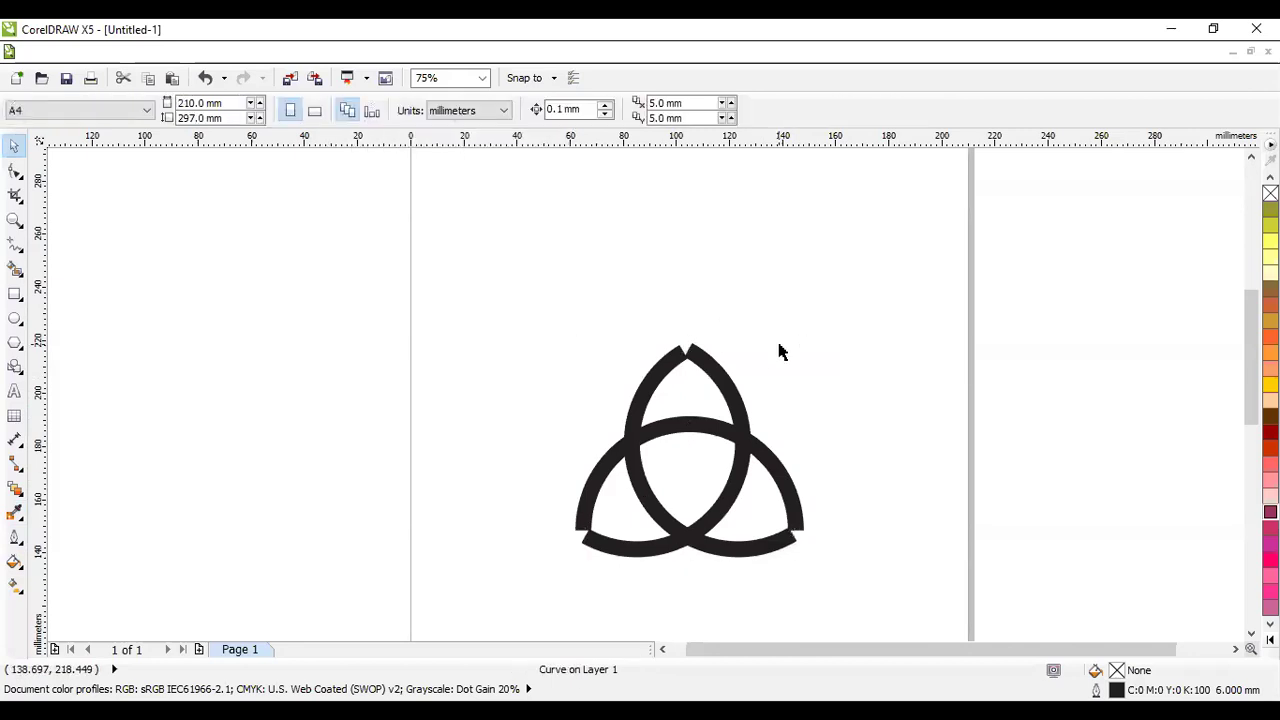
pyautogui.moveTo(722, 376); pyautogui.dragTo(720, 342)
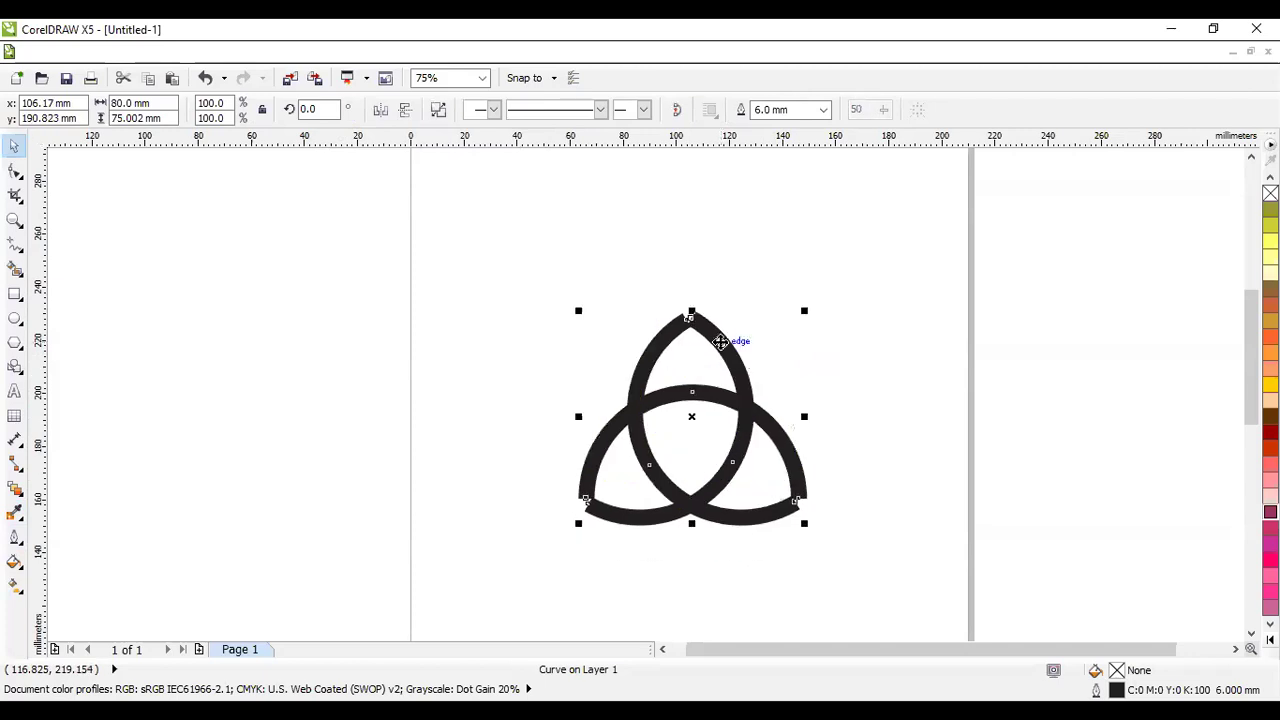
# - Try deleting an end node at the welded curve's lower-right corner with the Shape tool, and undo the deletion
pyautogui.click(15, 172)
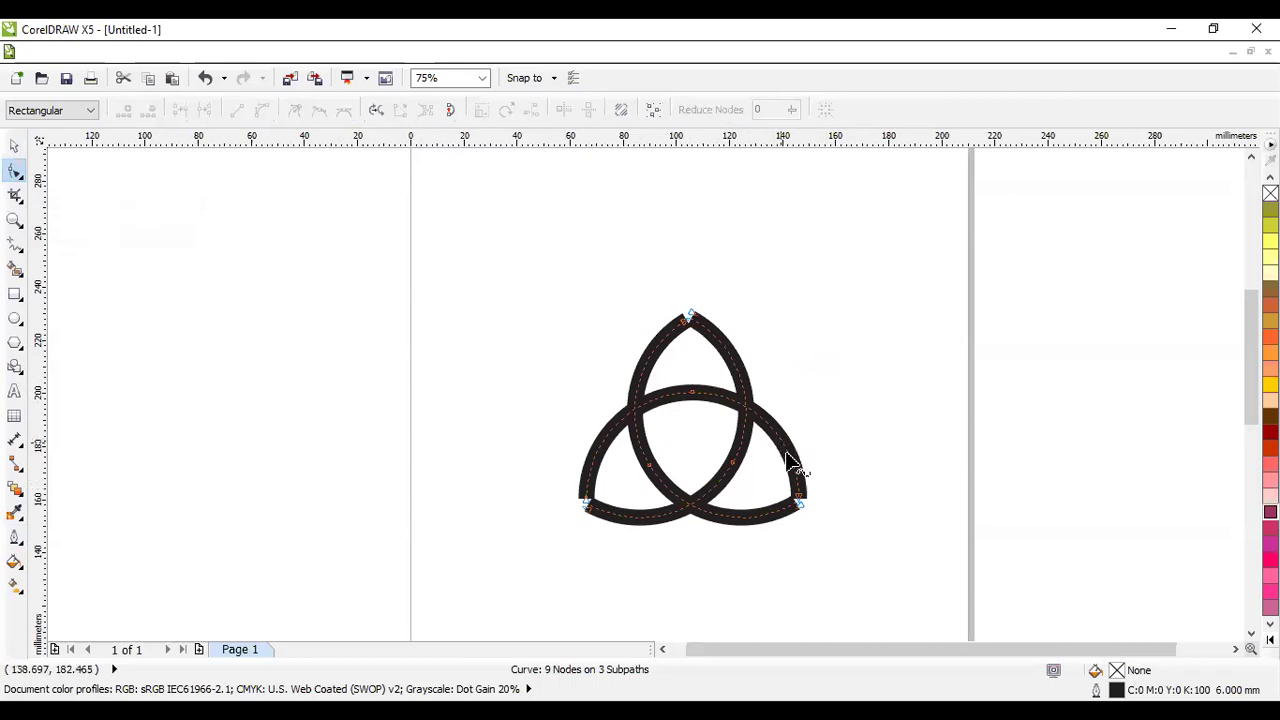
pyautogui.click(801, 508)
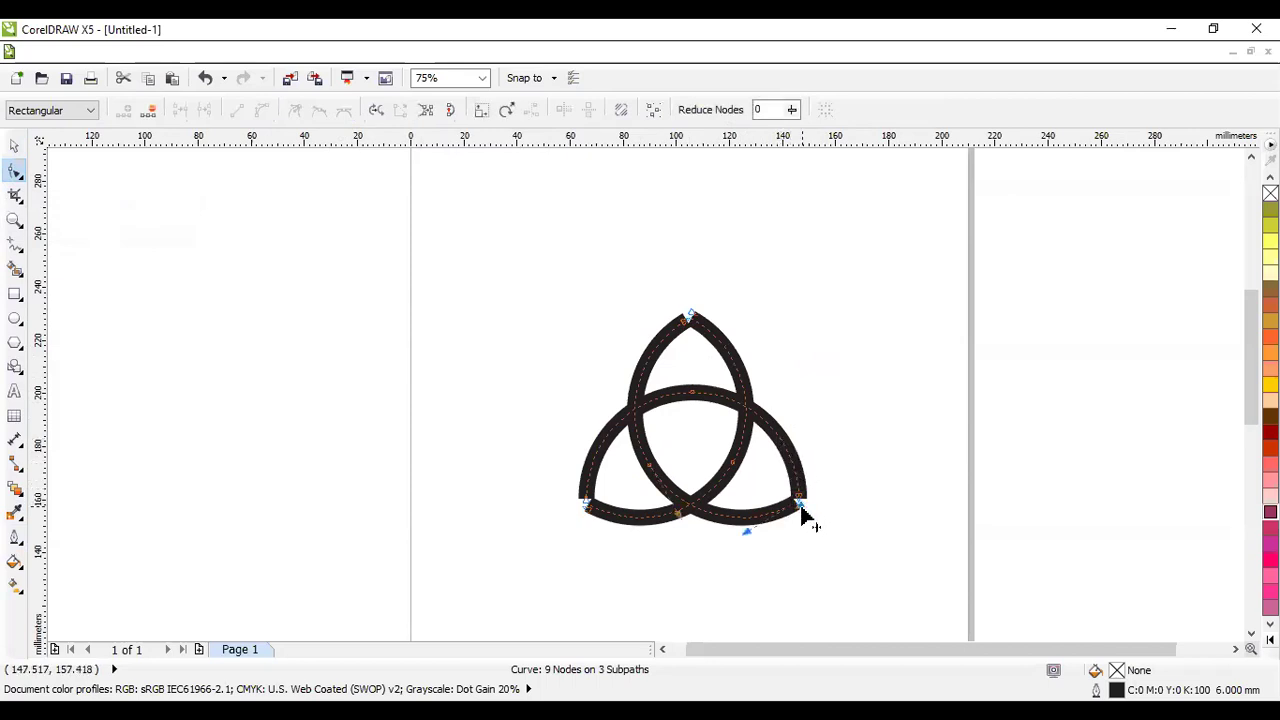
pyautogui.click(788, 522)
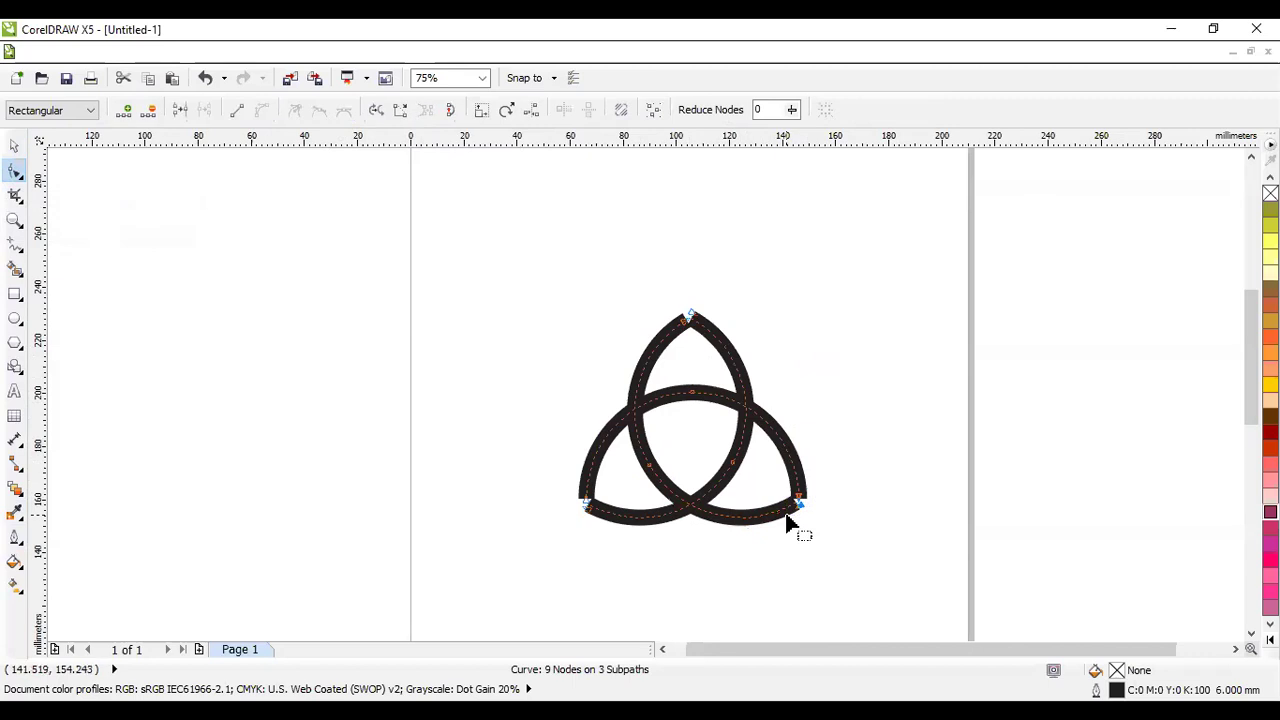
pyautogui.press('Delete')
pyautogui.hotkey('ctrl', 'z')
pyautogui.press('space')
# - Undo the welded curve's move and the weld of the three arcs
pyautogui.click(910, 465)
pyautogui.click(729, 517)
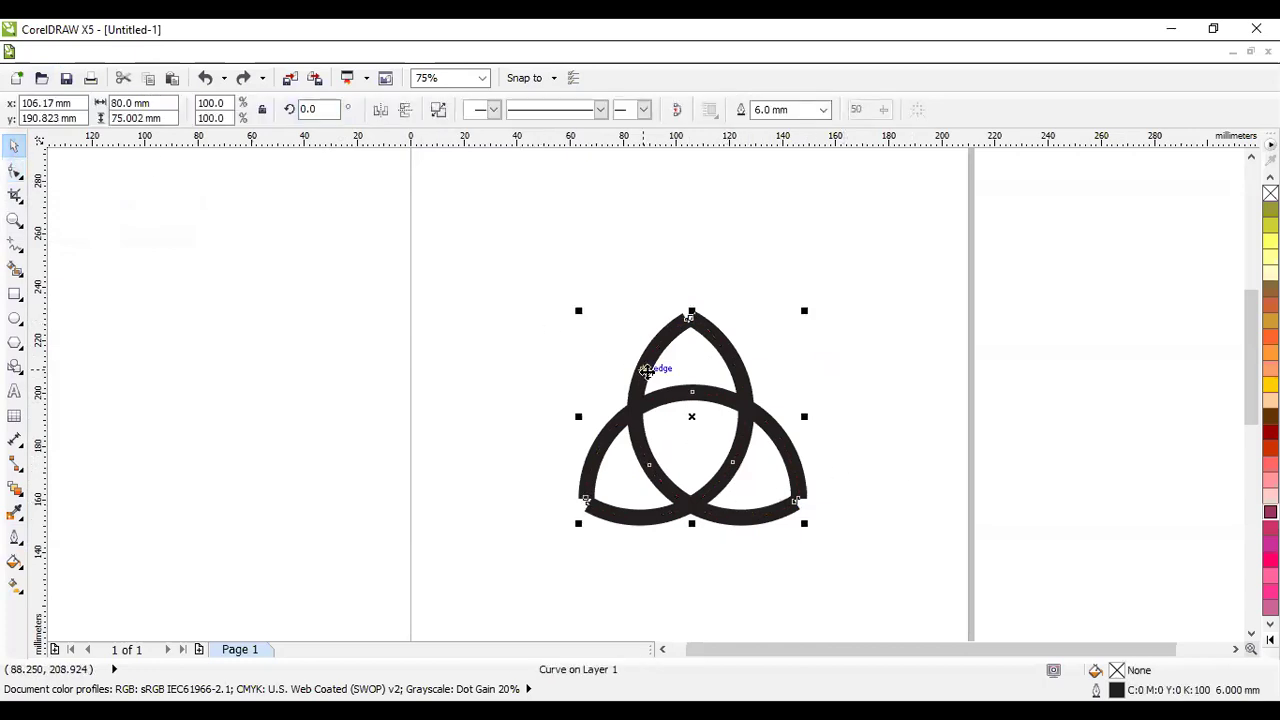
pyautogui.moveTo(651, 366); pyautogui.dragTo(648, 398)
pyautogui.hotkey('ctrl', 'k')
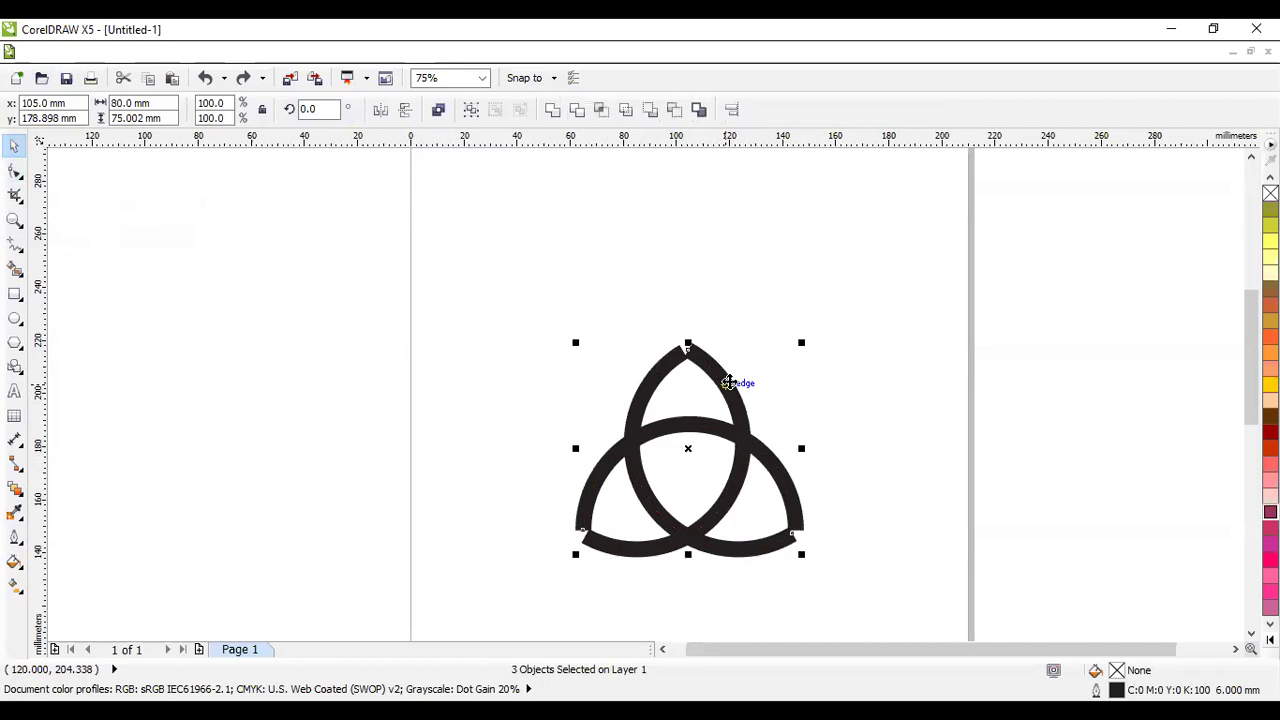
# - Select all three arcs together and move them up on the page by about 10 mm
pyautogui.click(729, 383)
pyautogui.moveTo(742, 398)
pyautogui.mouseDown()
pyautogui.moveTo(733, 357)
pyautogui.moveTo(735, 396)
pyautogui.mouseUp()
pyautogui.click(434, 286)
pyautogui.moveTo(434, 278); pyautogui.dragTo(885, 600)
pyautogui.moveTo(777, 534); pyautogui.dragTo(781, 507)
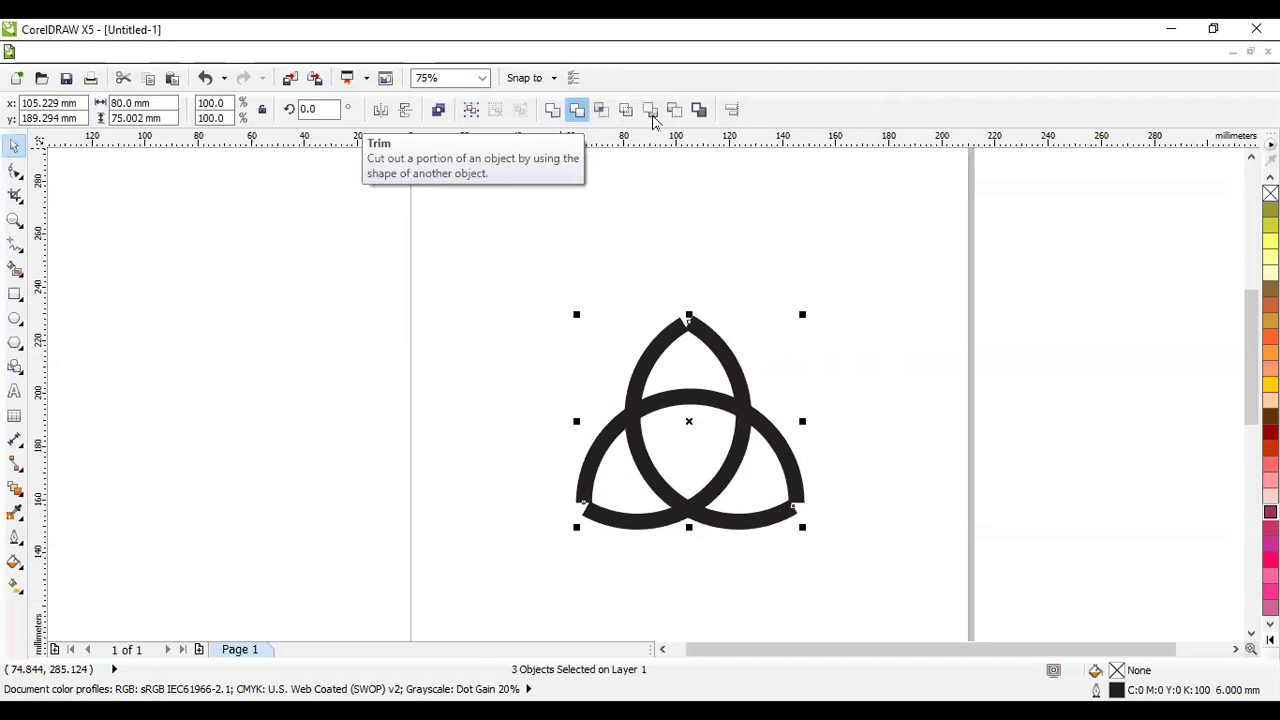
# - Weld the three selected arcs into one curve, test it with a short move and undo that move
pyautogui.click(553, 112)
pyautogui.click(730, 338)
pyautogui.moveTo(725, 342); pyautogui.dragTo(757, 330)
pyautogui.hotkey('ctrl', 'z')
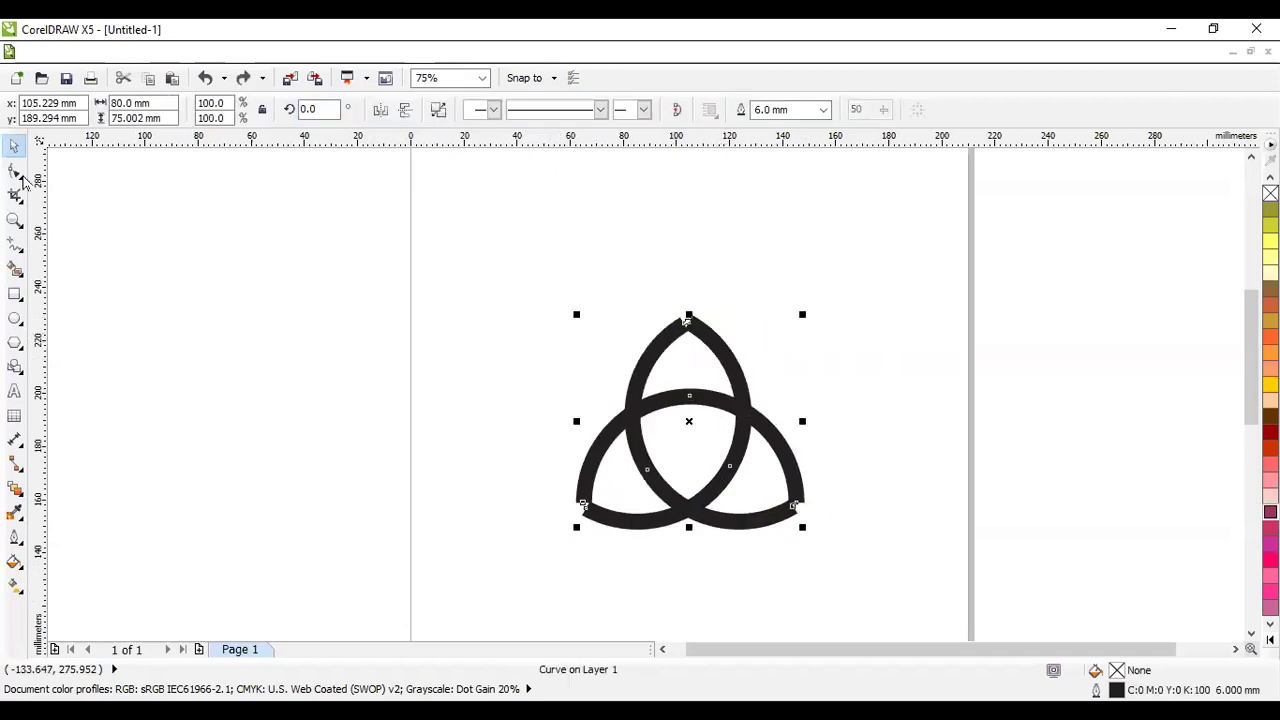
# - Join the two open end nodes at the welded curve's top corner by moving the right node onto the left one
pyautogui.click(18, 174)
pyautogui.moveTo(515, 486); pyautogui.dragTo(606, 546)
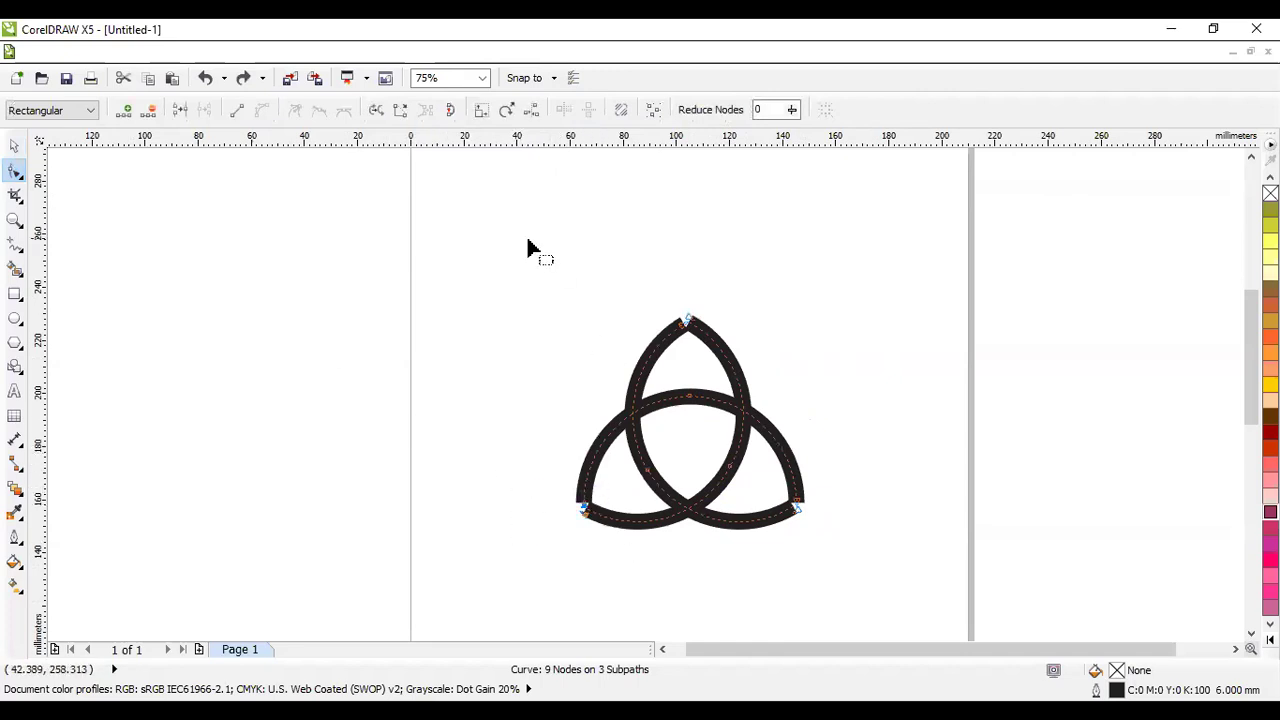
pyautogui.click(14, 146)
pyautogui.scroll(2, 723, 290)
pyautogui.scroll(1, 698, 378)
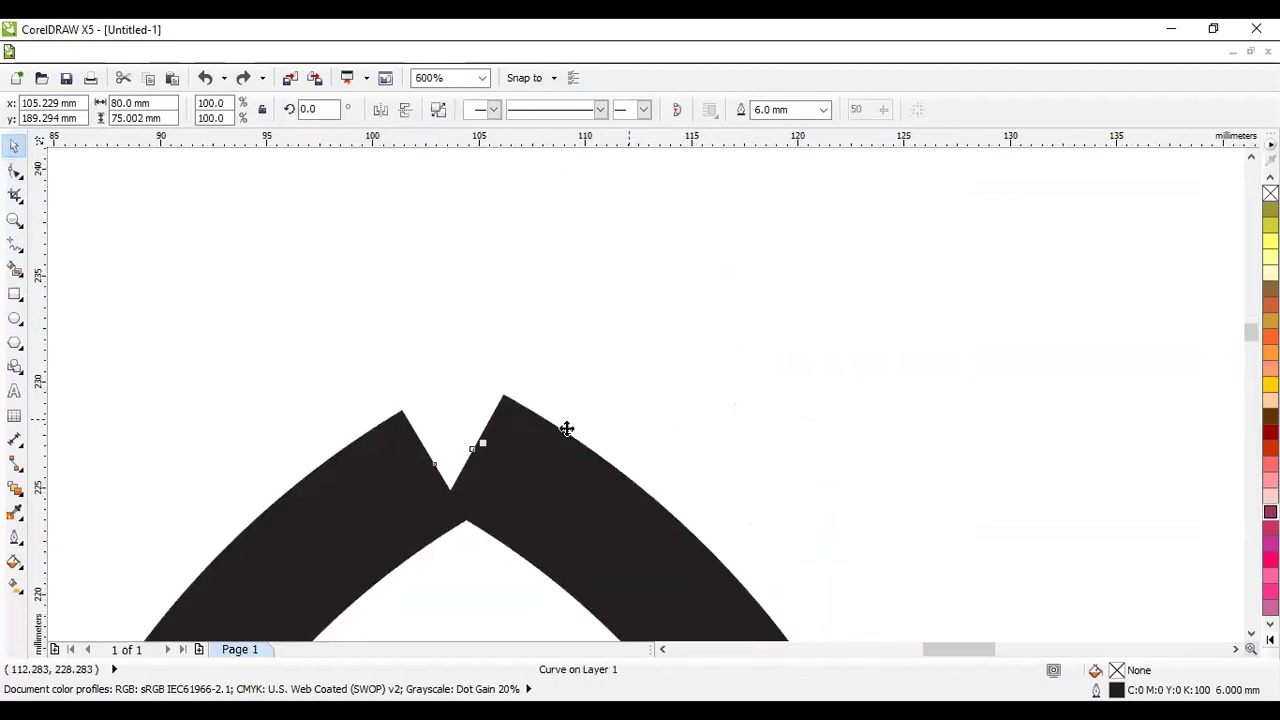
pyautogui.click(14, 171)
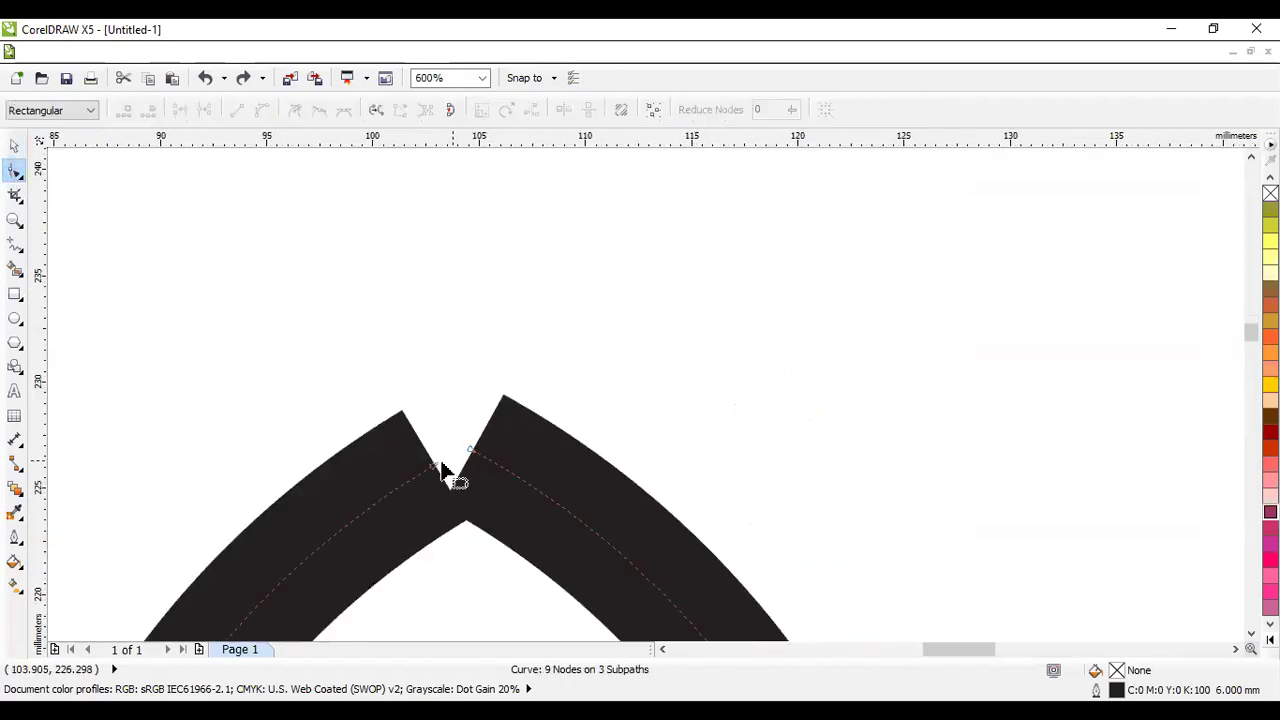
pyautogui.moveTo(470, 447); pyautogui.dragTo(434, 465)
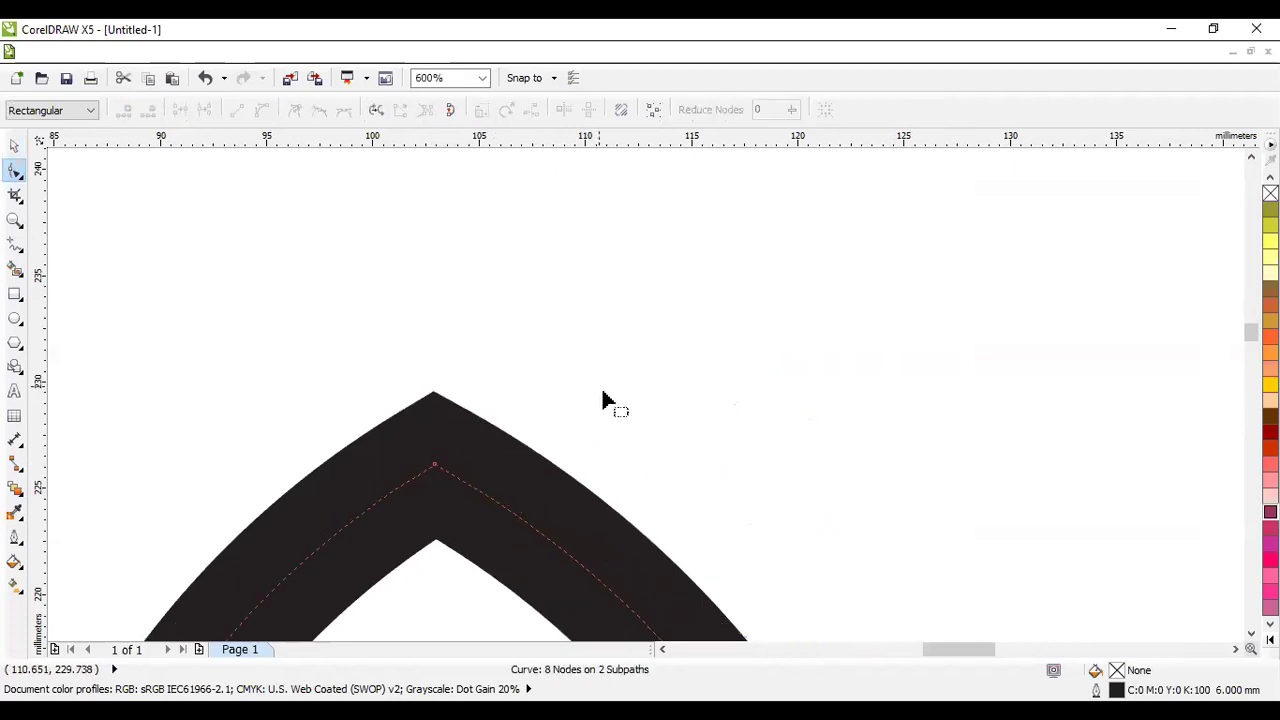
# - Join the open end nodes at the curve's lower-right corner and at its lower-left corner
pyautogui.scroll(-5, 610, 410)
pyautogui.scroll(4, 651, 505)
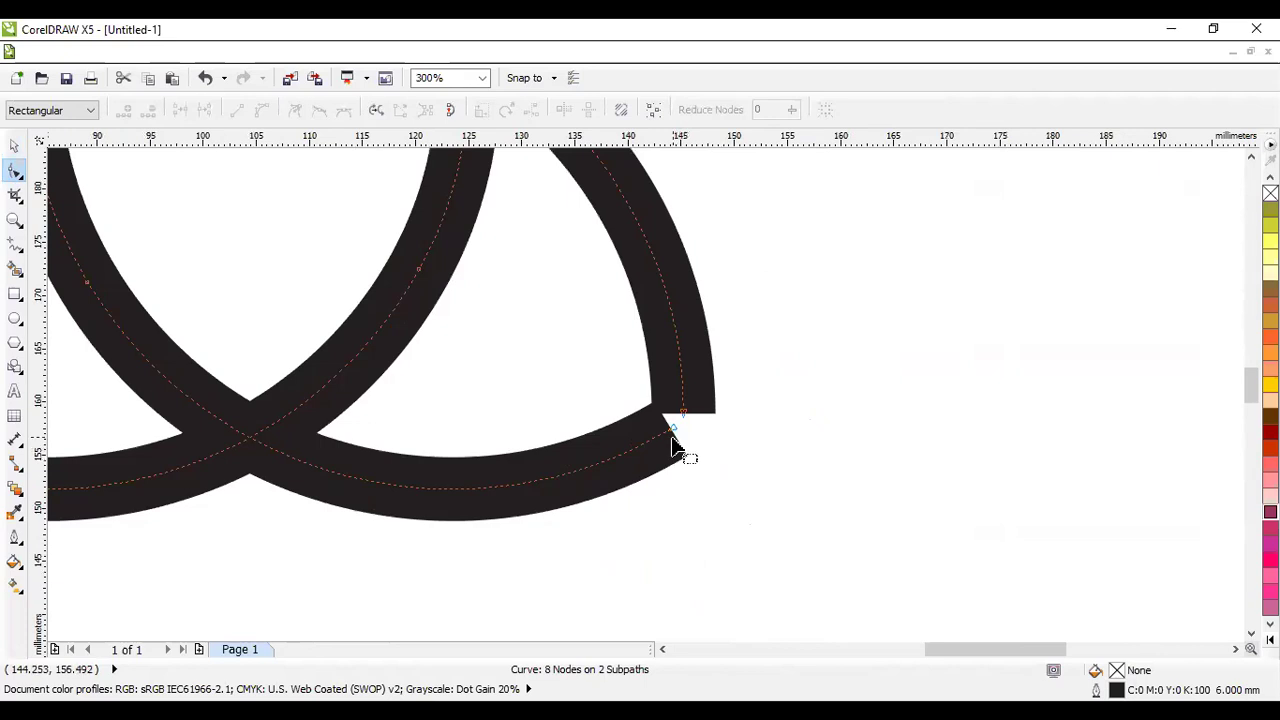
pyautogui.moveTo(672, 433); pyautogui.dragTo(689, 420)
pyautogui.scroll(-3, 689, 420)
pyautogui.scroll(3, 170, 492)
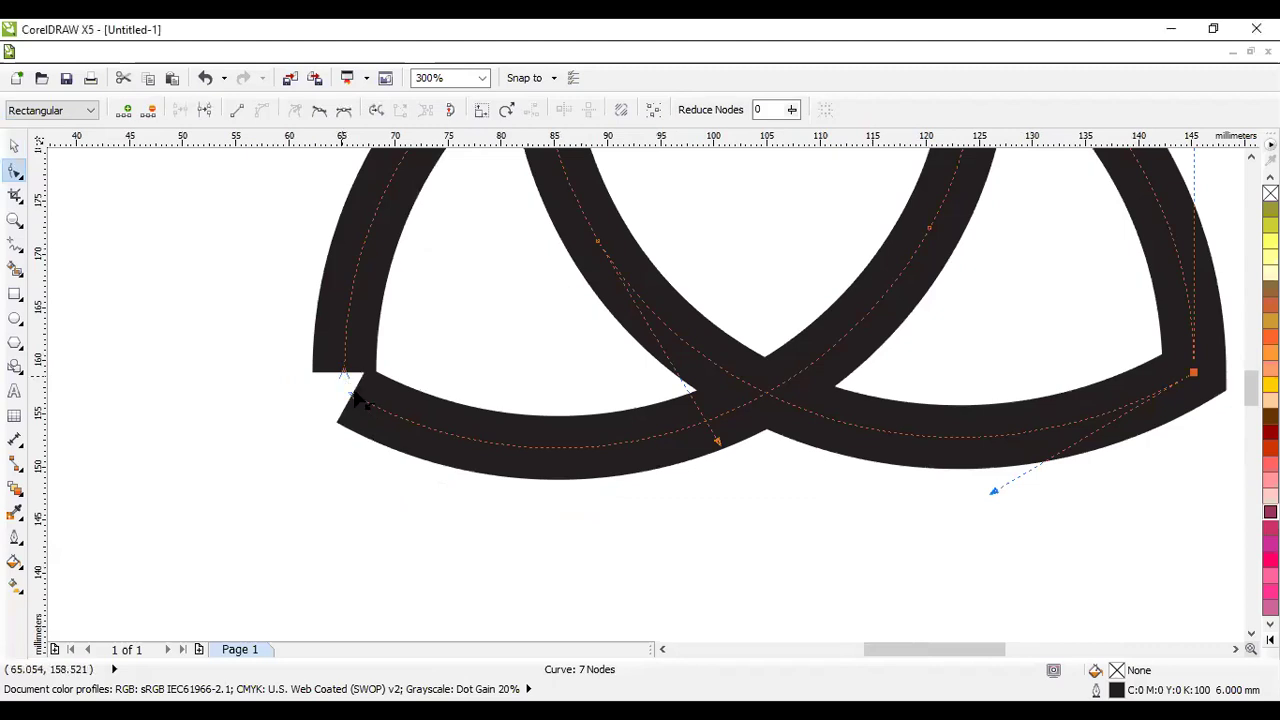
pyautogui.moveTo(352, 393); pyautogui.dragTo(349, 399)
pyautogui.scroll(-4, 474, 388)
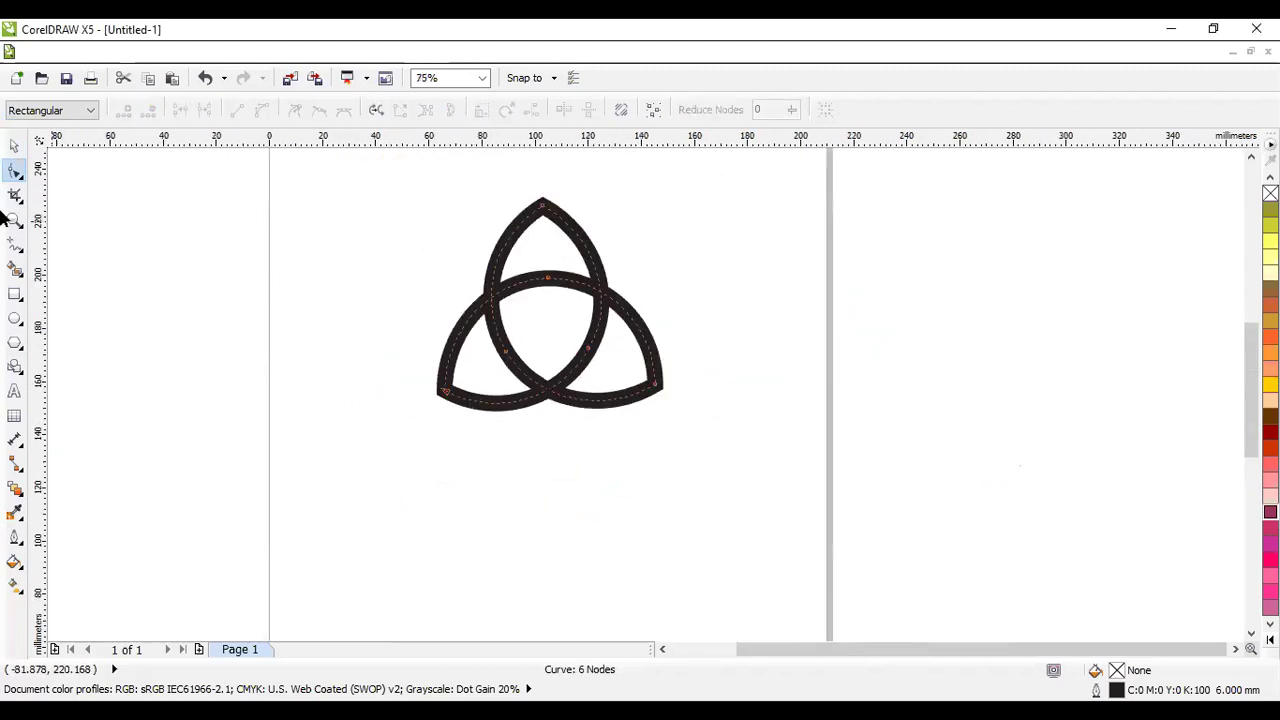
# - Move the joined curve down the page to about X 108 mm, Y 166 mm, and deselect it
pyautogui.click(14, 145)
pyautogui.click(343, 266)
pyautogui.scroll(2, 500, 345)
pyautogui.moveTo(617, 427); pyautogui.dragTo(775, 479)
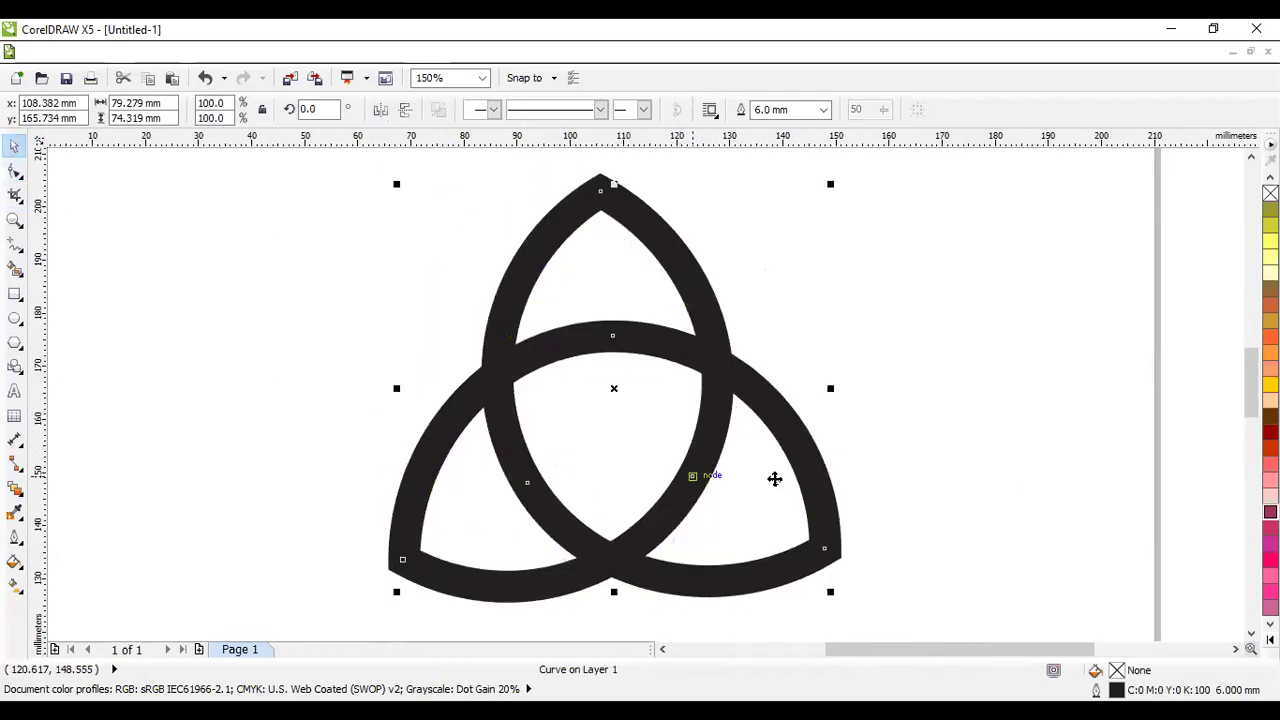
pyautogui.click(923, 443)
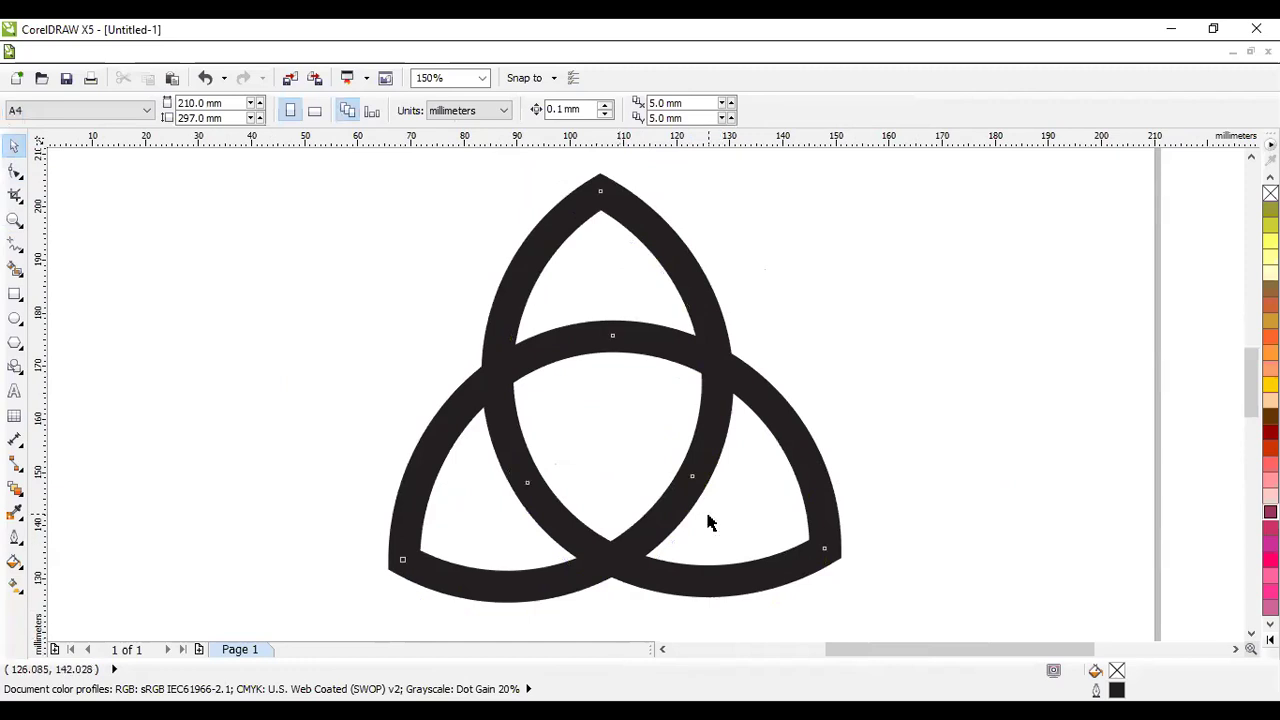
# - Delete the corner nodes at the knot's top, lower-right and lower-left so the three lobes become round
pyautogui.click(710, 558)
pyautogui.click(15, 172)
pyautogui.click(60, 172)
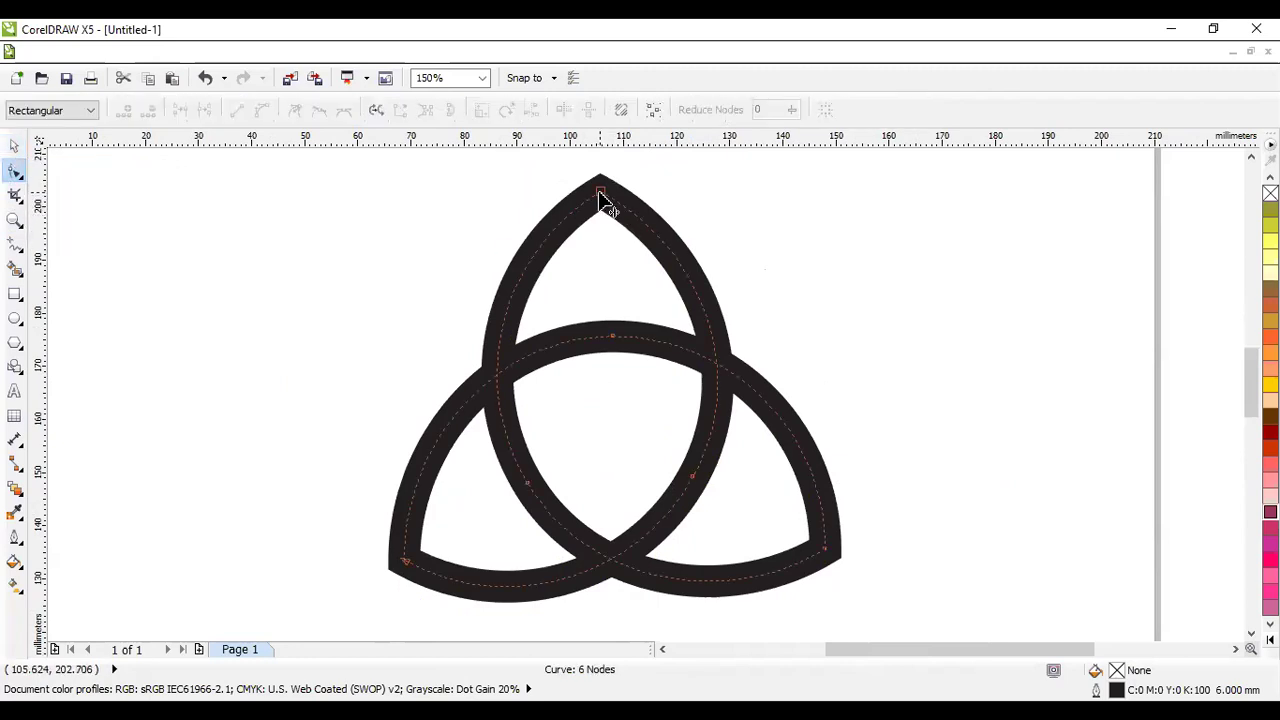
pyautogui.click(600, 191)
pyautogui.press('Delete')
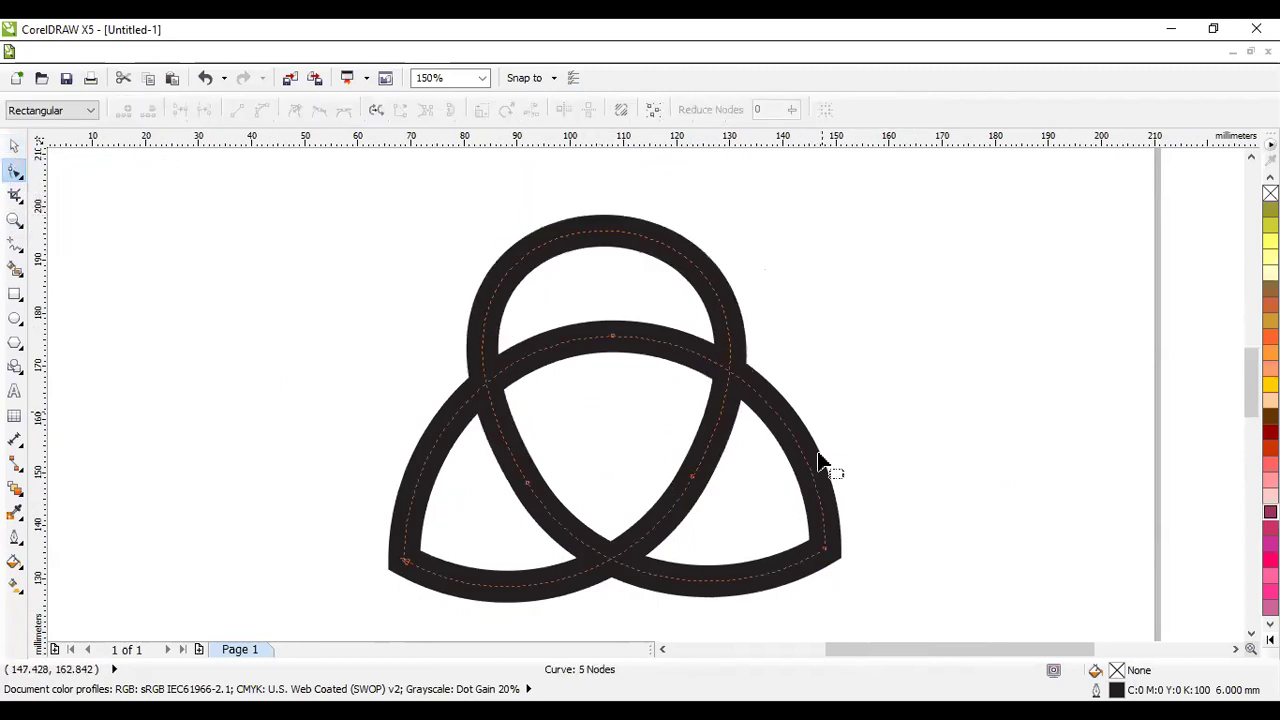
pyautogui.click(836, 565)
pyautogui.press('Delete')
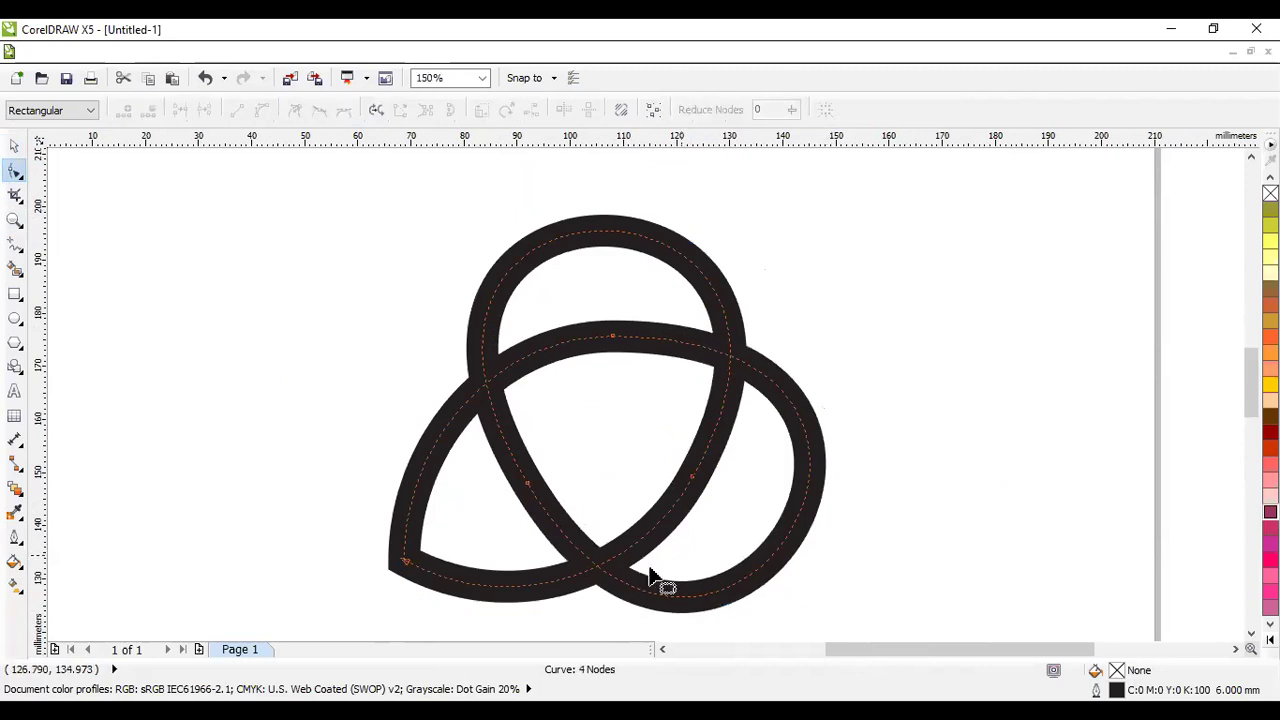
pyautogui.click(406, 560)
pyautogui.press('Delete')
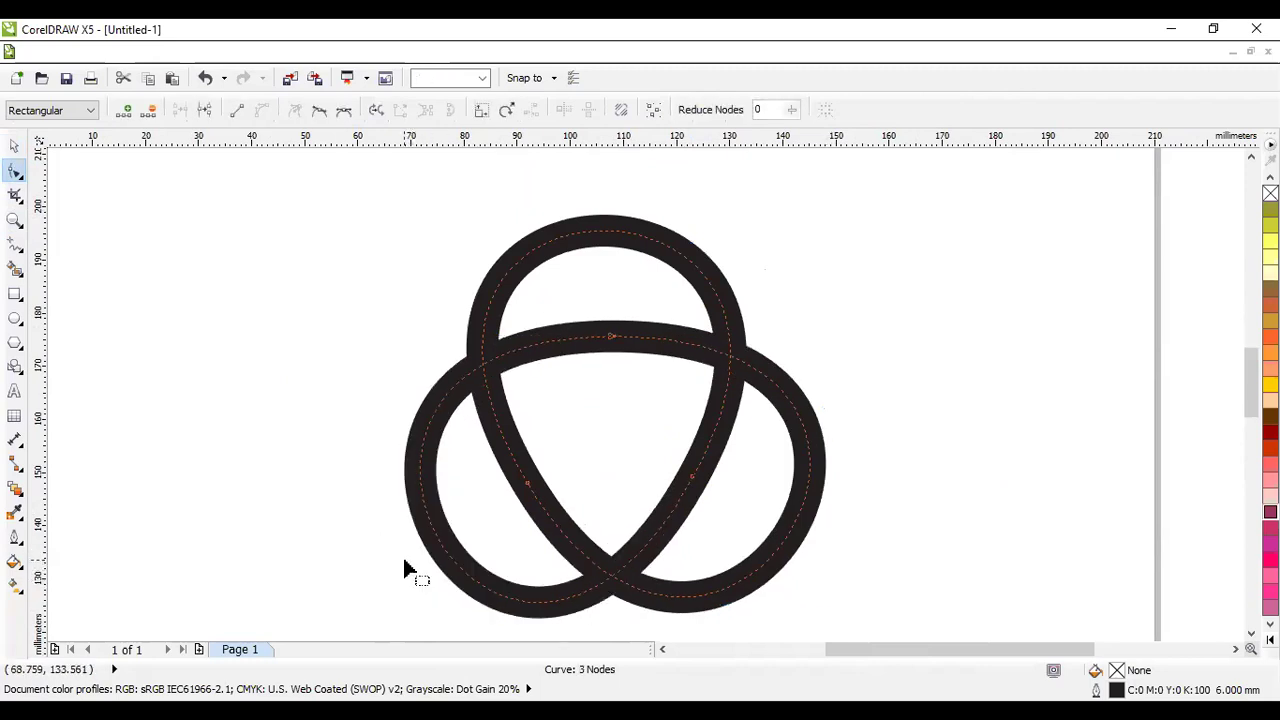
# - Move the rounded knot up to about X 89 mm, Y 182 mm and enlarge it to about 122% from its centre
pyautogui.scroll(-2, 932, 500)
pyautogui.click(14, 146)
pyautogui.click(880, 503)
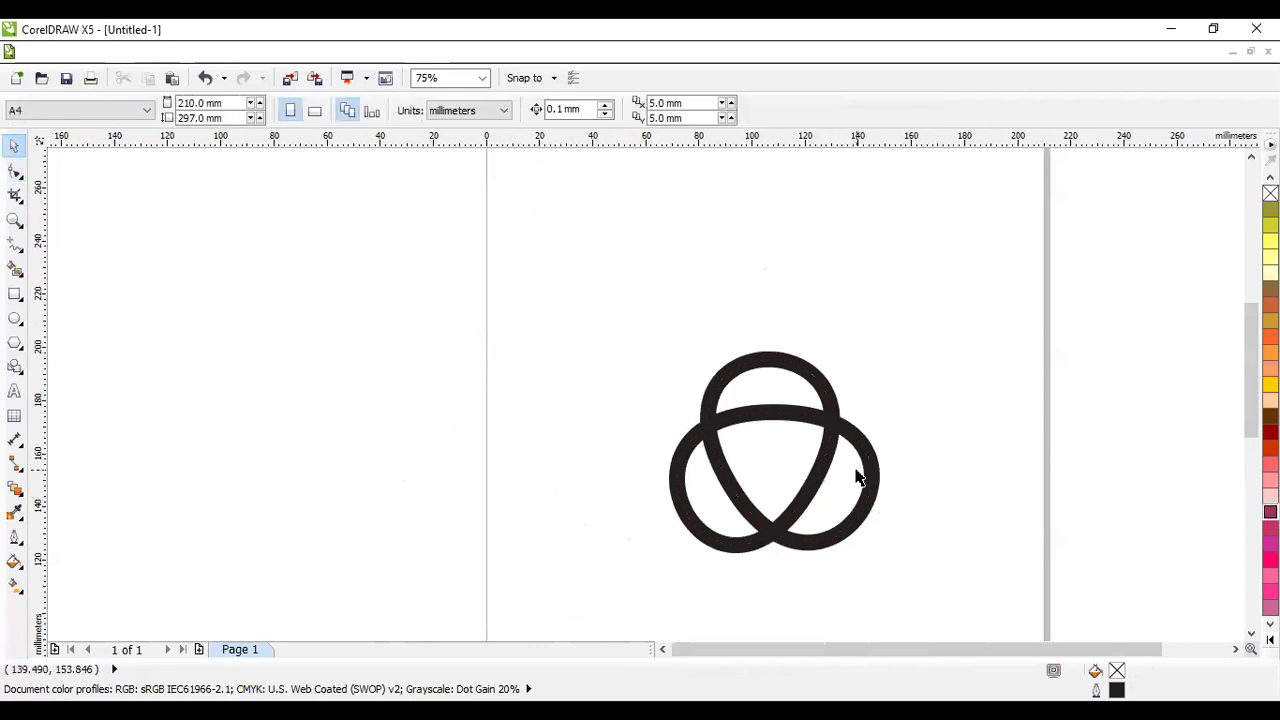
pyautogui.click(863, 470)
pyautogui.moveTo(840, 443); pyautogui.dragTo(783, 377)
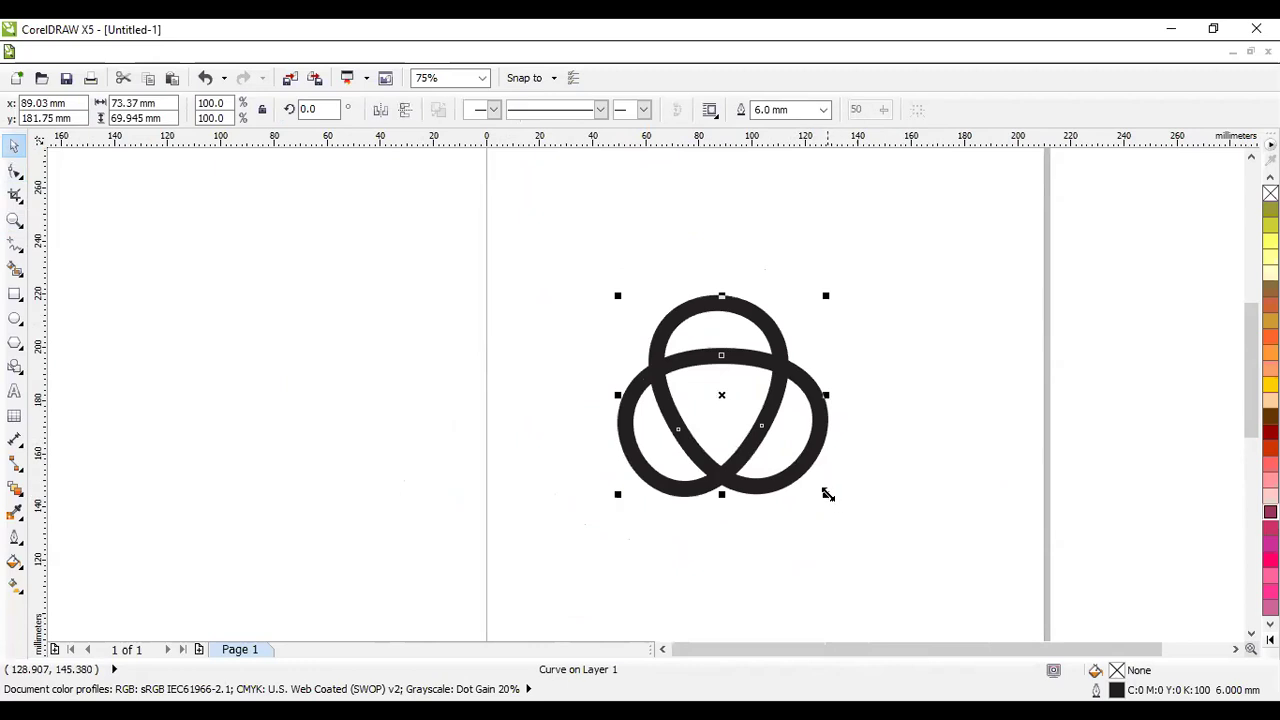
pyautogui.moveTo(826, 494); pyautogui.dragTo(848, 516)
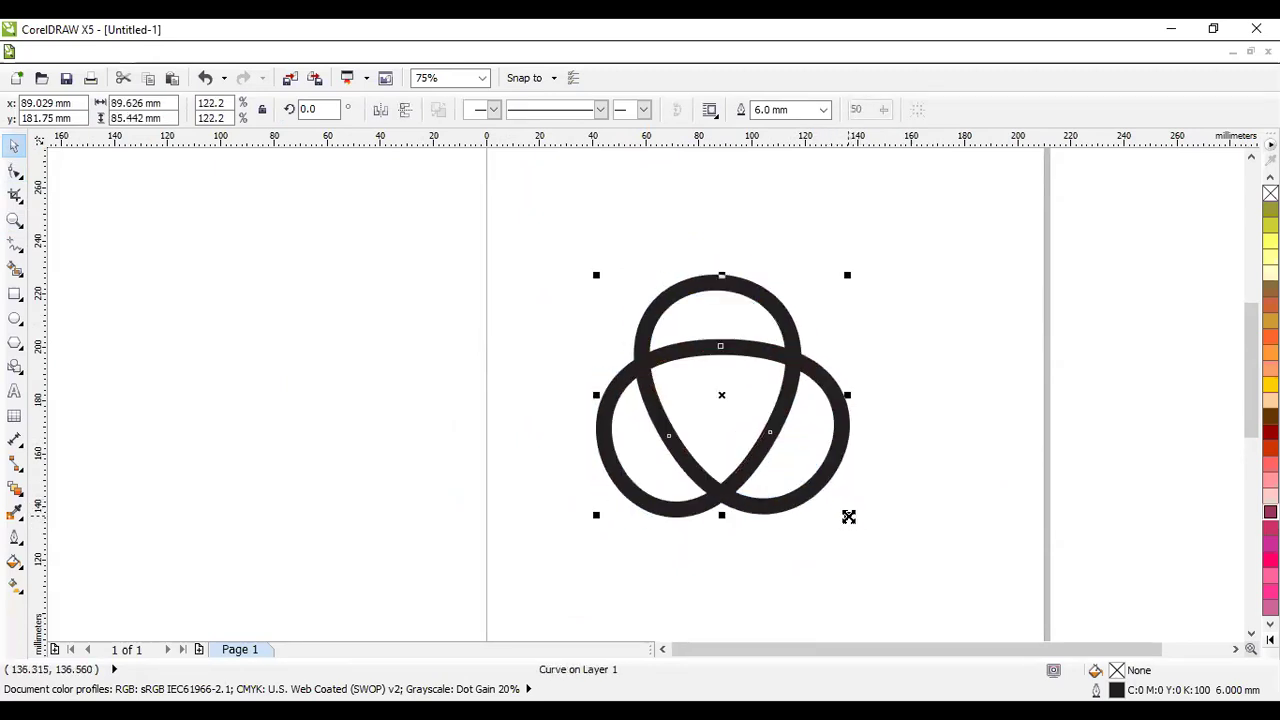
# - Set the knot's outline width to 8 mm in the Outline Pen settings
pyautogui.click(15, 538)
pyautogui.click(117, 262)
pyautogui.click(536, 262)
pyautogui.click(514, 262)
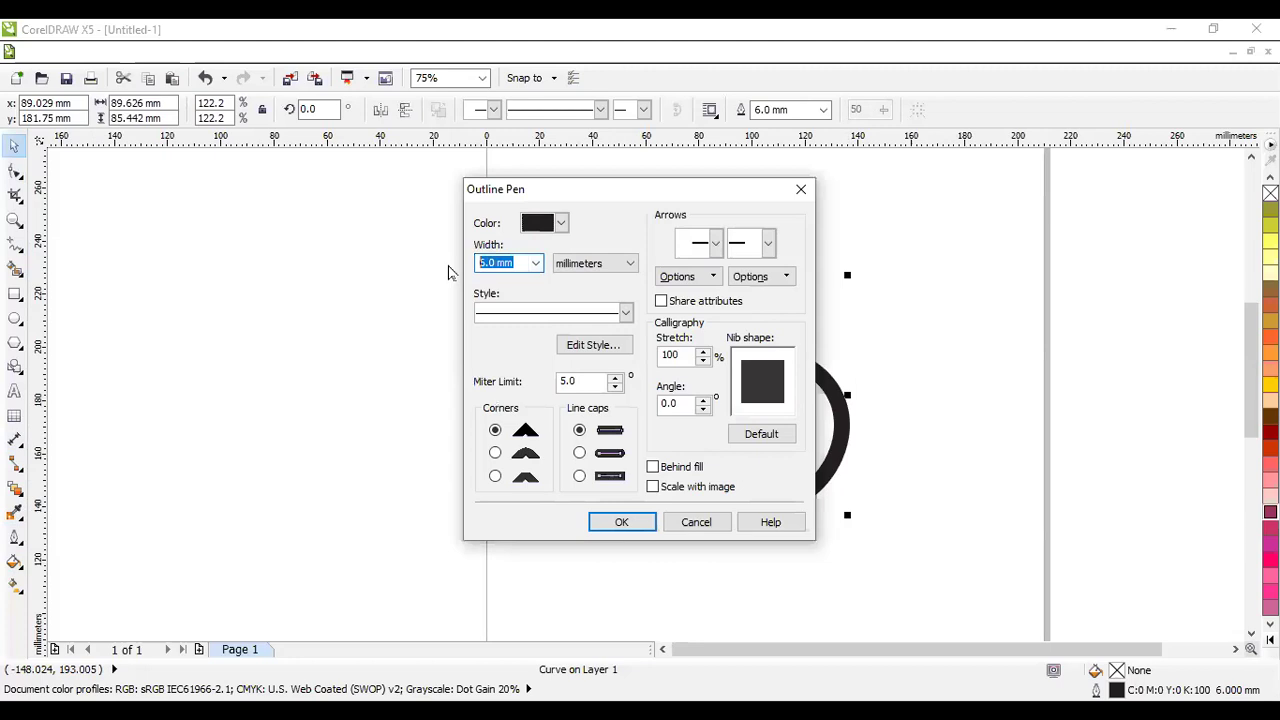
pyautogui.write('8')
pyautogui.click(609, 523)
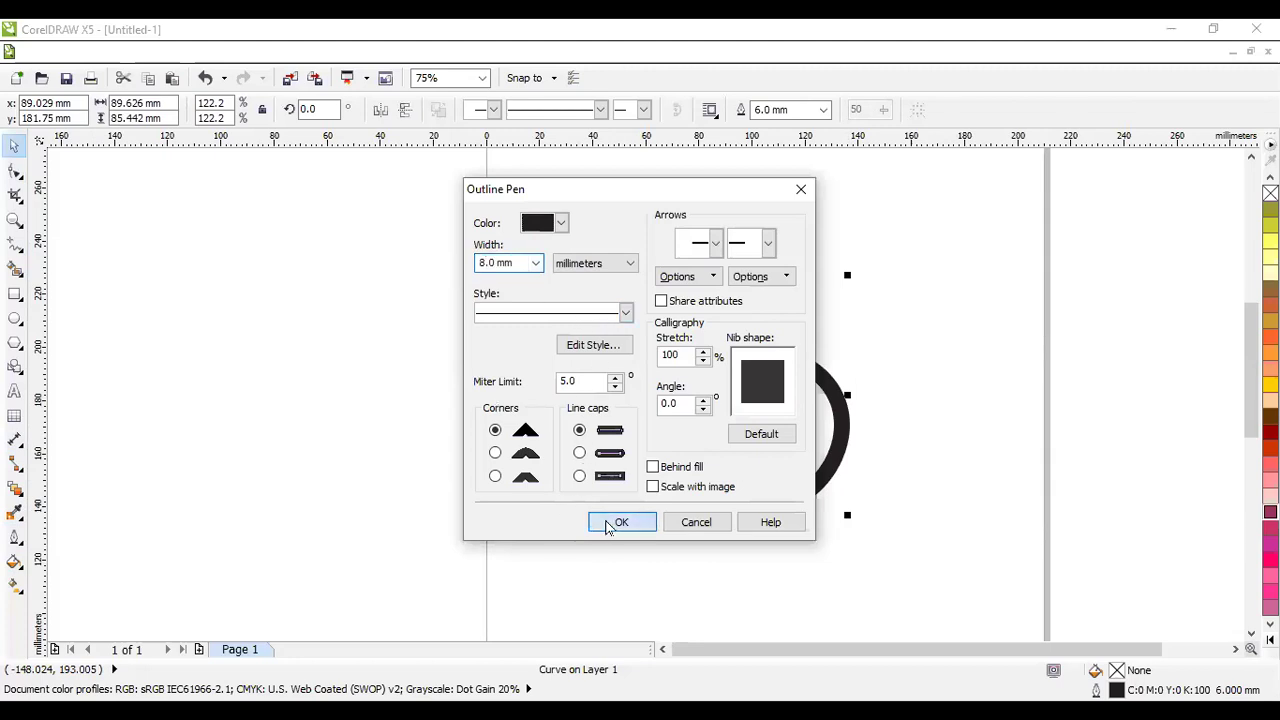
pyautogui.click(900, 565)
# - Convert the knot's 8 mm outline to an object
pyautogui.click(765, 440)
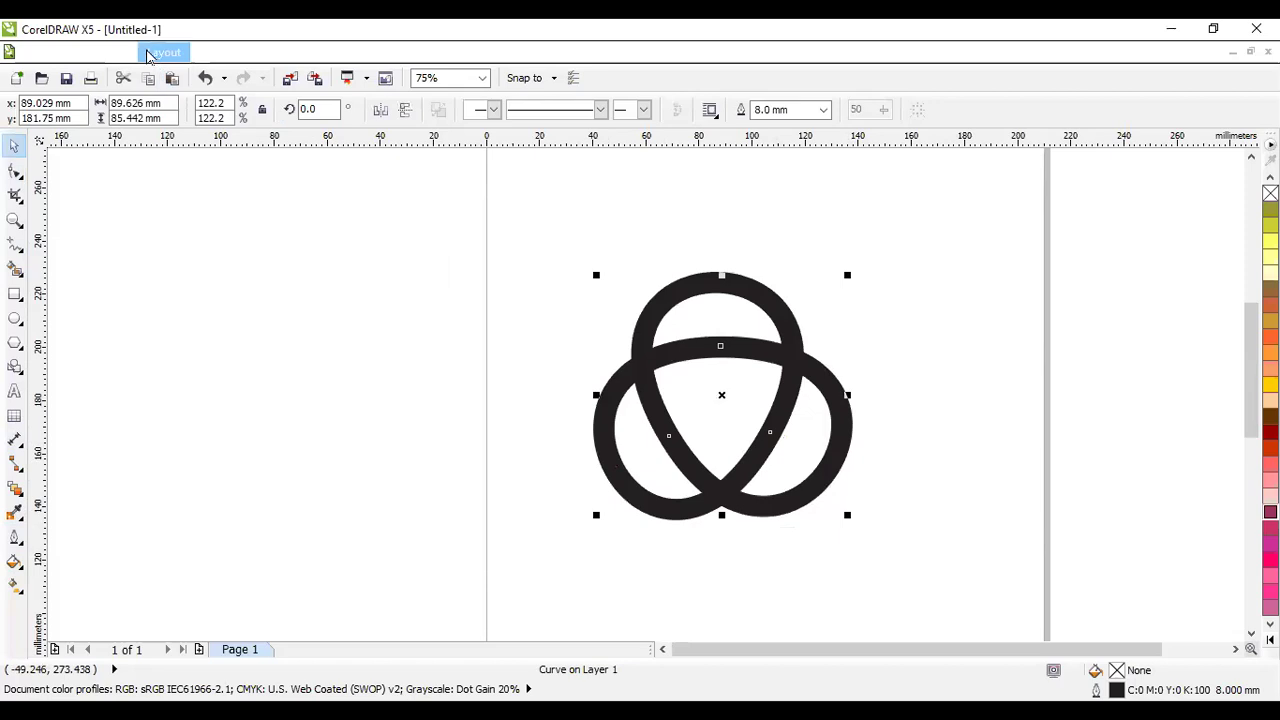
pyautogui.click(219, 52)
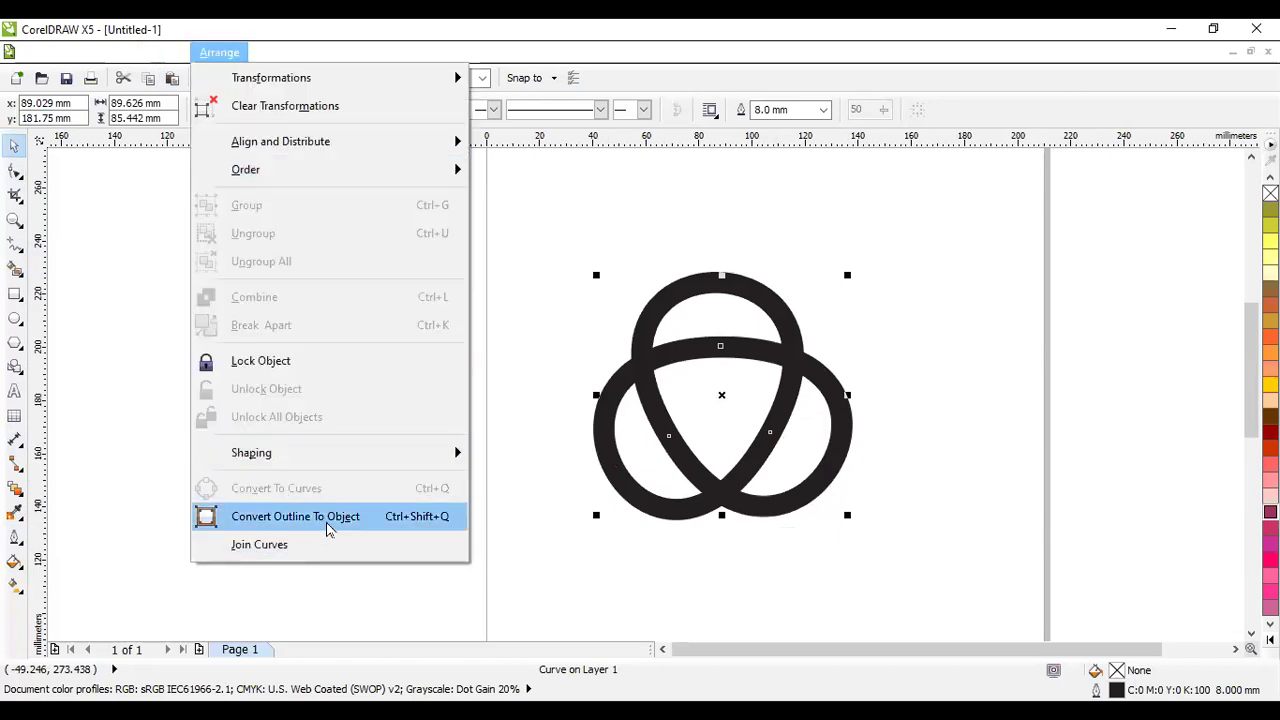
pyautogui.click(331, 527)
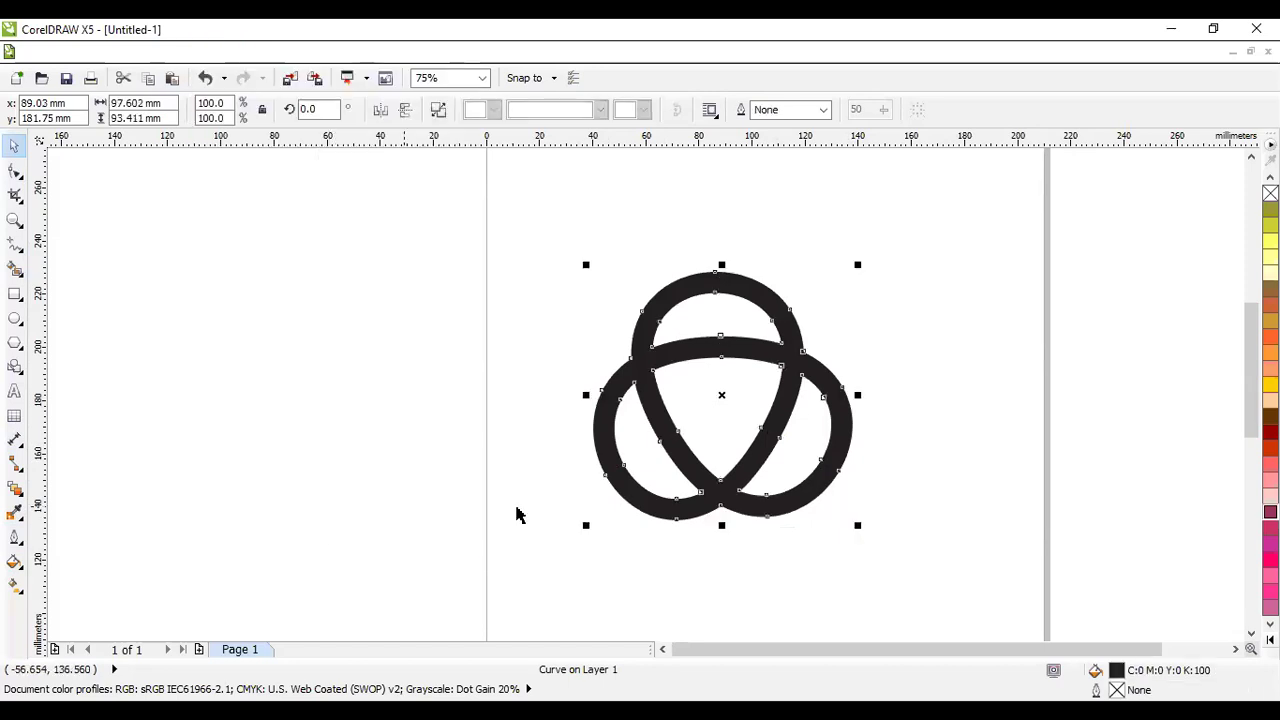
pyautogui.click(938, 476)
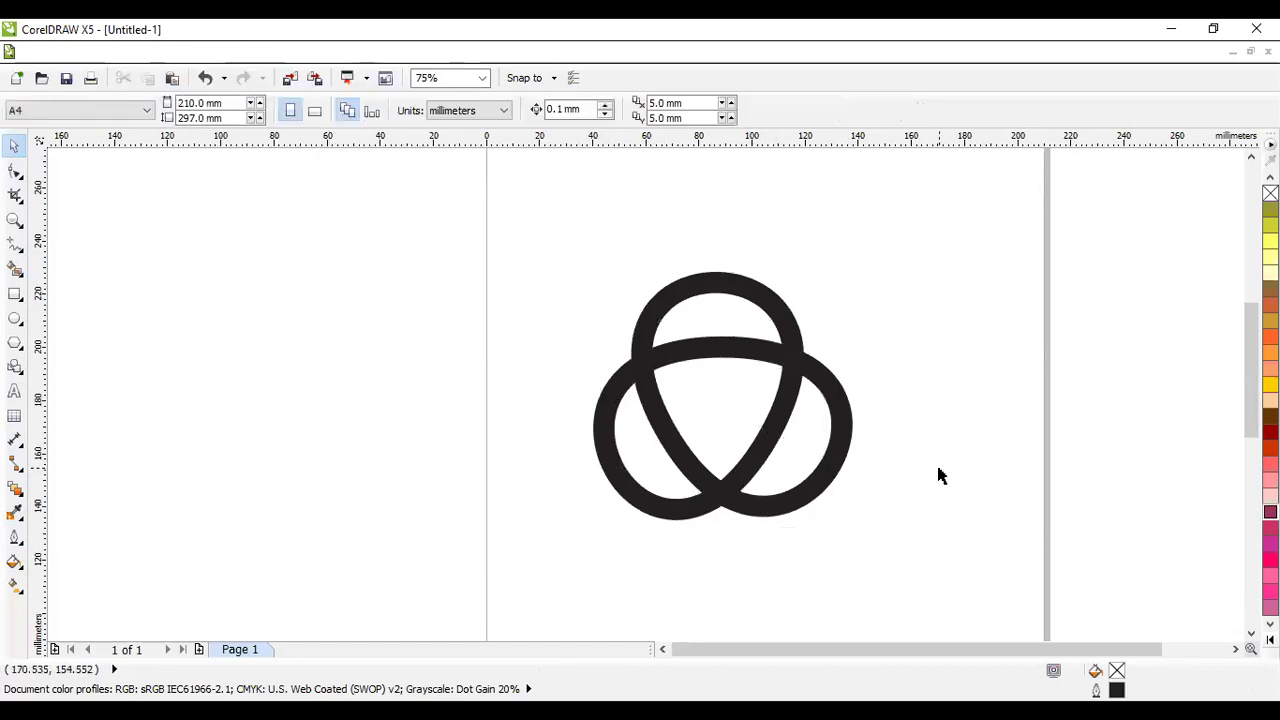
# - Test the converted knot with a move of about 10 mm to the left, and undo that move
pyautogui.click(783, 429)
pyautogui.moveTo(783, 429); pyautogui.dragTo(756, 432)
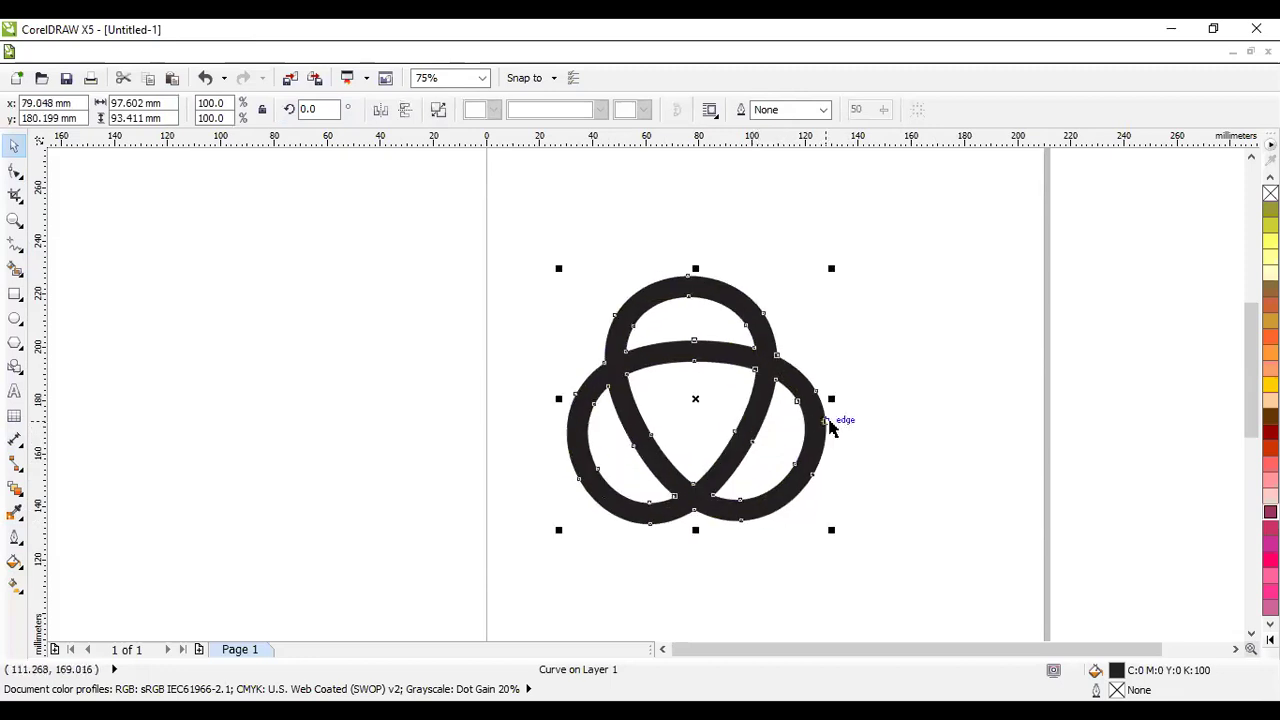
pyautogui.hotkey('ctrl', 'z')
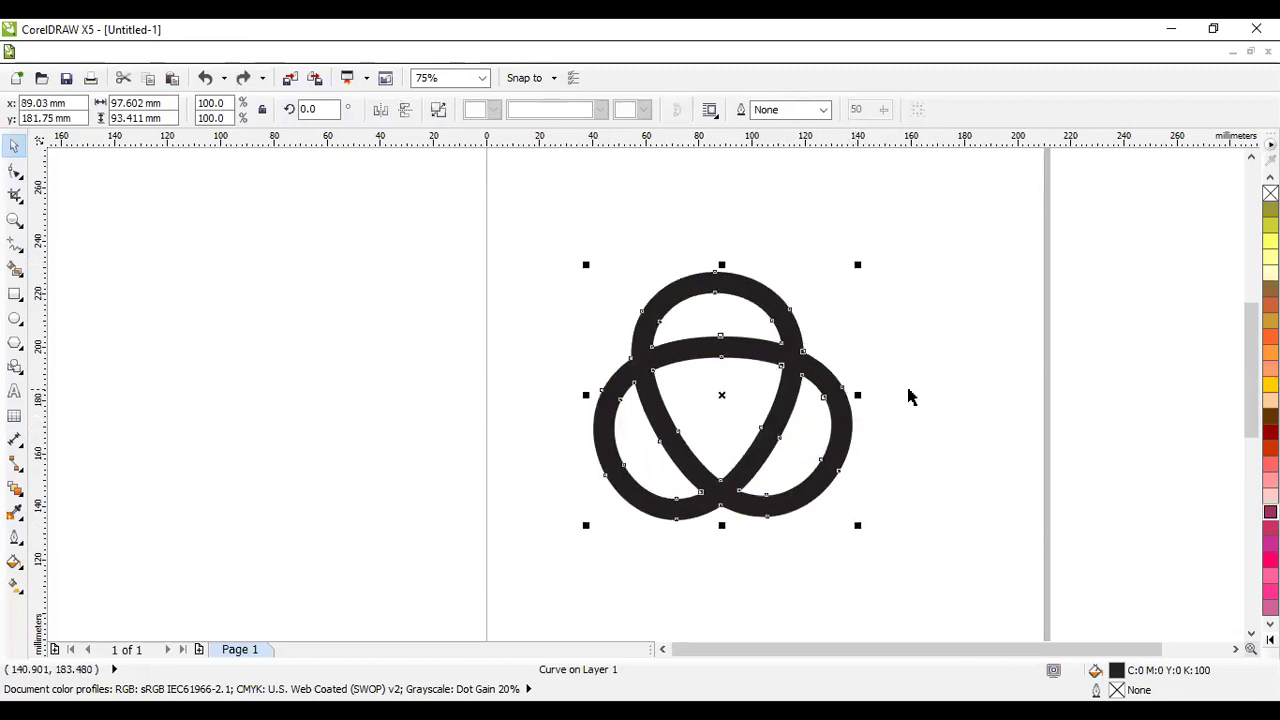
pyautogui.click(908, 394)
# - Fill the converted knot with light orange (#FF9966)
pyautogui.click(801, 387)
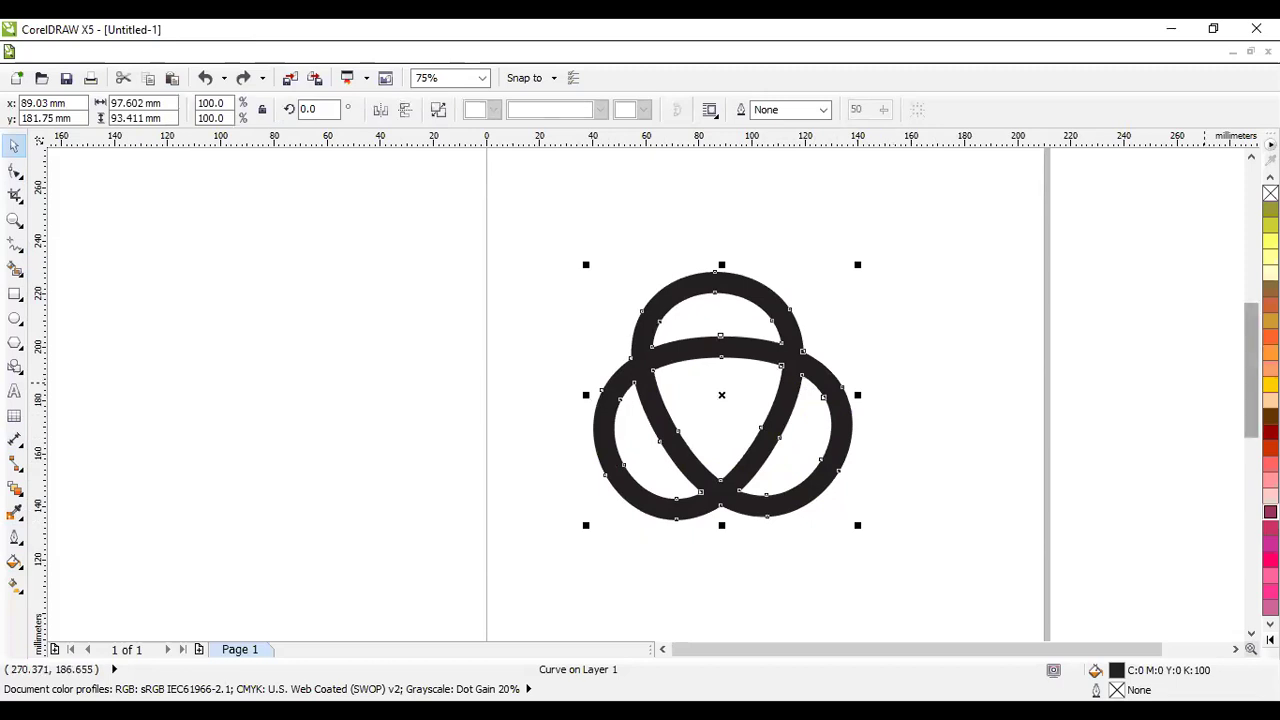
pyautogui.click(1270, 369)
pyautogui.click(951, 407)
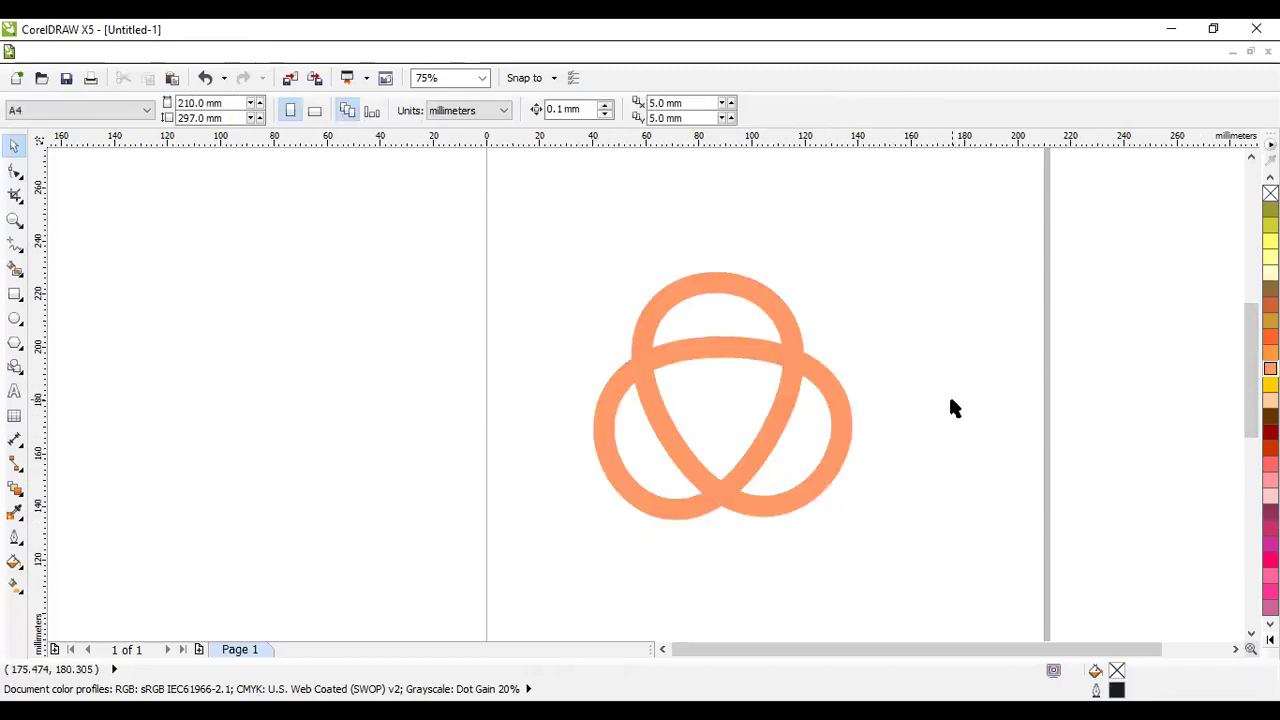
# - Undo the knot's orange fill and its outline-to-object conversion, restoring the 8 mm outline
pyautogui.click(750, 457)
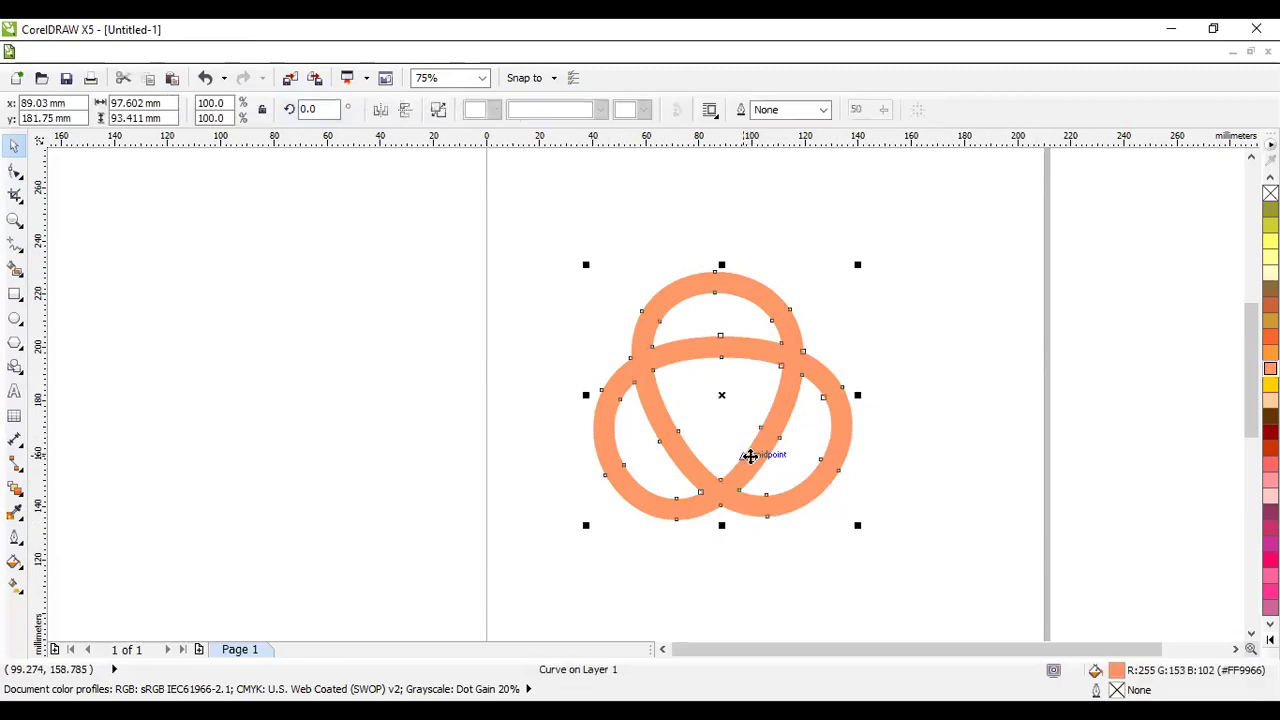
pyautogui.hotkey('ctrl', 'z')
pyautogui.click(895, 444)
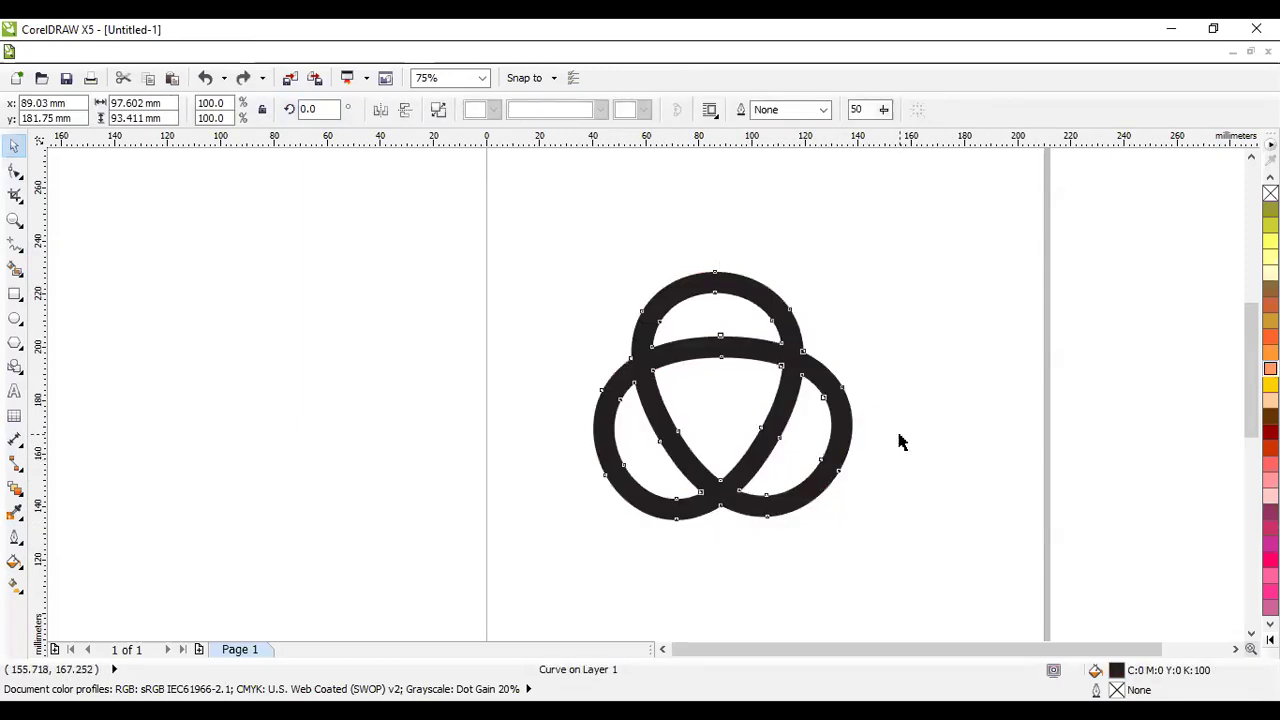
pyautogui.click(835, 432)
pyautogui.click(766, 423)
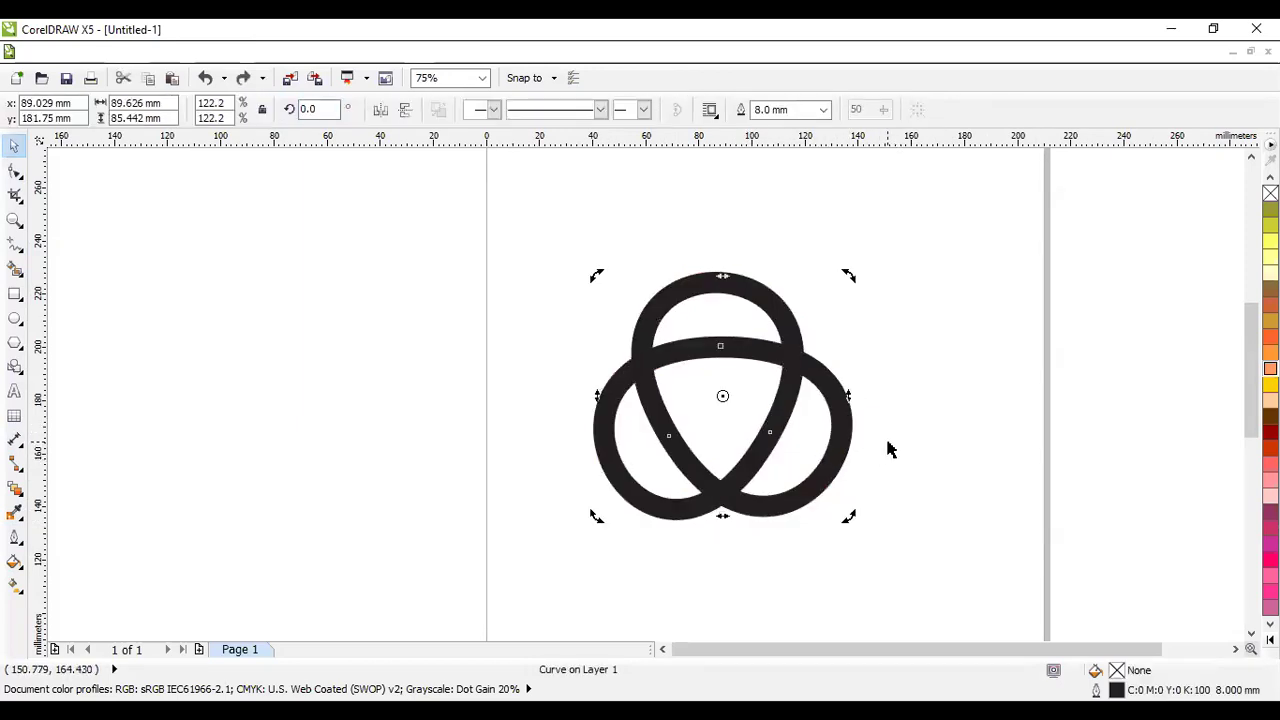
pyautogui.click(890, 450)
pyautogui.click(769, 432)
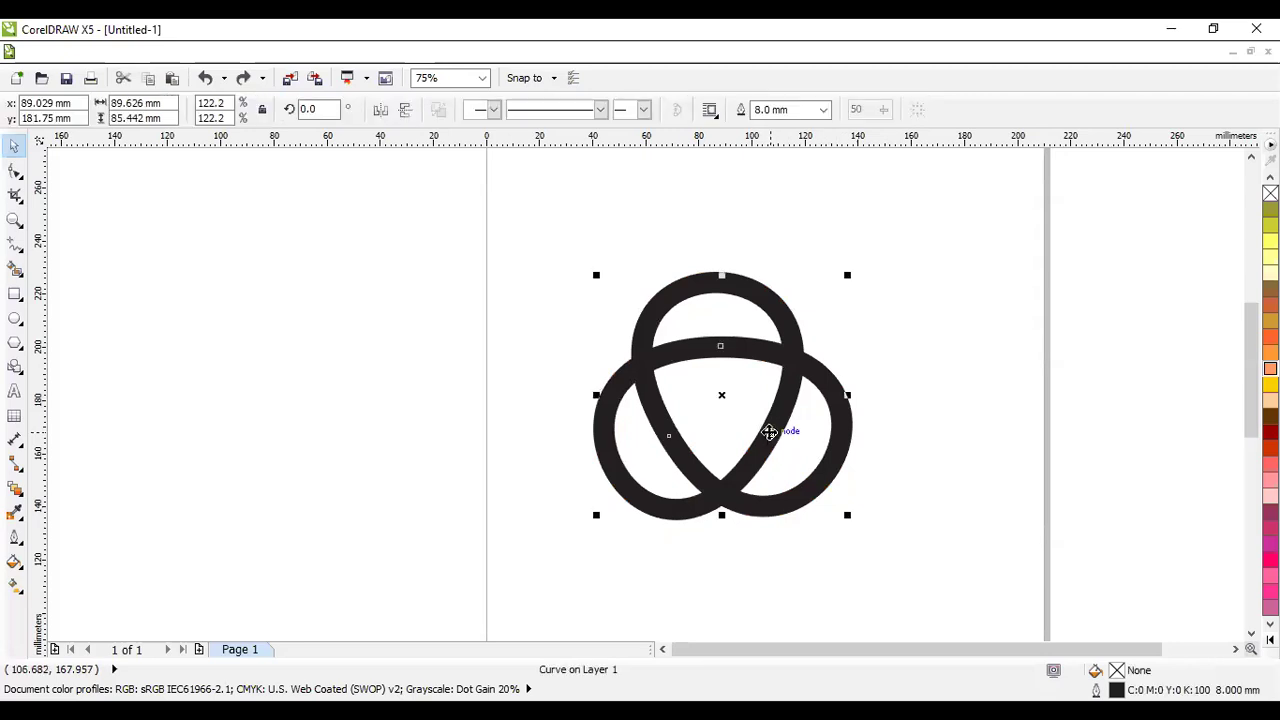
pyautogui.click(881, 449)
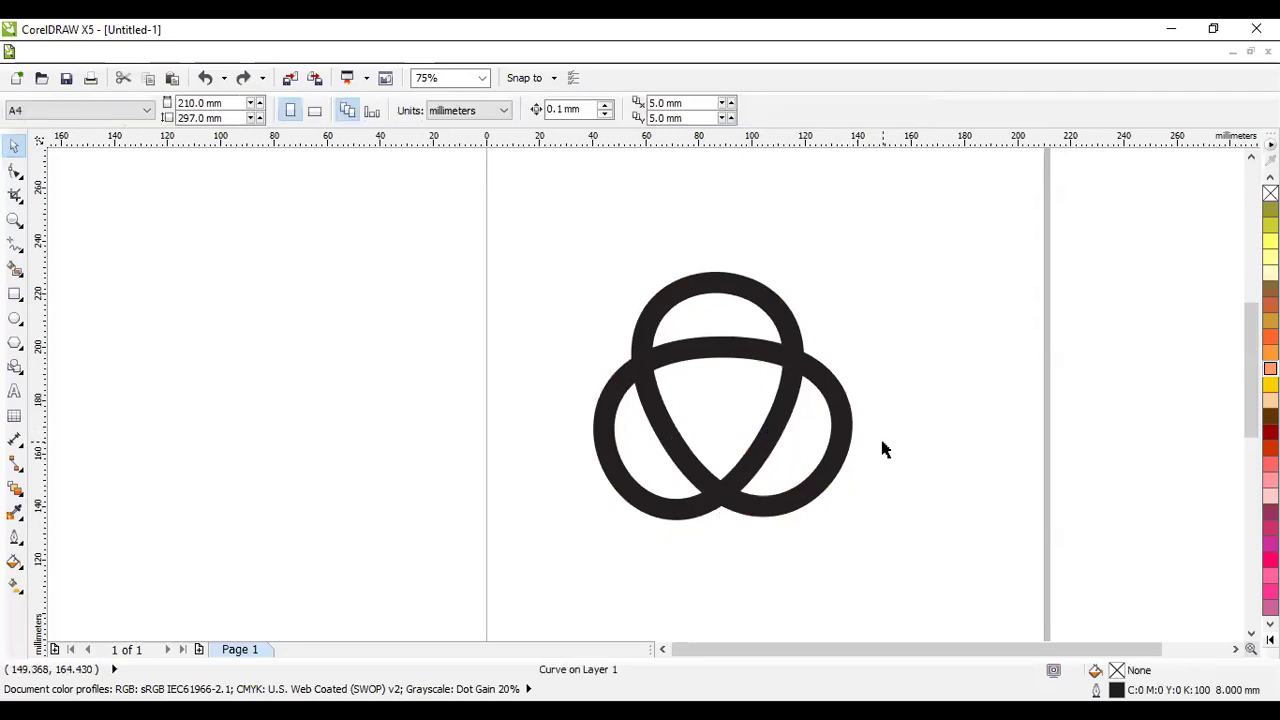
# - Create a trial Smart Fill in the knot's upper lobe, delete it, and smart-fill the central area in blue-grey with a 0.2 mm outline
pyautogui.click(774, 431)
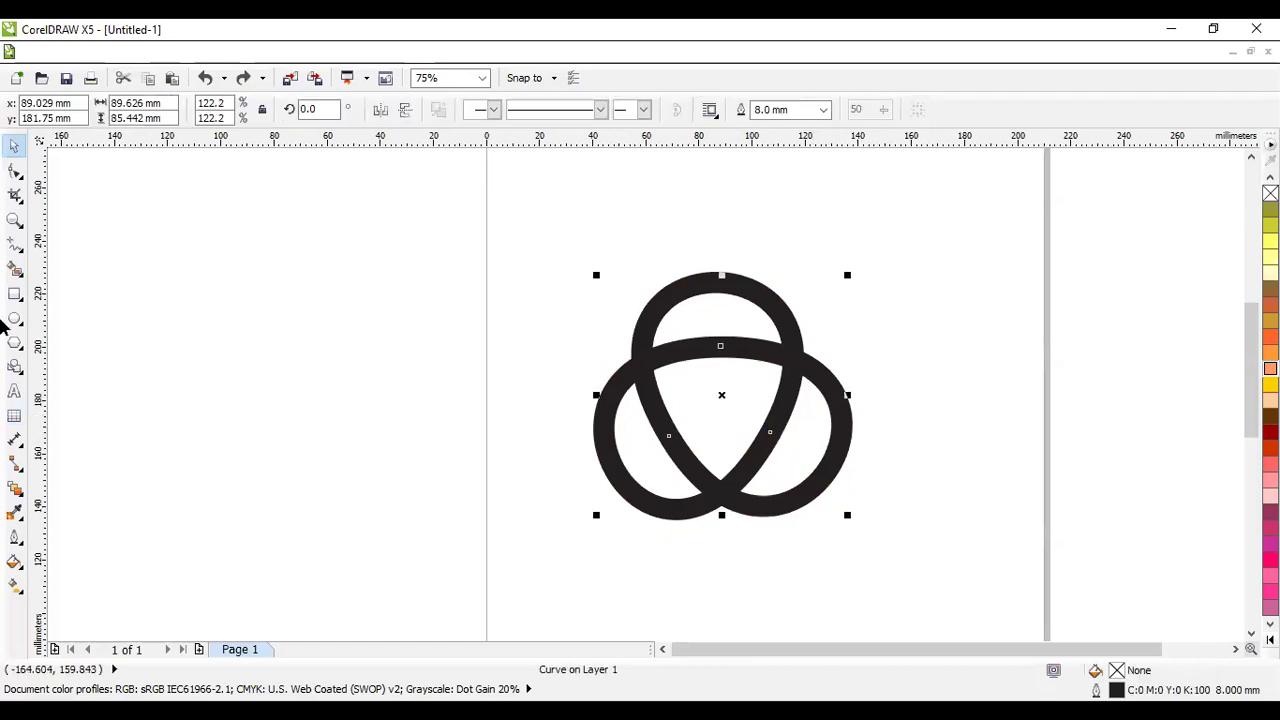
pyautogui.click(17, 275)
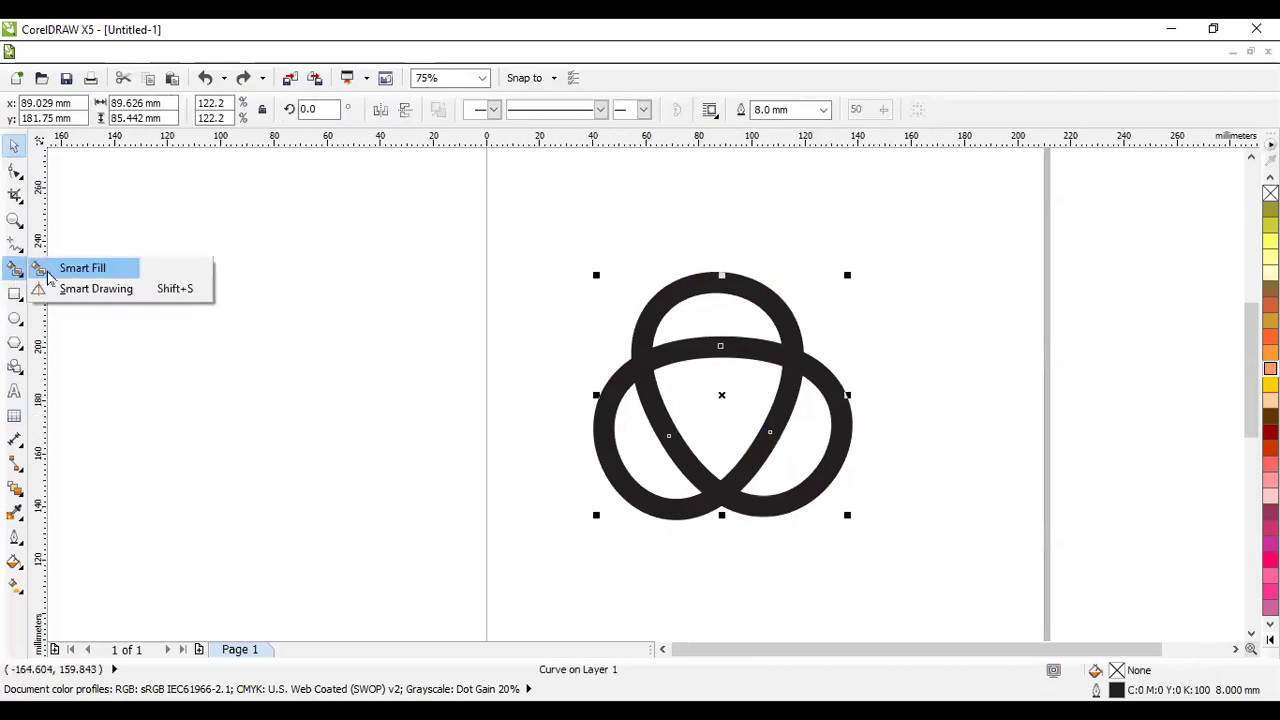
pyautogui.click(47, 272)
pyautogui.click(657, 318)
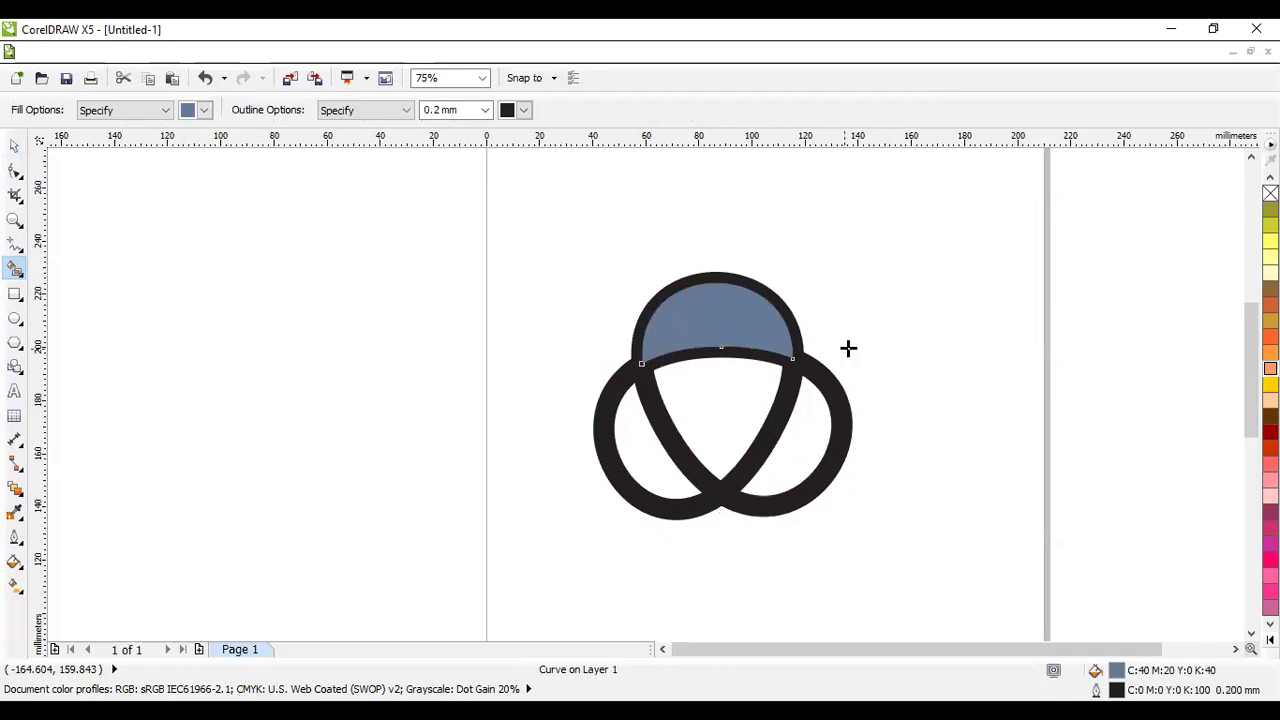
pyautogui.press('Delete')
pyautogui.click(658, 413)
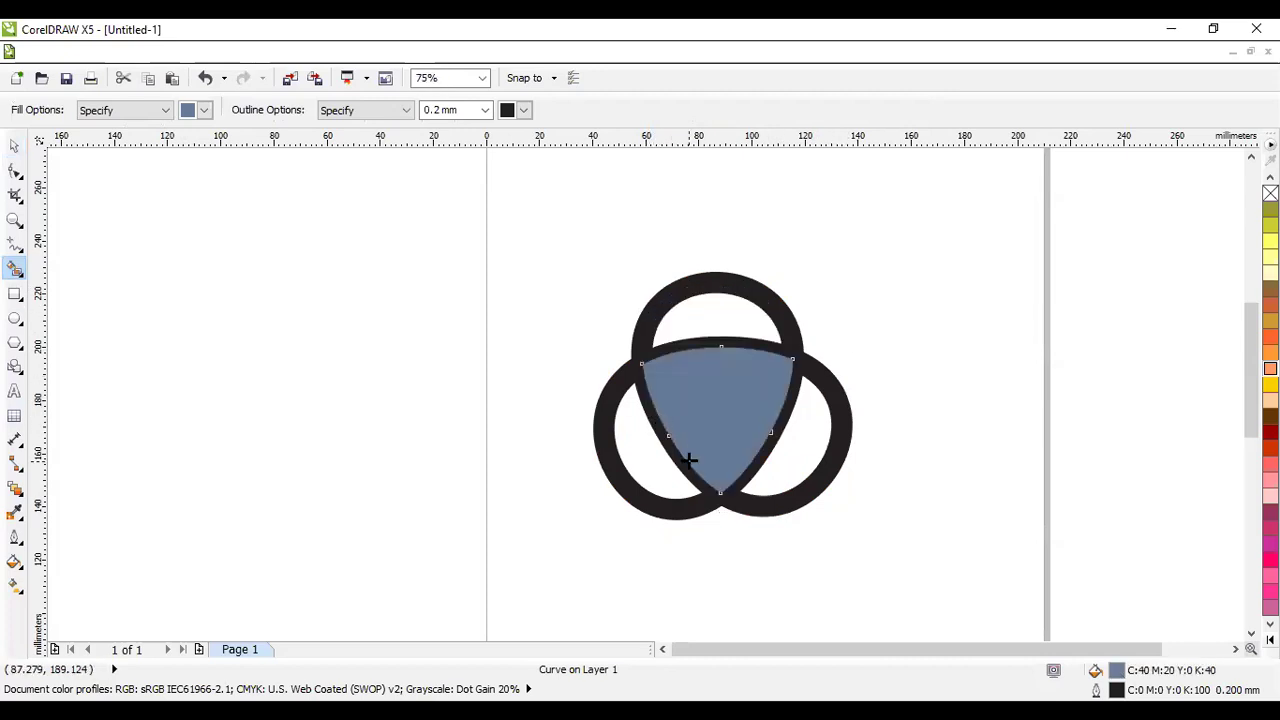
# - Undo the central blue-grey Smart Fill and select the knot's 8 mm outline curve
pyautogui.hotkey('ctrl', 'z')
pyautogui.click(618, 388)
pyautogui.hotkey('ctrl', 'z')
pyautogui.click(14, 145)
pyautogui.click(674, 366)
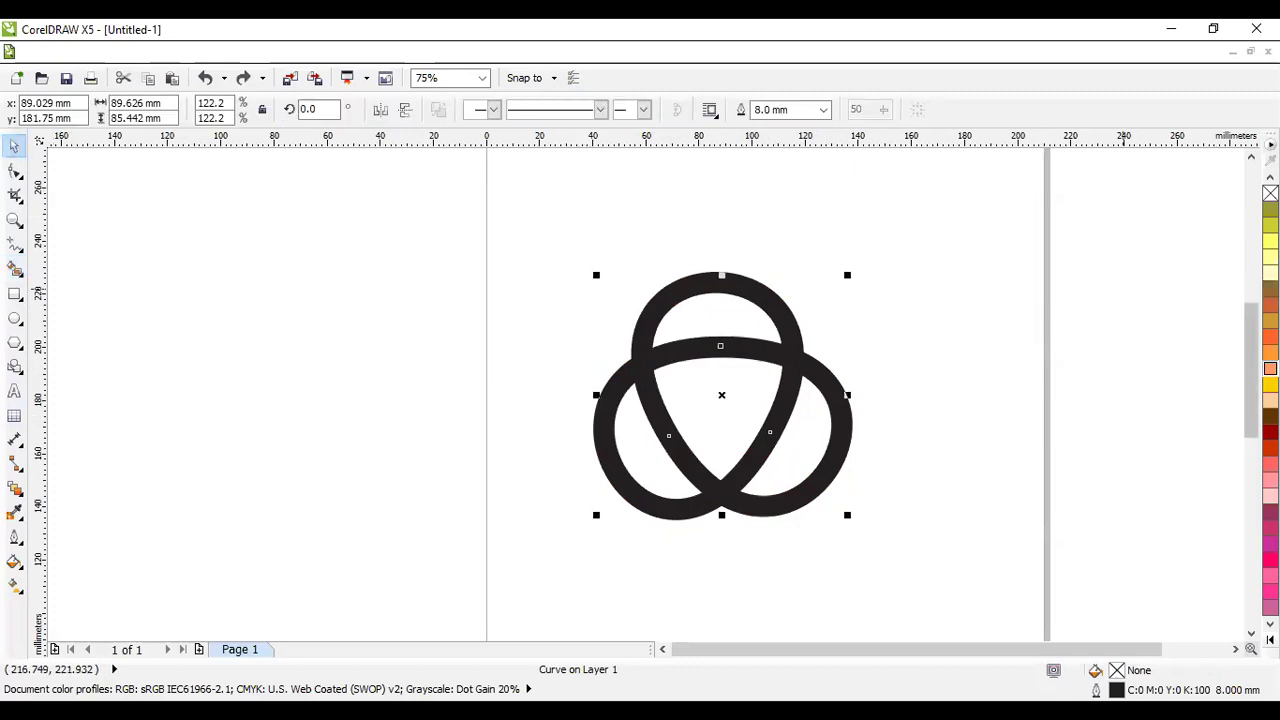
# - Try an olive fill on the knot curve and undo it
pyautogui.click(1270, 209)
pyautogui.click(991, 337)
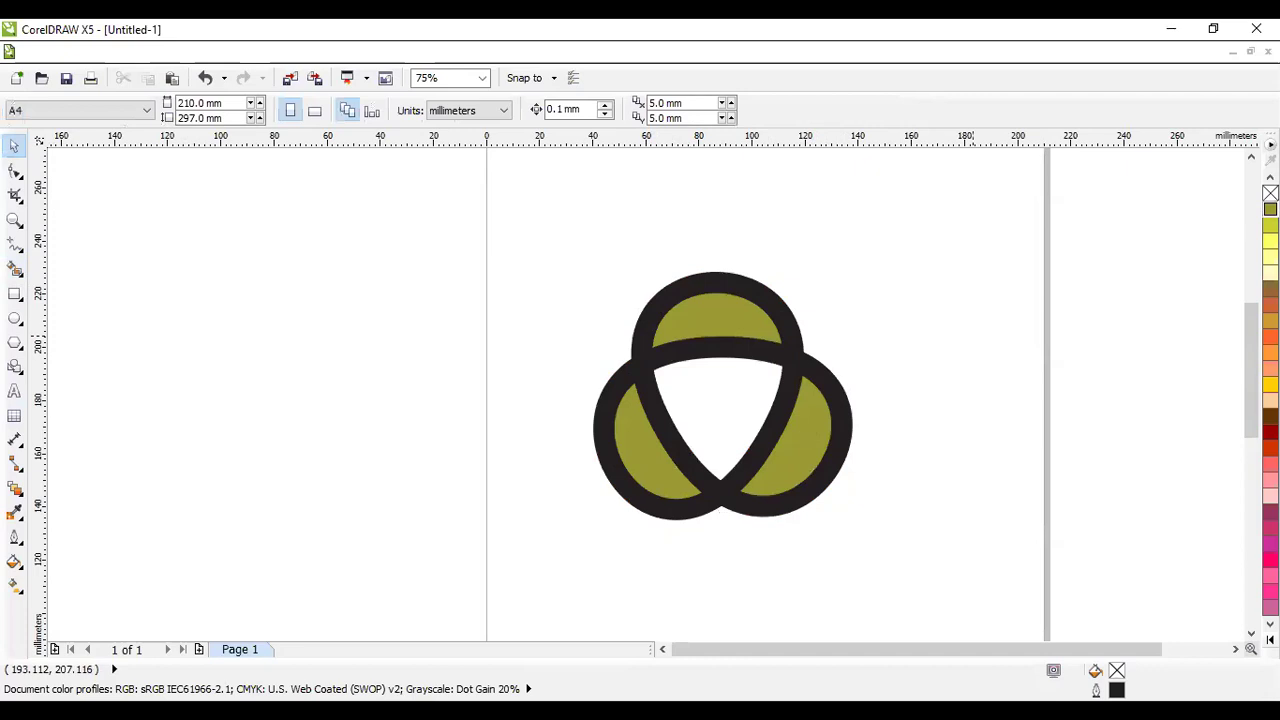
pyautogui.hotkey('ctrl', 'z')
pyautogui.press('Escape')
pyautogui.click(851, 414)
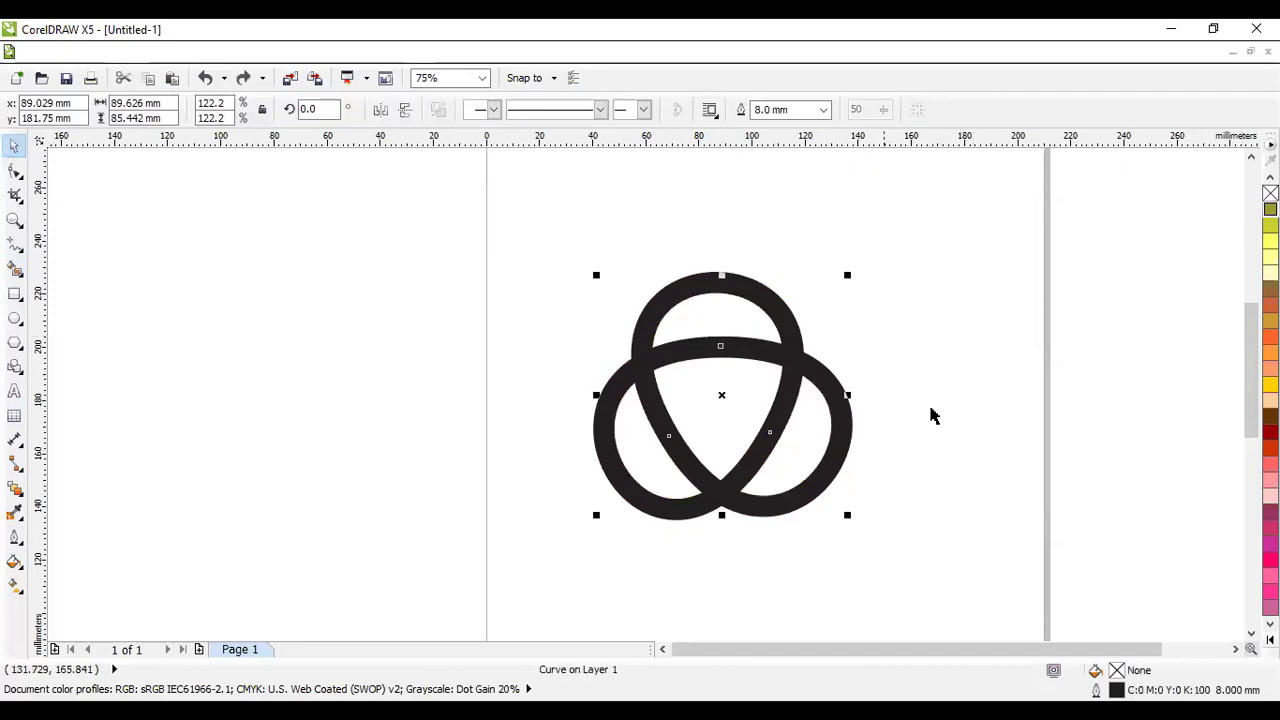
# - Undo the knot's 8 mm outline width, its enlargement, its last move and the deletion of its two lower corner nodes
pyautogui.click(198, 85)
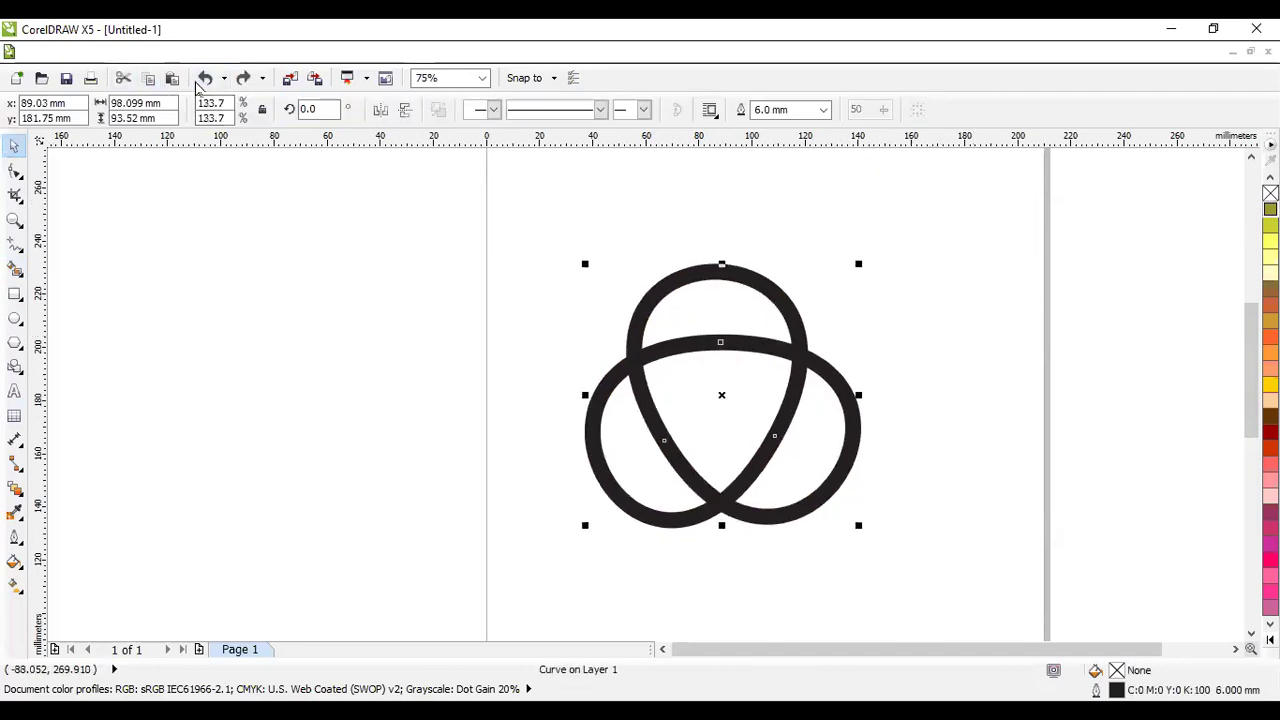
pyautogui.click(198, 85)
pyautogui.click(694, 414)
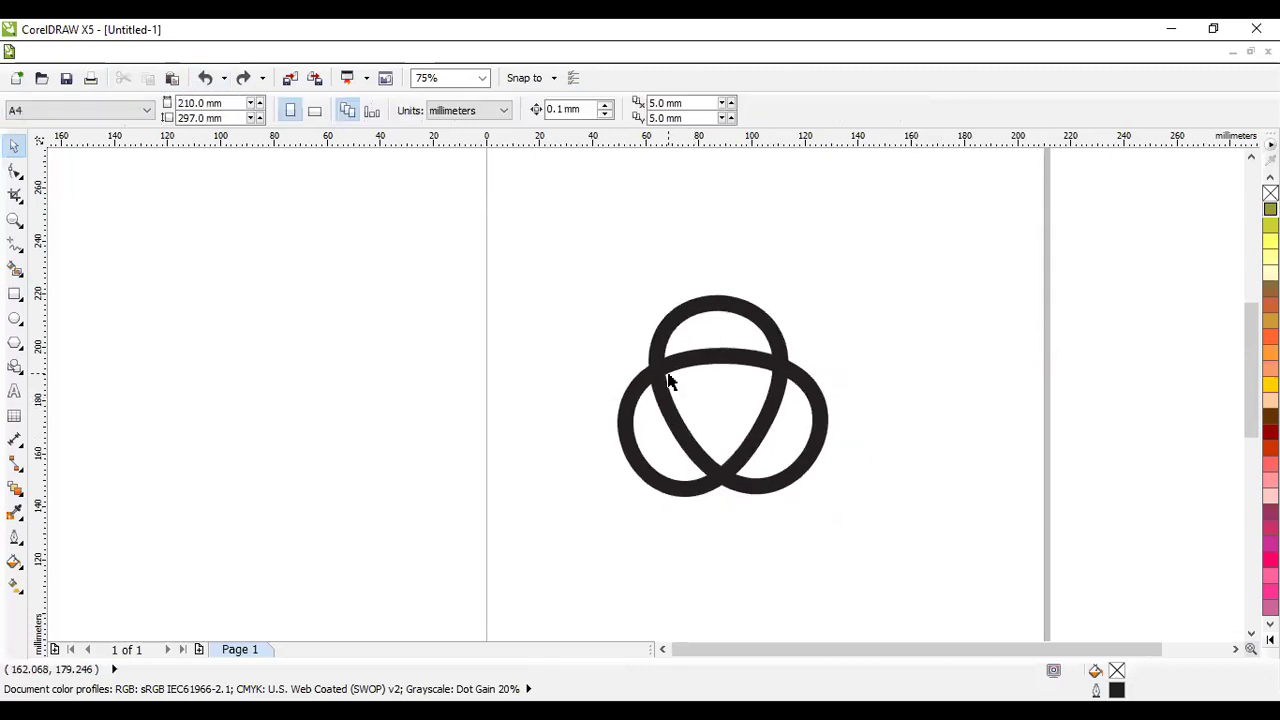
pyautogui.click(758, 405)
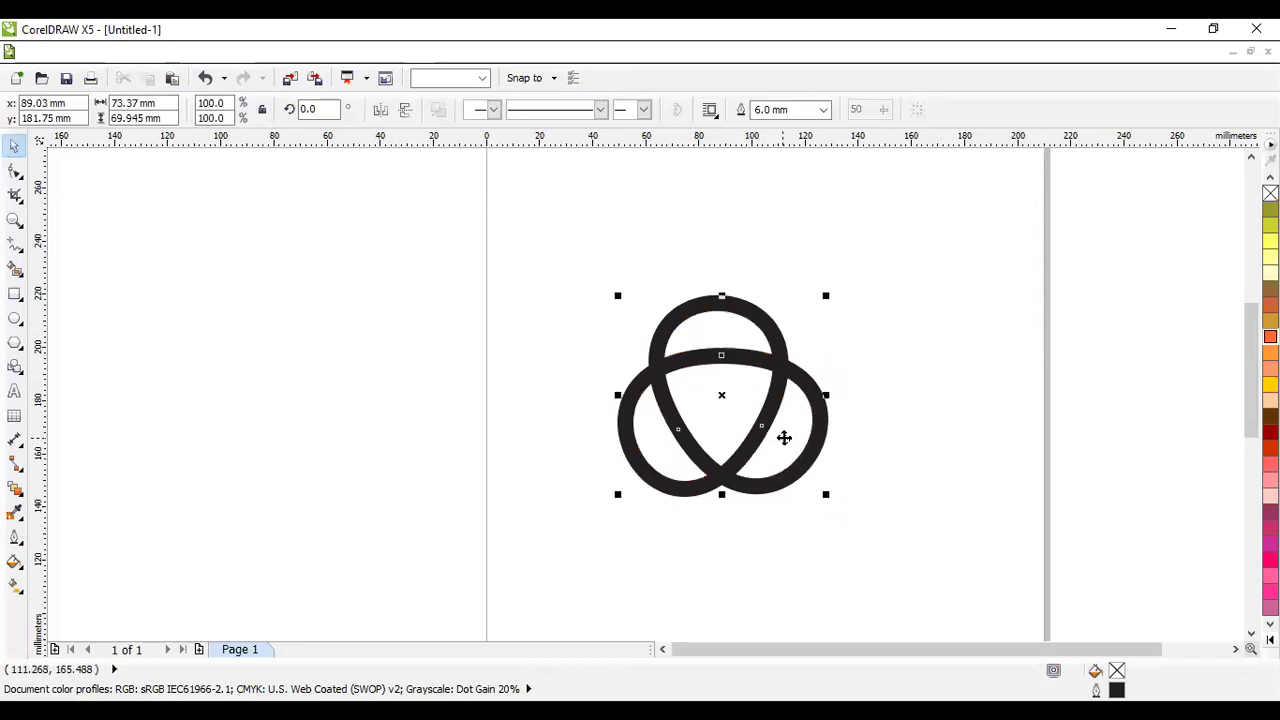
pyautogui.hotkey('ctrl', 'z')
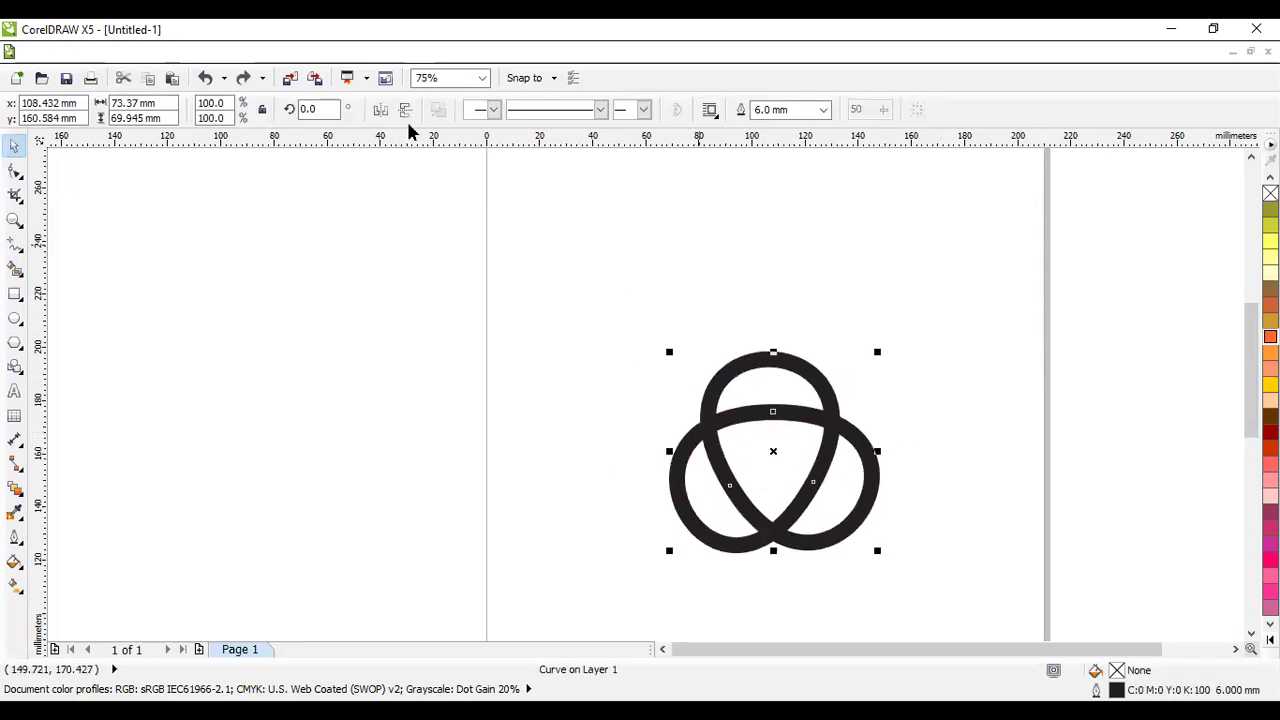
pyautogui.click(204, 79)
pyautogui.click(204, 79)
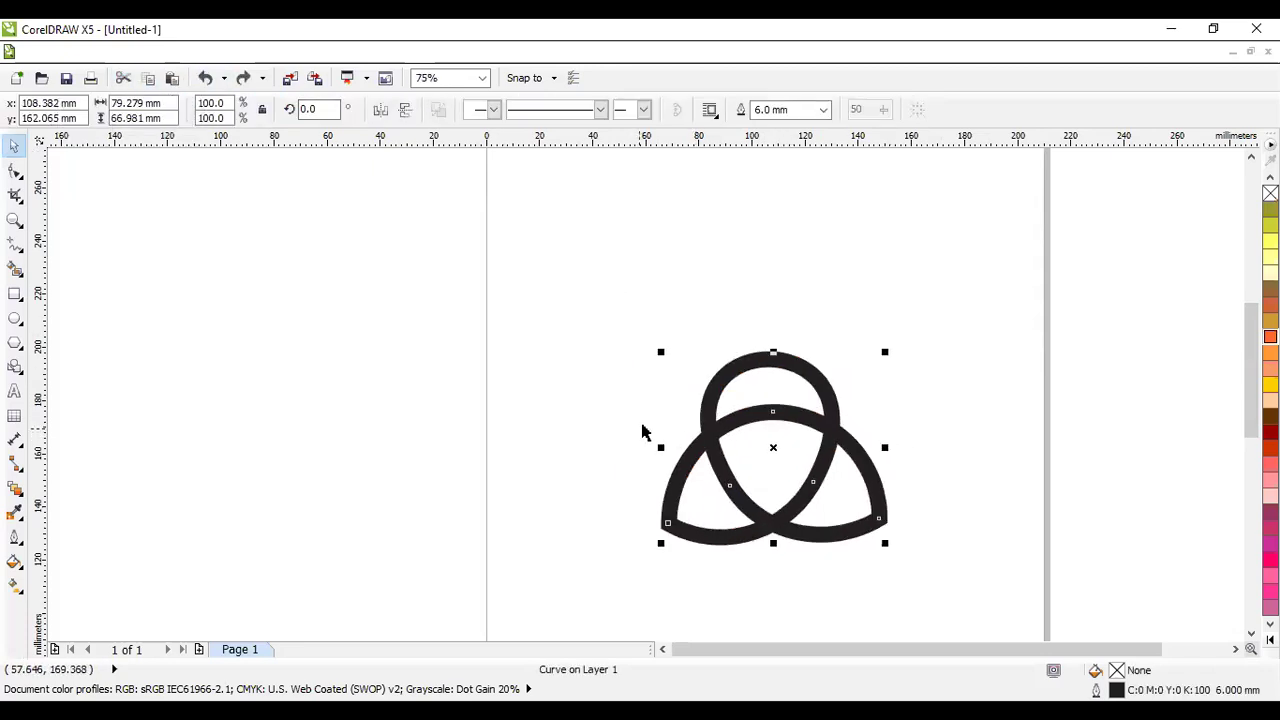
# - Delete the knot's lower-right and lower-left corner nodes to round both lower lobes
pyautogui.click(15, 171)
pyautogui.click(876, 530)
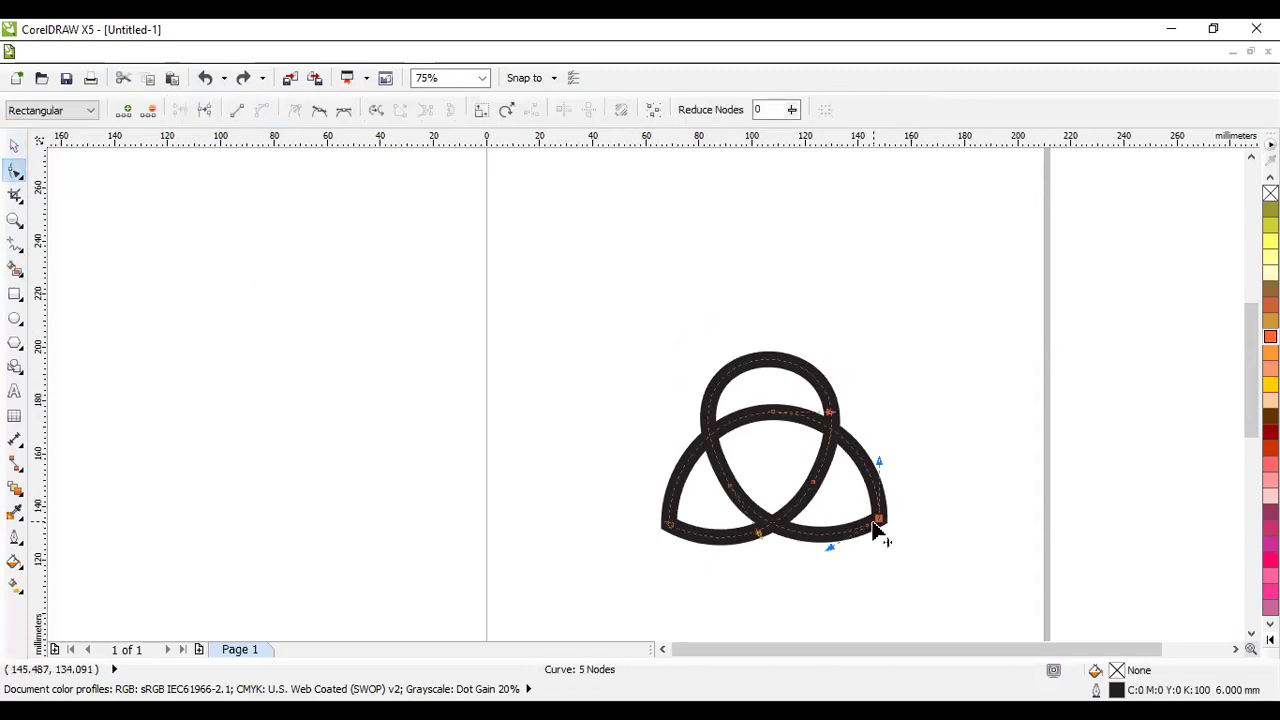
pyautogui.moveTo(907, 502); pyautogui.dragTo(862, 536)
pyautogui.press('Delete')
pyautogui.moveTo(622, 500); pyautogui.dragTo(689, 551)
pyautogui.press('Delete')
pyautogui.click(14, 146)
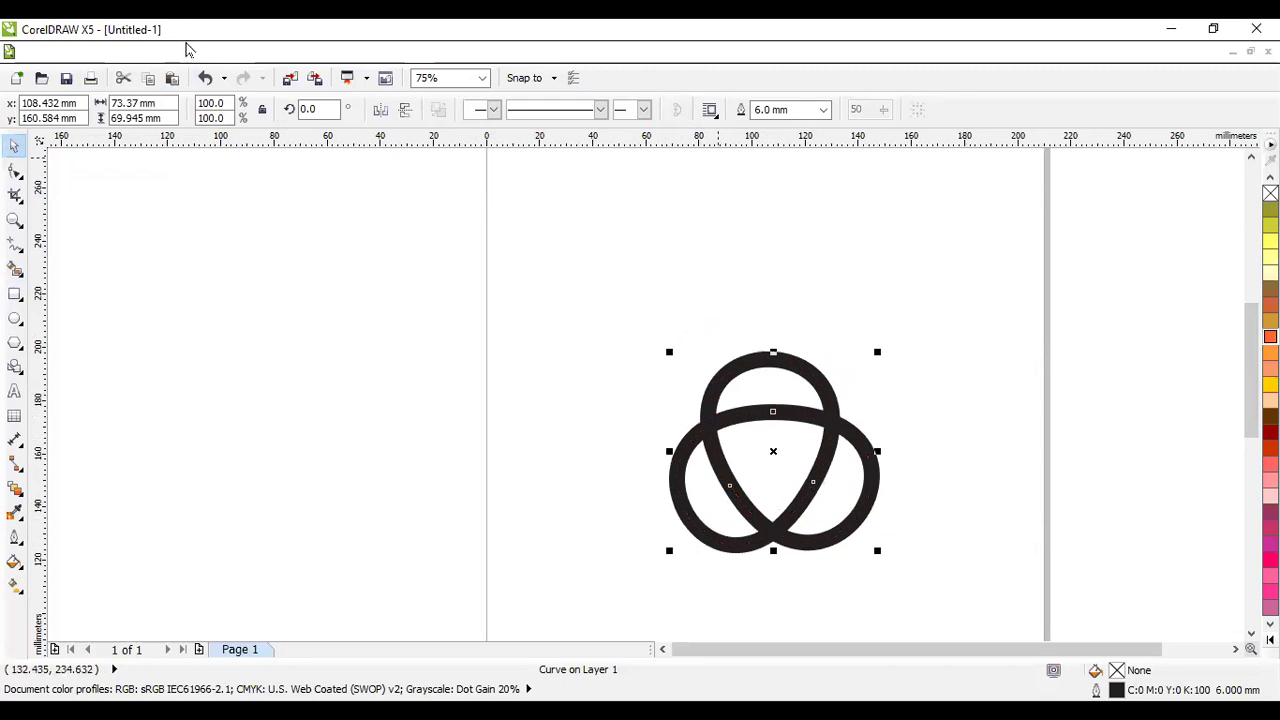
# - Convert the knot's 6 mm outline to an object, try orange (#FF9933) on it, and fill it with olive (#999933)
pyautogui.click(219, 52)
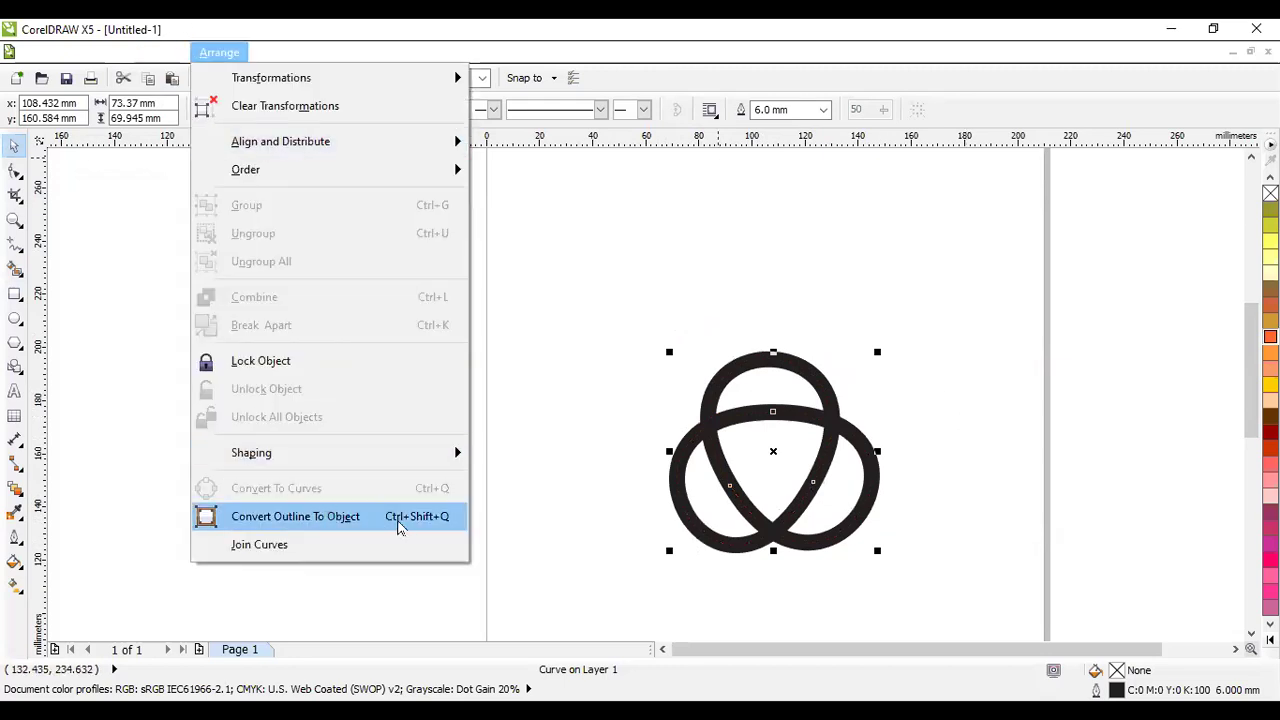
pyautogui.click(407, 528)
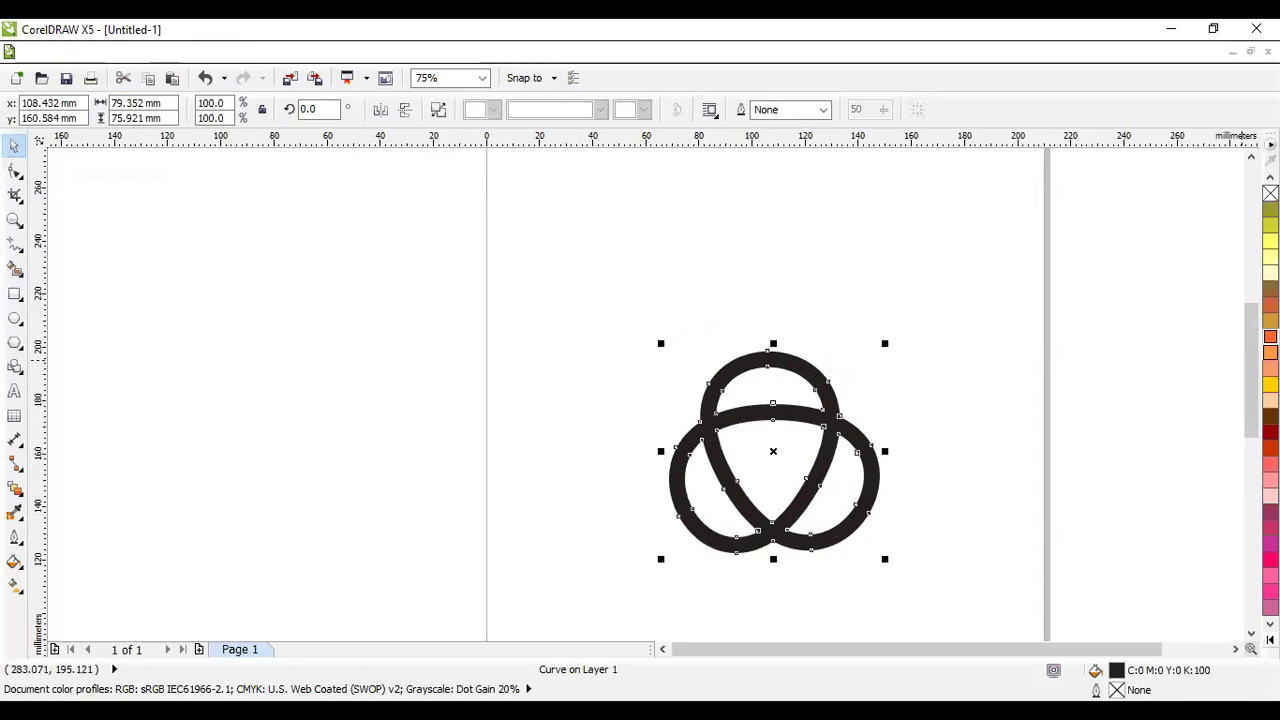
pyautogui.click(1270, 352)
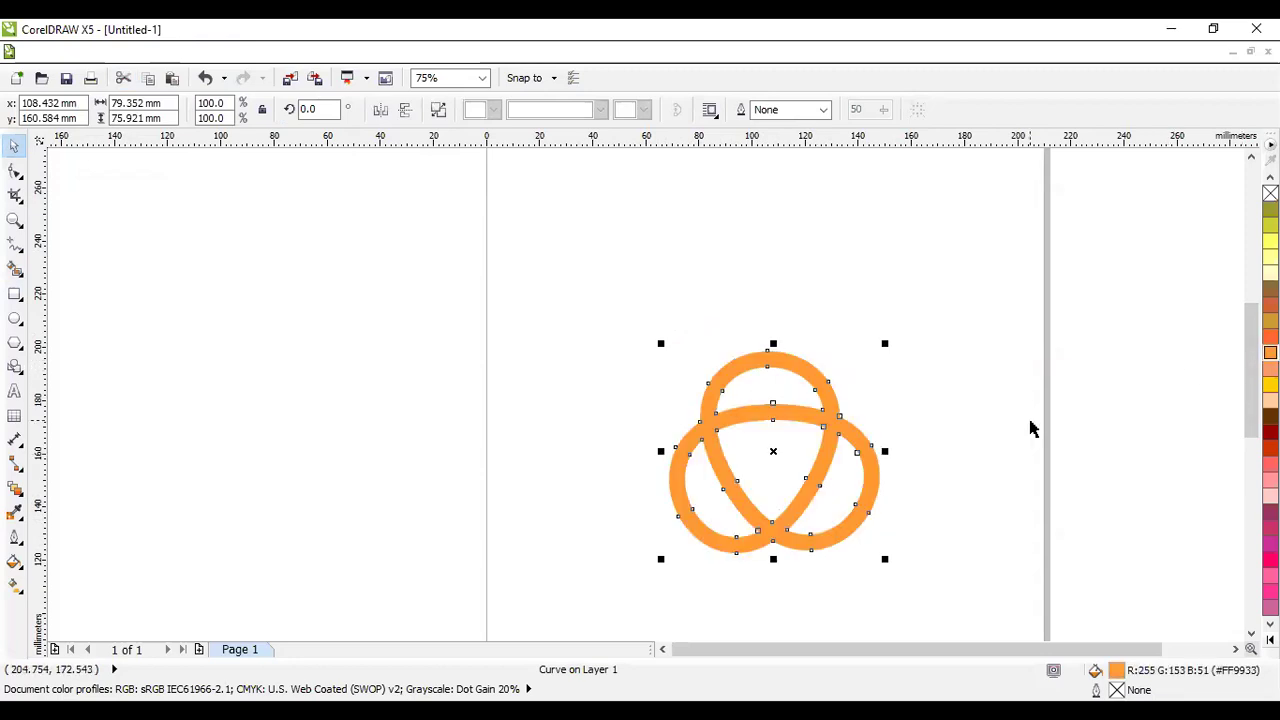
pyautogui.click(1270, 209)
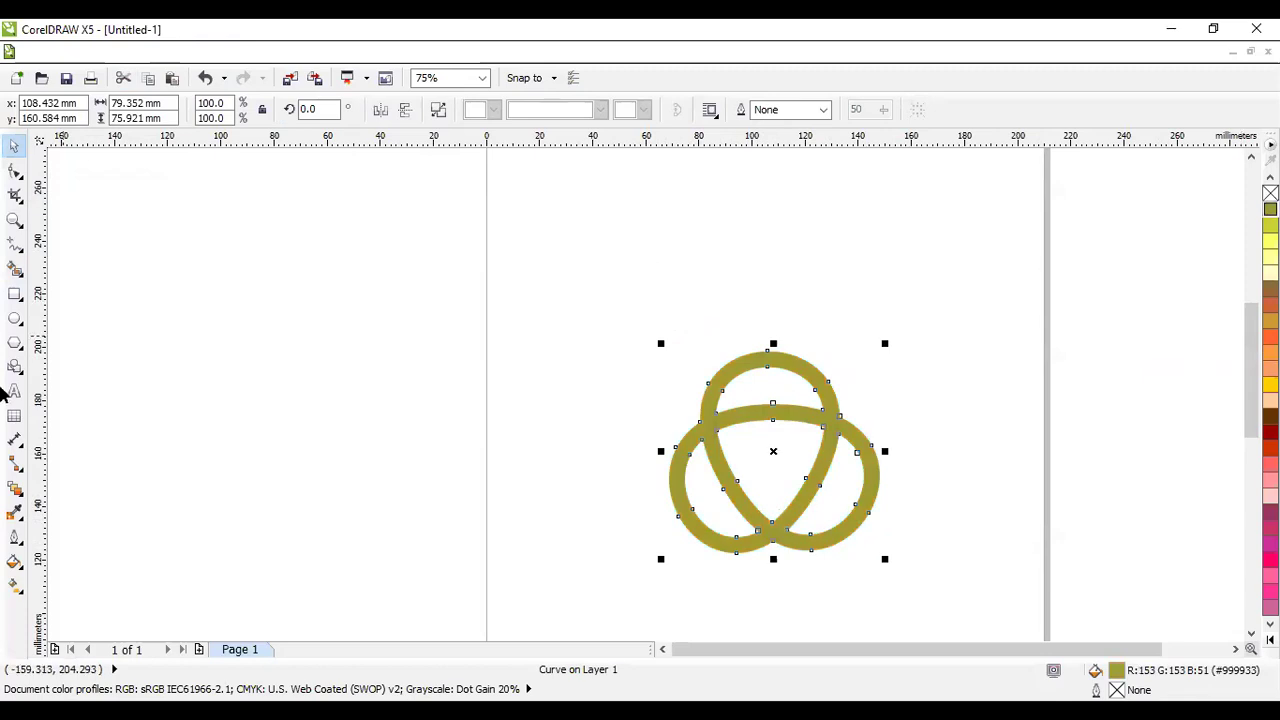
# - Try a Smart Fill around the olive knot's upper-right edge and undo it
pyautogui.click(8, 267)
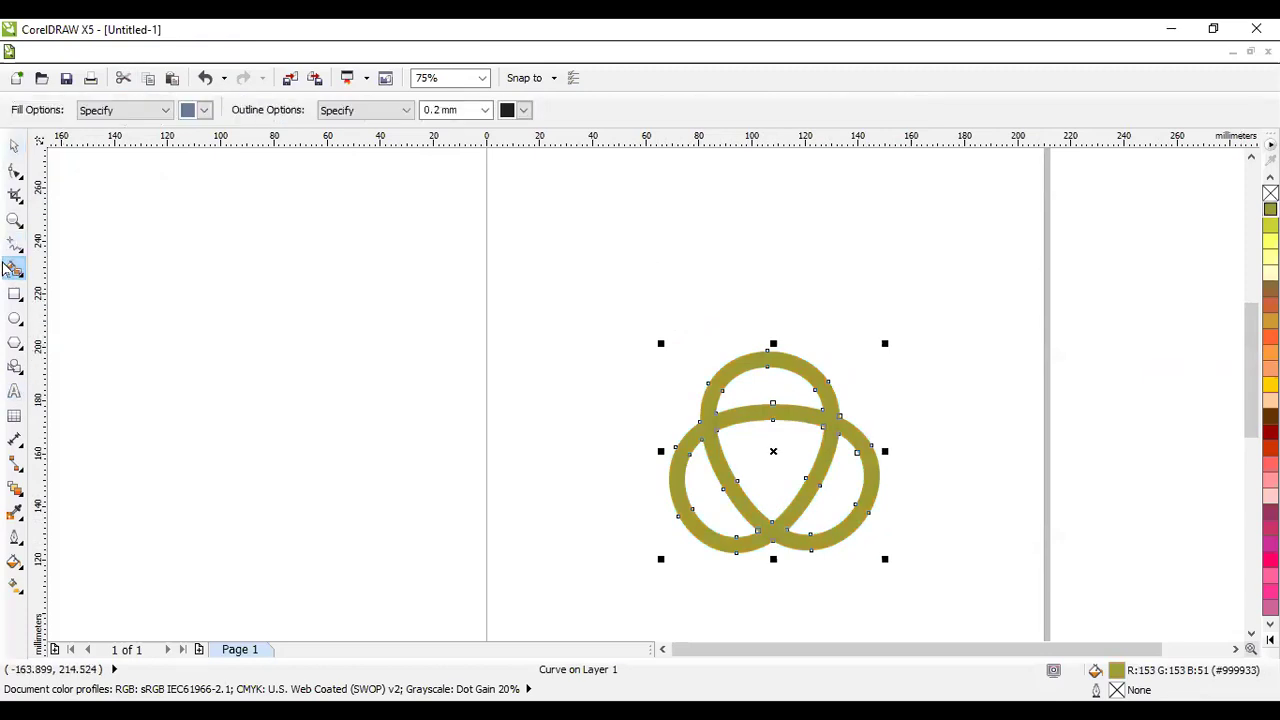
pyautogui.click(846, 391)
pyautogui.hotkey('ctrl', 'z')
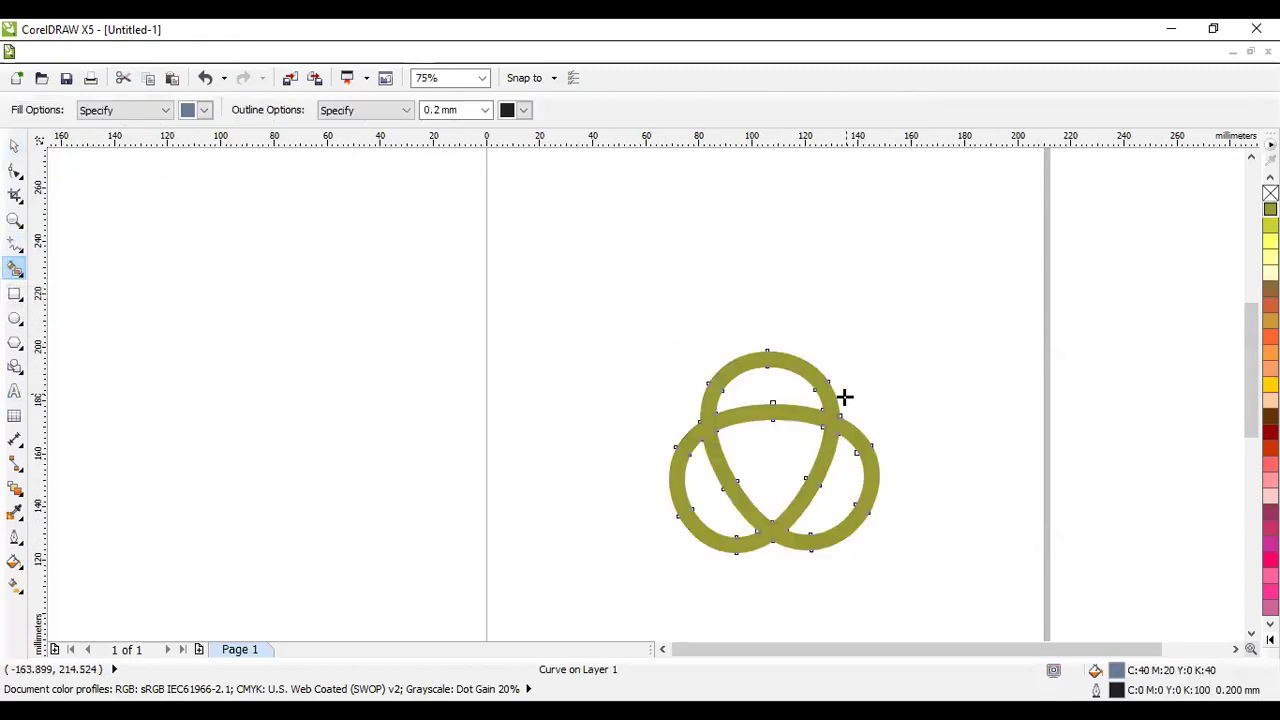
pyautogui.click(826, 400)
pyautogui.click(826, 400)
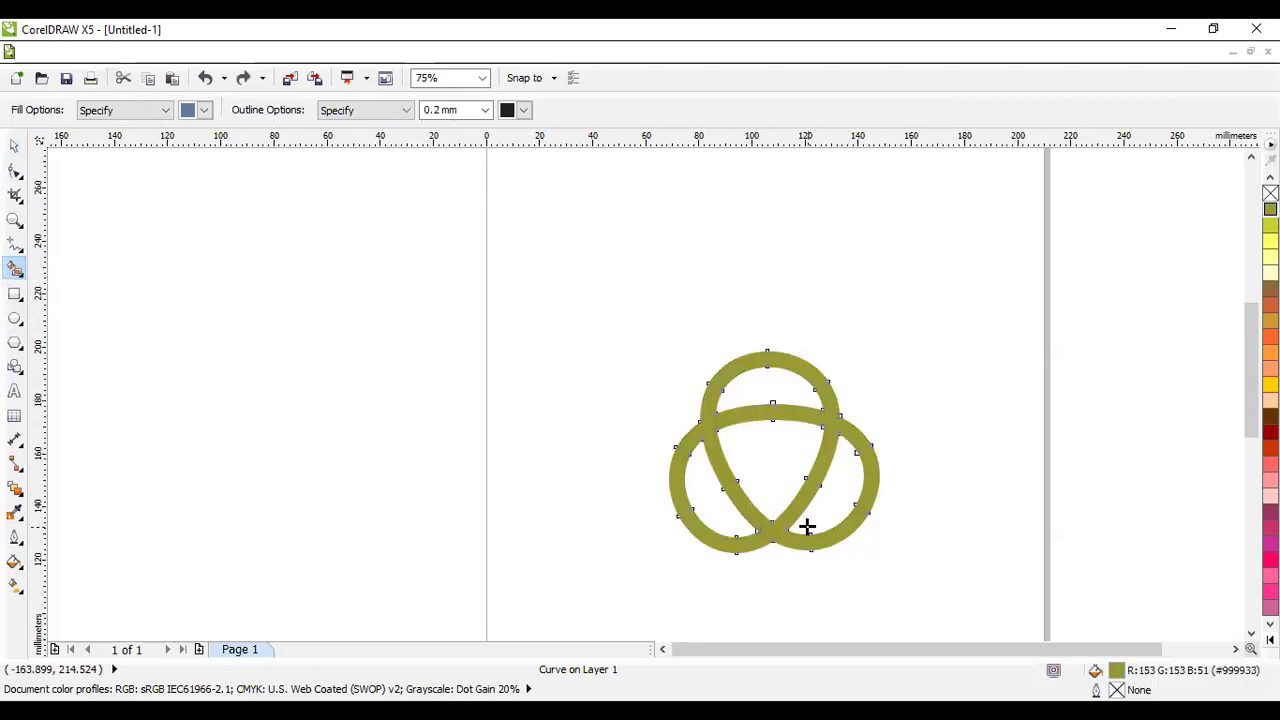
# - Remove the converted knot's fill and give it an olive (#999933) outline
pyautogui.scroll(2, 807, 526)
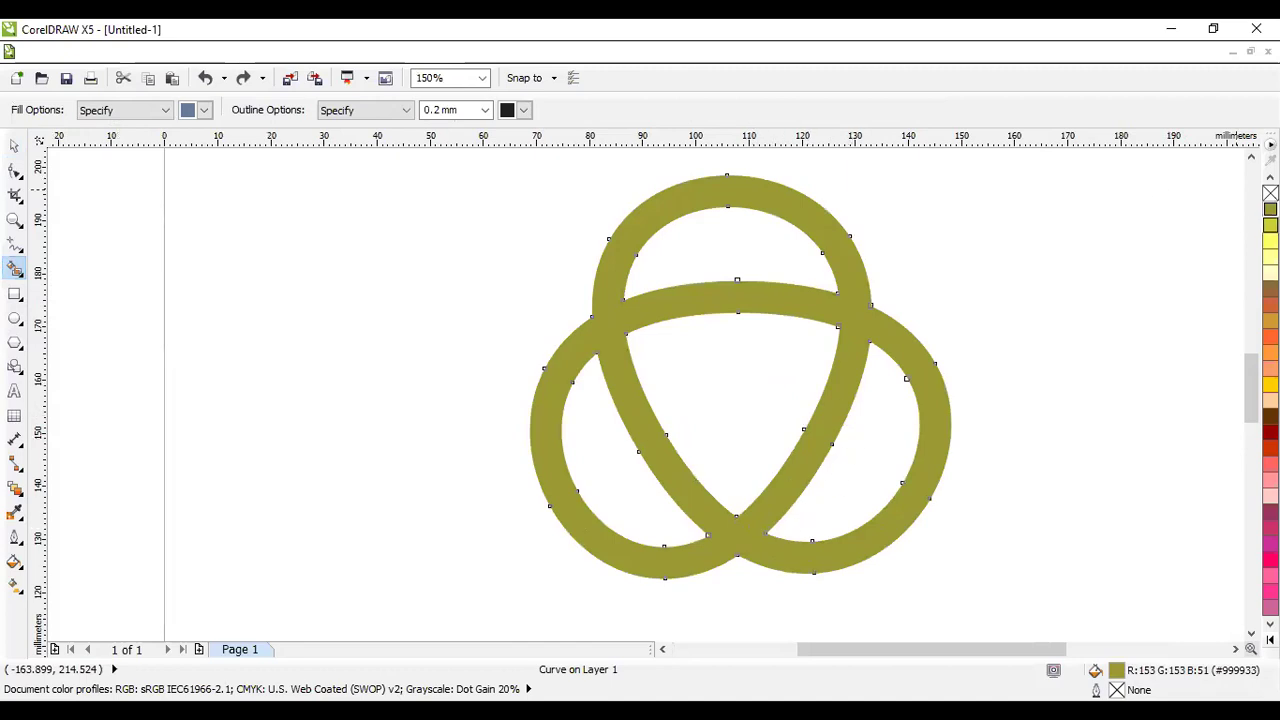
pyautogui.click(1270, 193)
pyautogui.rightClick(1270, 209)
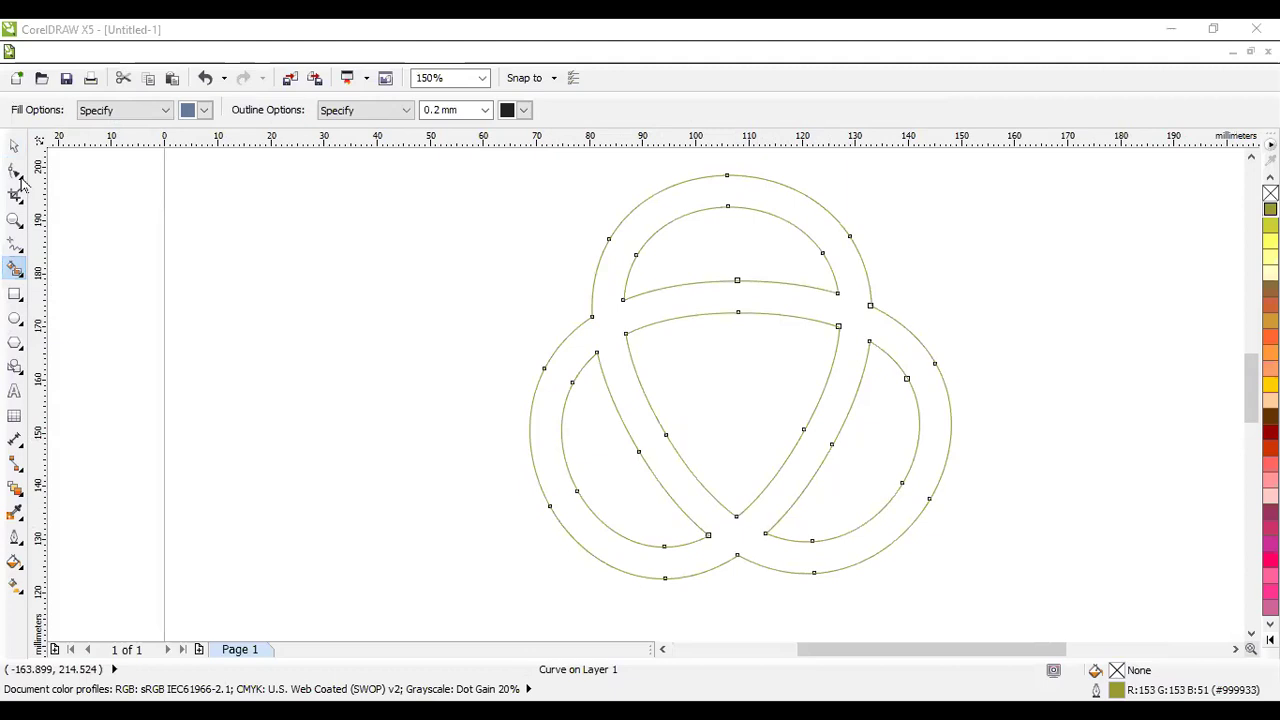
# - Draw two straight, steep freehand lines between facing corner nodes at the upper-left crossing, closing off the strand ends on both sides
pyautogui.click(16, 245)
pyautogui.click(60, 243)
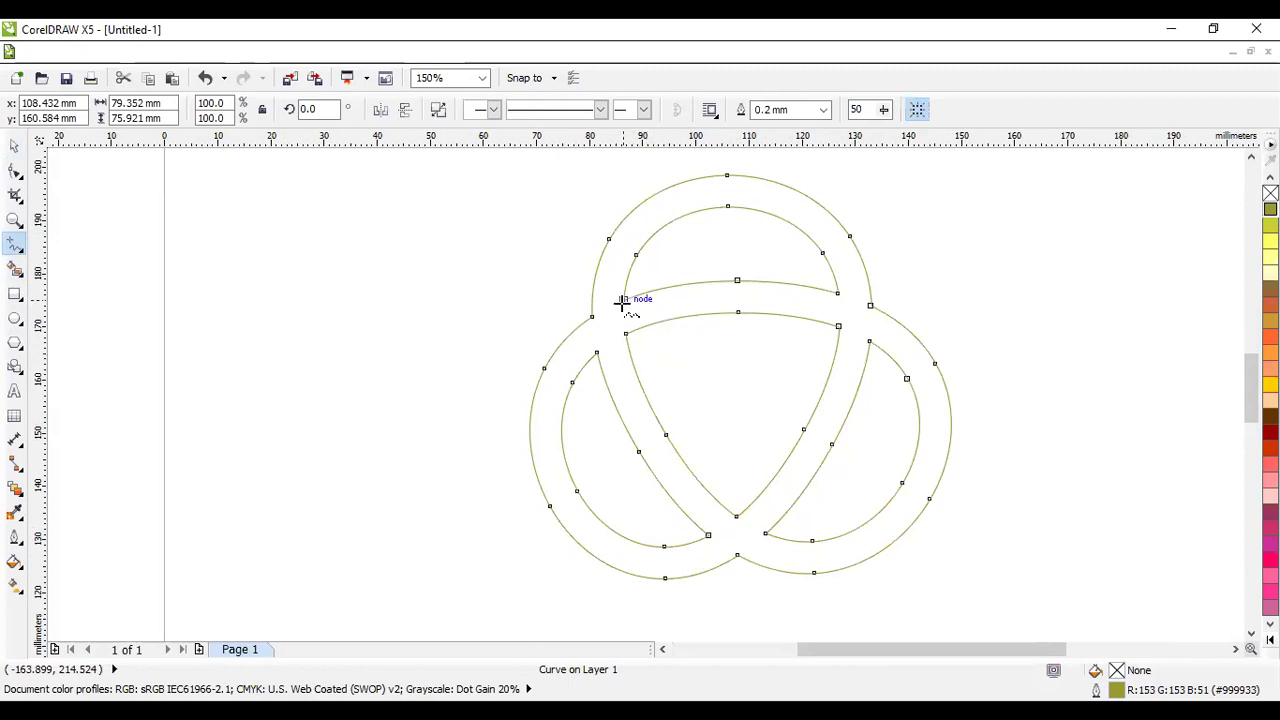
pyautogui.scroll(2, 622, 300)
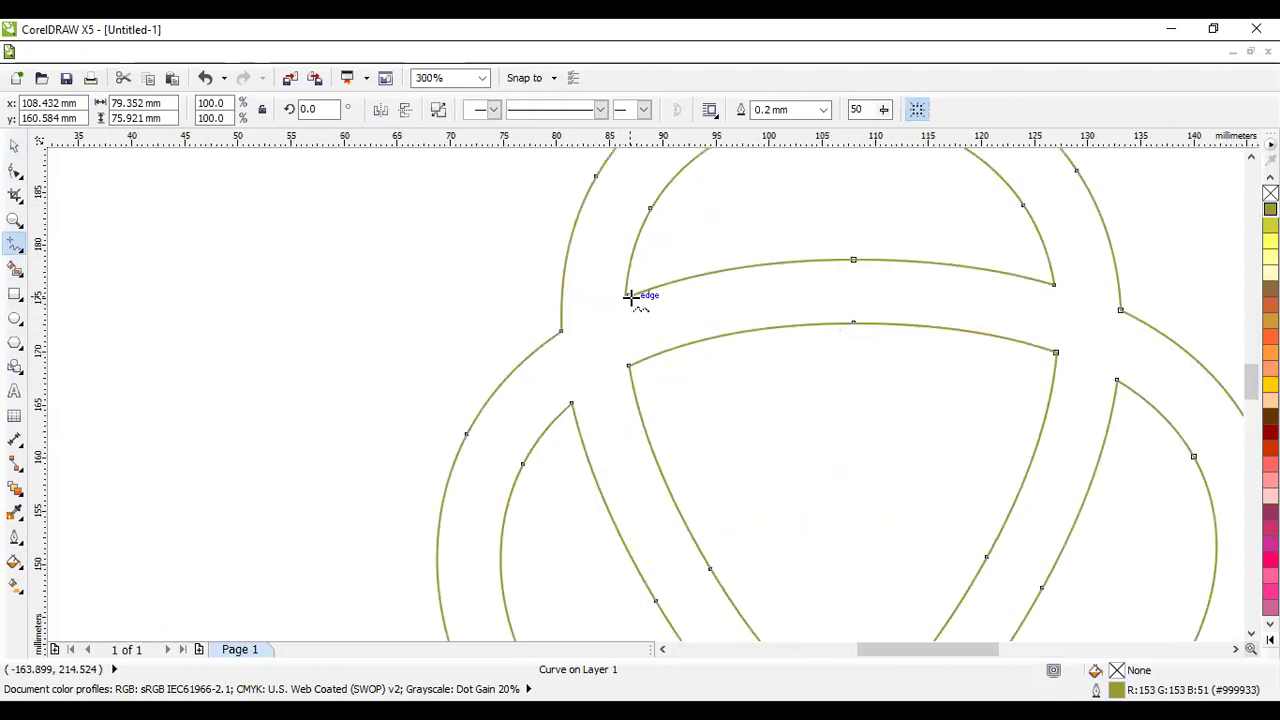
pyautogui.click(624, 298)
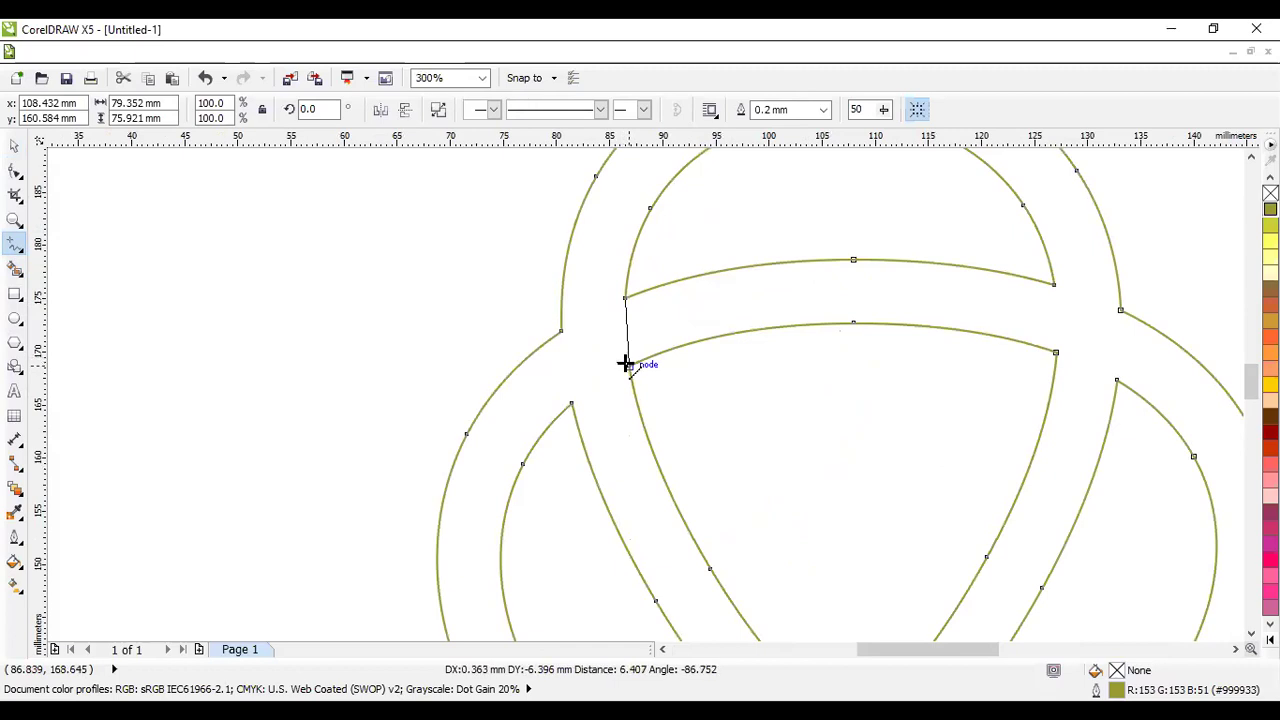
pyautogui.click(626, 364)
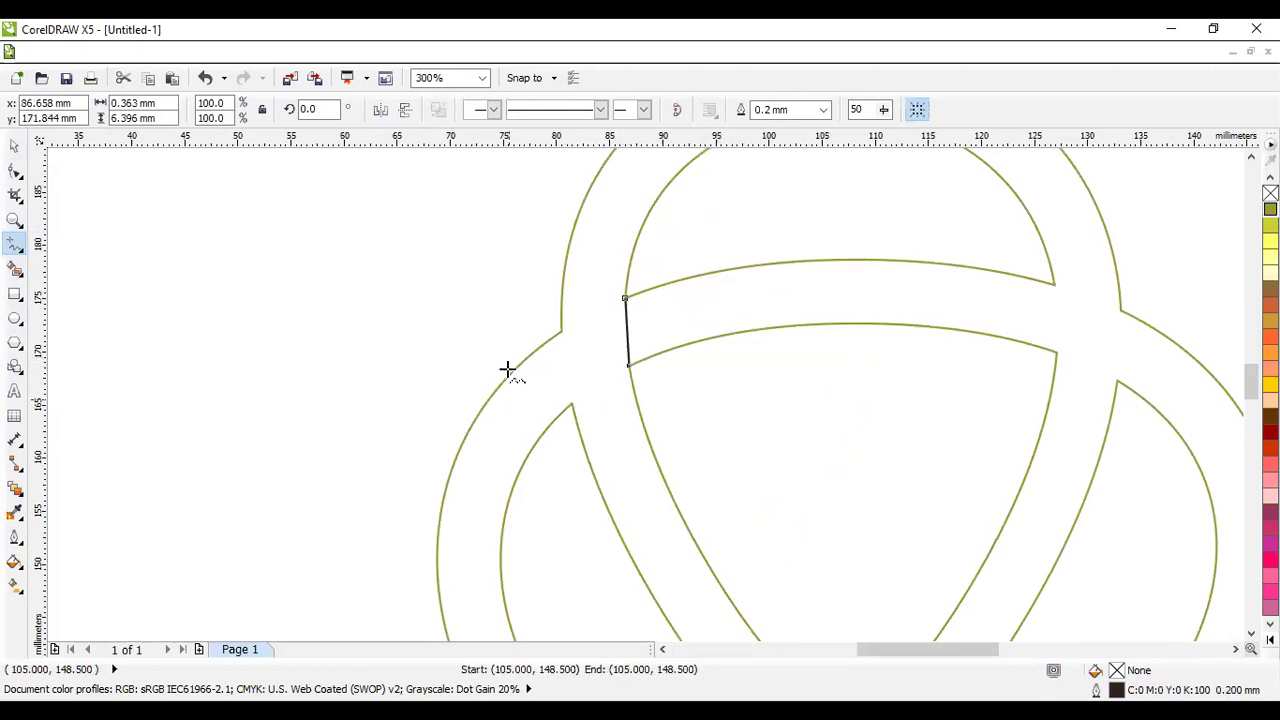
pyautogui.click(561, 333)
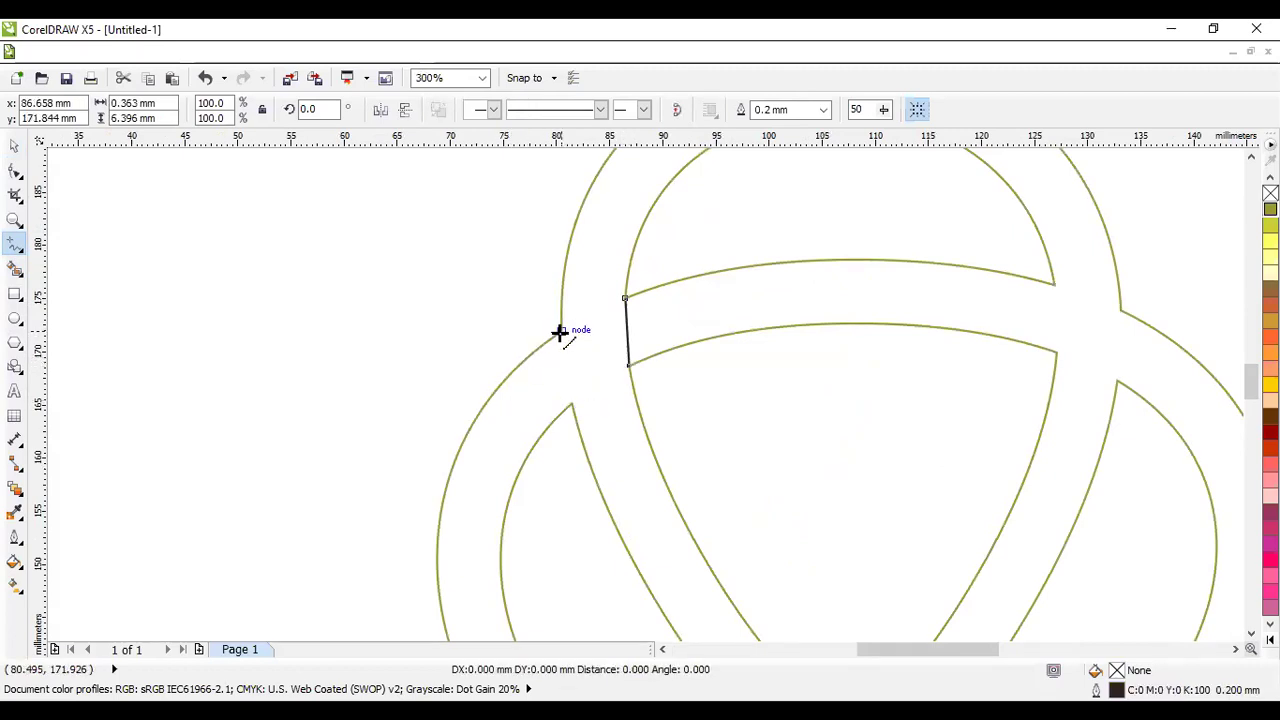
pyautogui.click(568, 402)
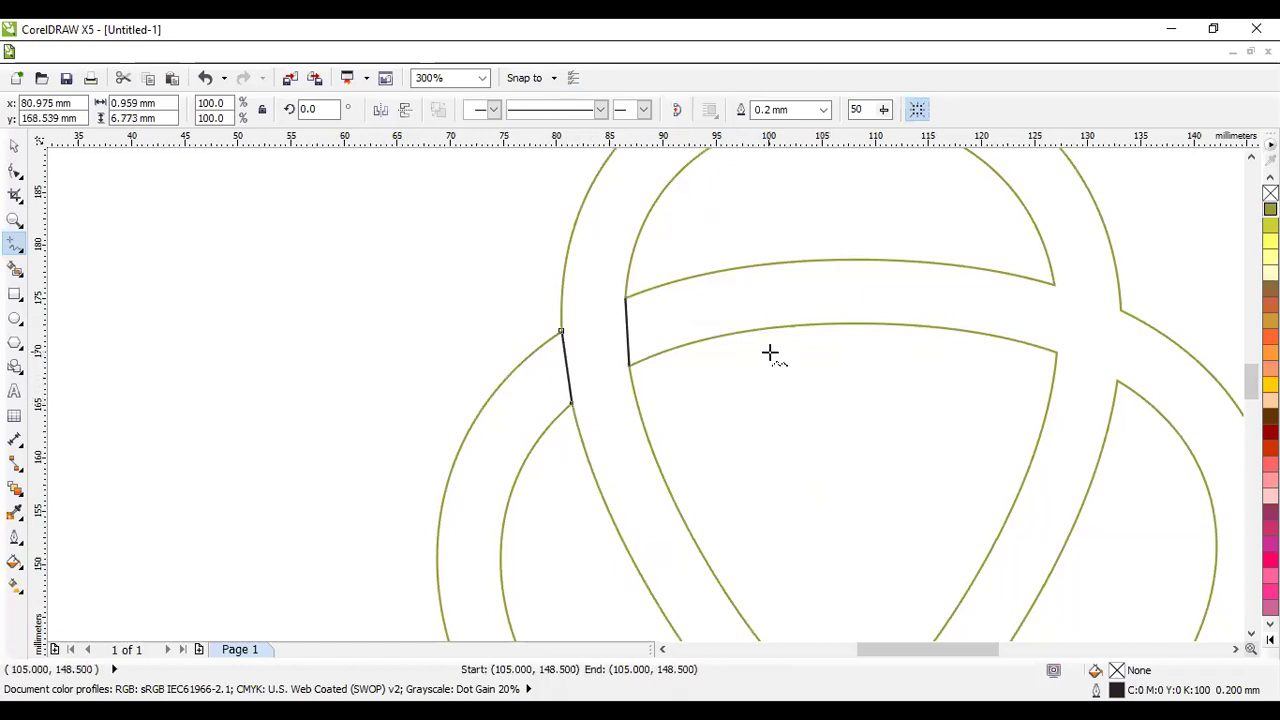
# - Try two near-vertical lines between the corner nodes at the upper-right crossing, and undo both
pyautogui.click(1053, 286)
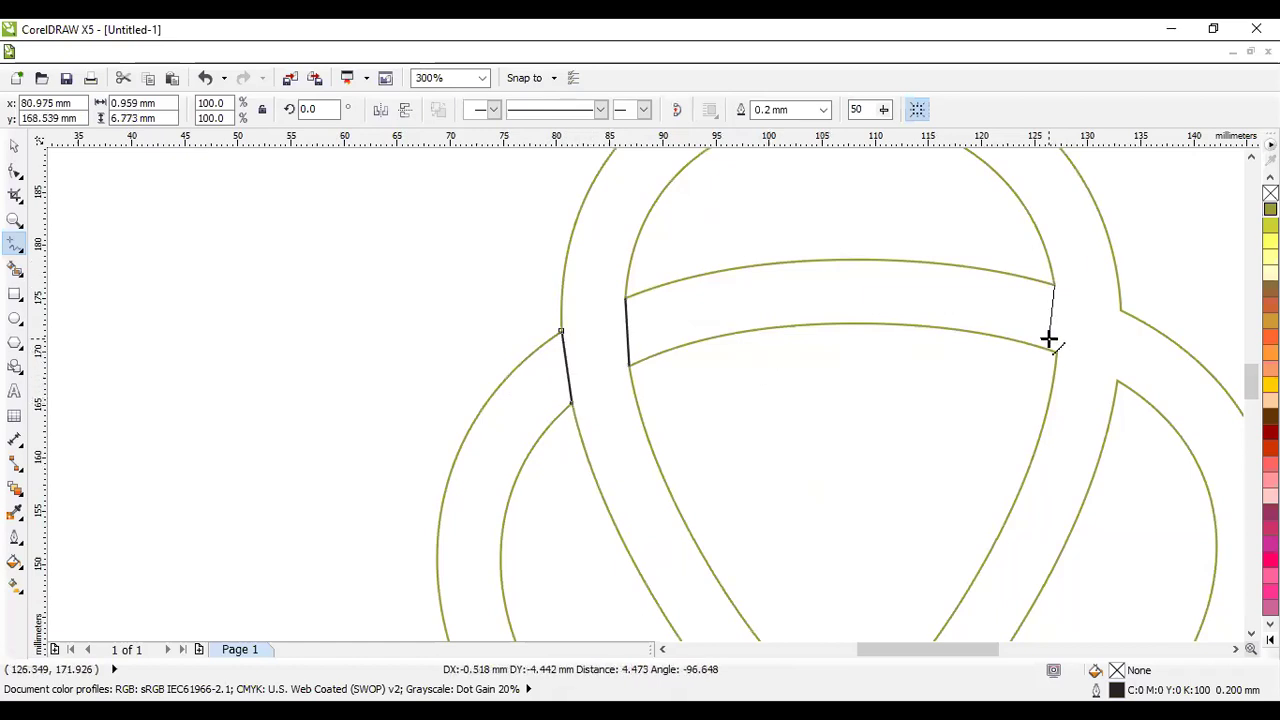
pyautogui.click(1055, 352)
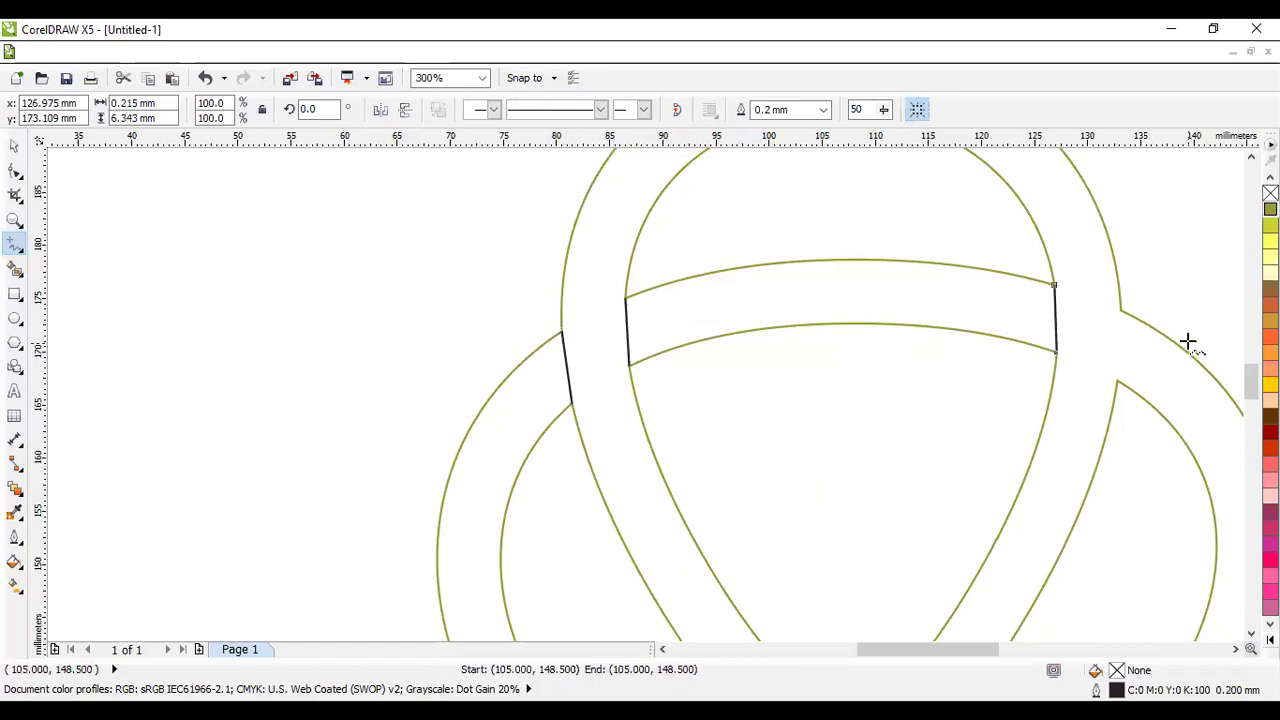
pyautogui.click(1120, 311)
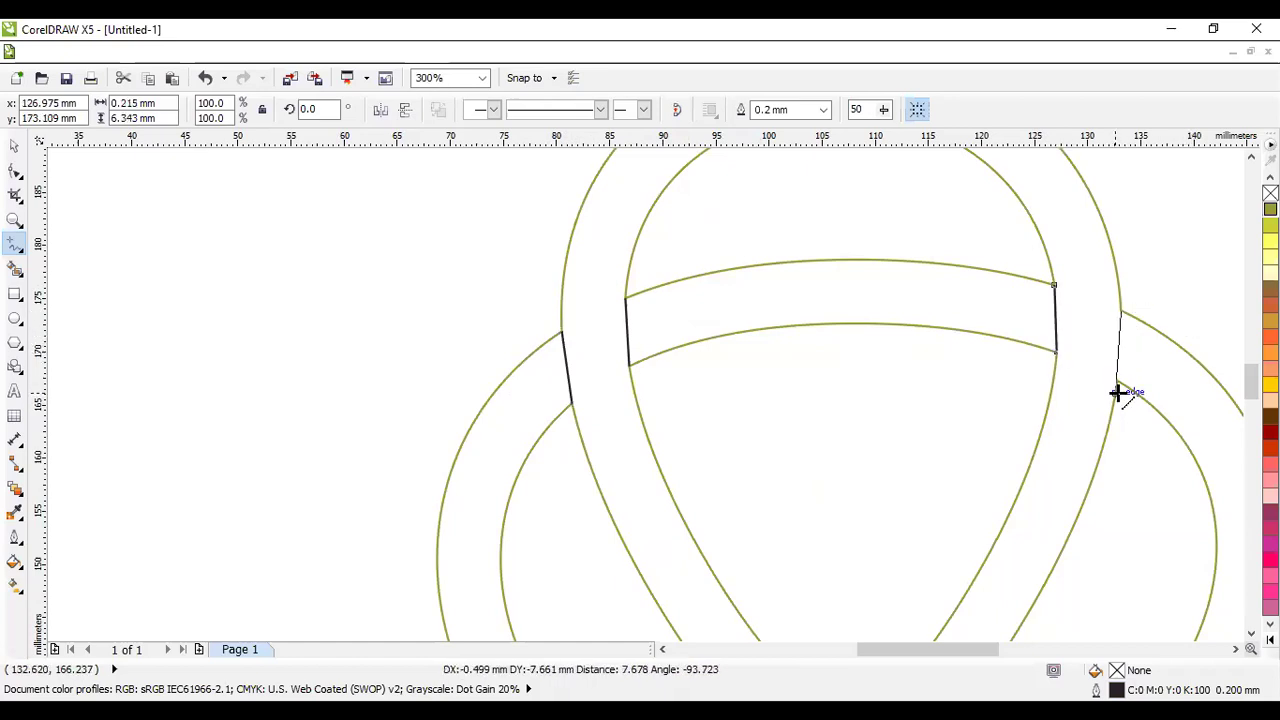
pyautogui.click(1117, 380)
pyautogui.scroll(-1, 1195, 433)
pyautogui.hotkey('ctrl', 'z')
pyautogui.hotkey('ctrl', 'z')
# - Draw two slanted straight lines at the upper-right crossing, continuing the edges of the horizontal strand across the gap
pyautogui.click(1152, 370)
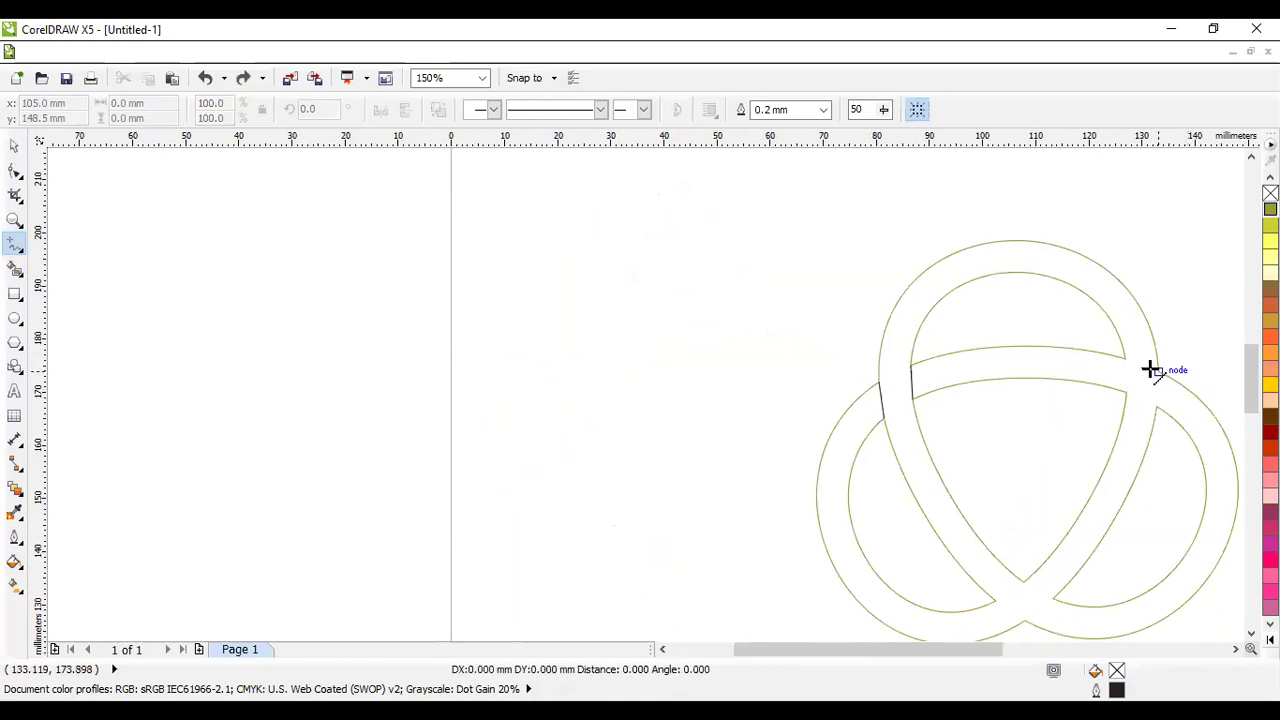
pyautogui.click(1124, 358)
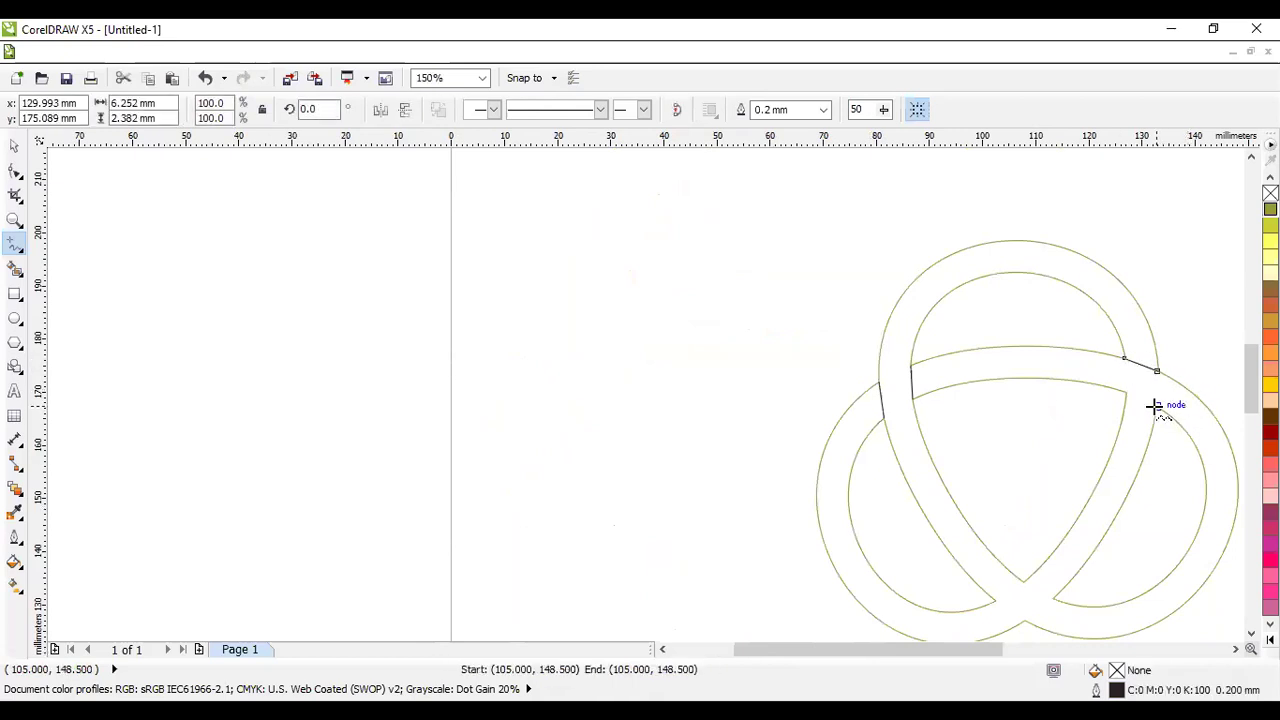
pyautogui.click(1126, 393)
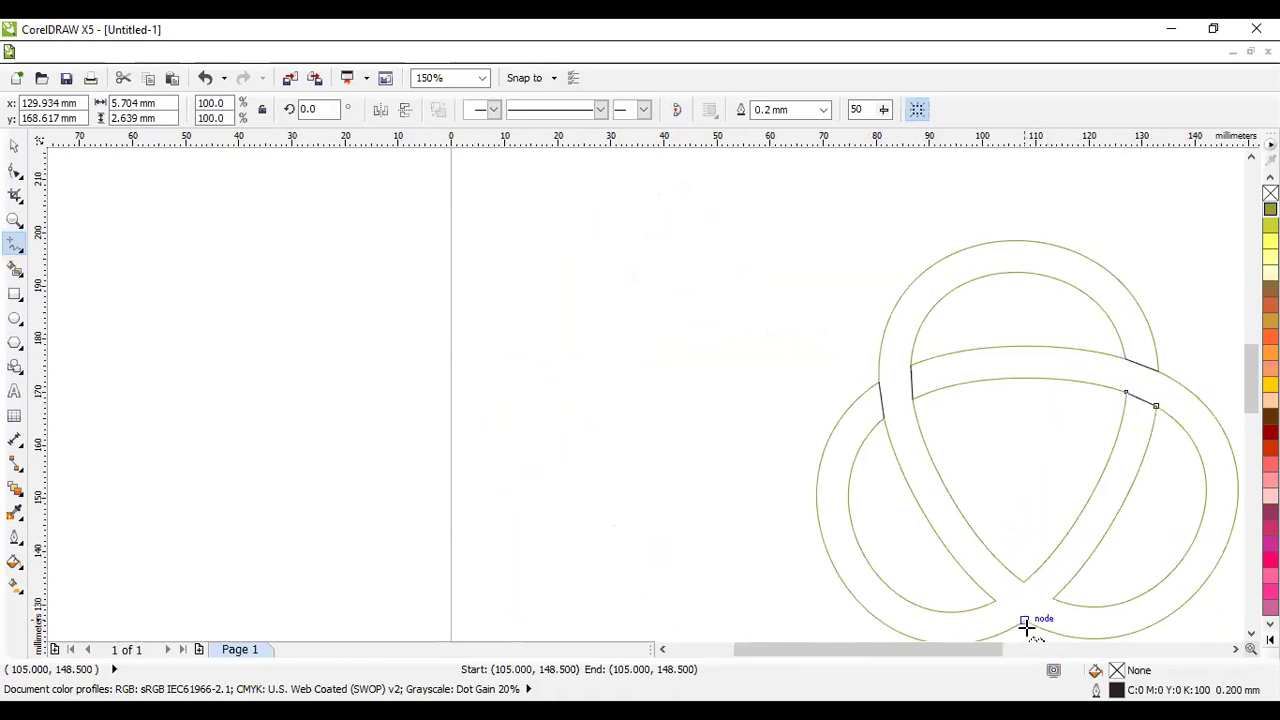
# - Draw two slanted straight lines between the corner nodes at the lower crossing, continuing the edges of the strand rising to the right
pyautogui.moveTo(1025, 621); pyautogui.dragTo(1049, 598)
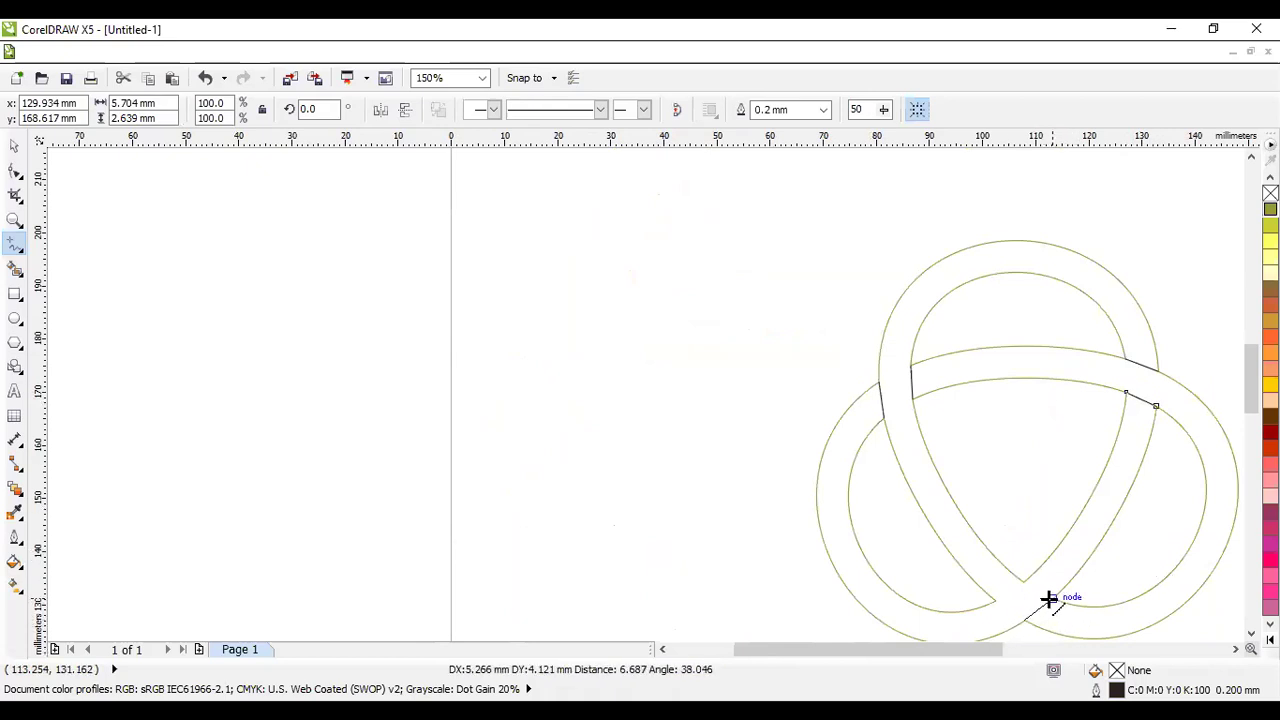
pyautogui.click(1049, 598)
pyautogui.moveTo(1000, 603); pyautogui.dragTo(1023, 583)
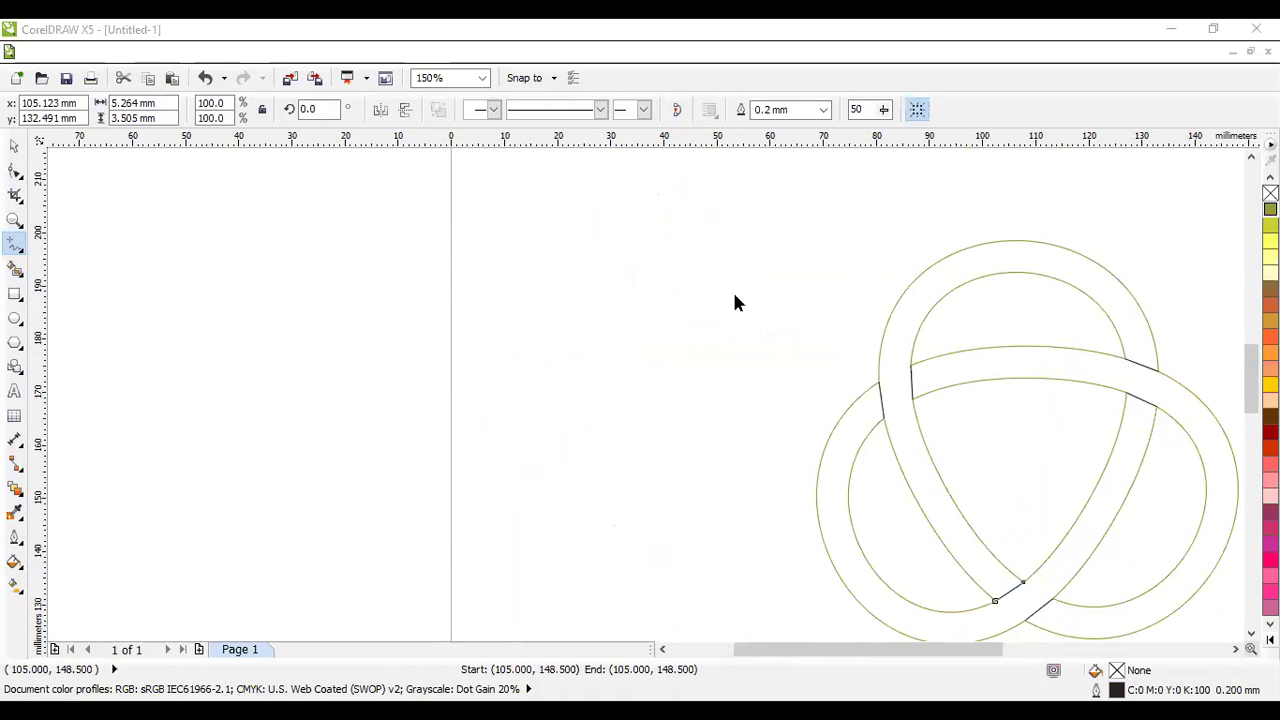
pyautogui.click(14, 150)
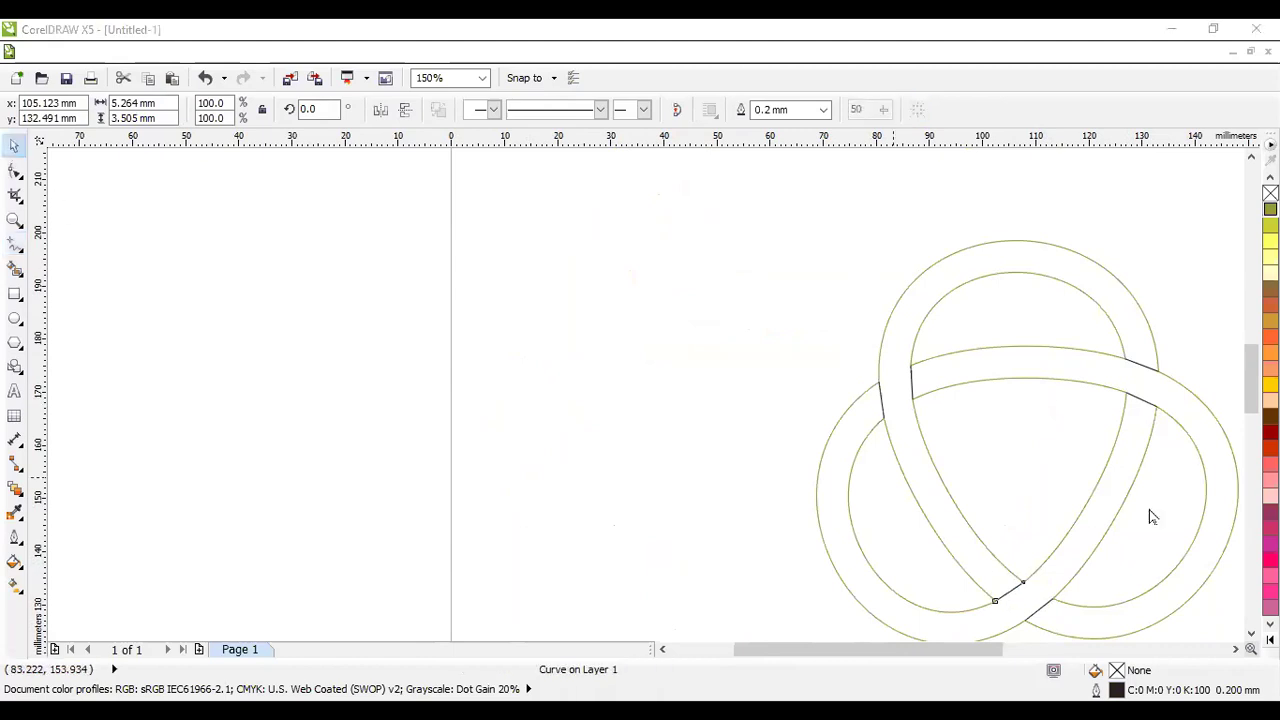
pyautogui.scroll(-1, 1240, 620)
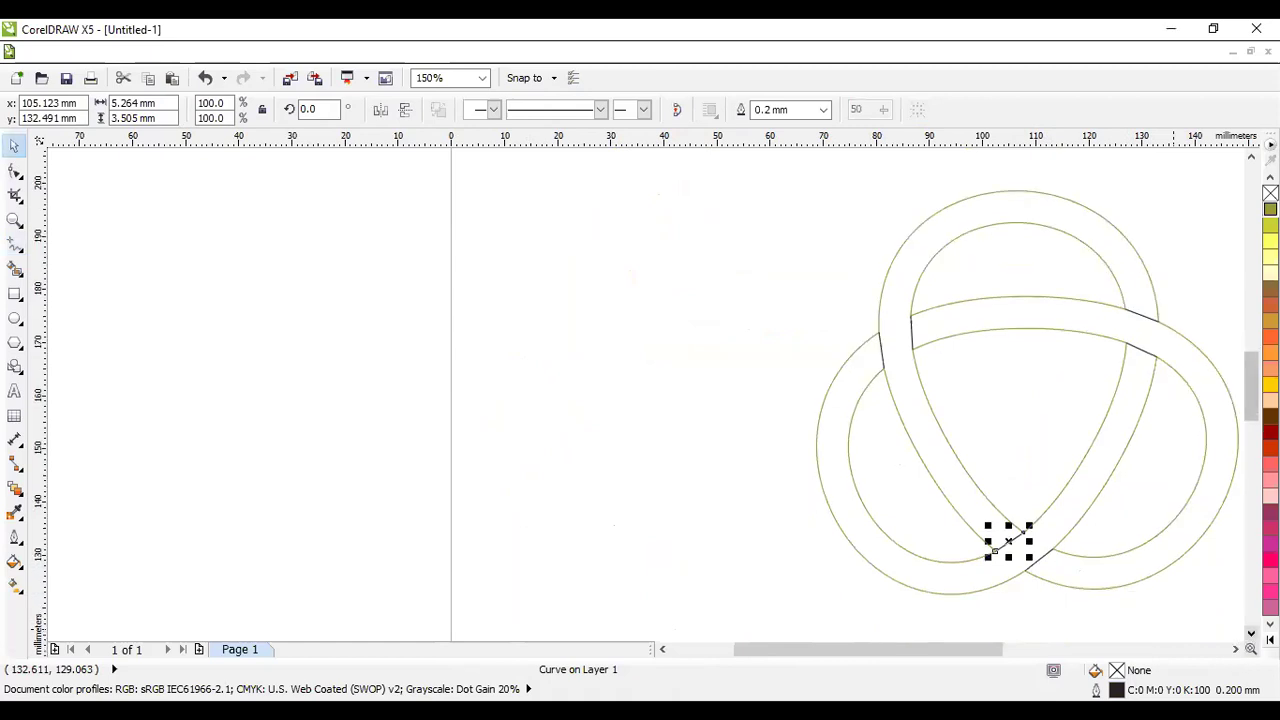
# - Convert the outer straight line at the upper-left crossing to a curve and bow it slightly to continue the strand's outer edge
pyautogui.hscroll(8, 1235, 649)
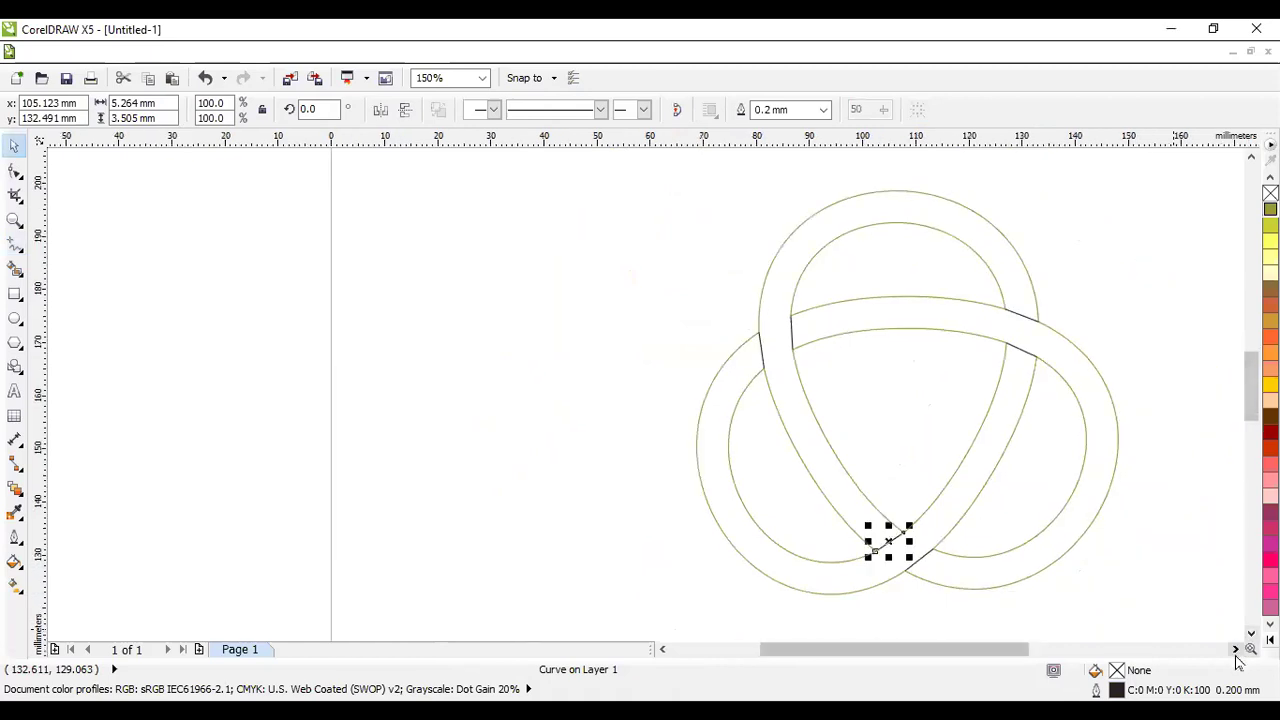
pyautogui.click(14, 172)
pyautogui.scroll(2, 433, 290)
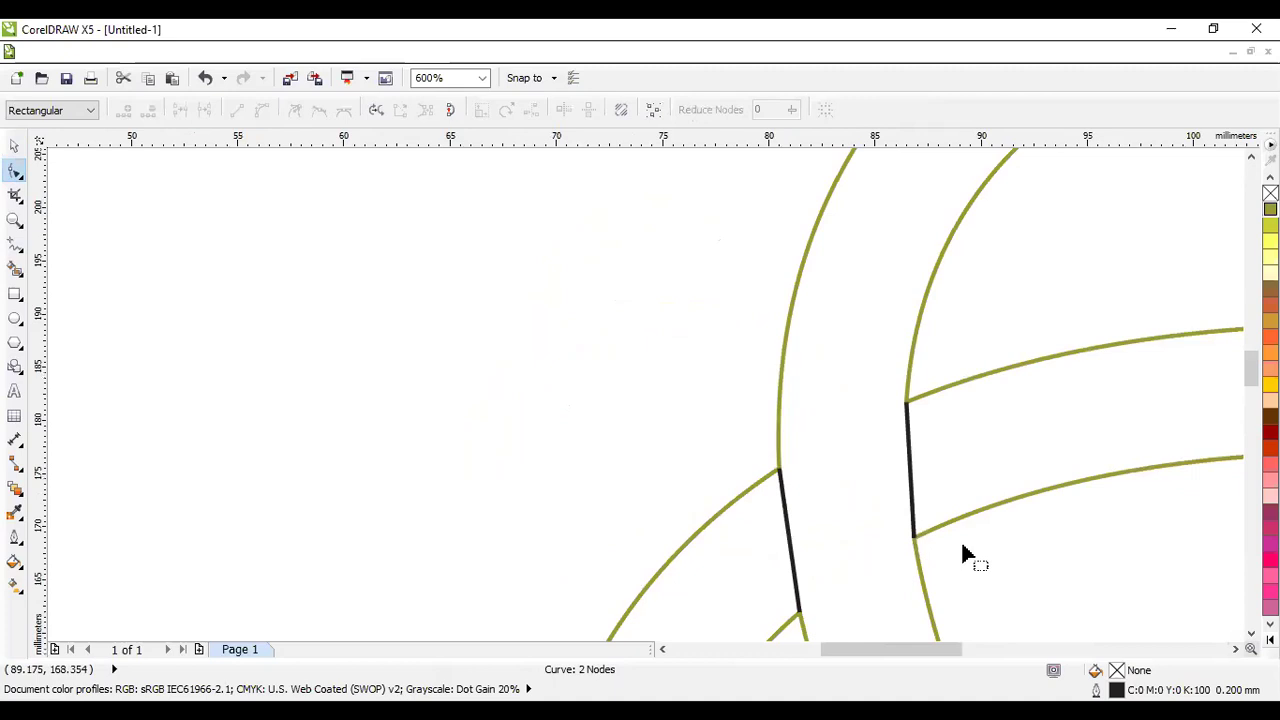
pyautogui.scroll(-1, 980, 575)
pyautogui.scroll(-3, 990, 400)
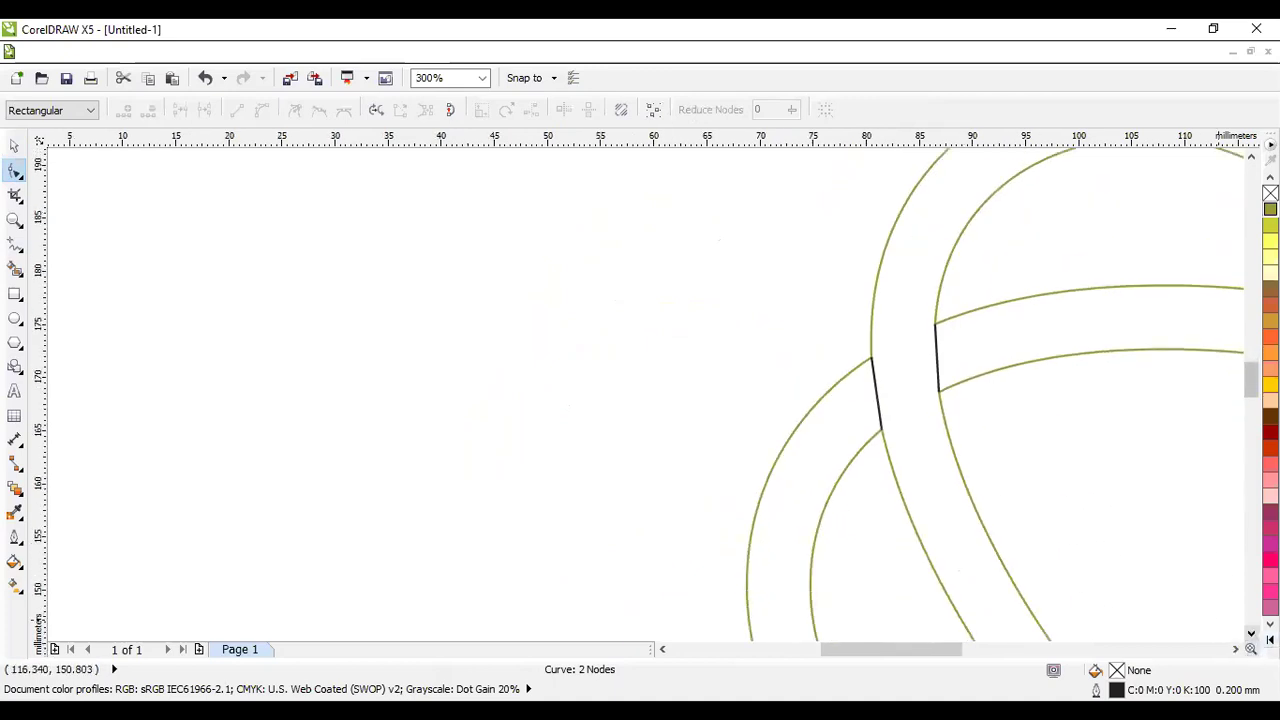
pyautogui.click(879, 341)
pyautogui.click(876, 344)
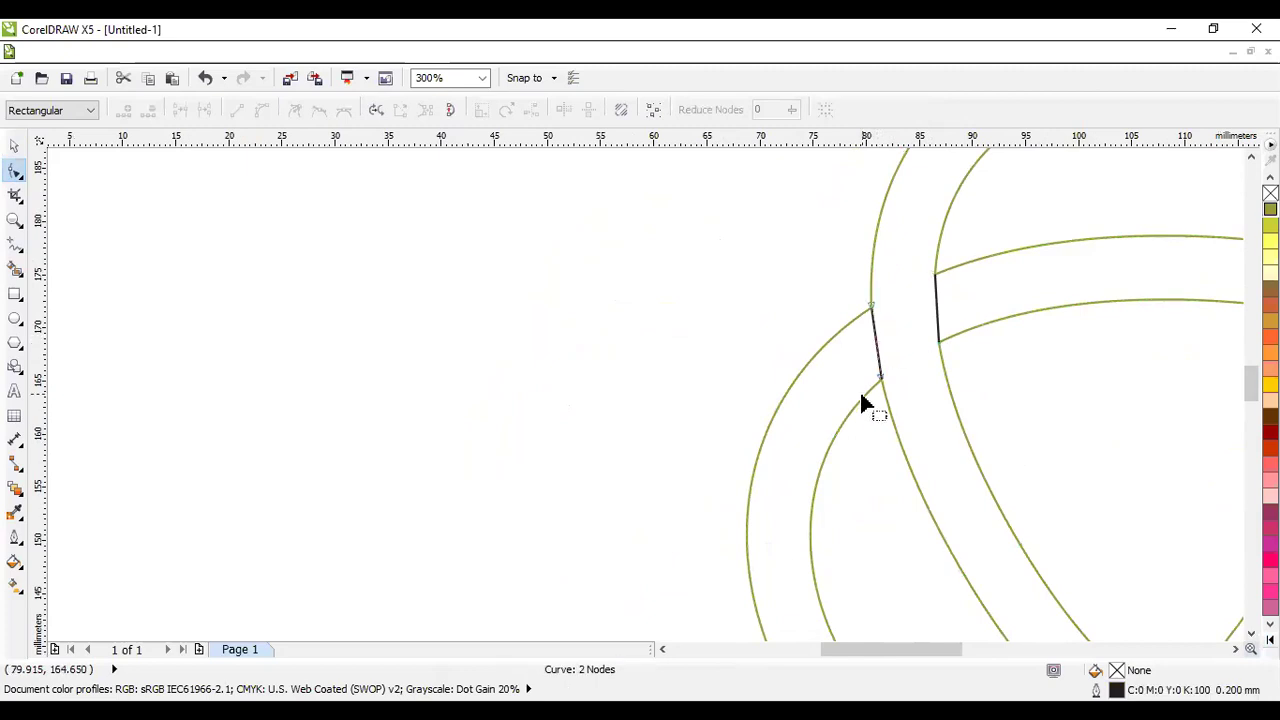
pyautogui.moveTo(858, 300); pyautogui.dragTo(895, 390)
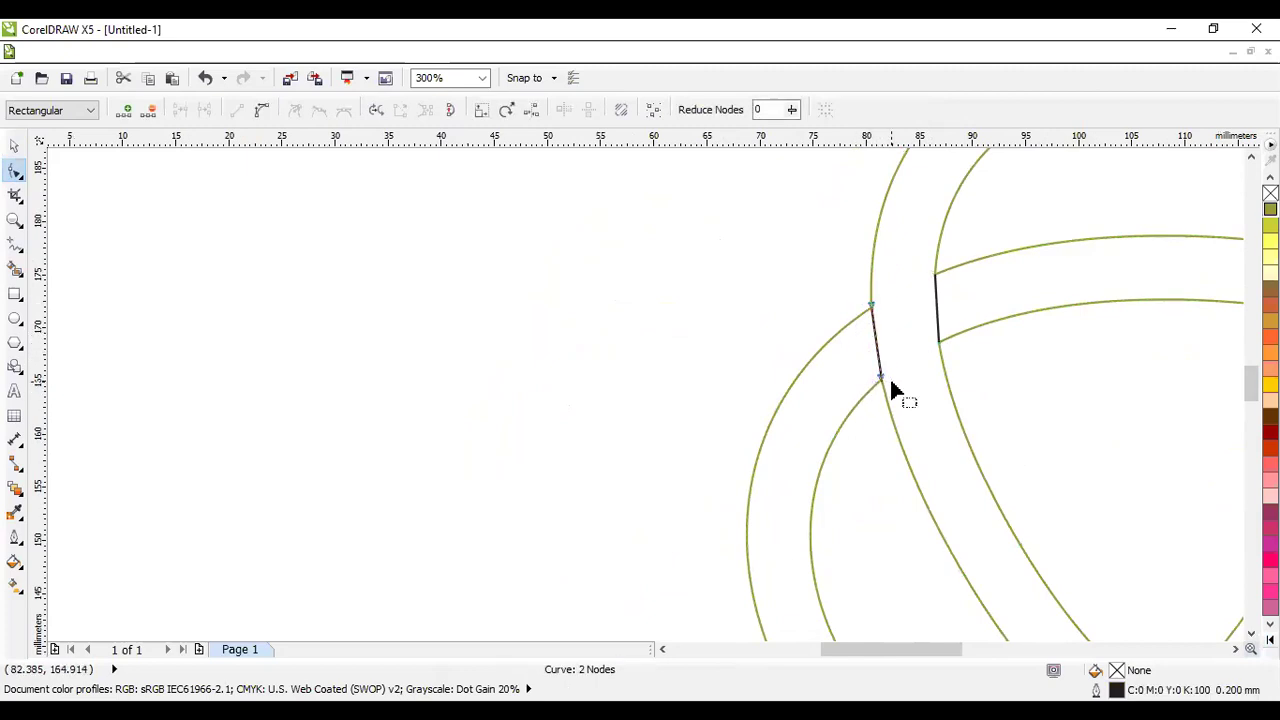
pyautogui.click(265, 118)
pyautogui.moveTo(874, 343)
pyautogui.mouseDown()
pyautogui.moveTo(883, 351)
pyautogui.moveTo(876, 340)
pyautogui.mouseUp()
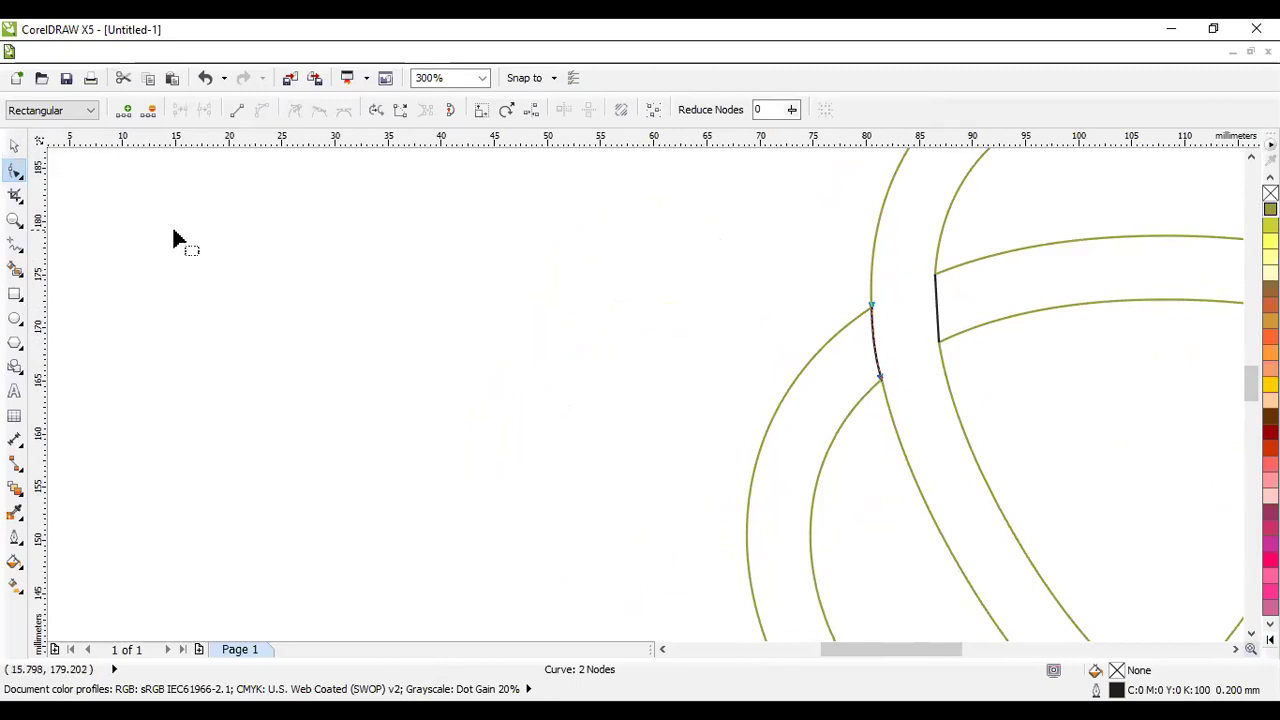
pyautogui.click(14, 146)
pyautogui.click(642, 341)
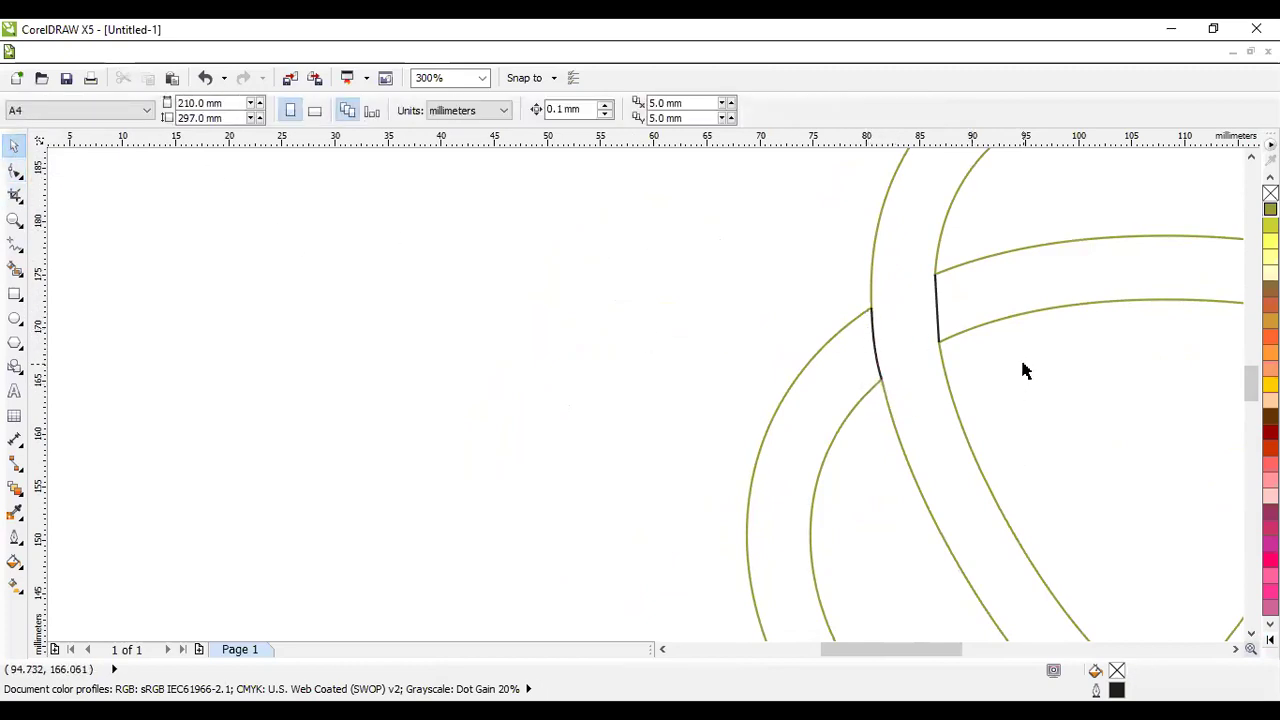
# - Convert the inner line at the upper-left crossing to a curve, try bowing it, and undo only the bend
pyautogui.scroll(2, 955, 252)
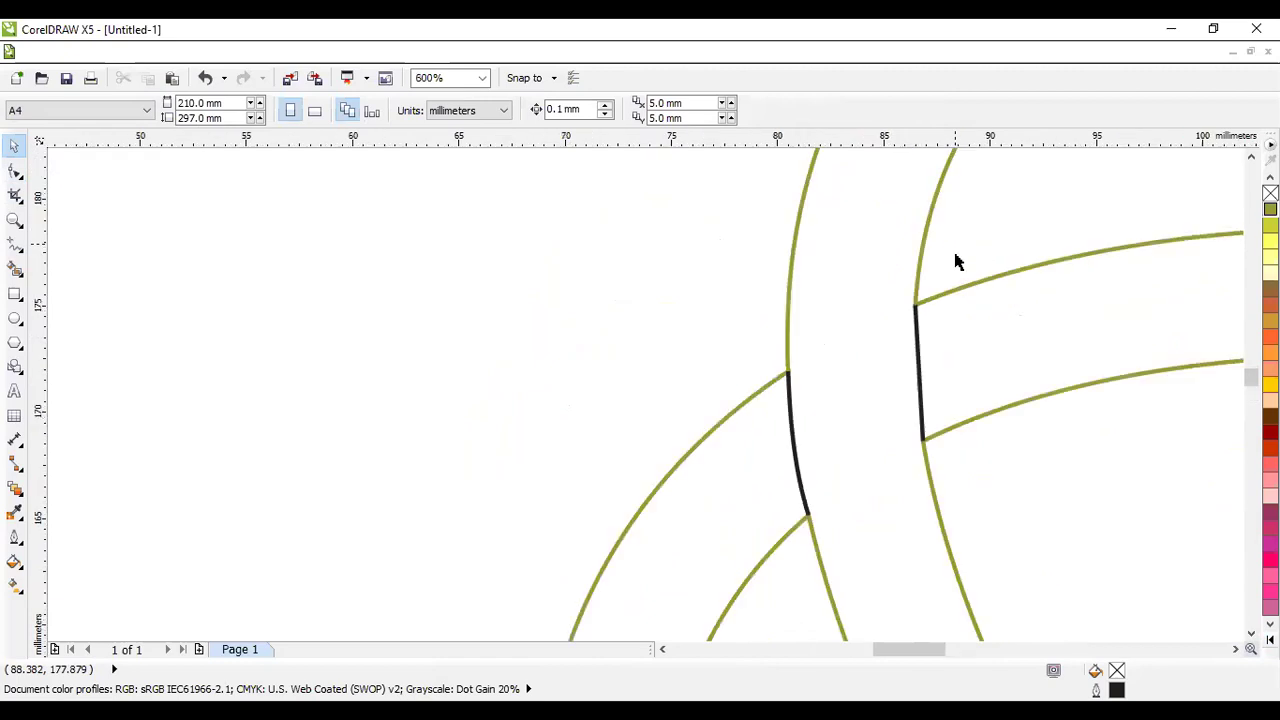
pyautogui.click(918, 403)
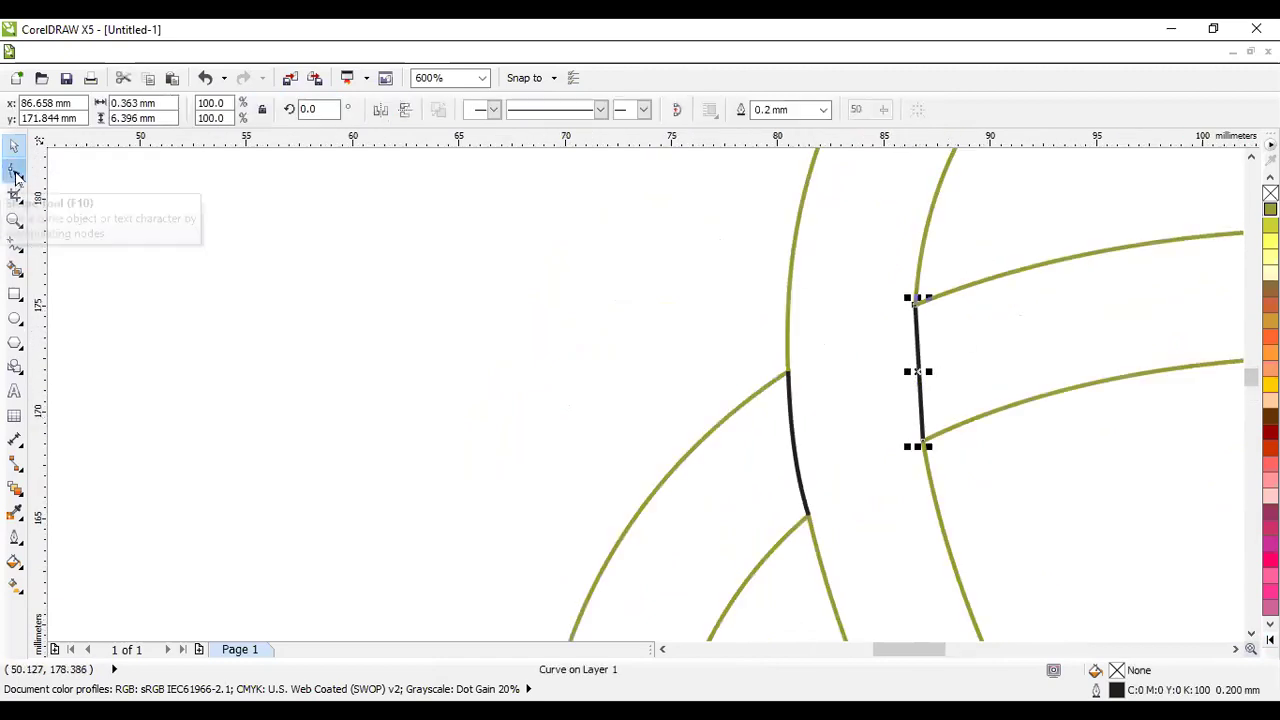
pyautogui.click(15, 172)
pyautogui.moveTo(895, 287); pyautogui.dragTo(962, 468)
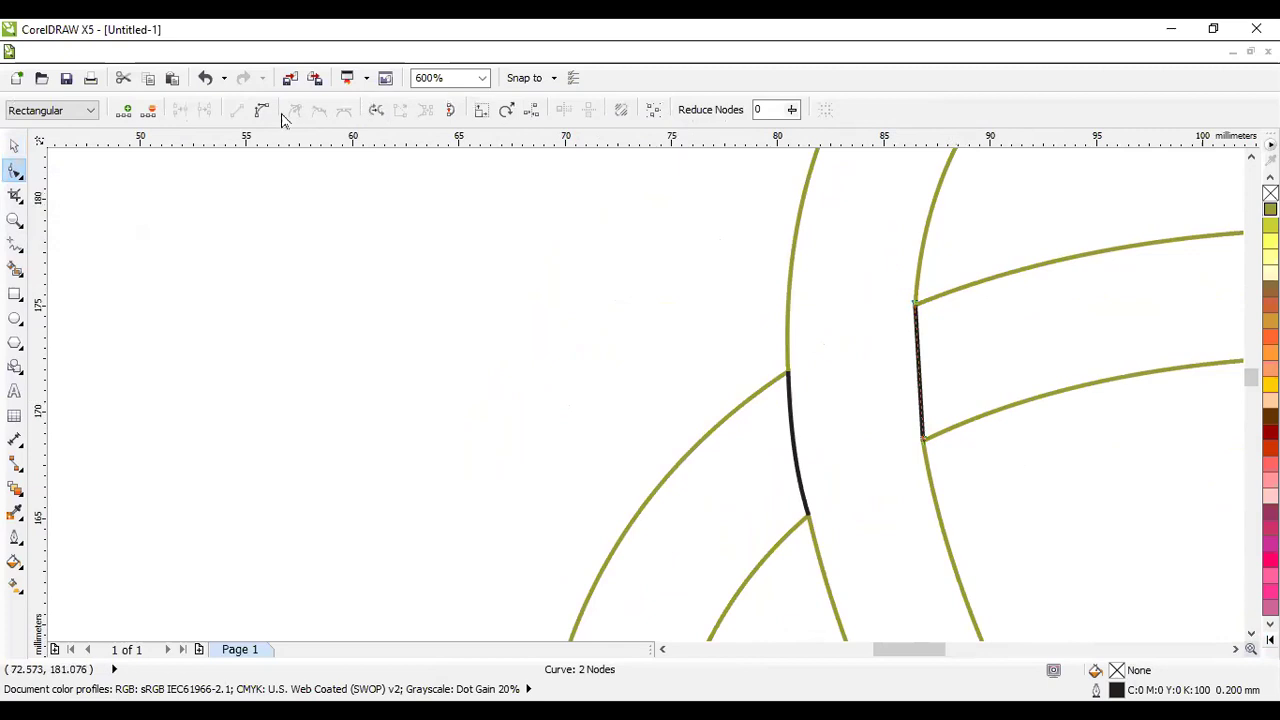
pyautogui.moveTo(922, 385); pyautogui.dragTo(912, 381)
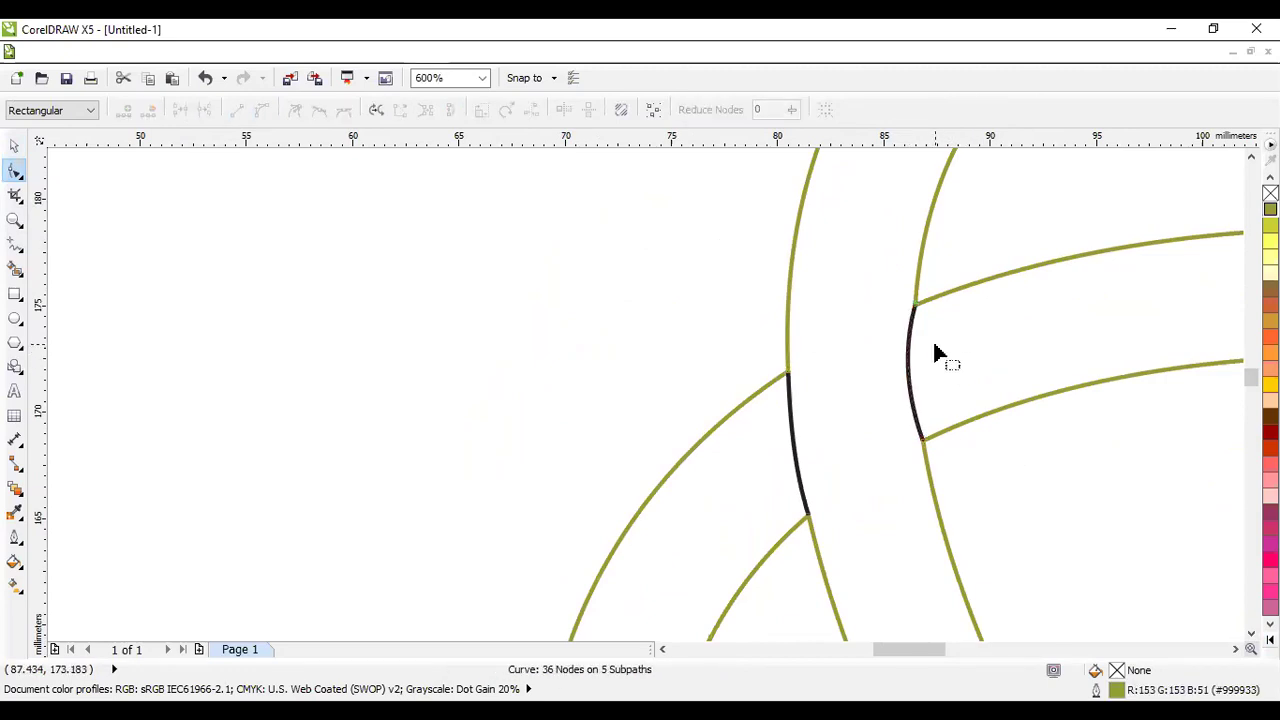
pyautogui.hotkey('ctrl', 'z')
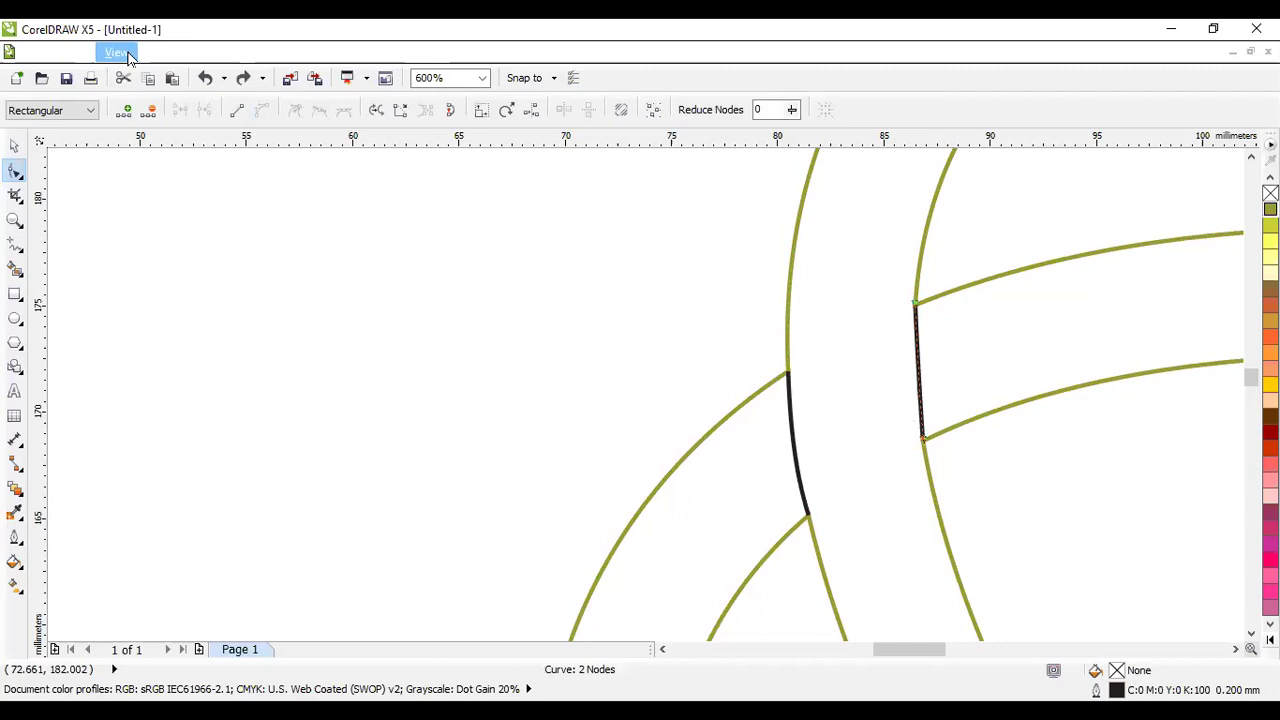
# - Turn off Snap to Objects and bow the inner line at the upper-left crossing slightly to follow the strand's edge
pyautogui.click(127, 55)
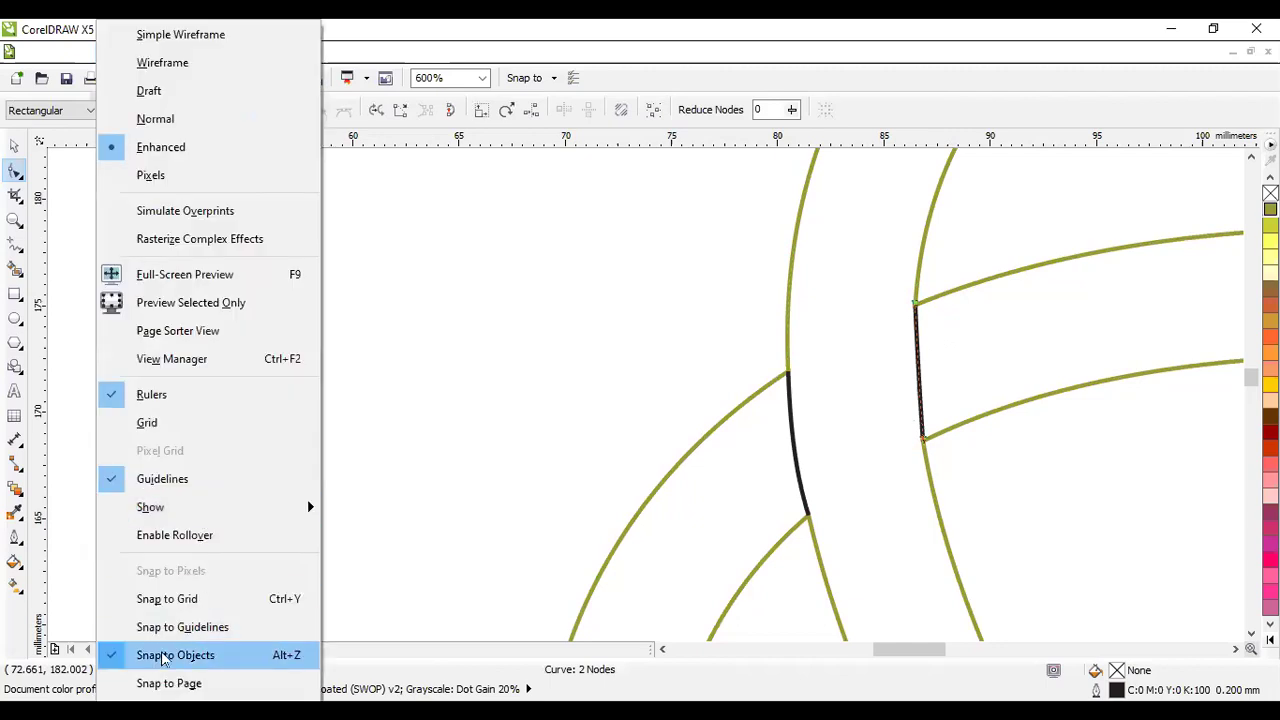
pyautogui.click(905, 372)
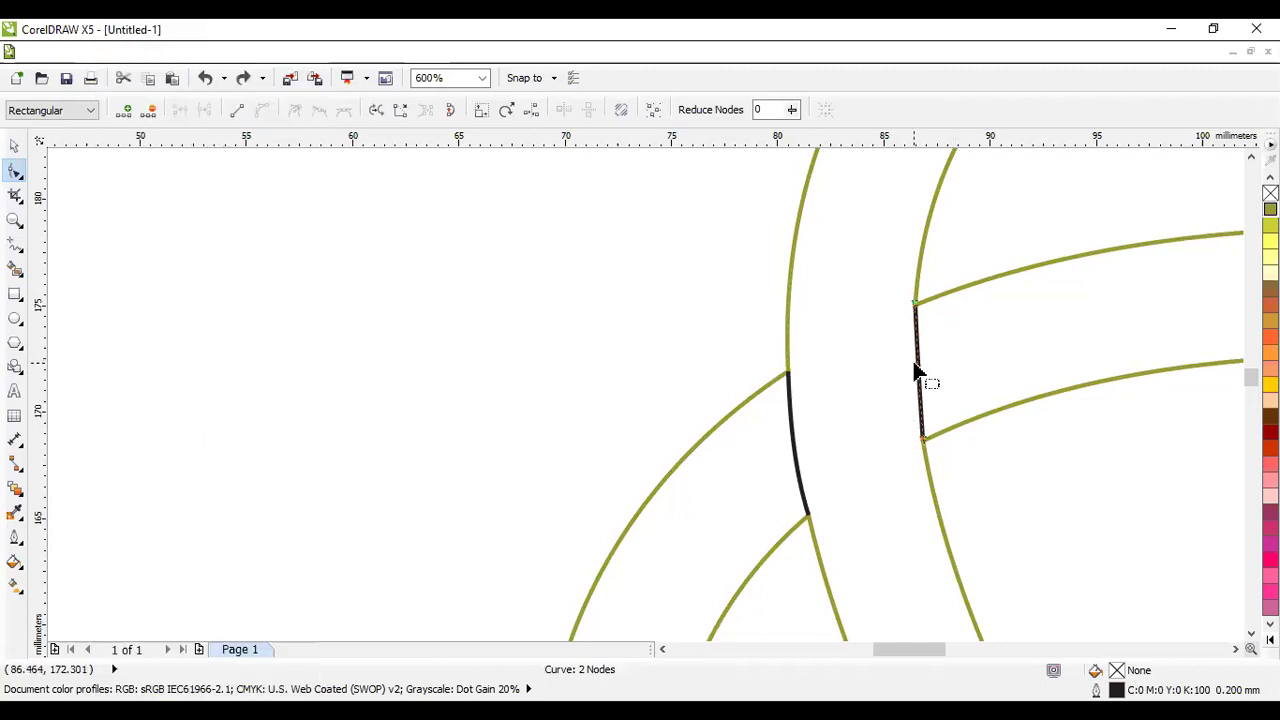
pyautogui.moveTo(918, 372); pyautogui.dragTo(914, 375)
pyautogui.click(921, 385)
pyautogui.scroll(-2, 960, 400)
pyautogui.press('space')
pyautogui.click(560, 271)
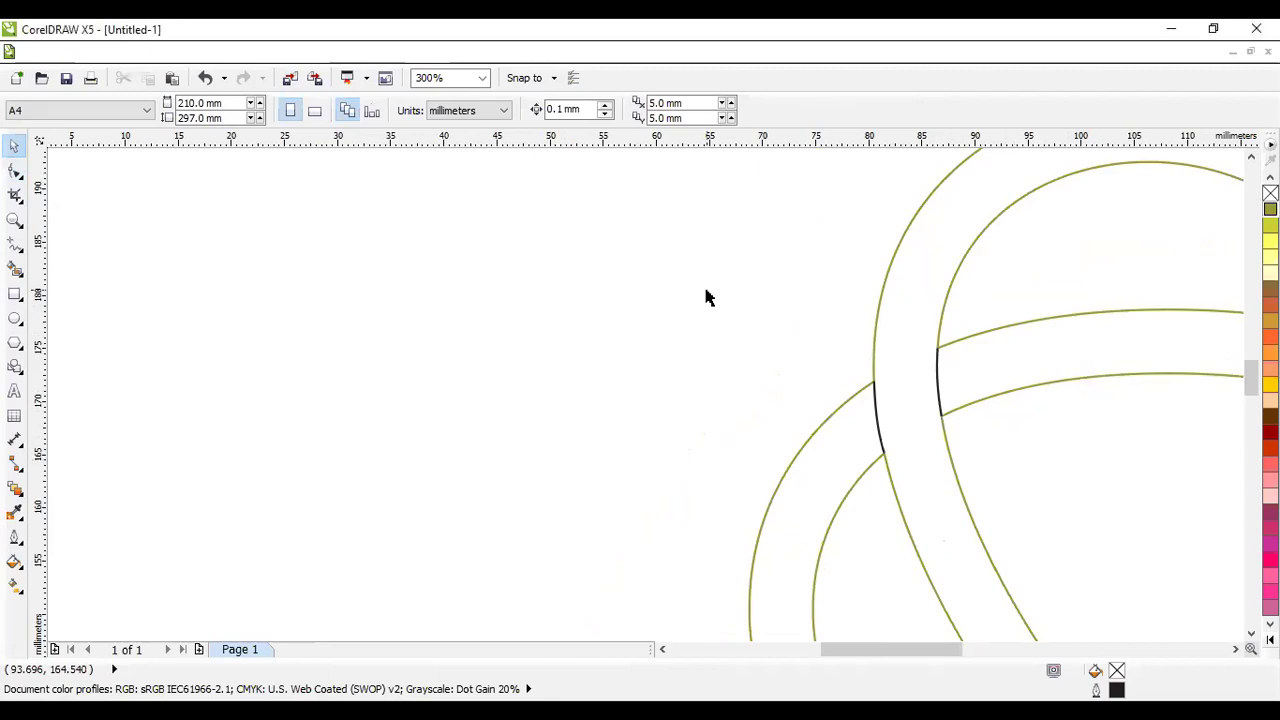
# - Convert the upper slanted line at the upper-right crossing to a curve and bow it slightly upward to match the strand's outer edge
pyautogui.hotkey('shift', 'F4')
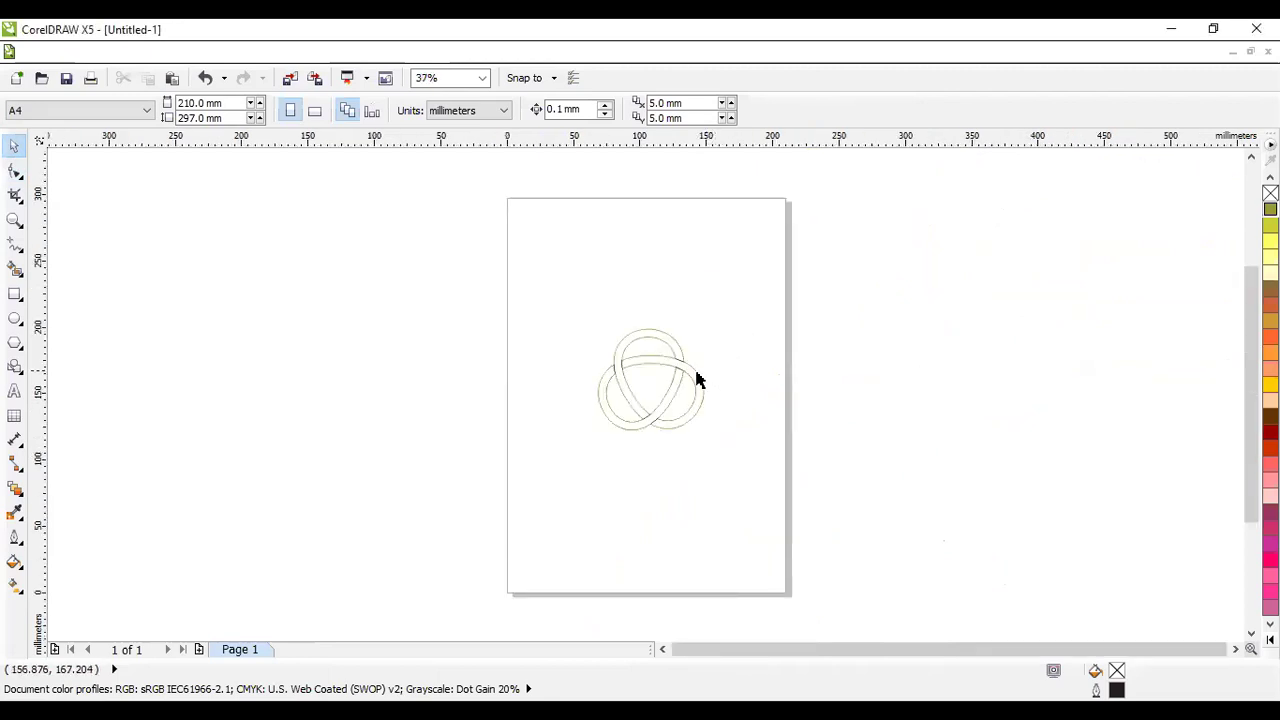
pyautogui.scroll(3, 697, 380)
pyautogui.scroll(2, 621, 313)
pyautogui.scroll(-1, 624, 310)
pyautogui.scroll(1, 551, 266)
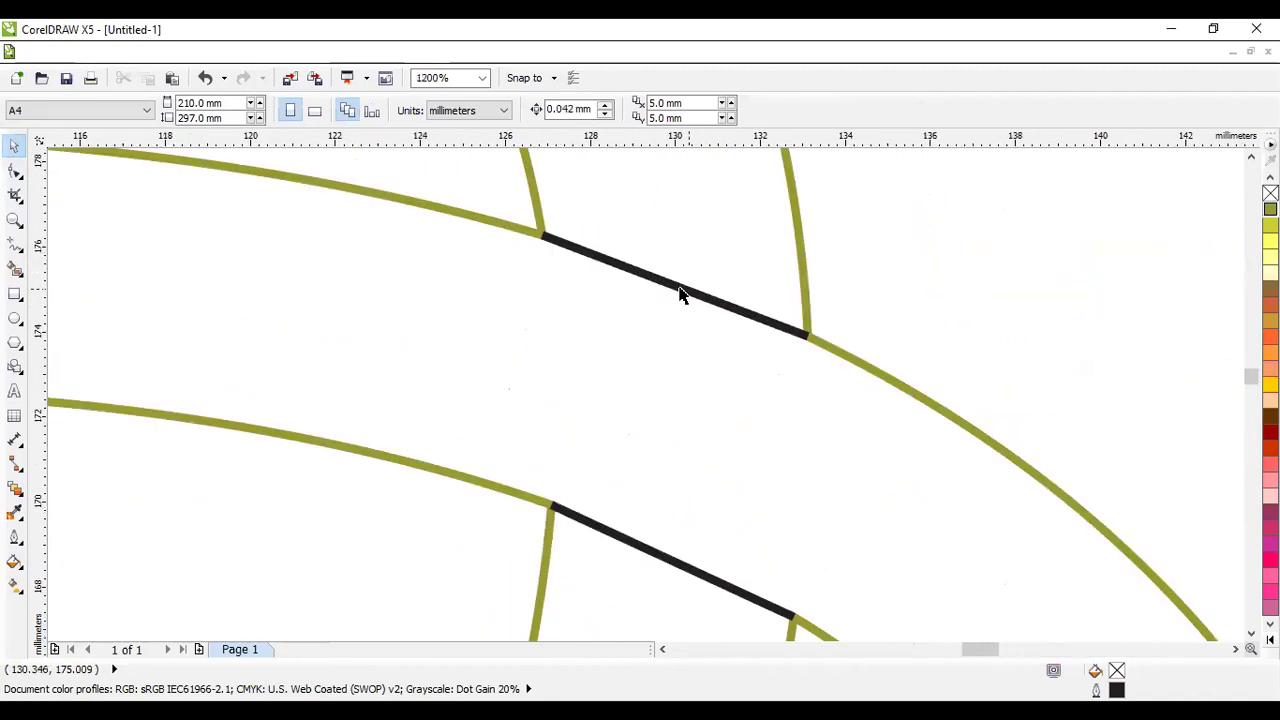
pyautogui.click(646, 276)
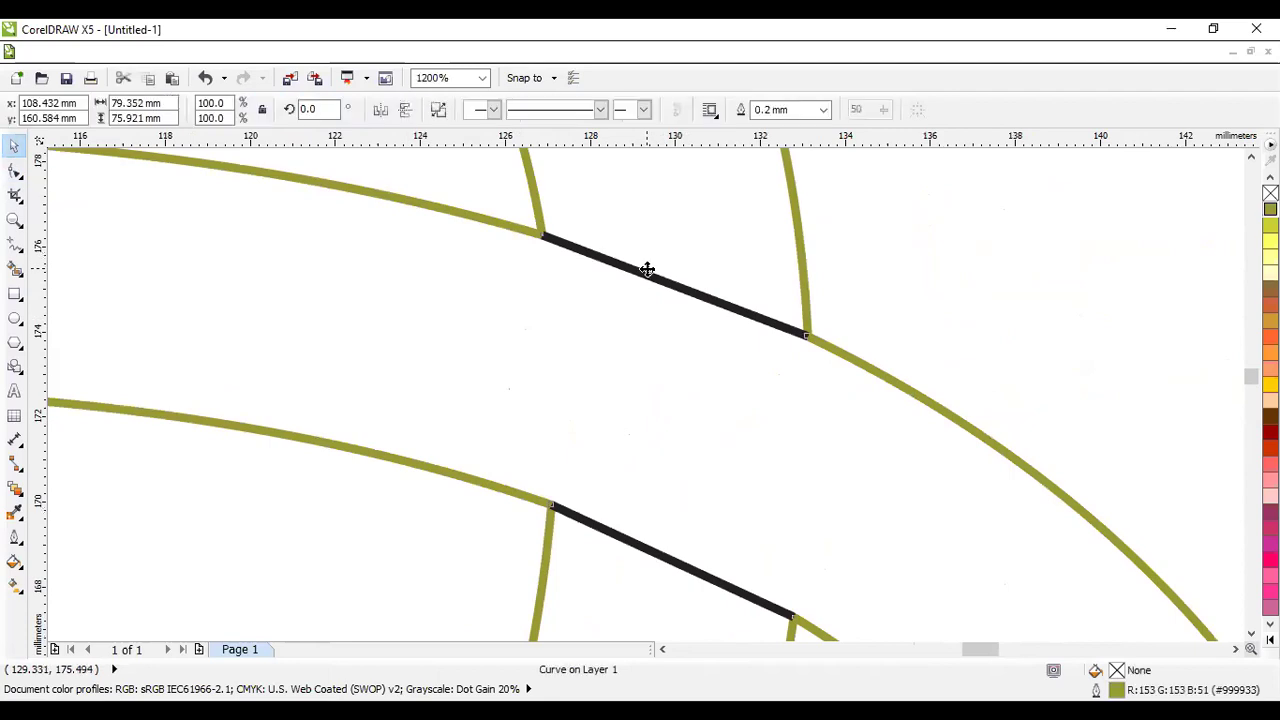
pyautogui.click(15, 170)
pyautogui.moveTo(440, 190); pyautogui.dragTo(911, 437)
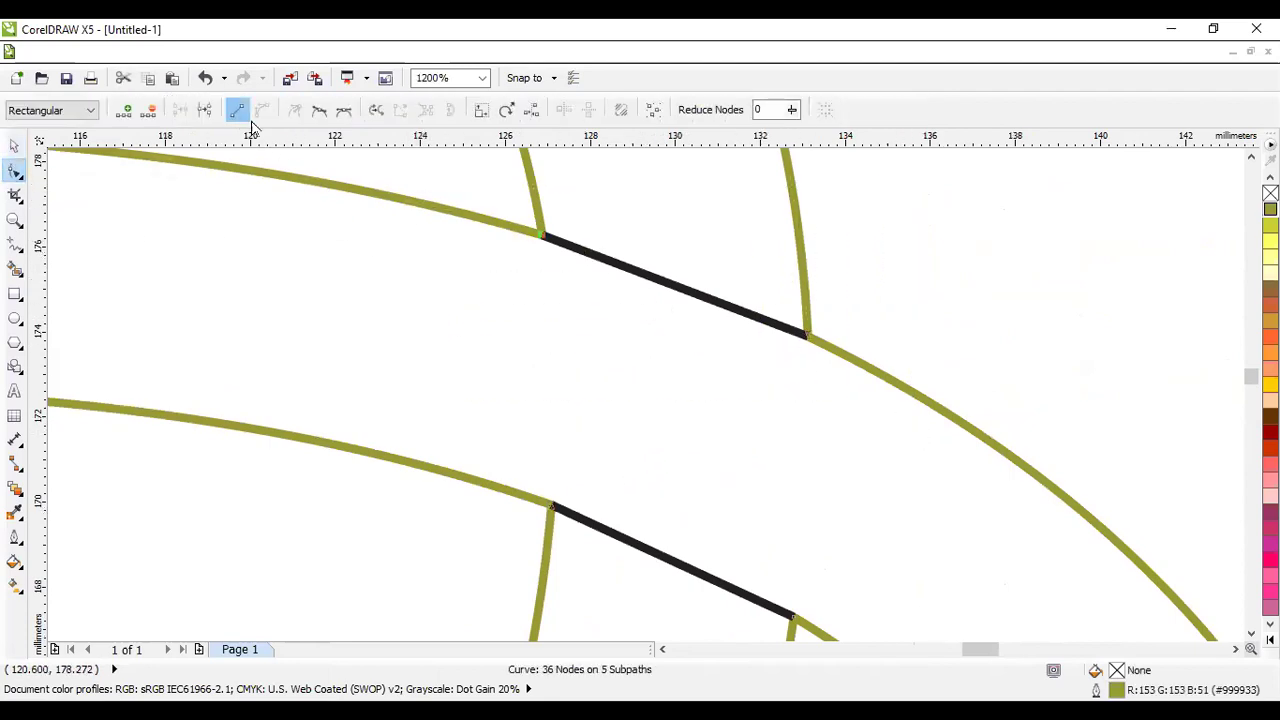
pyautogui.click(577, 252)
pyautogui.moveTo(528, 214); pyautogui.dragTo(871, 409)
pyautogui.click(257, 113)
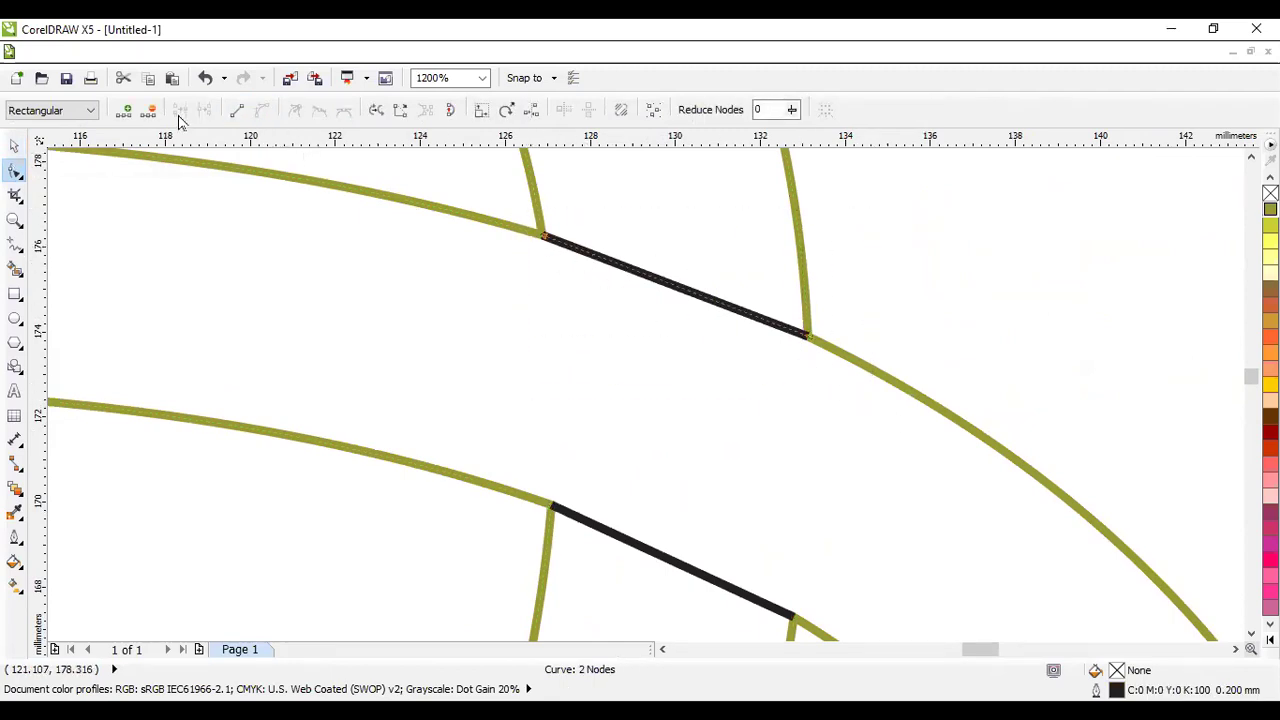
pyautogui.moveTo(668, 284); pyautogui.dragTo(669, 288)
# - Convert the lower slanted line at the upper-right crossing to a curve and bow it upward to continue the strand's inner edge
pyautogui.click(683, 573)
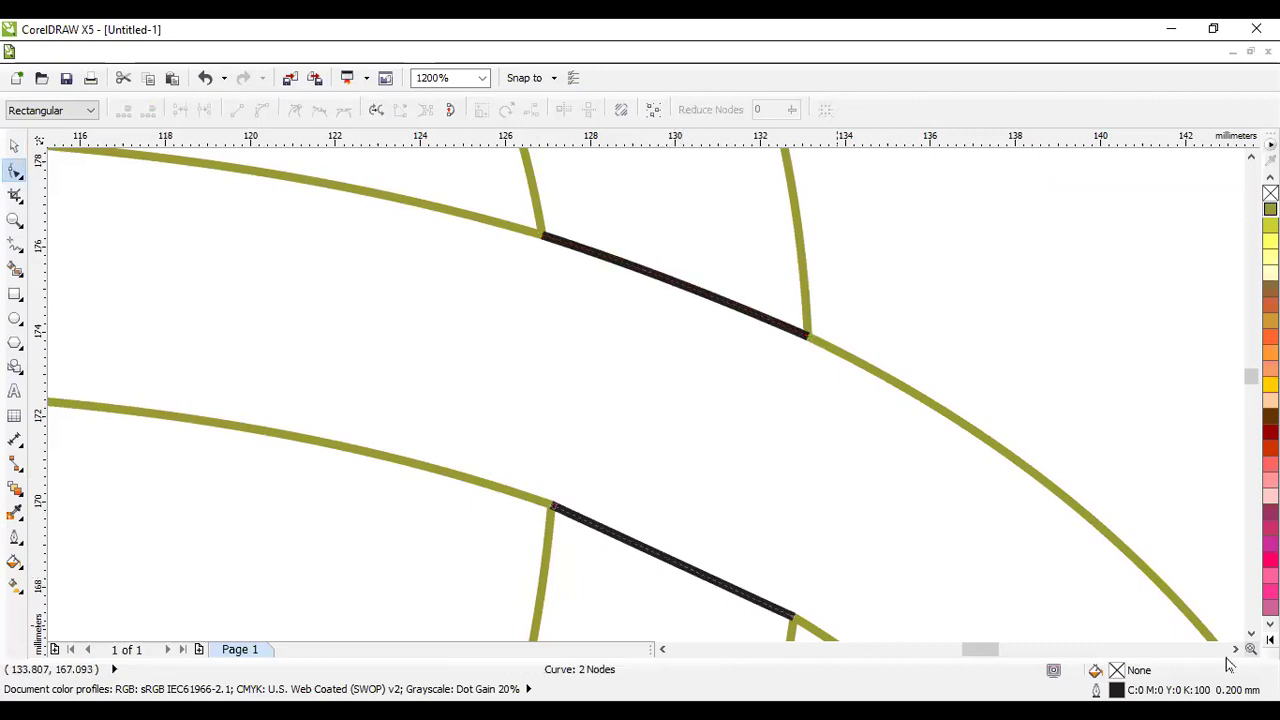
pyautogui.scroll(-3, 683, 573)
pyautogui.moveTo(530, 280); pyautogui.dragTo(910, 474)
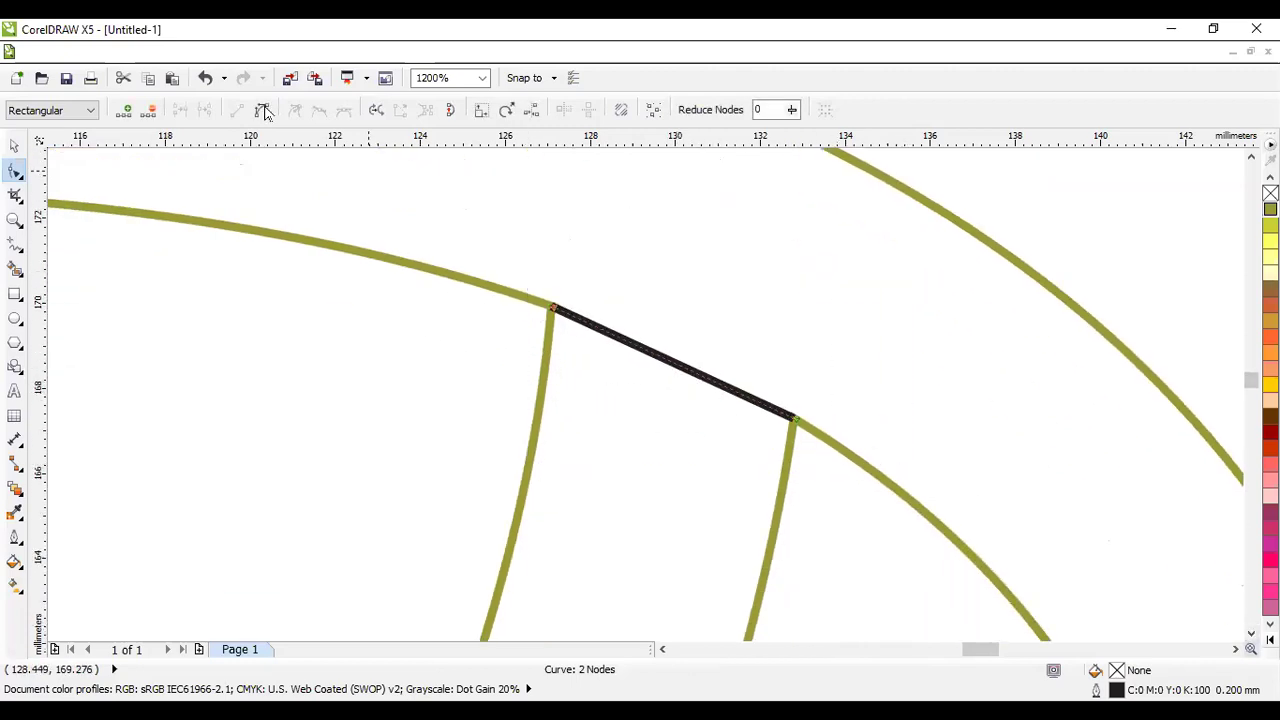
pyautogui.moveTo(665, 362); pyautogui.dragTo(660, 352)
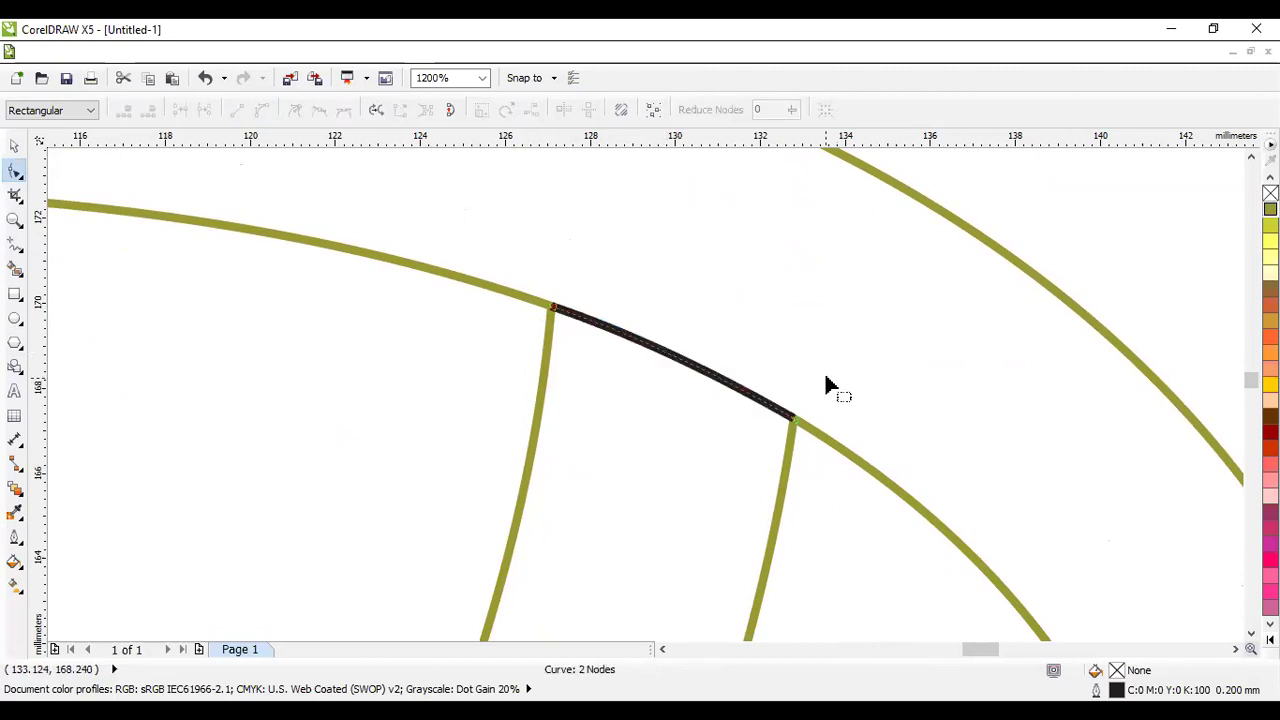
# - Convert the upper slanted line at the lower crossing to a curve and bow it downward to continue the rising strand's edge
pyautogui.scroll(-2, 837, 494)
pyautogui.moveTo(1250, 632); pyautogui.dragTo(1250, 632)
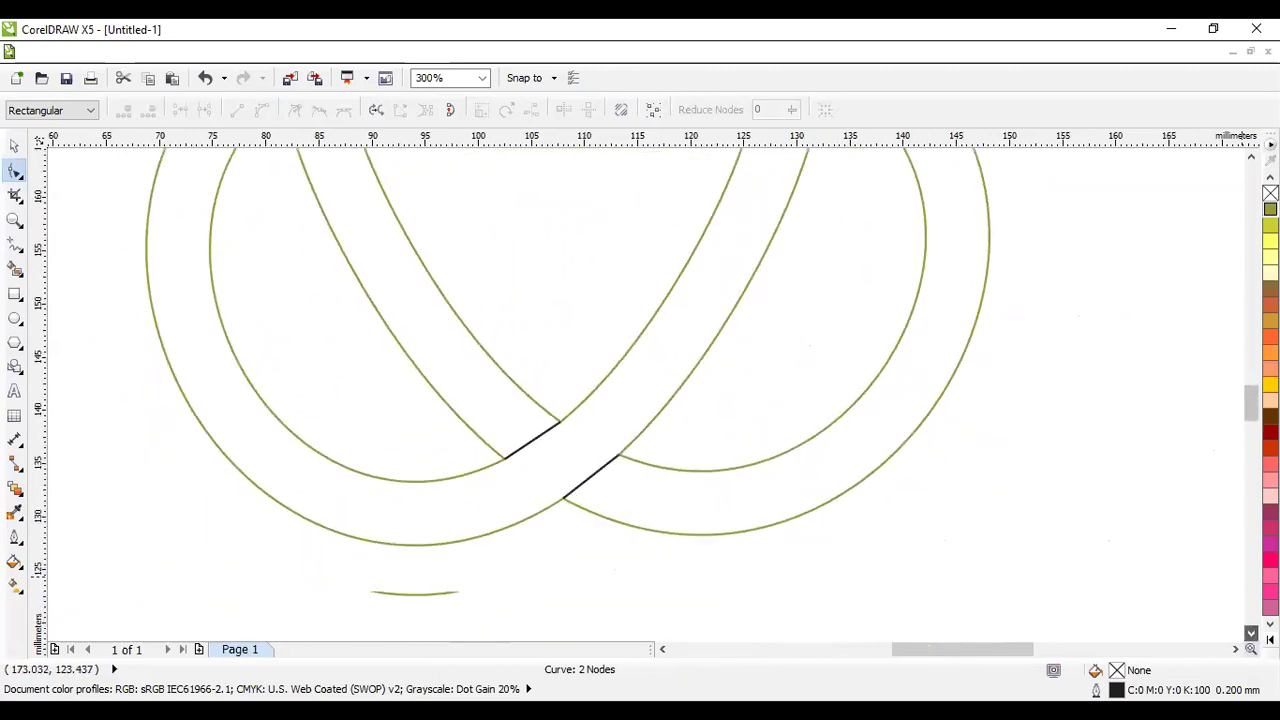
pyautogui.scroll(1, 524, 463)
pyautogui.click(518, 435)
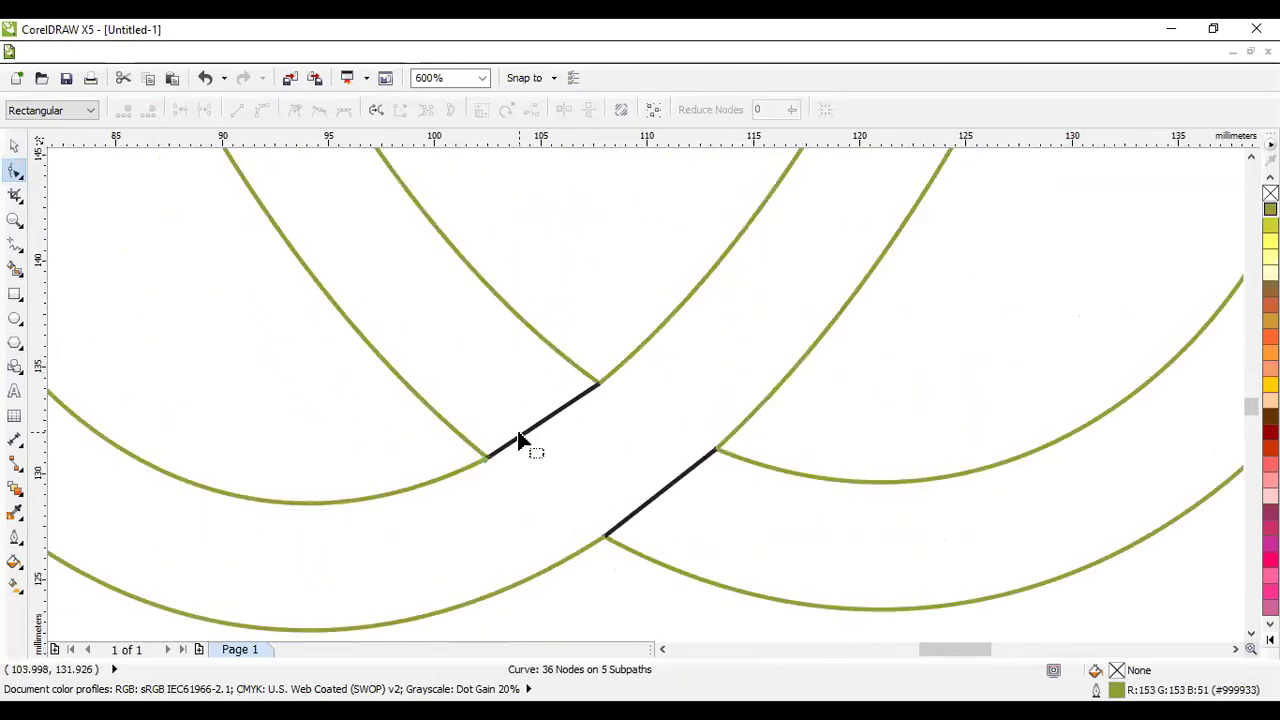
pyautogui.moveTo(449, 449); pyautogui.dragTo(490, 462)
pyautogui.click(618, 362)
pyautogui.click(581, 401)
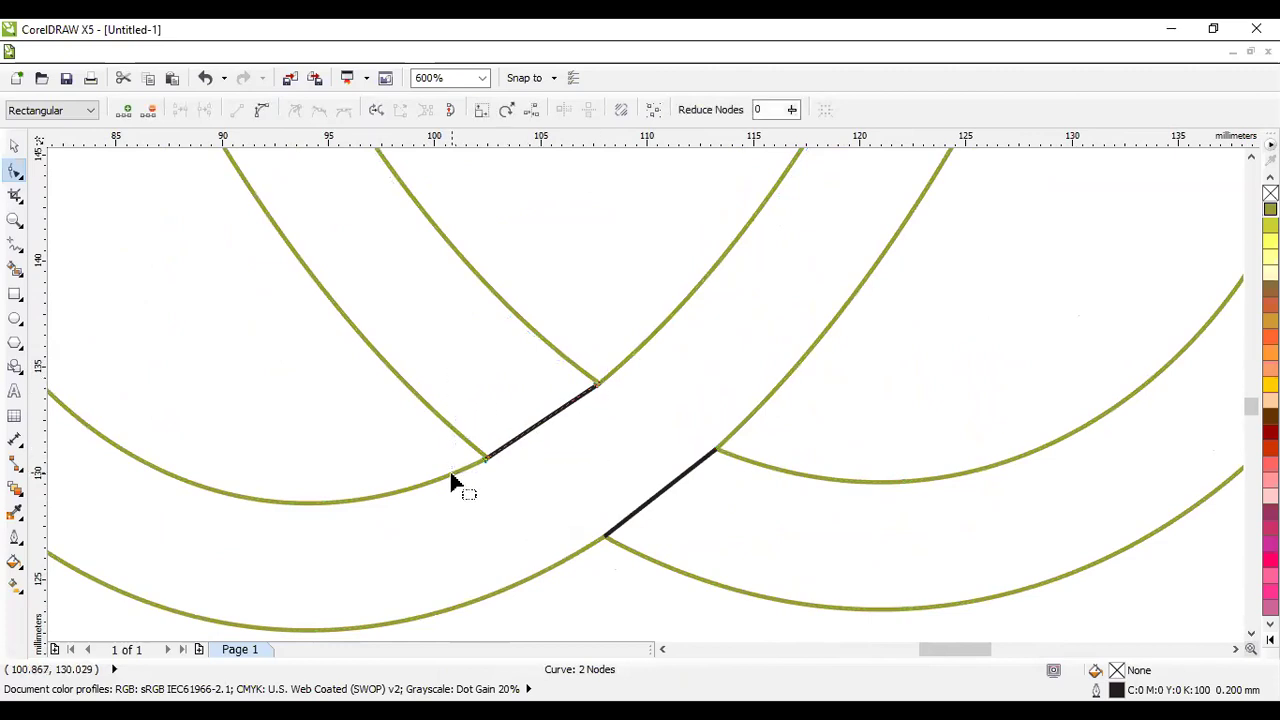
pyautogui.click(263, 112)
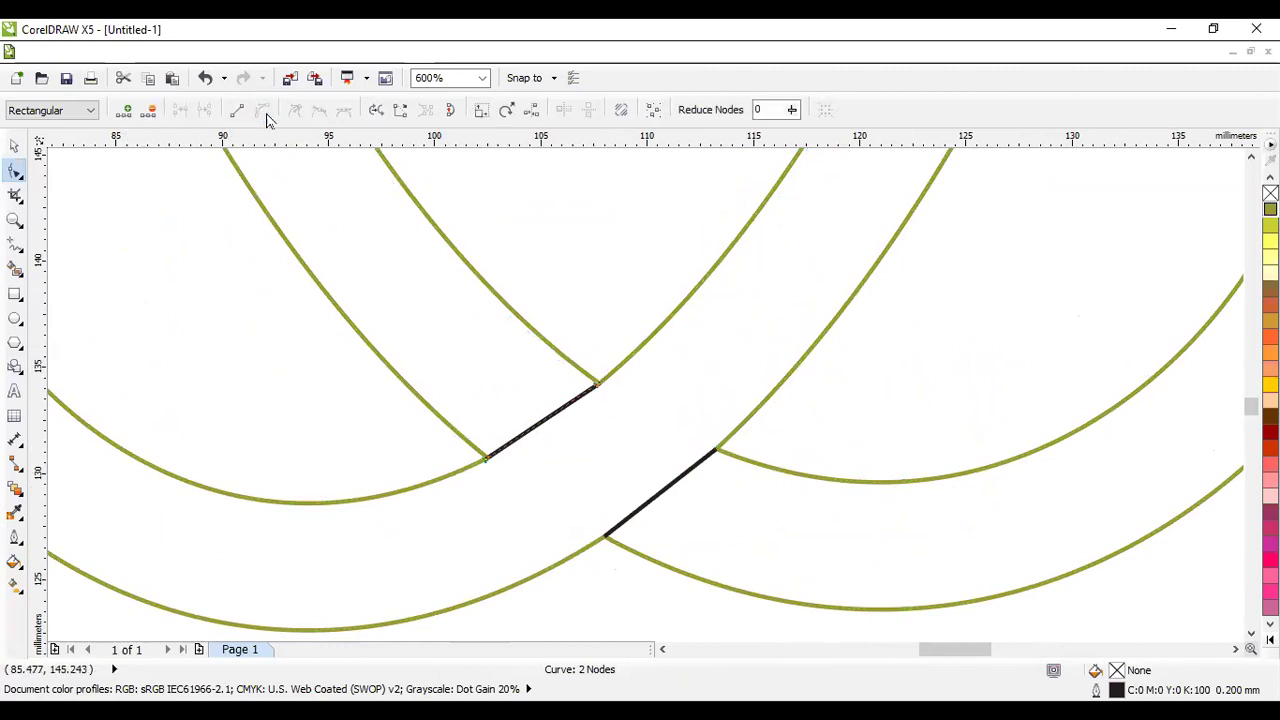
pyautogui.moveTo(540, 428); pyautogui.dragTo(552, 436)
pyautogui.press('Tab')
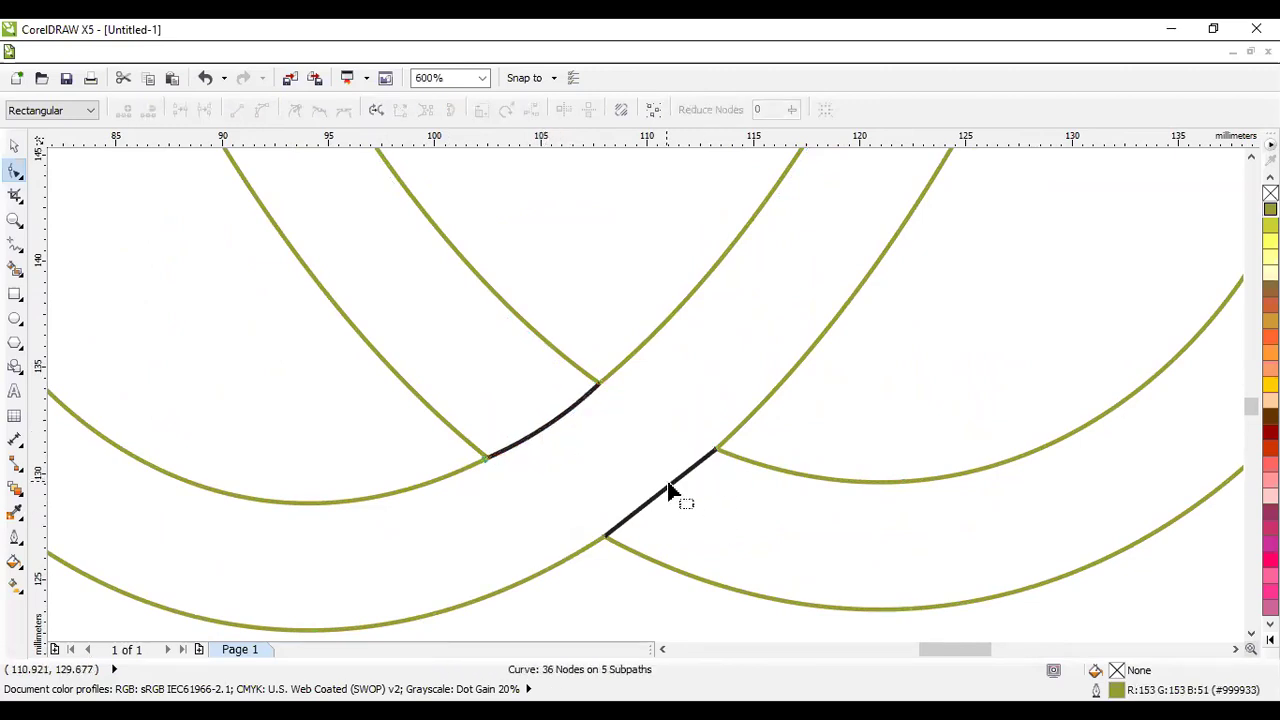
# - Convert the lower slanted line at the bottom crossing to a curve, bow it downward along the strand's outer edge, and deselect everything
pyautogui.click(670, 490)
pyautogui.moveTo(738, 428); pyautogui.dragTo(566, 570)
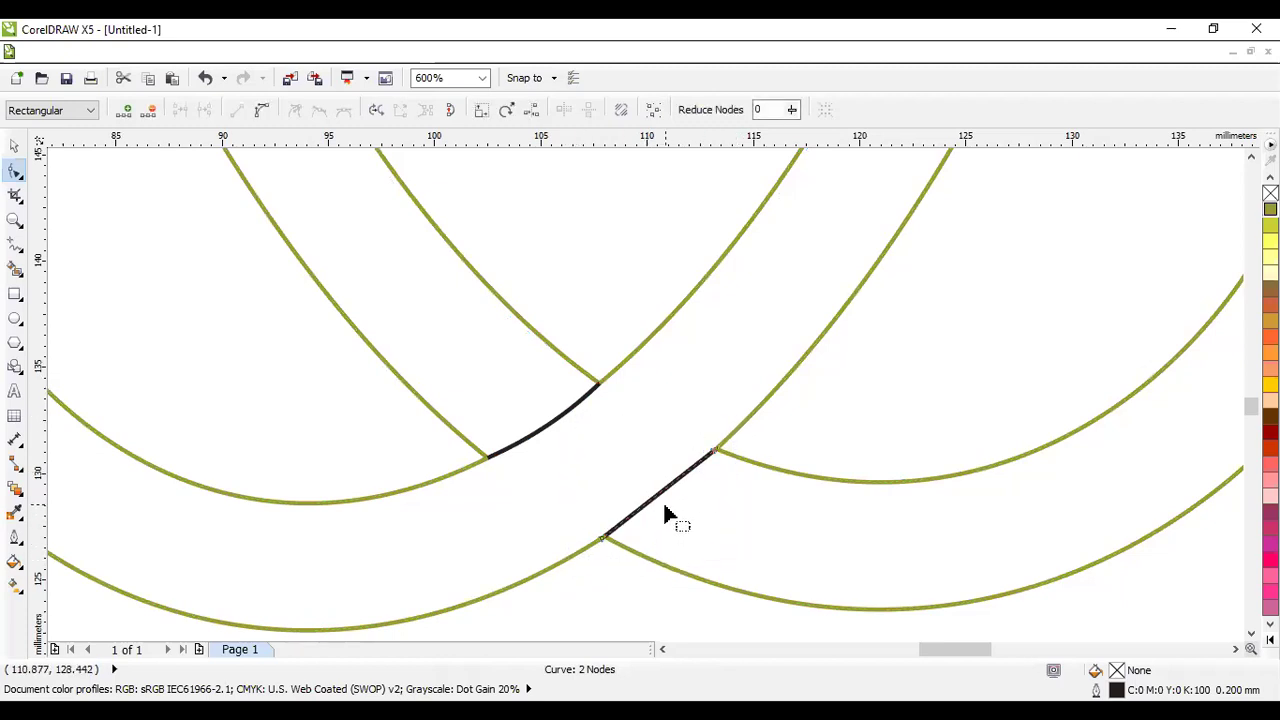
pyautogui.moveTo(658, 503); pyautogui.dragTo(666, 506)
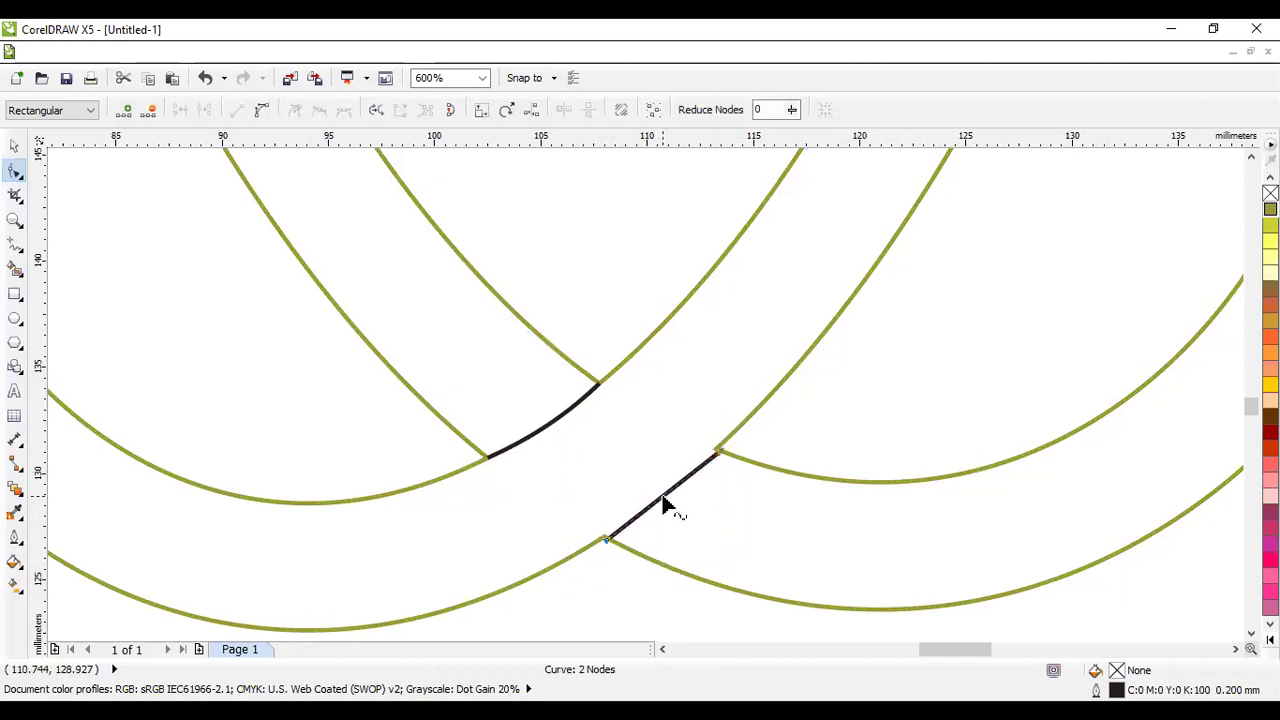
pyautogui.click(260, 113)
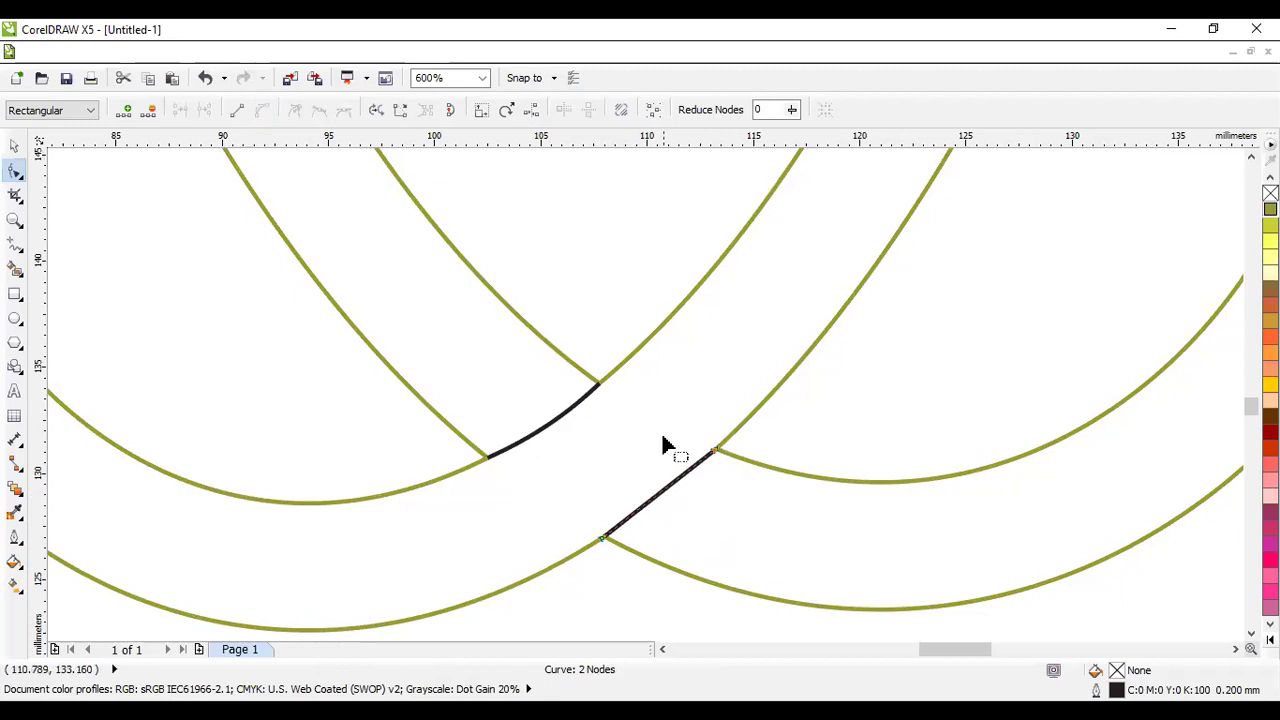
pyautogui.moveTo(666, 497); pyautogui.dragTo(674, 506)
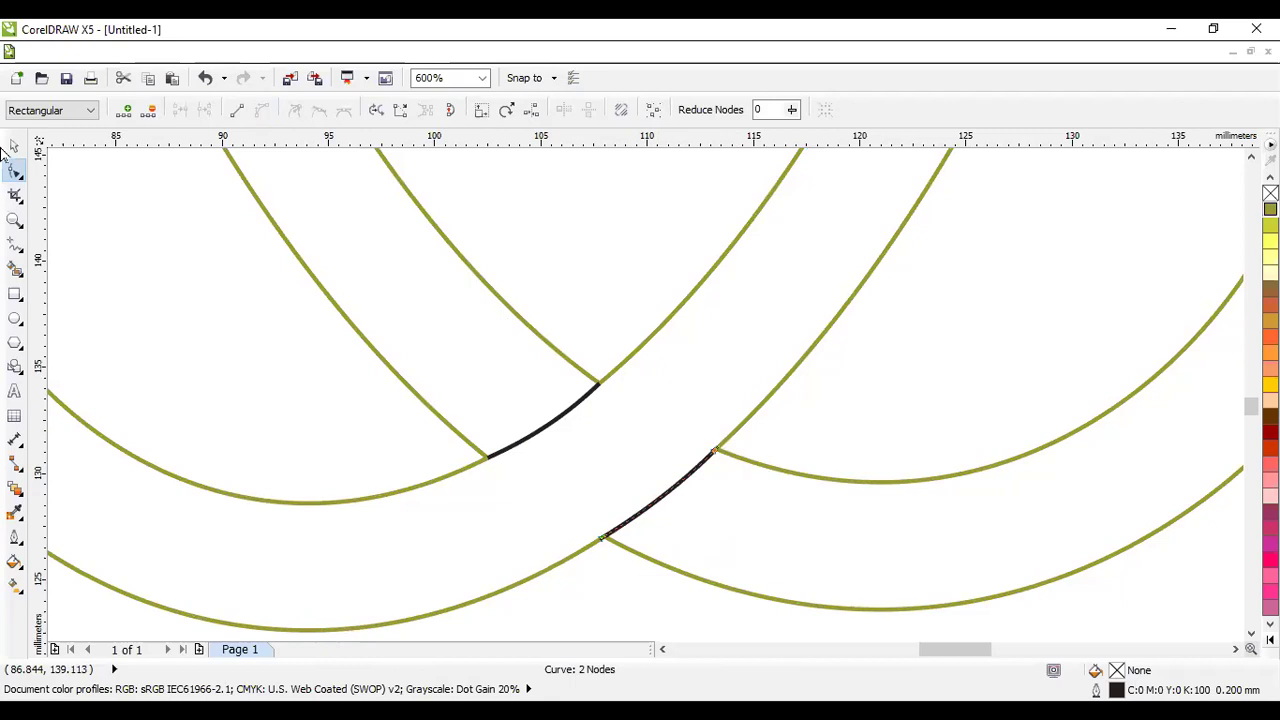
pyautogui.click(13, 147)
pyautogui.scroll(-1, 696, 387)
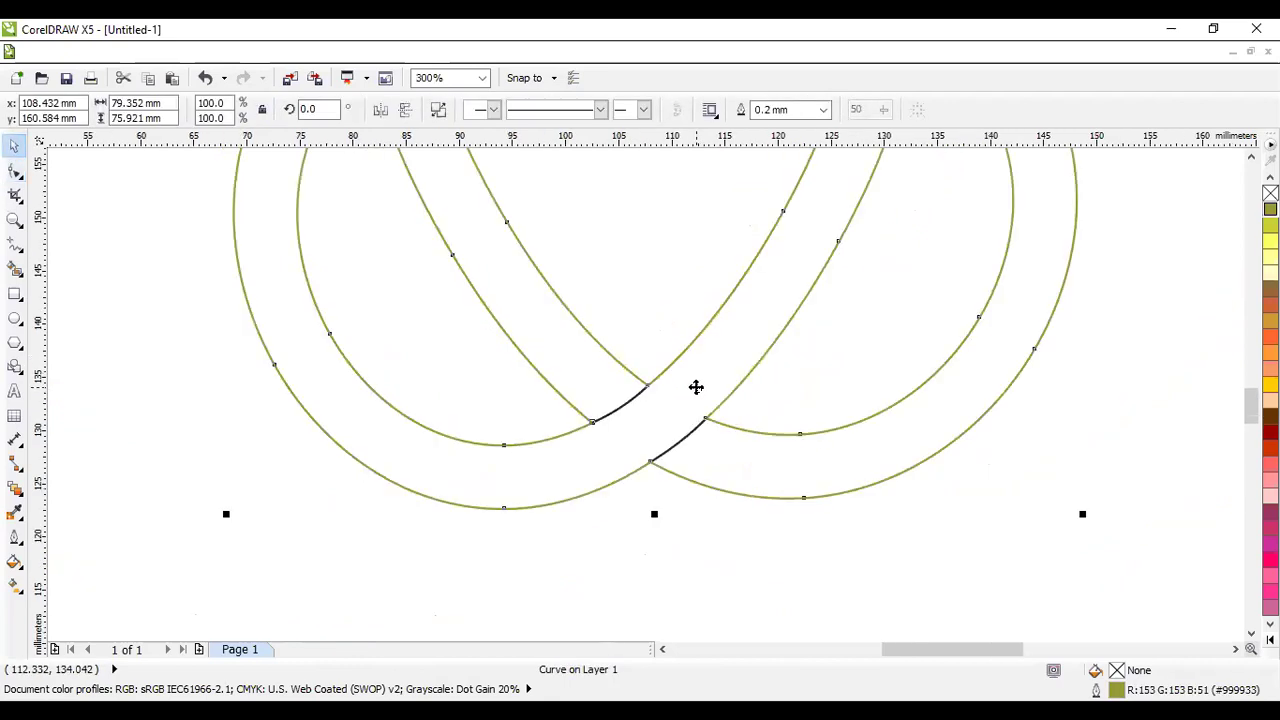
pyautogui.scroll(-1, 850, 323)
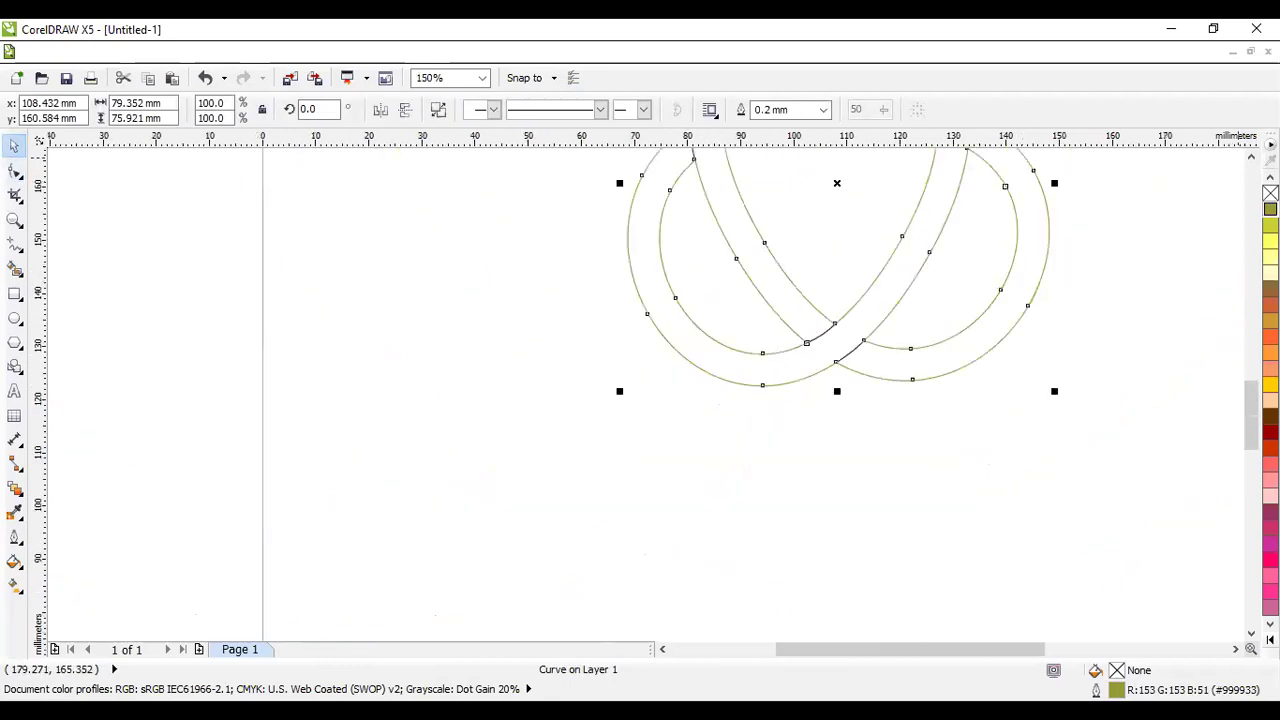
pyautogui.scroll(2, 1168, 177)
pyautogui.scroll(3, 838, 416)
pyautogui.click(1097, 234)
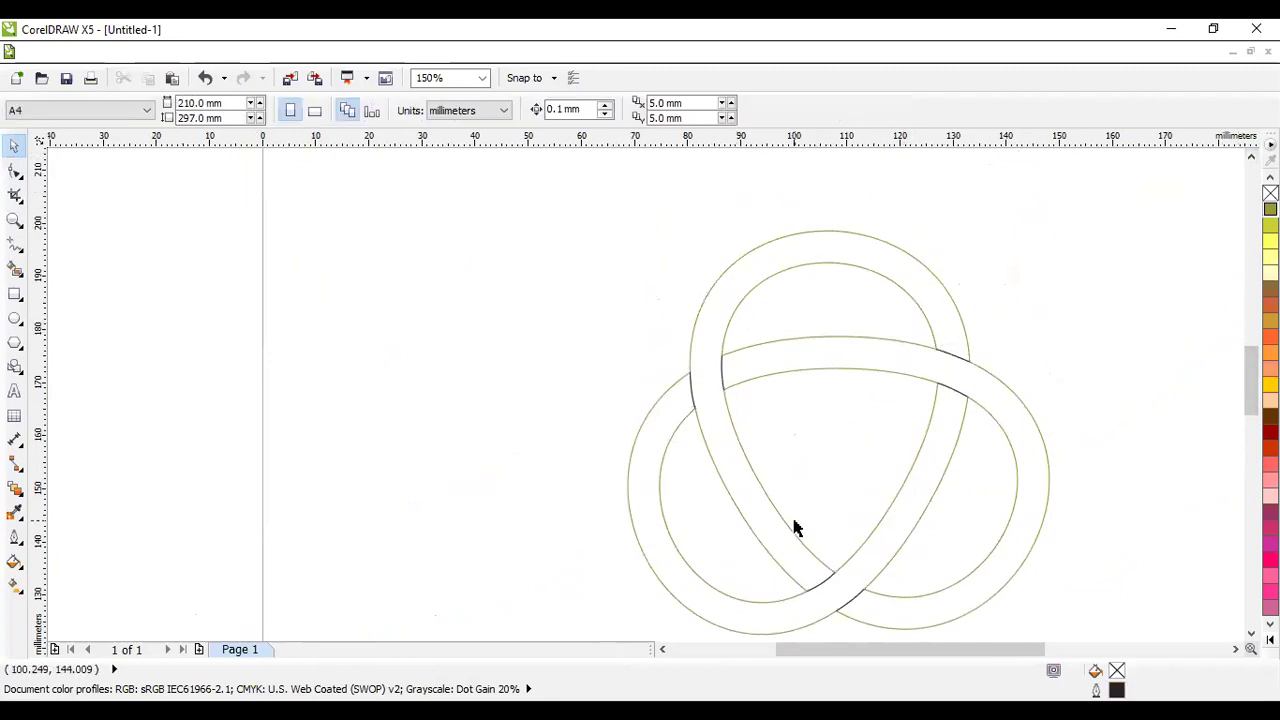
# - Fill the knot's three closed strands with the Smart Fill tool in the default blue with a 0.2 mm black outline
pyautogui.click(15, 267)
pyautogui.click(853, 247)
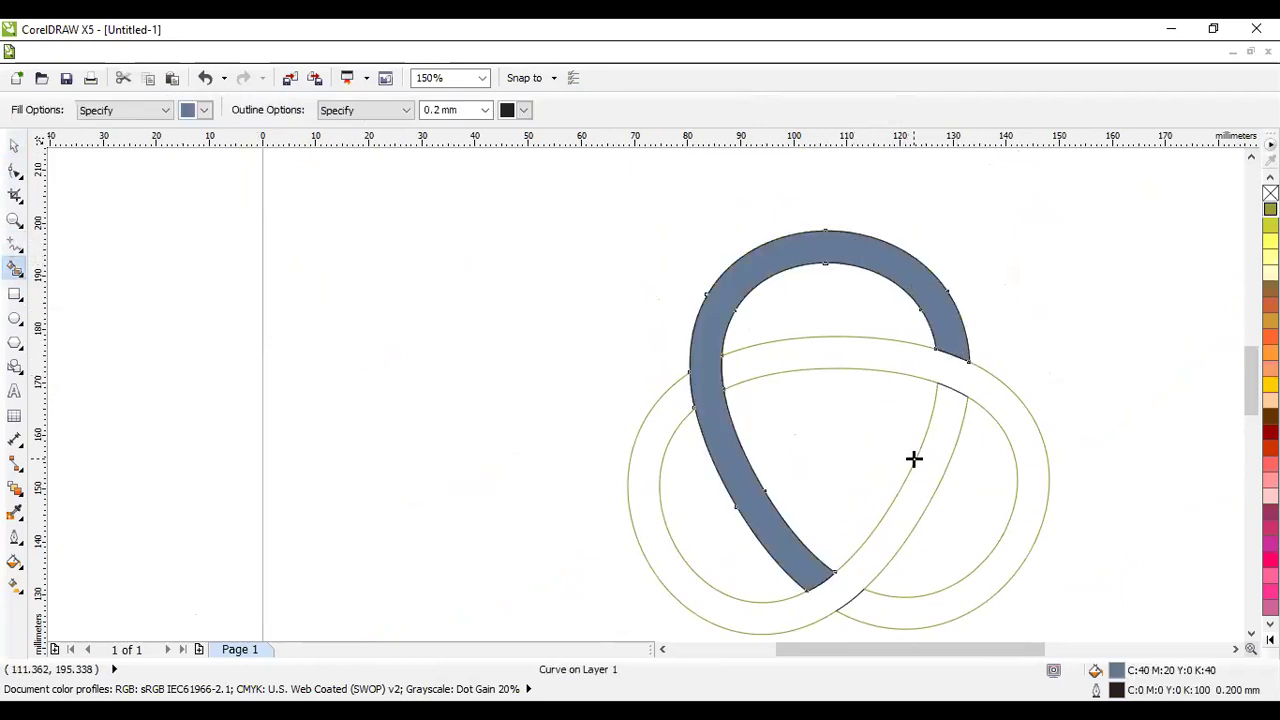
pyautogui.click(975, 589)
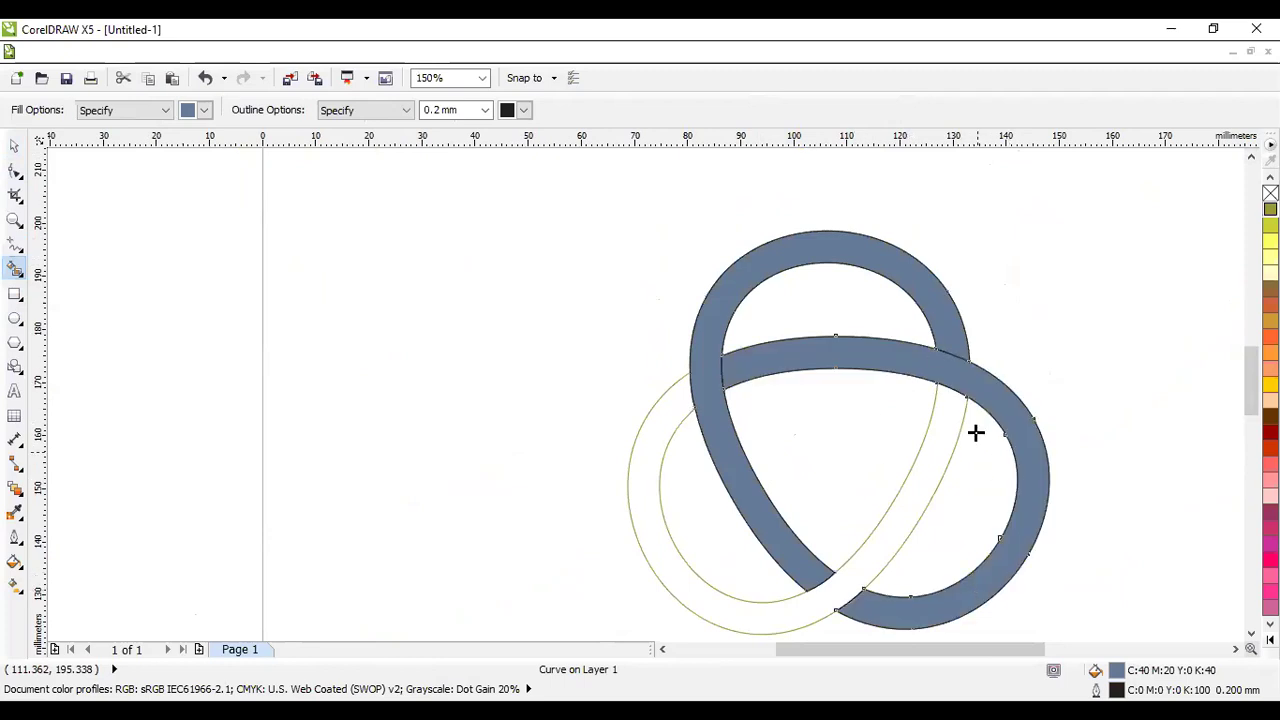
pyautogui.click(14, 146)
pyautogui.click(414, 257)
# - Recolour the top strand yellow, the right strand light orange and the lower-left strand brown, and deselect everything
pyautogui.click(877, 266)
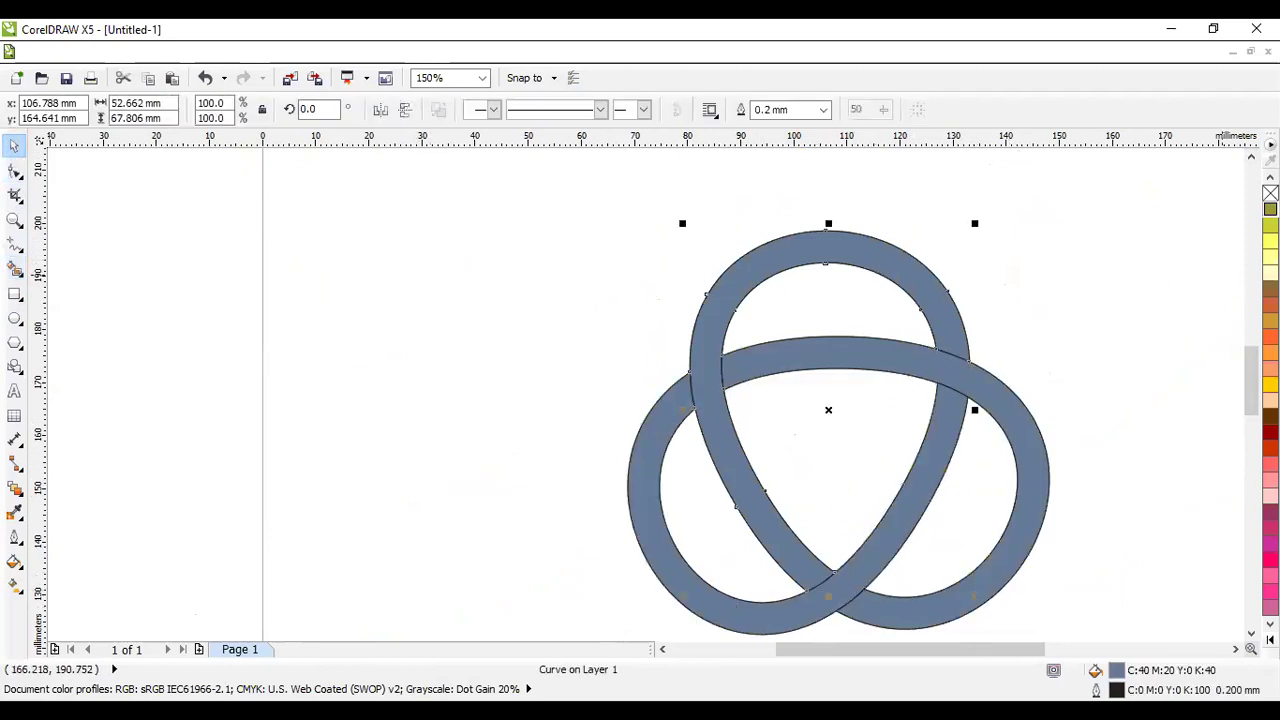
pyautogui.click(1270, 241)
pyautogui.click(1103, 351)
pyautogui.click(1006, 423)
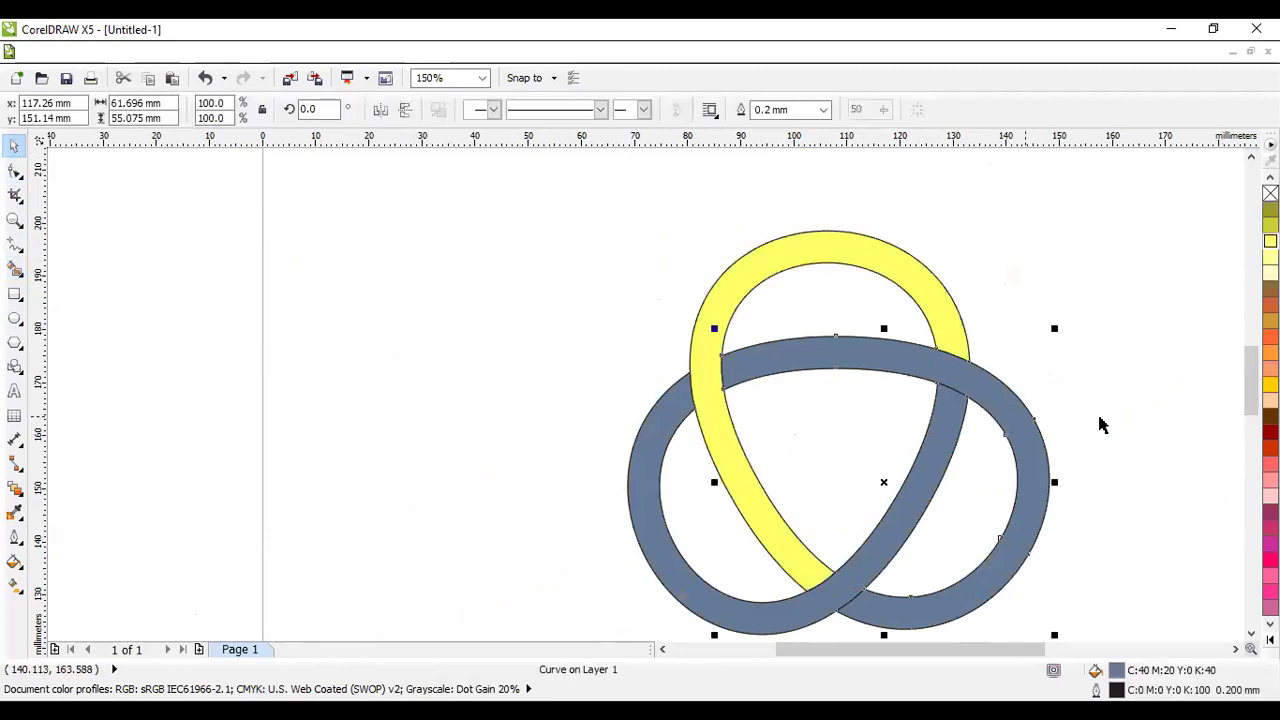
pyautogui.click(1270, 368)
pyautogui.click(800, 611)
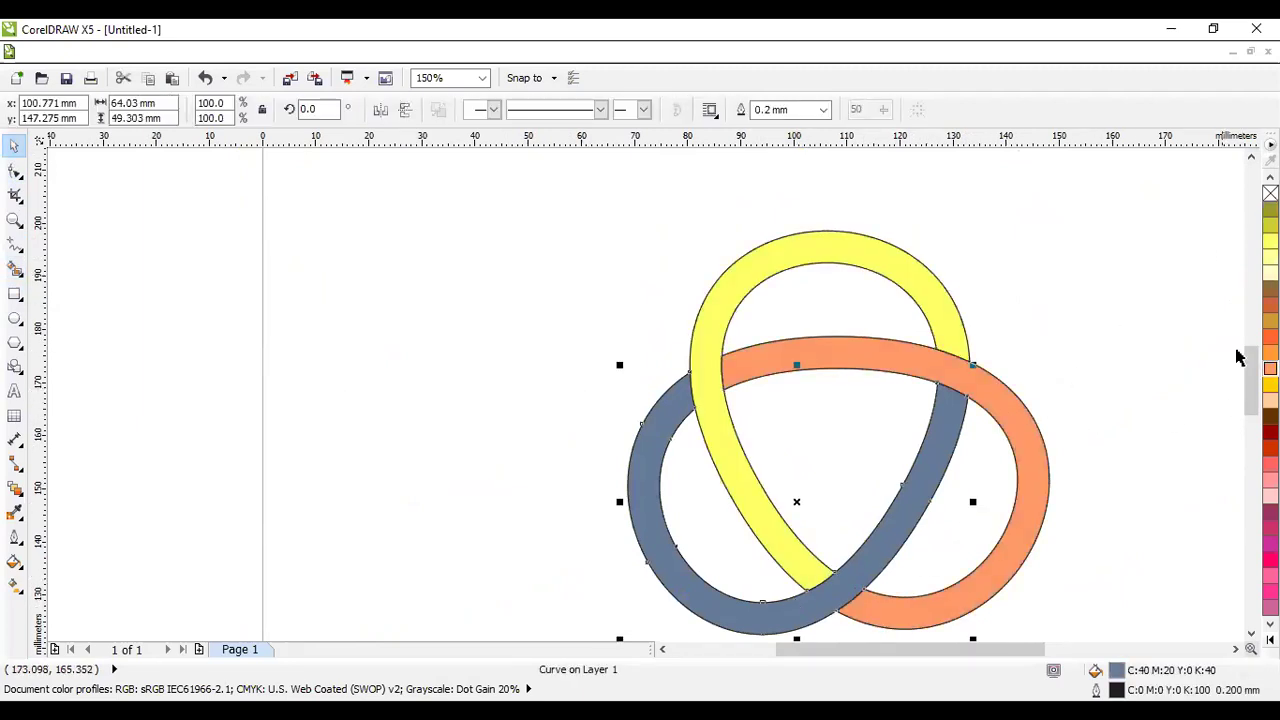
pyautogui.click(1270, 289)
pyautogui.click(1116, 350)
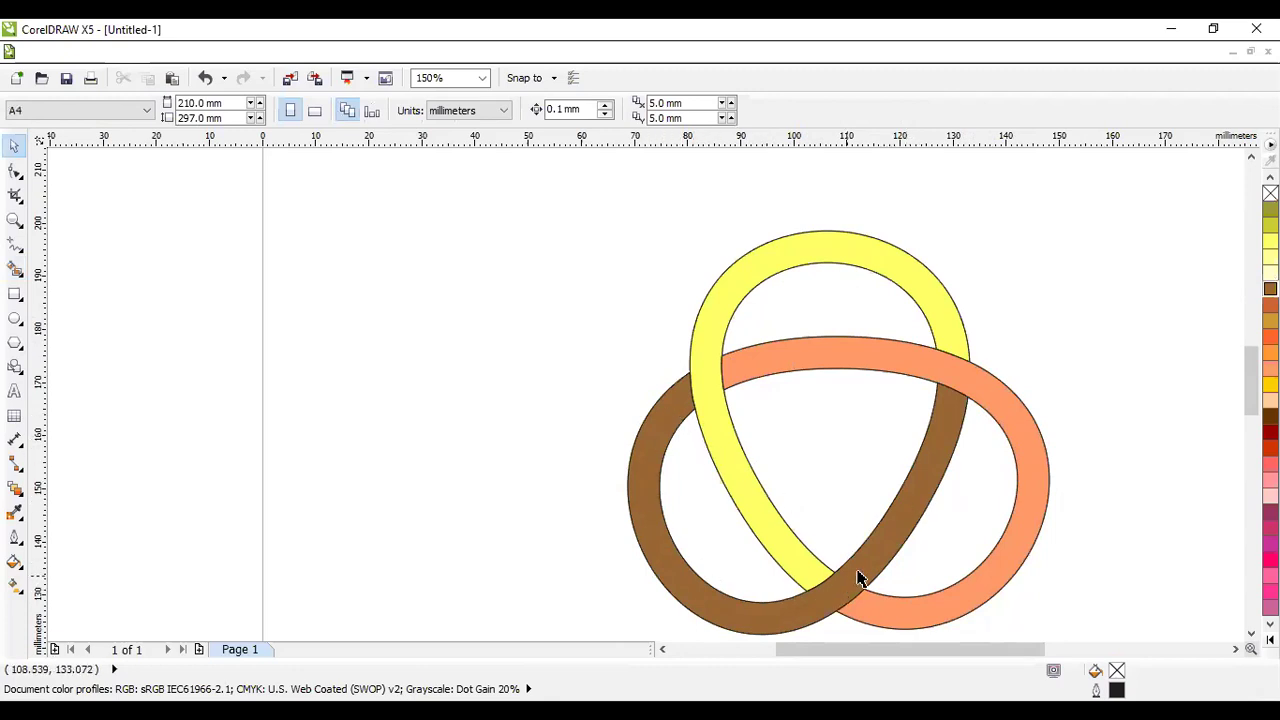
# - Duplicate the whole coloured knot, place the copy outside the page to its left, and group the copy
pyautogui.scroll(-2, 924, 482)
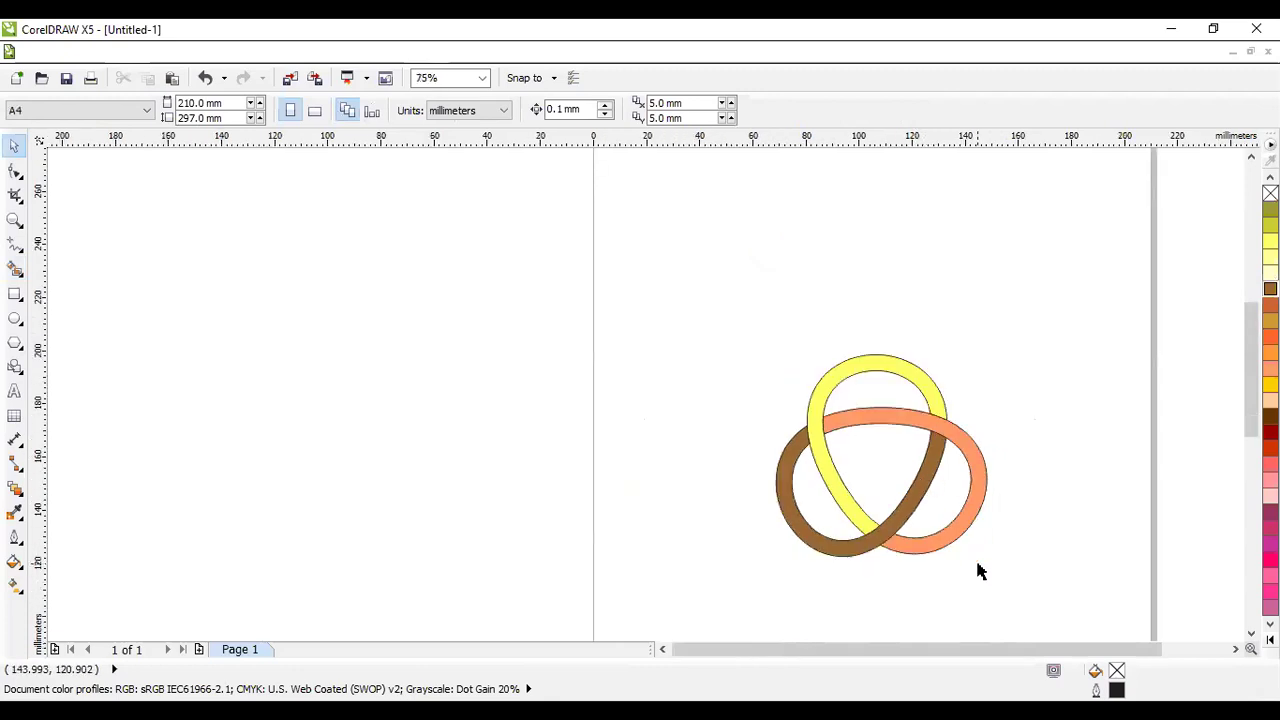
pyautogui.scroll(2, 979, 571)
pyautogui.scroll(-2, 979, 571)
pyautogui.moveTo(674, 271); pyautogui.dragTo(1023, 614)
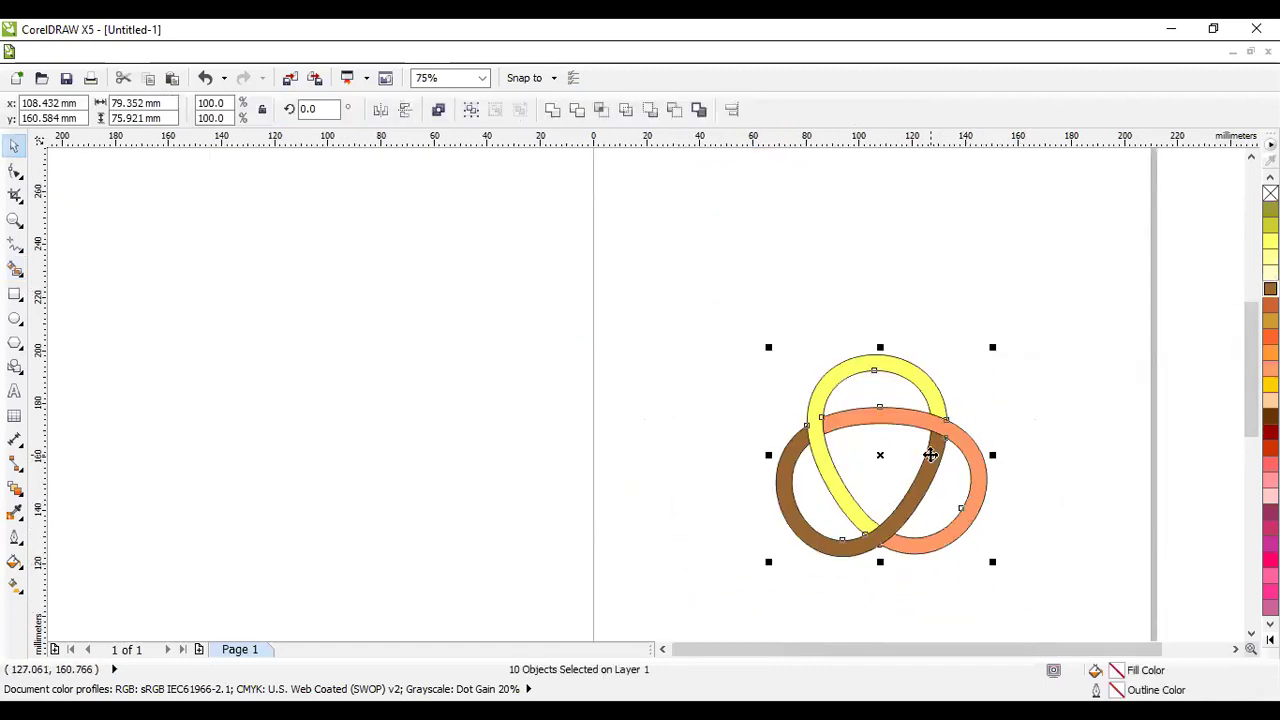
pyautogui.hotkey('ctrl', 'd')
pyautogui.moveTo(932, 453); pyautogui.dragTo(731, 287)
pyautogui.moveTo(435, 443); pyautogui.dragTo(413, 445)
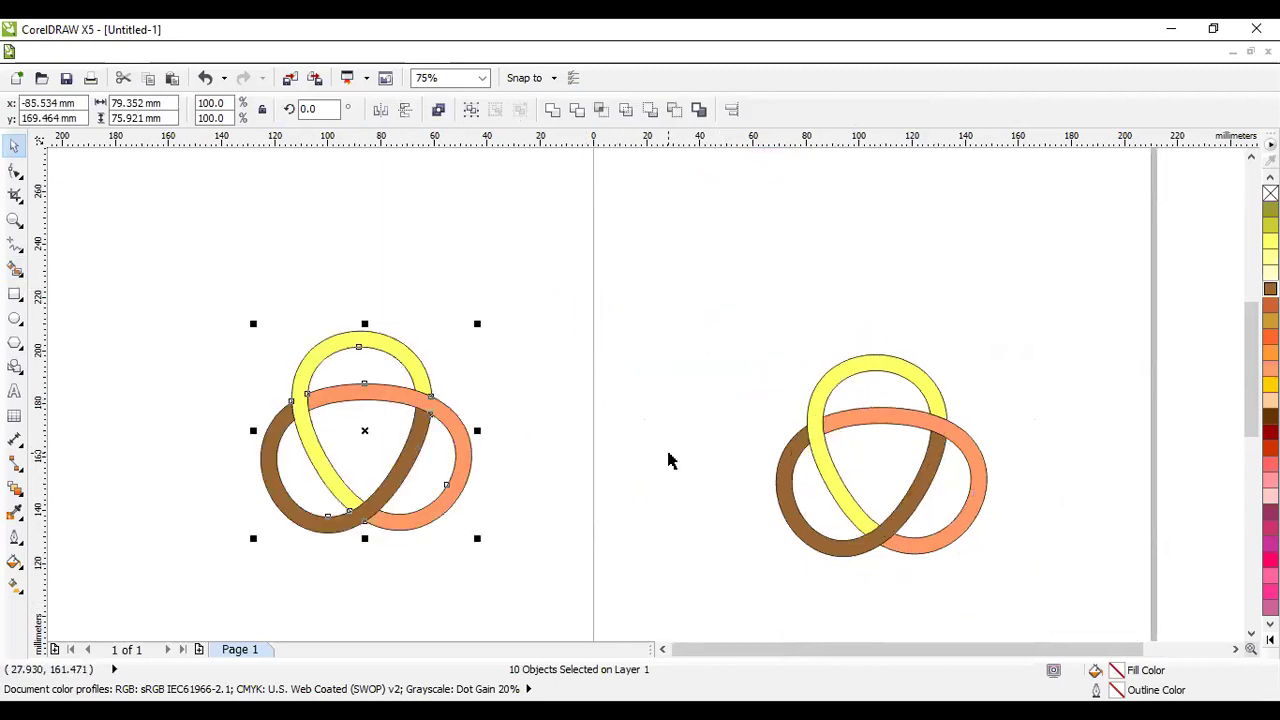
pyautogui.hotkey('ctrl', 'g')
pyautogui.click(1022, 563)
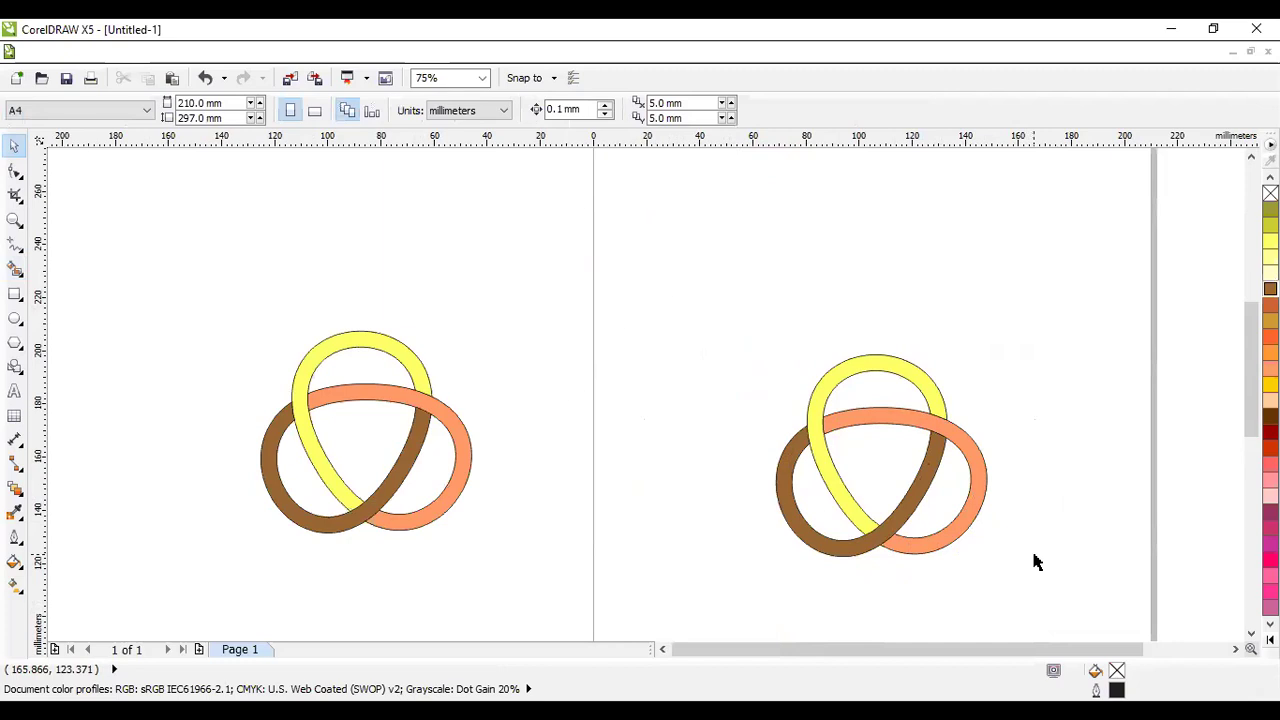
# - Remove the fill from all three strands of the original knot on the page and deselect them
pyautogui.scroll(-2, 1190, 632)
pyautogui.hscroll(3, 866, 509)
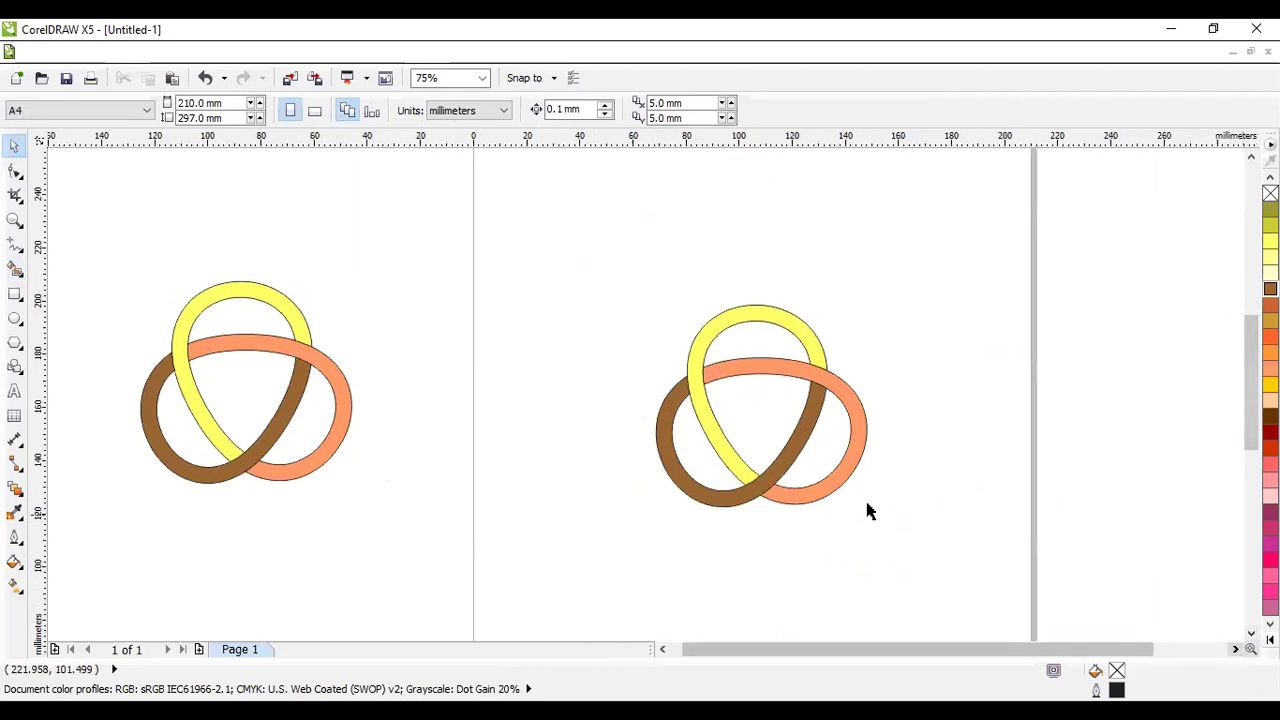
pyautogui.scroll(2, 777, 509)
pyautogui.scroll(-1, 777, 507)
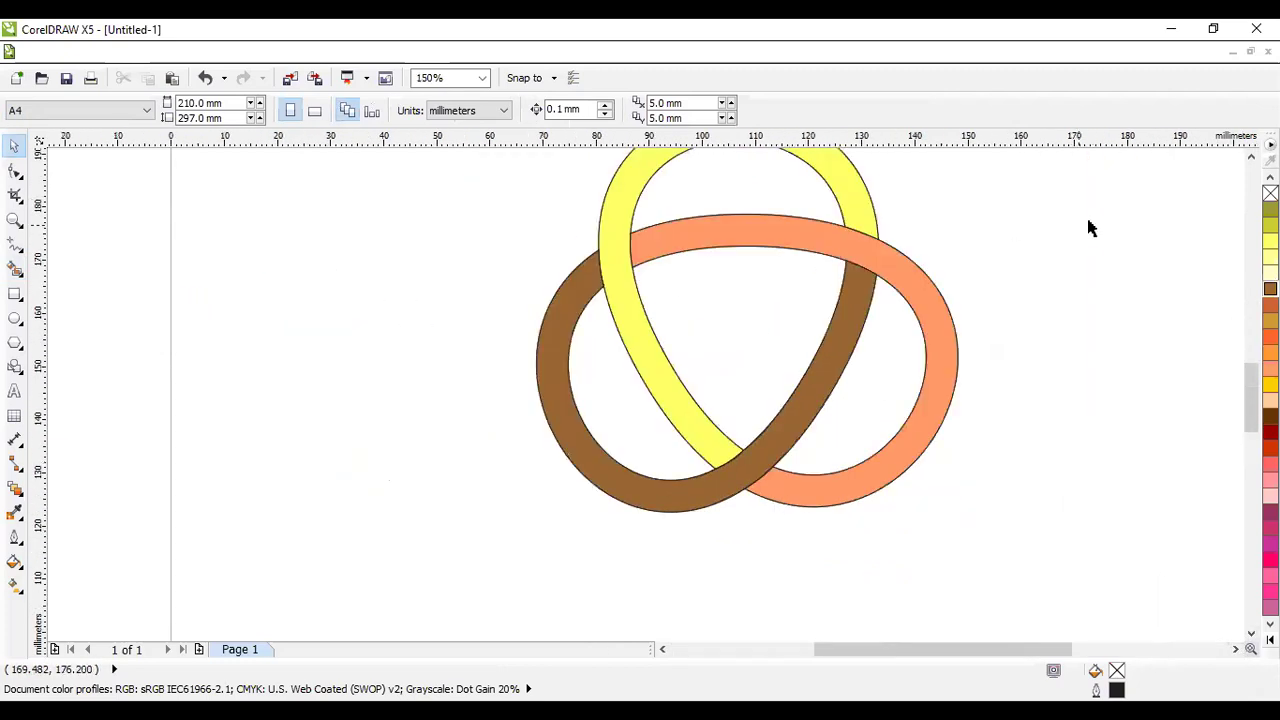
pyautogui.scroll(2, 646, 392)
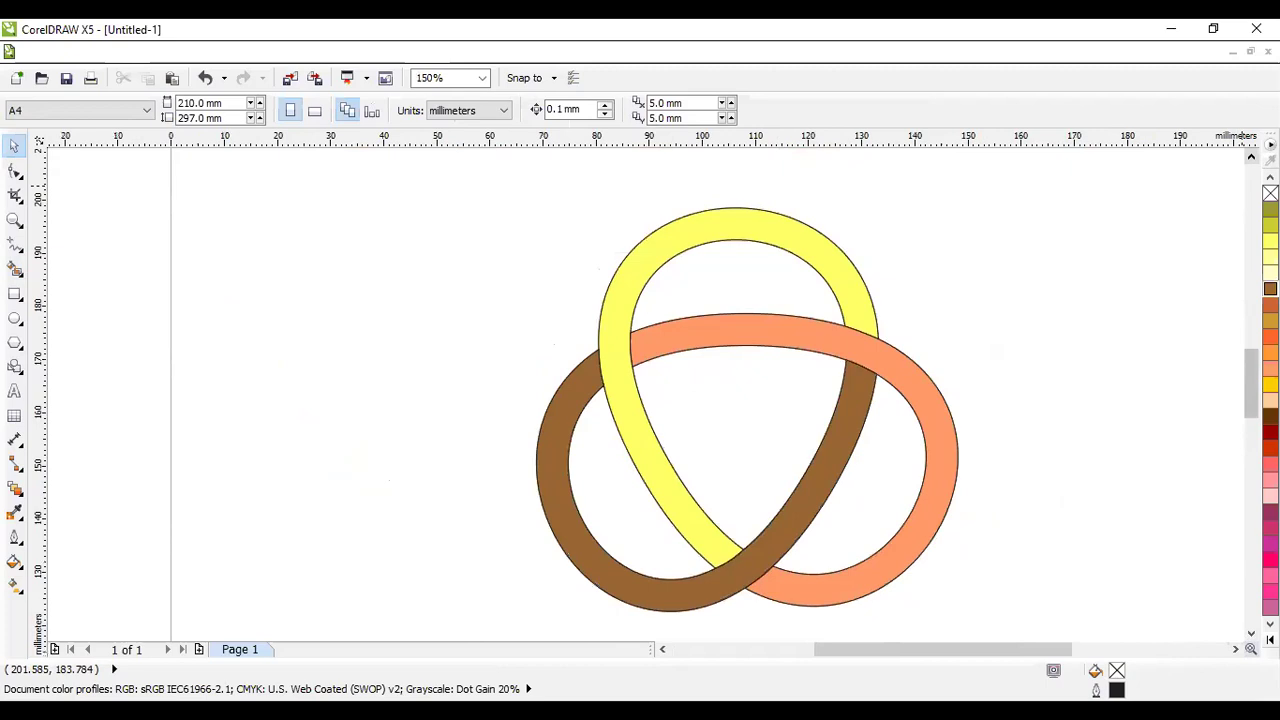
pyautogui.click(780, 226)
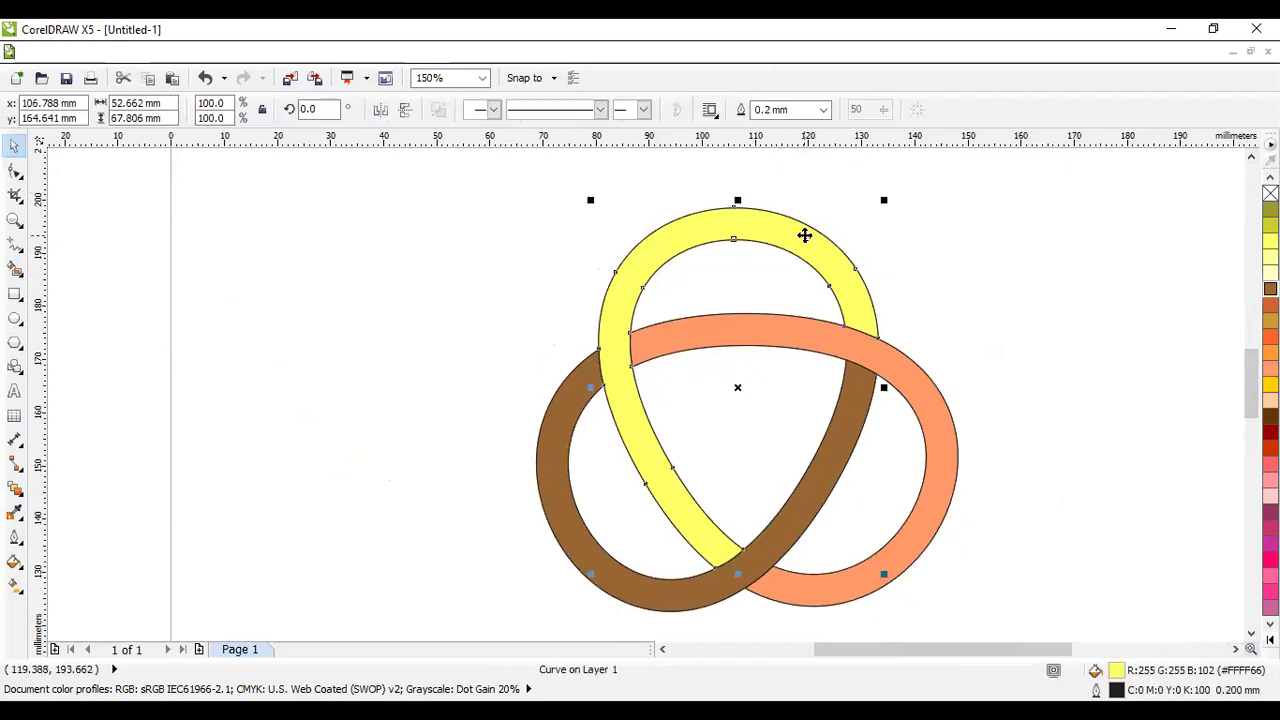
pyautogui.keyDown('shift'); pyautogui.click(730, 340); pyautogui.keyUp('shift')
pyautogui.keyDown('shift'); pyautogui.click(660, 590); pyautogui.keyUp('shift')
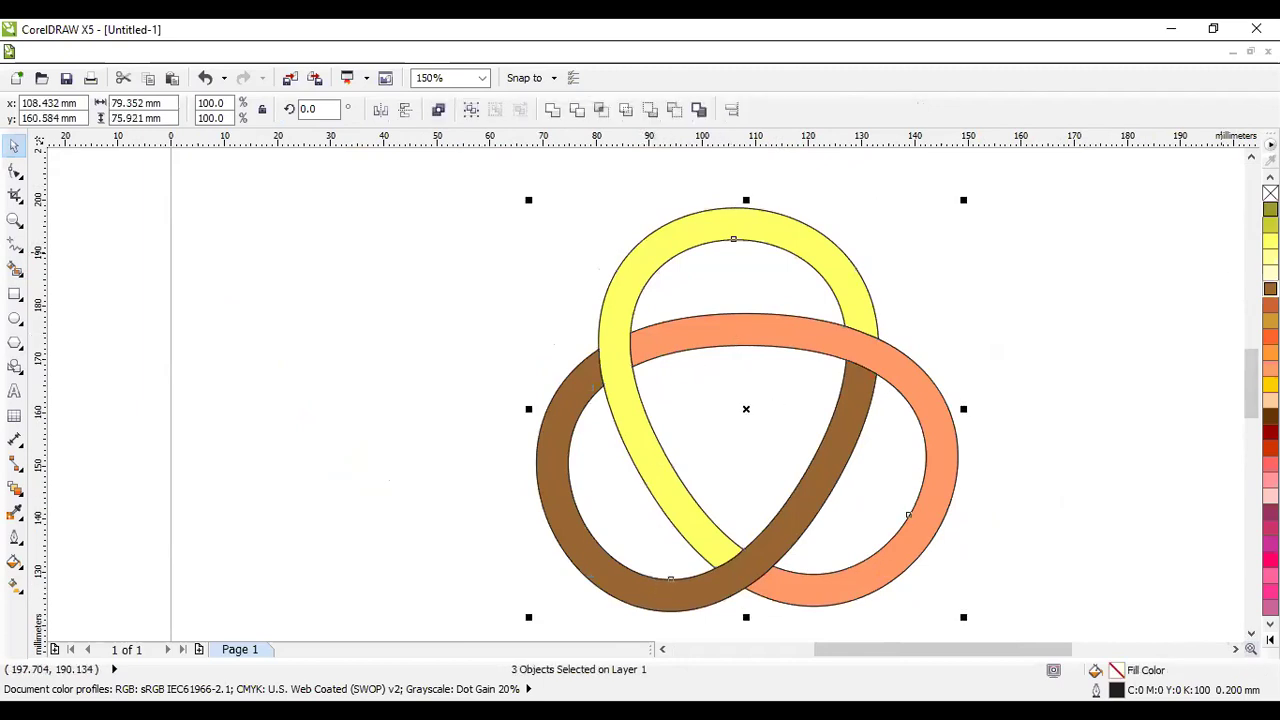
pyautogui.click(1270, 193)
pyautogui.click(1102, 262)
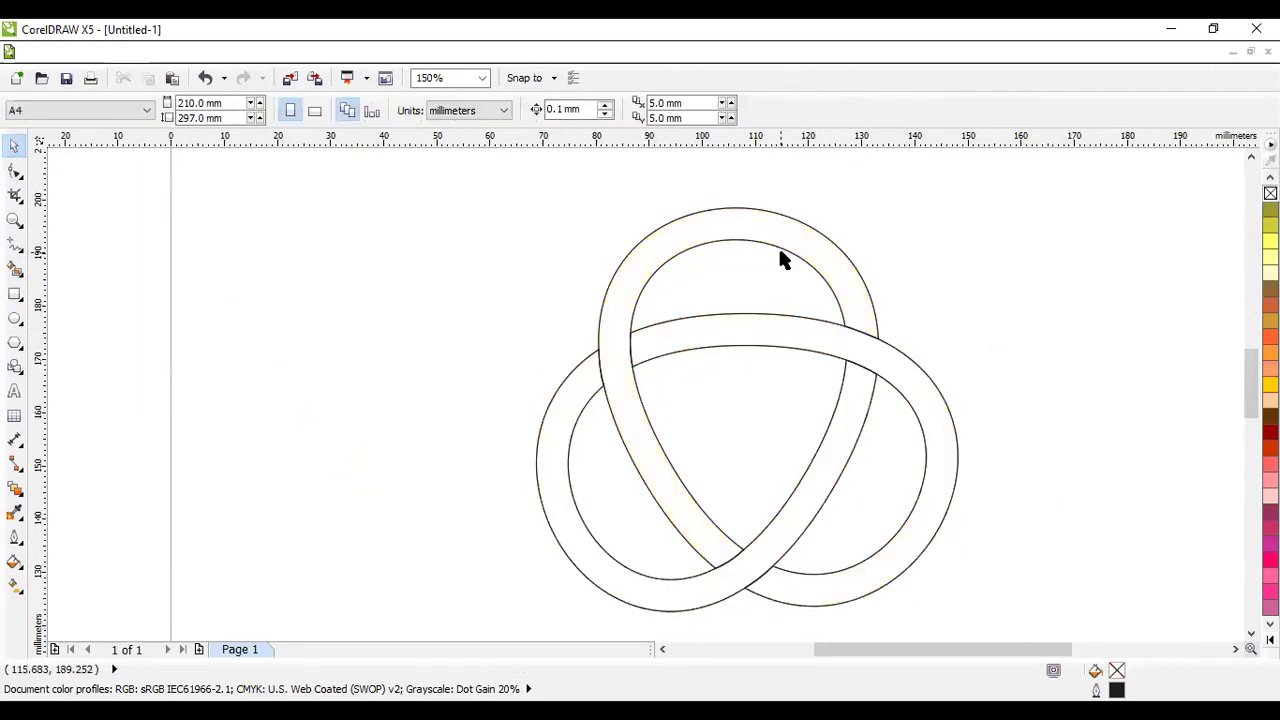
# - Shift the top strand's outline about 1.4 mm right and 0.8 mm down, and deselect it
pyautogui.click(673, 238)
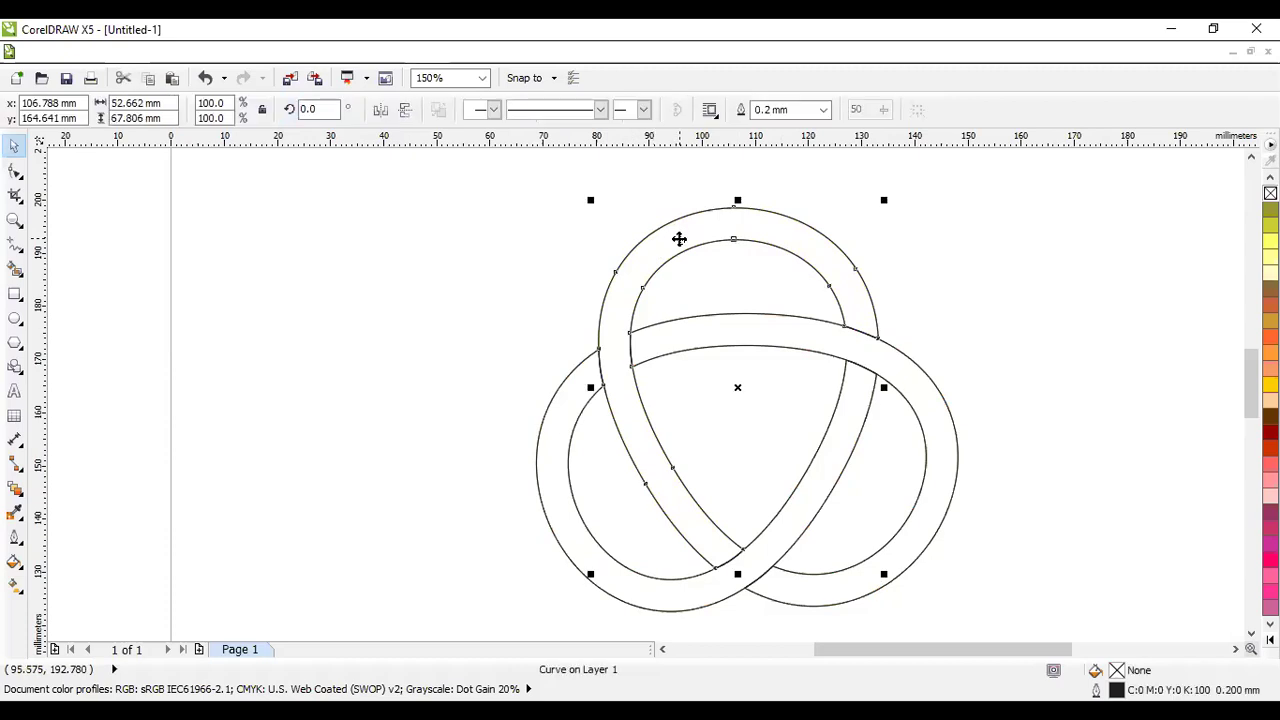
pyautogui.moveTo(688, 243); pyautogui.dragTo(692, 246)
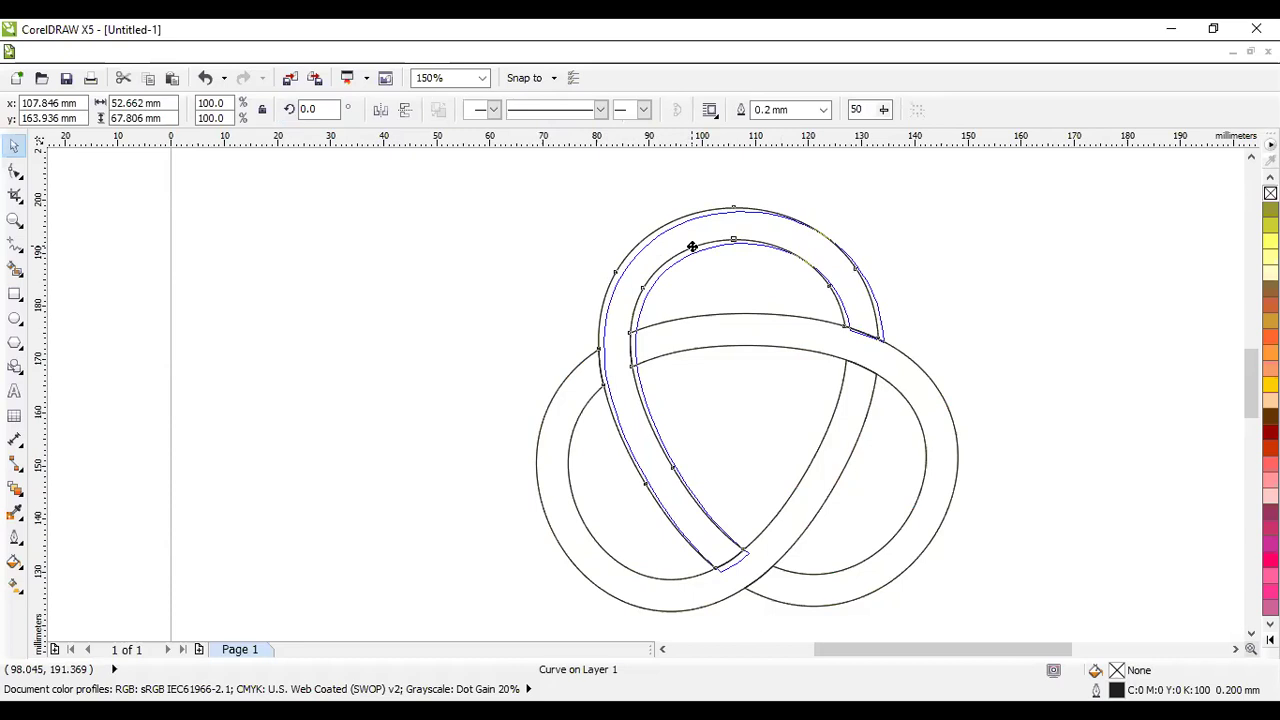
pyautogui.moveTo(692, 246); pyautogui.dragTo(693, 254)
pyautogui.press('Right')
pyautogui.press('Right')
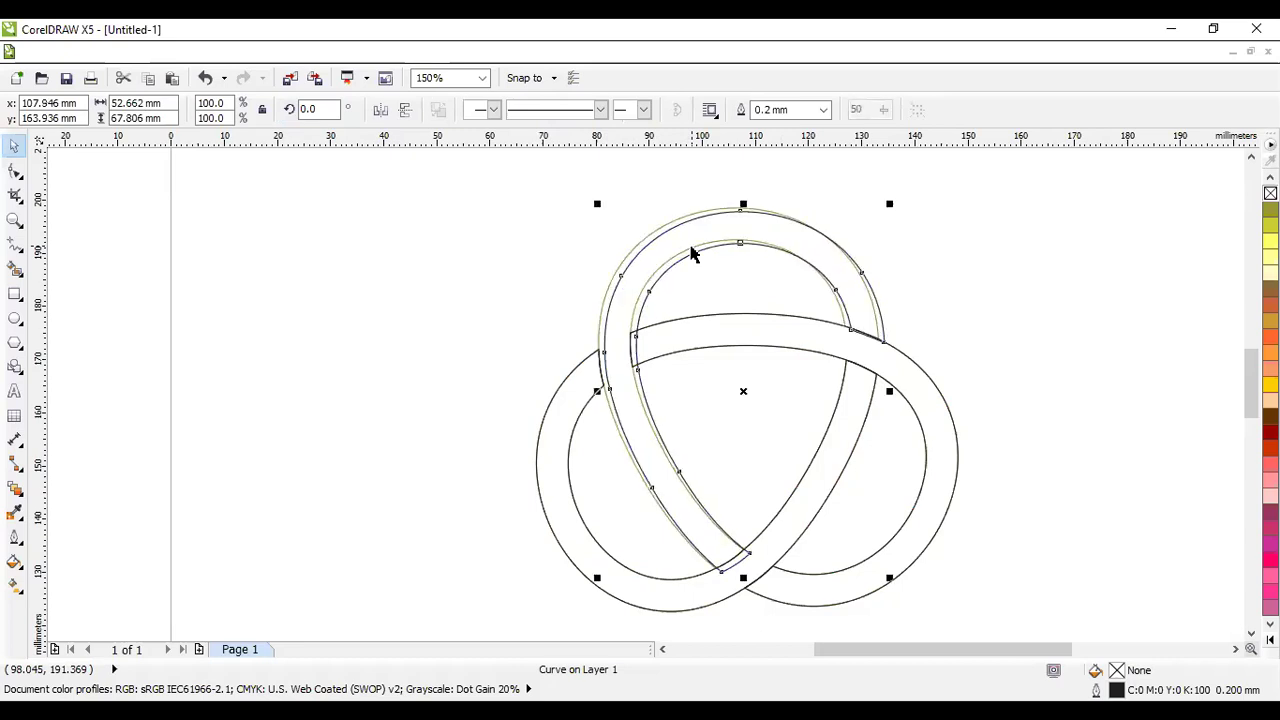
pyautogui.press('Right')
pyautogui.press('Down')
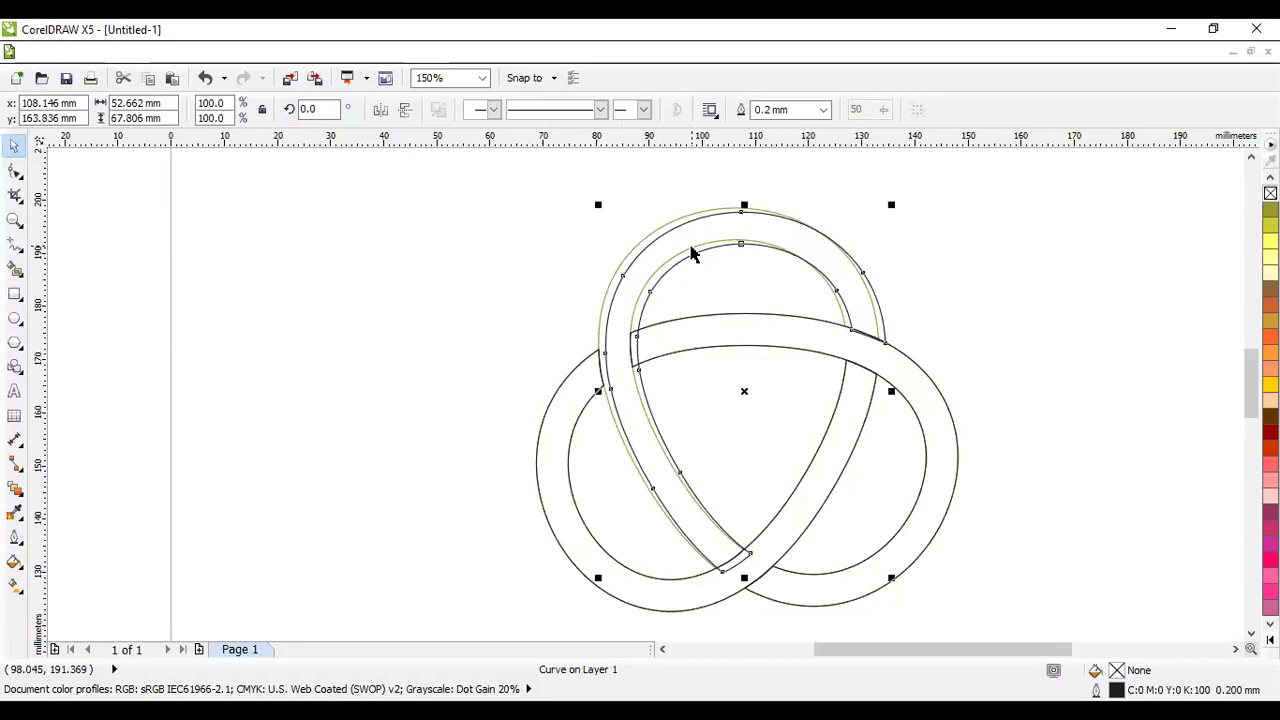
pyautogui.click(670, 220)
pyautogui.click(671, 229)
pyautogui.click(546, 226)
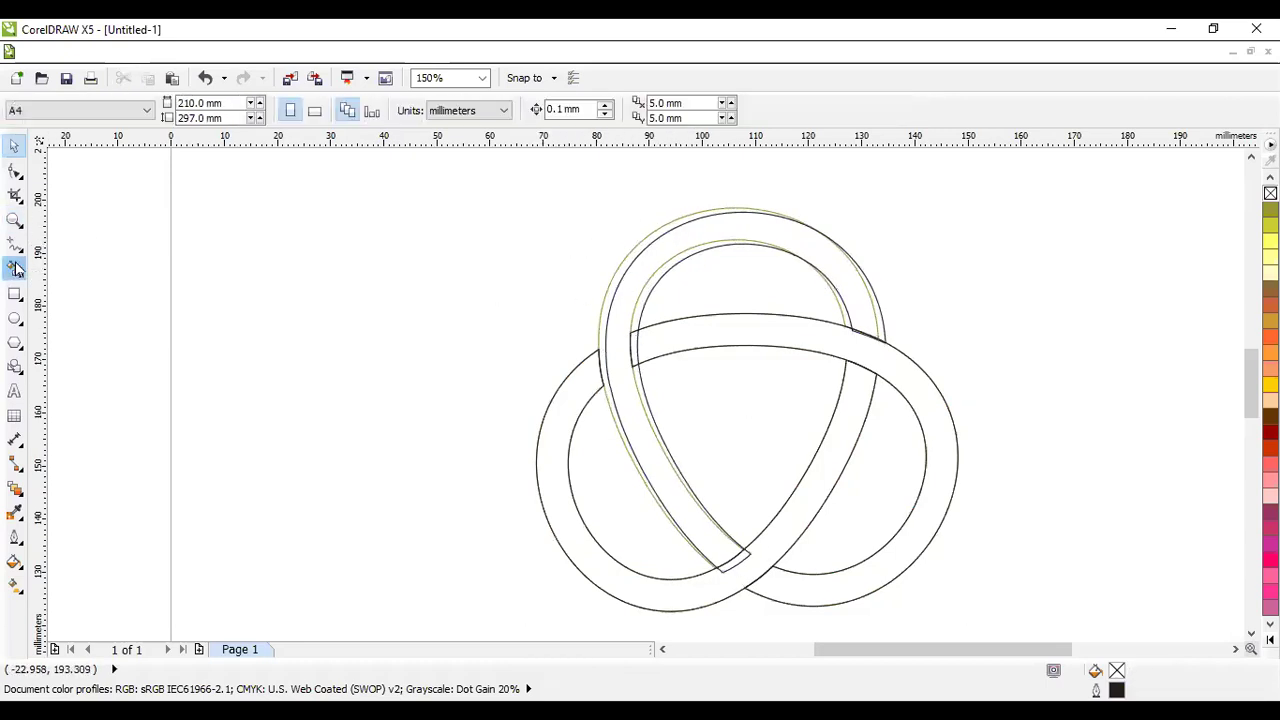
# - Smart-fill only the thin crescent between the top strand's original outer edge and its shifted outline
pyautogui.click(14, 268)
pyautogui.click(646, 235)
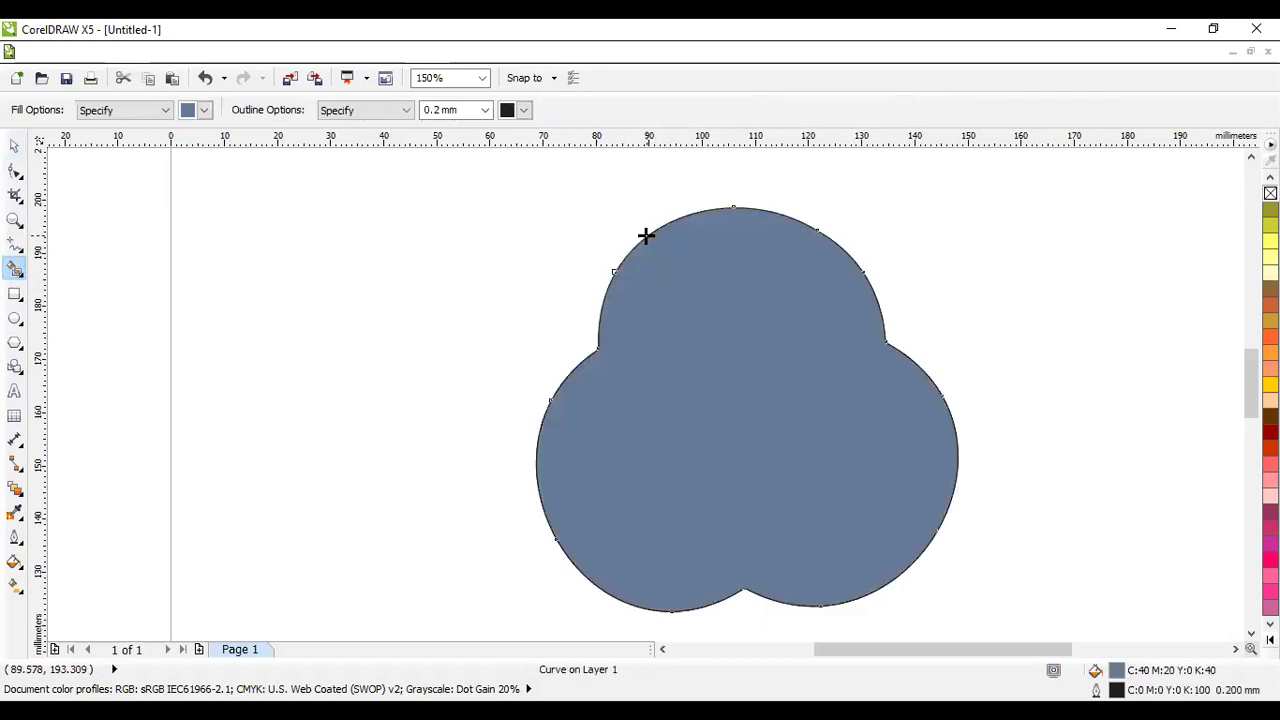
pyautogui.hotkey('ctrl', 'z')
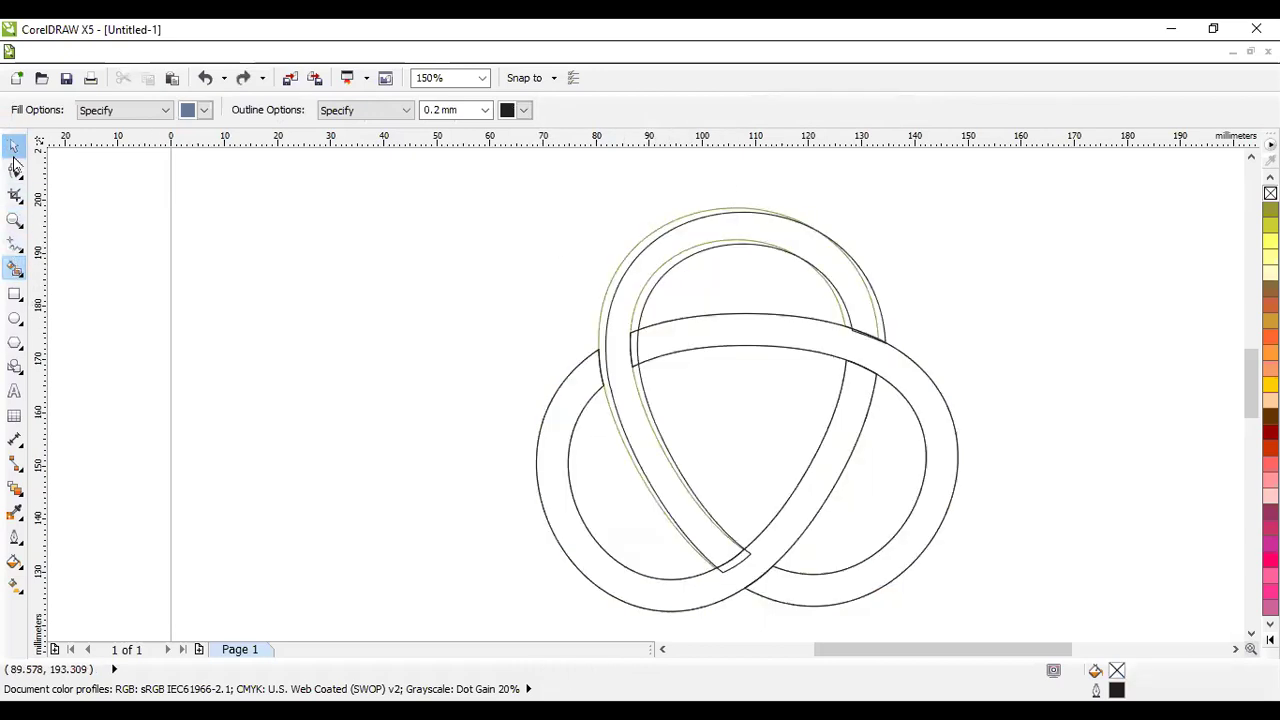
pyautogui.click(615, 277)
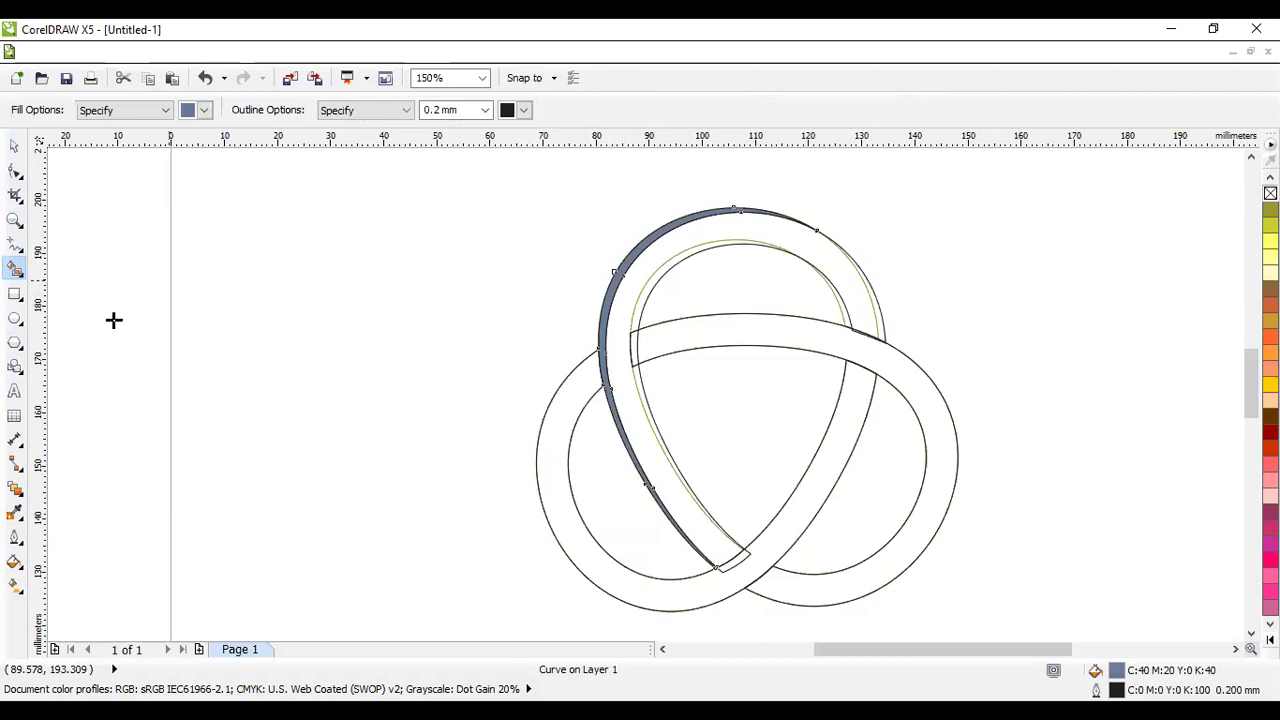
pyautogui.click(14, 146)
pyautogui.click(194, 249)
# - Delete the shifted outline of the top strand, keeping the filled crescent, and deselect everything
pyautogui.click(812, 231)
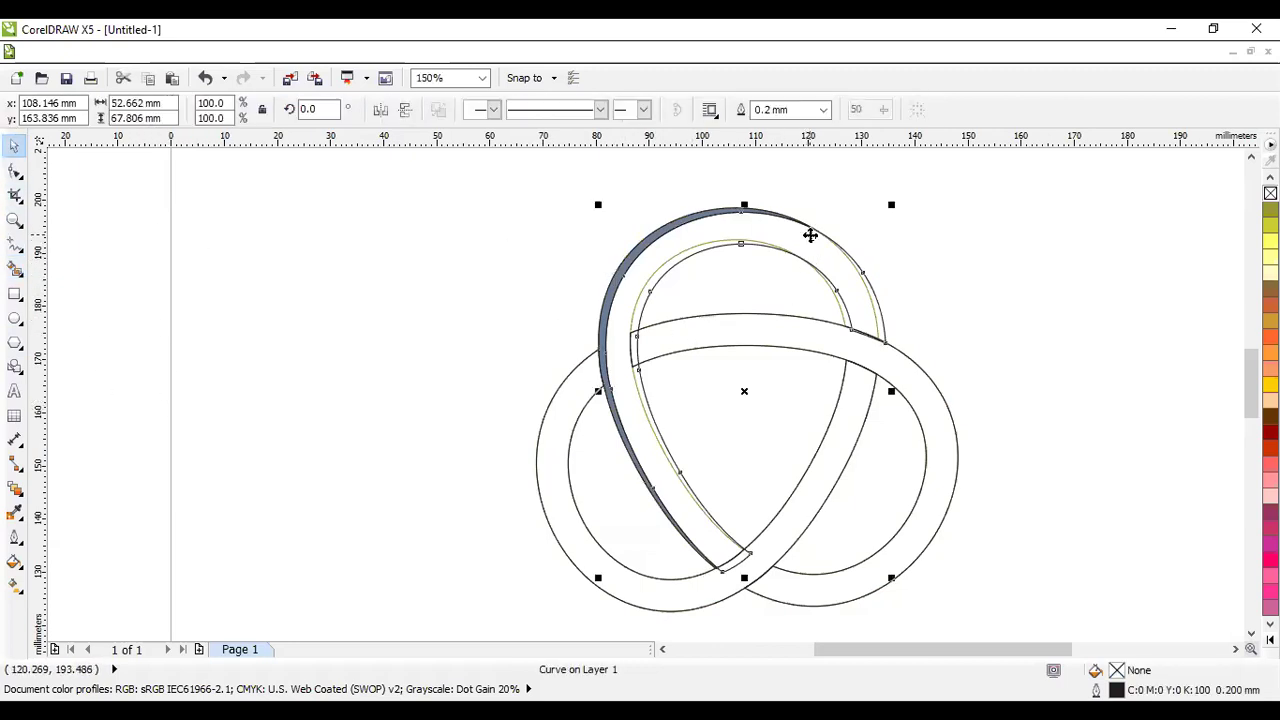
pyautogui.click(916, 292)
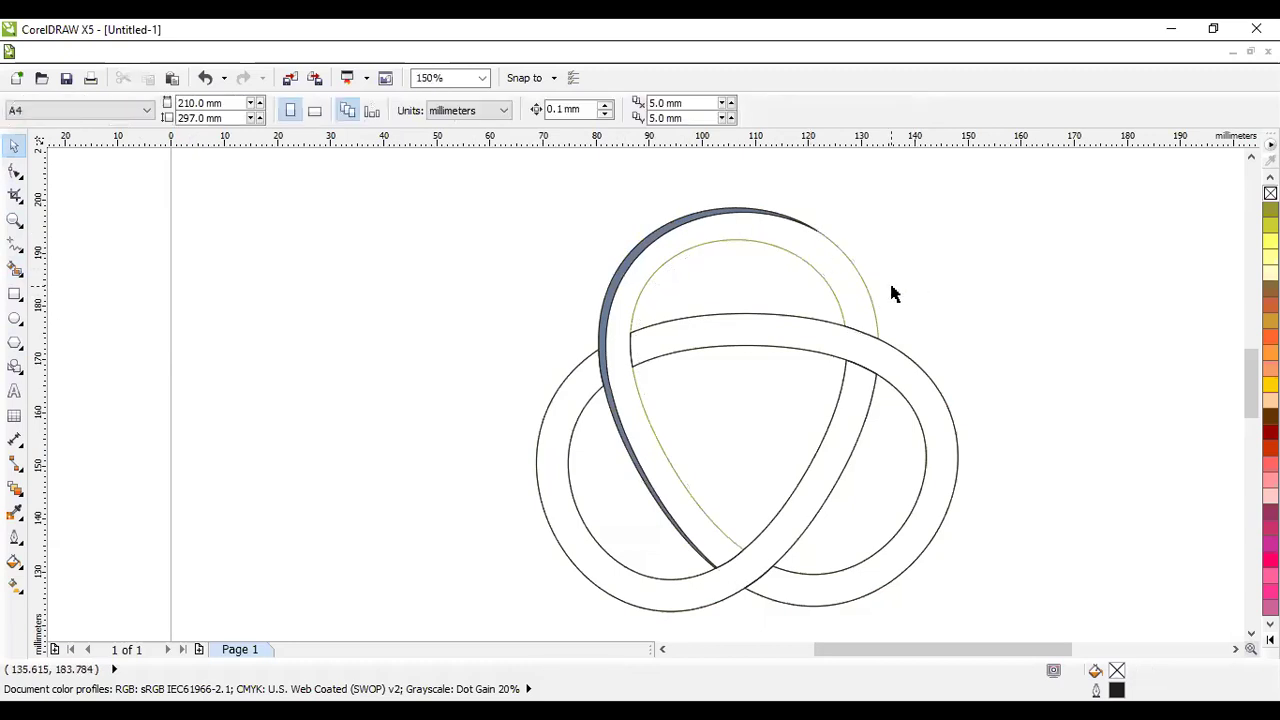
pyautogui.click(837, 269)
pyautogui.click(957, 315)
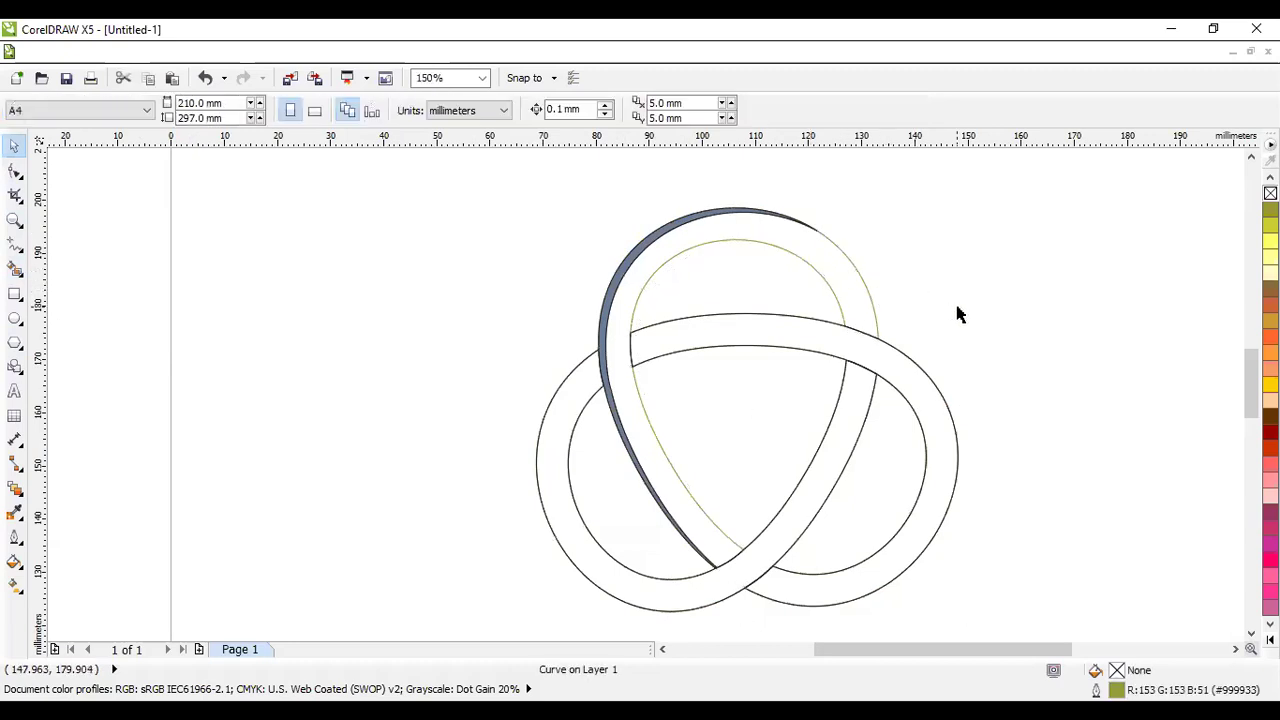
# - Shift the lower-left strand's outline about 1.6 mm upward, away from the original outer edge
pyautogui.click(541, 452)
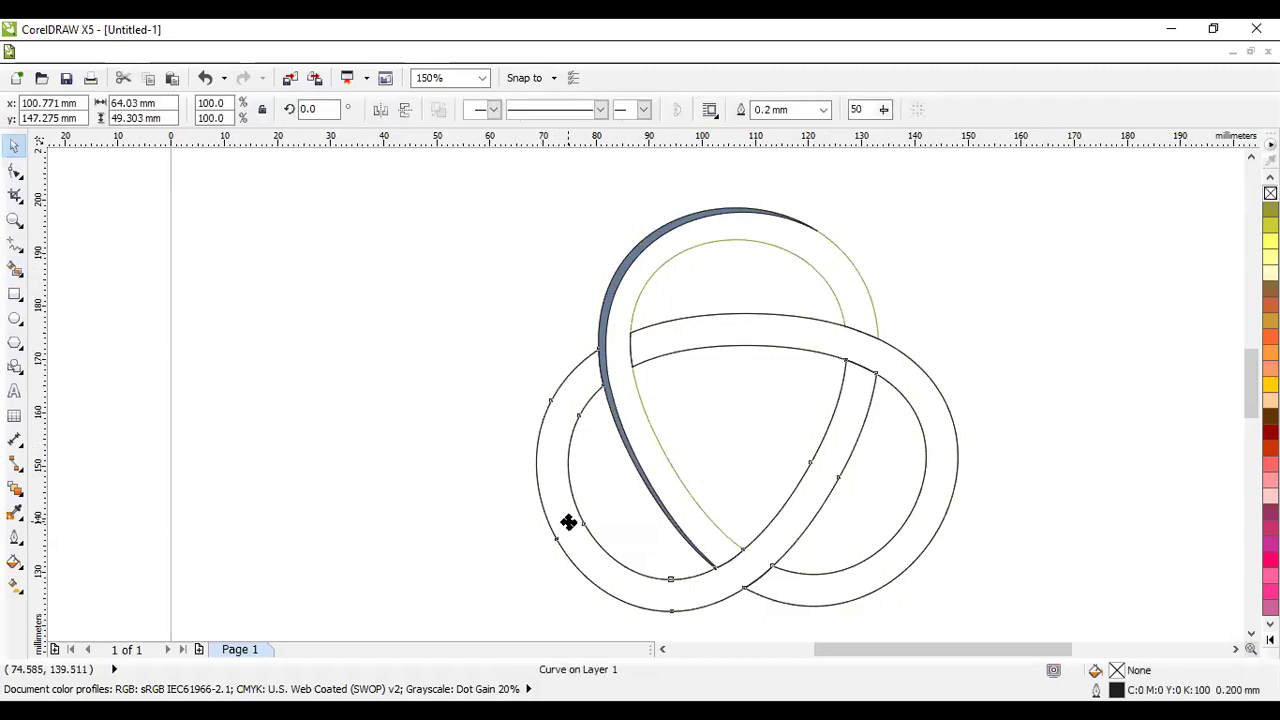
pyautogui.moveTo(568, 522)
pyautogui.mouseDown()
pyautogui.moveTo(572, 532)
pyautogui.moveTo(565, 515)
pyautogui.mouseUp()
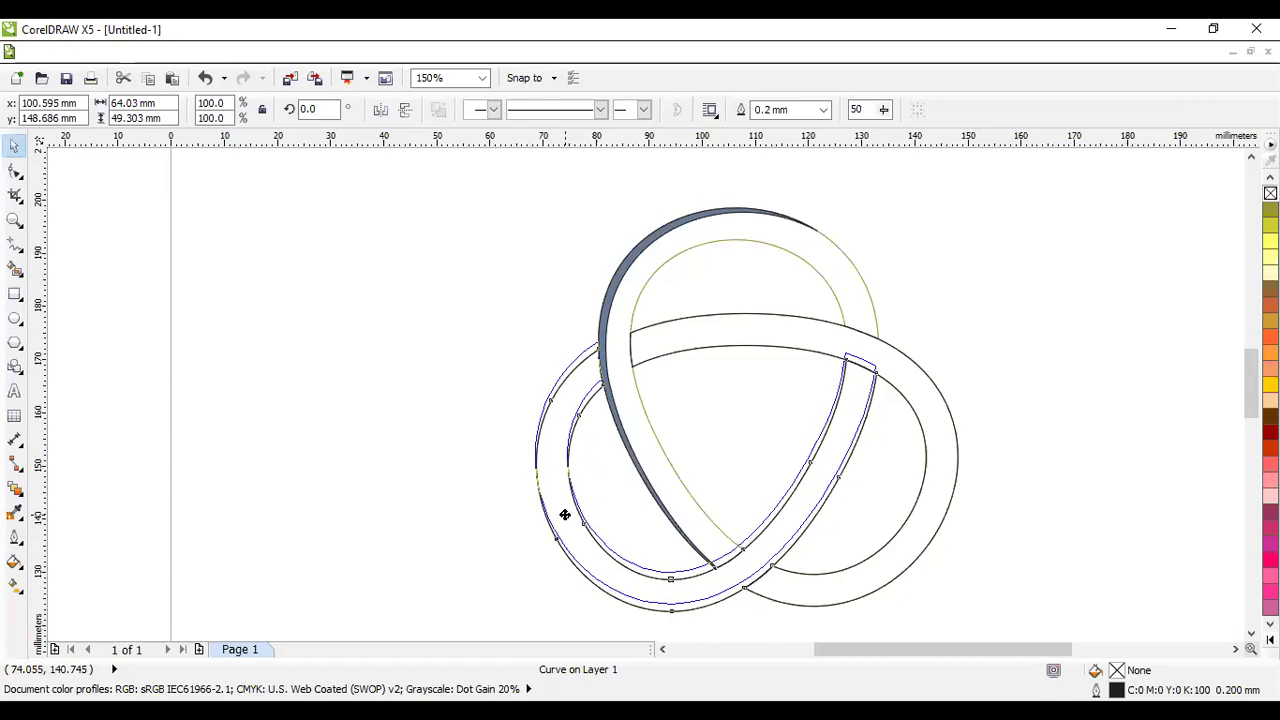
pyautogui.moveTo(565, 515); pyautogui.dragTo(565, 515)
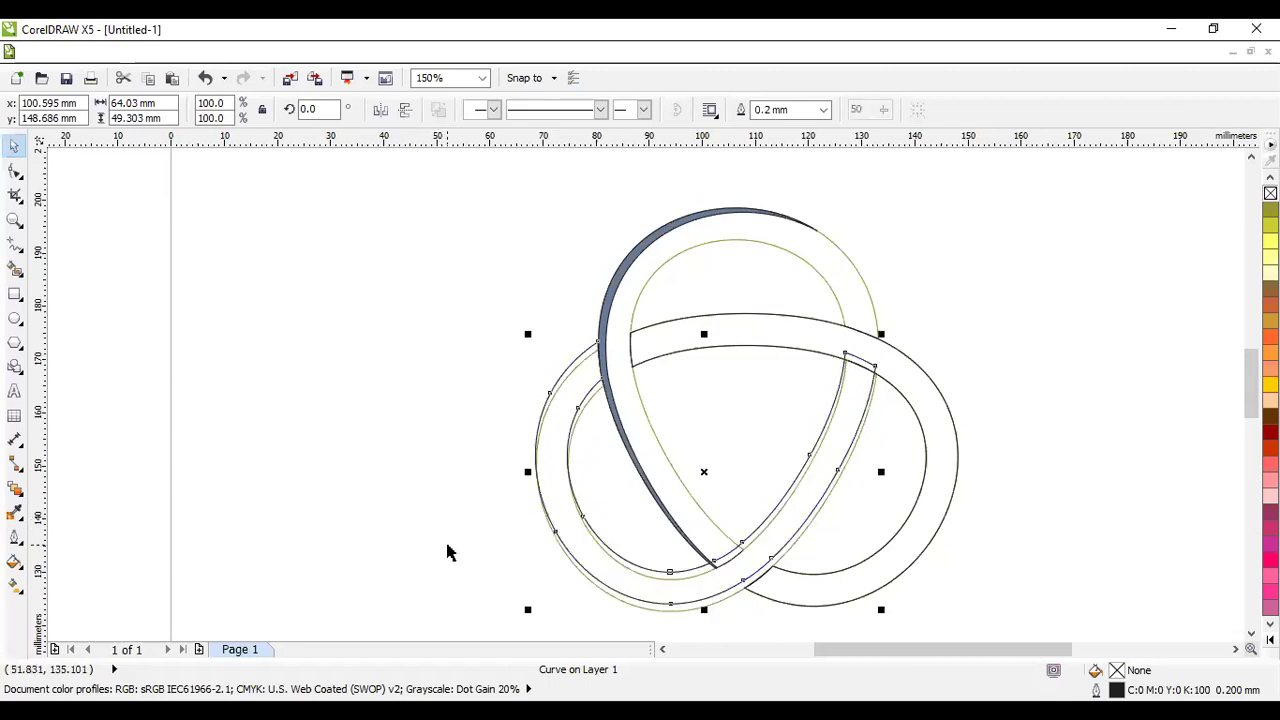
pyautogui.moveTo(591, 550); pyautogui.dragTo(579, 557)
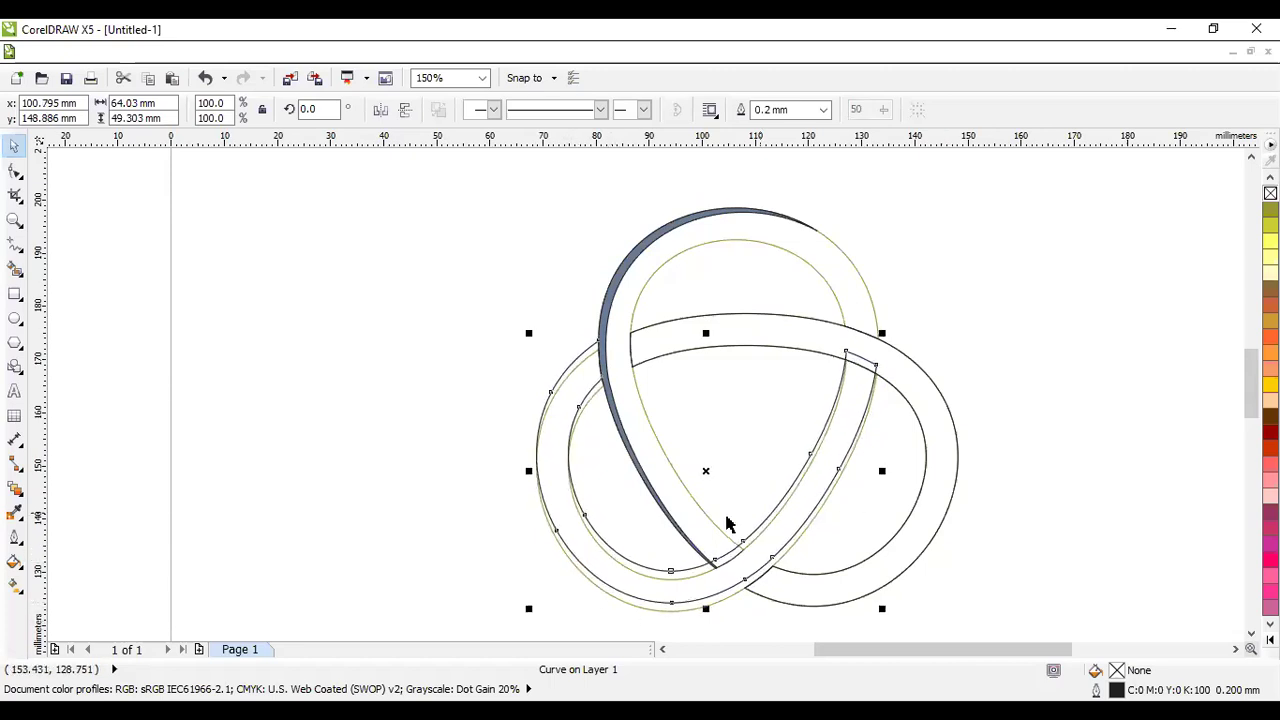
# - Smart-fill the thin crescent between the lower-left strand's original outer edge and its shifted outline
pyautogui.click(18, 270)
pyautogui.click(60, 274)
pyautogui.click(677, 607)
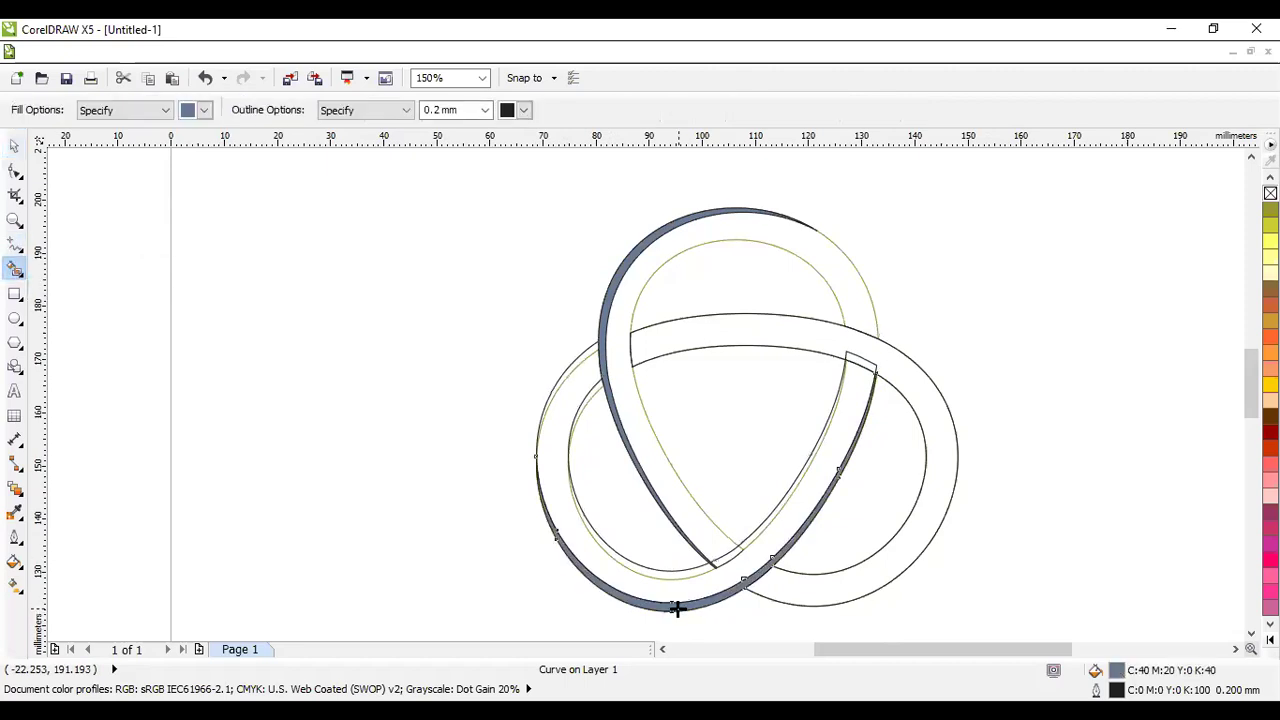
pyautogui.click(14, 146)
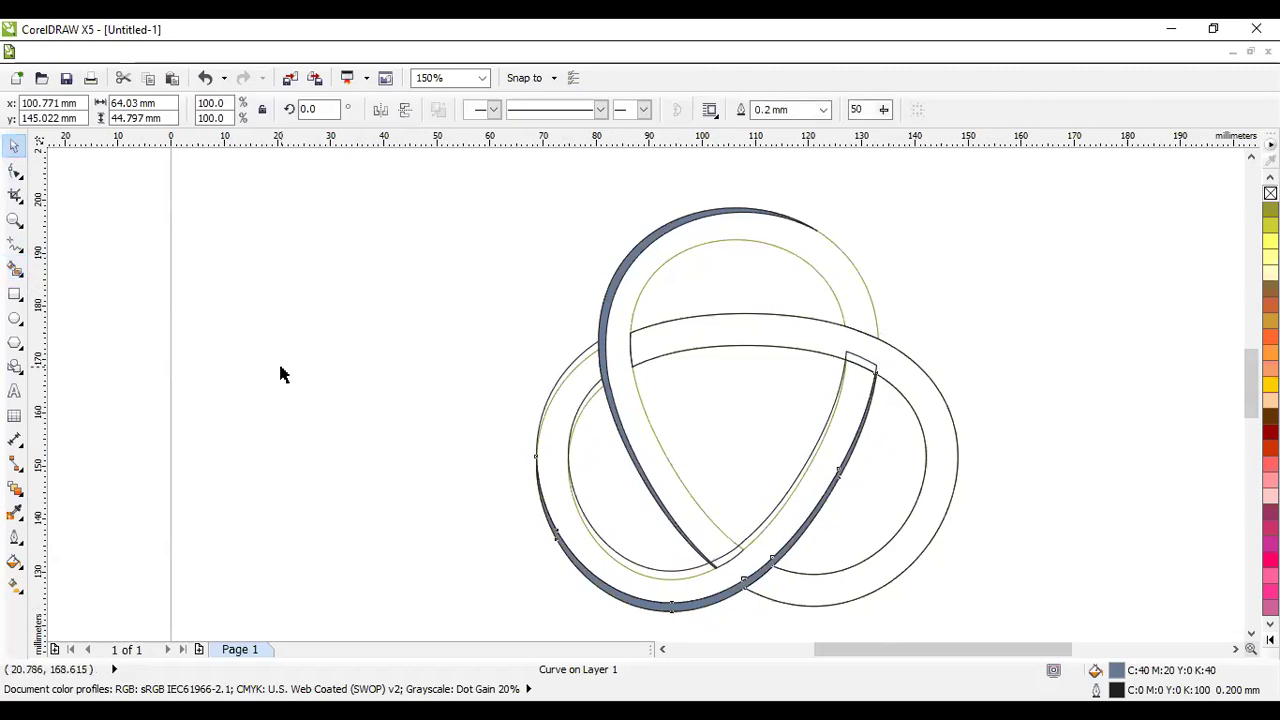
# - Delete the shifted outline of the lower-left strand, keeping the filled crescent
pyautogui.click(651, 591)
pyautogui.click(651, 584)
pyautogui.press('Delete')
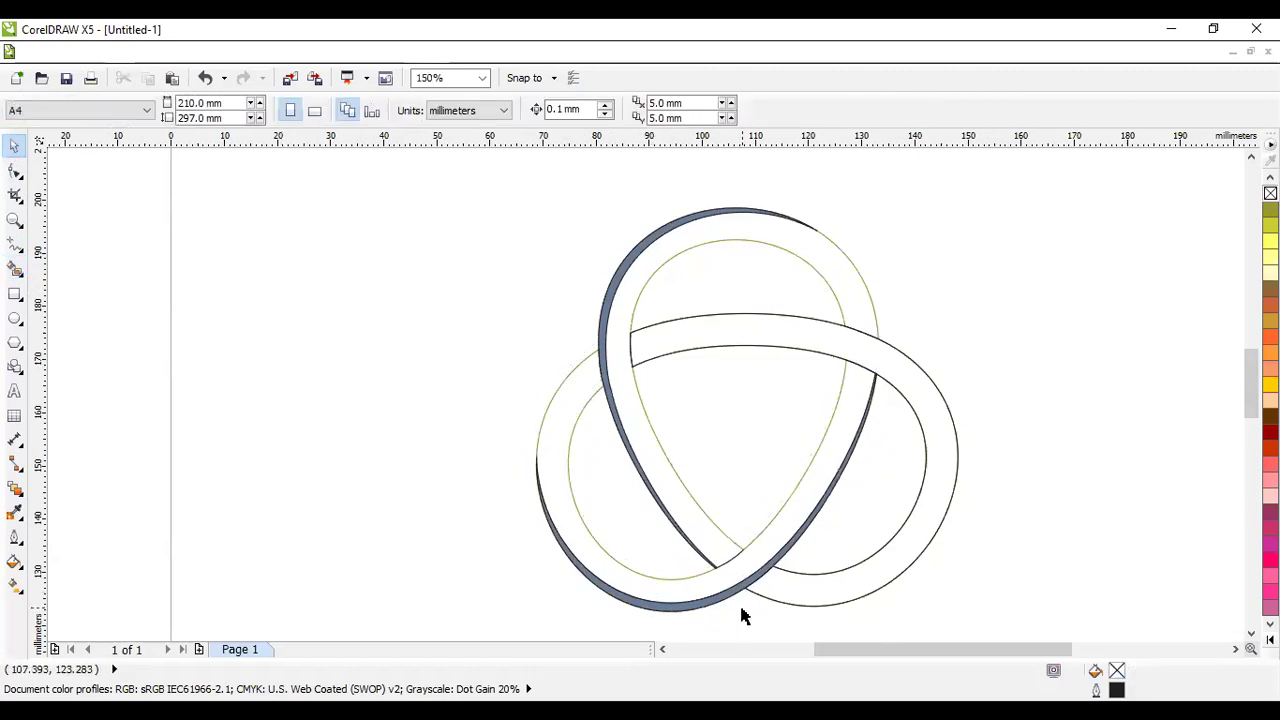
# - Shift the right strand's outline slightly left and down, away from its original outer edge
pyautogui.click(945, 437)
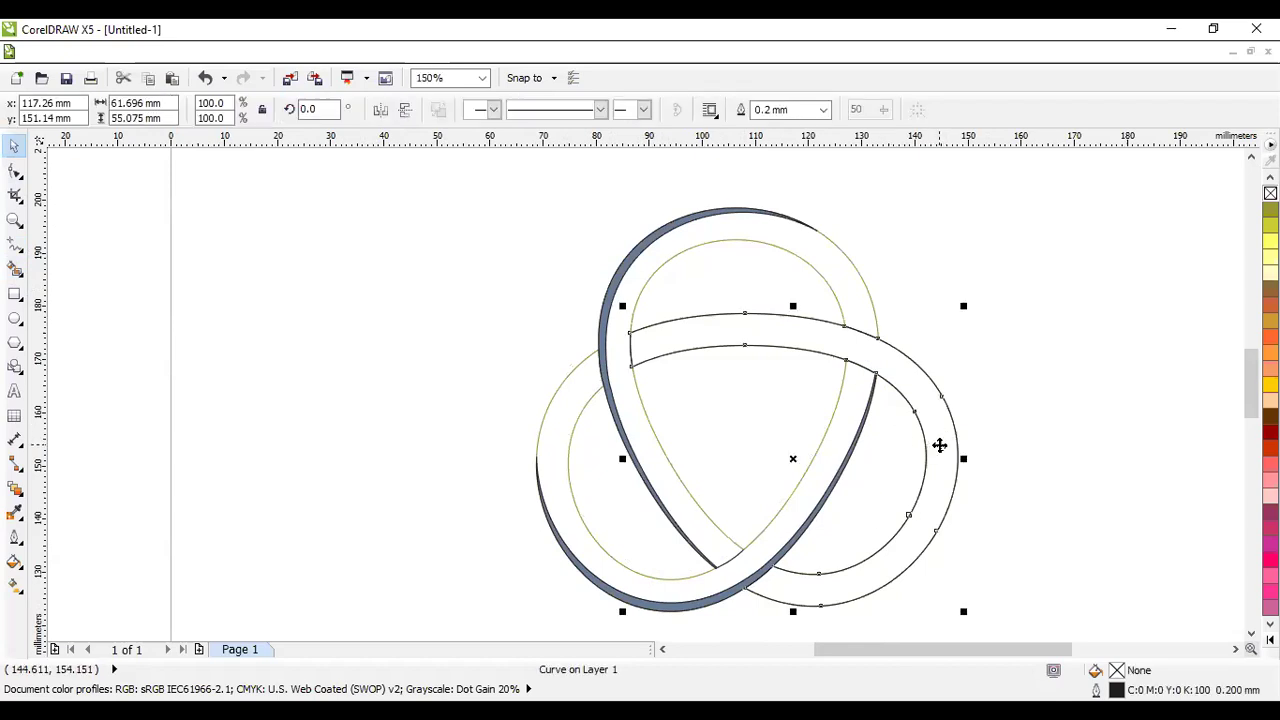
pyautogui.moveTo(940, 446); pyautogui.dragTo(927, 450)
pyautogui.click(1013, 432)
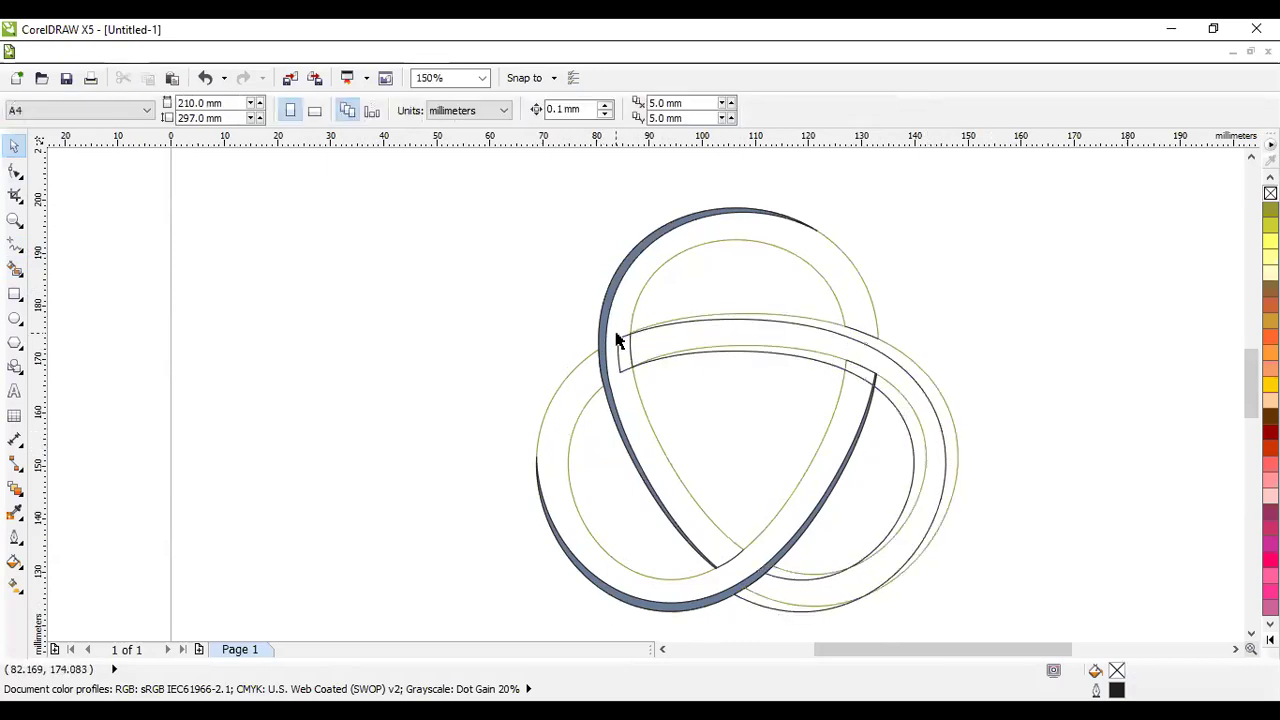
pyautogui.scroll(2, 617, 337)
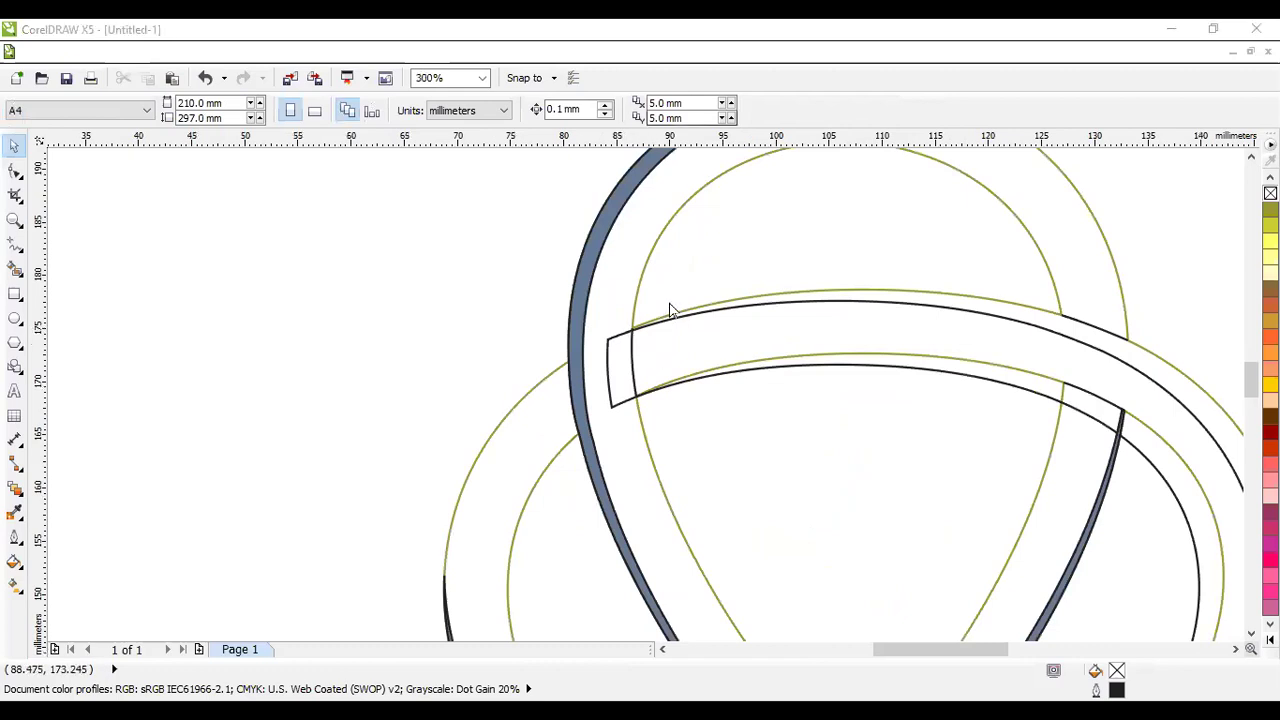
pyautogui.scroll(-4, 734, 380)
pyautogui.scroll(2, 845, 484)
pyautogui.scroll(1, 845, 484)
pyautogui.scroll(-1, 857, 480)
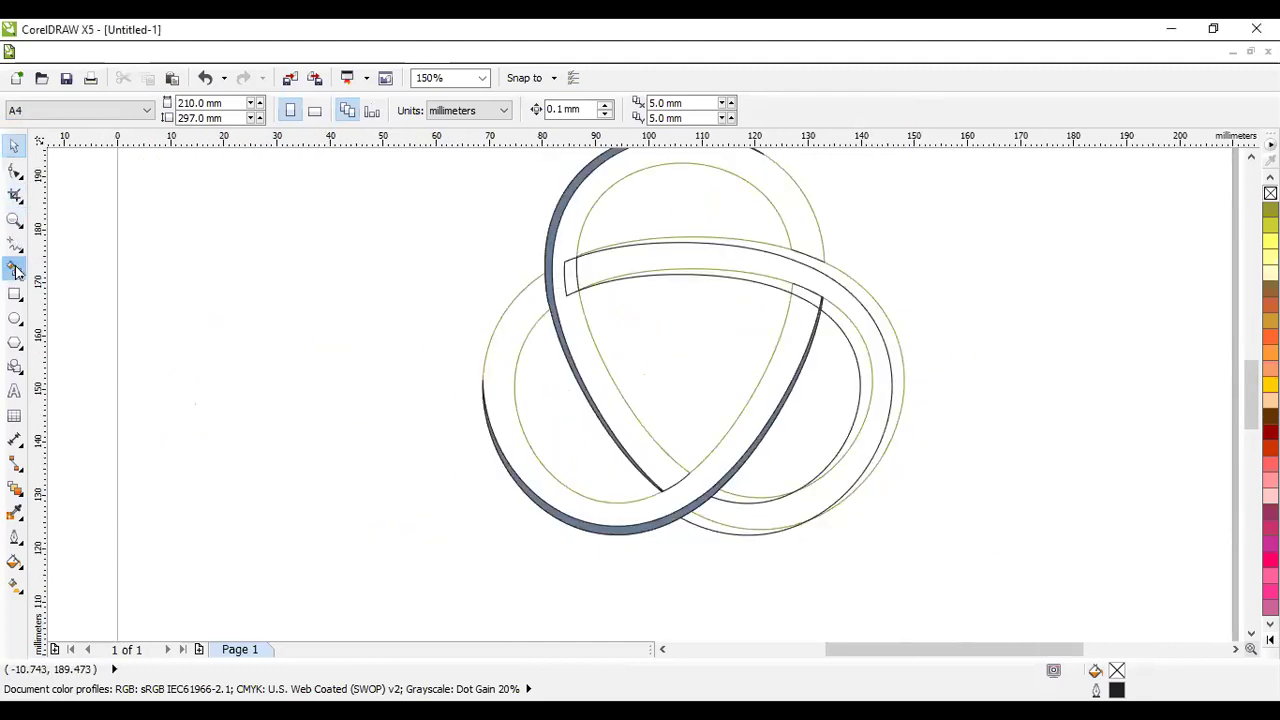
# - Try to smart-fill the crescent along the right strand's outer edge, and undo both the fill and the outline shift
pyautogui.click(15, 270)
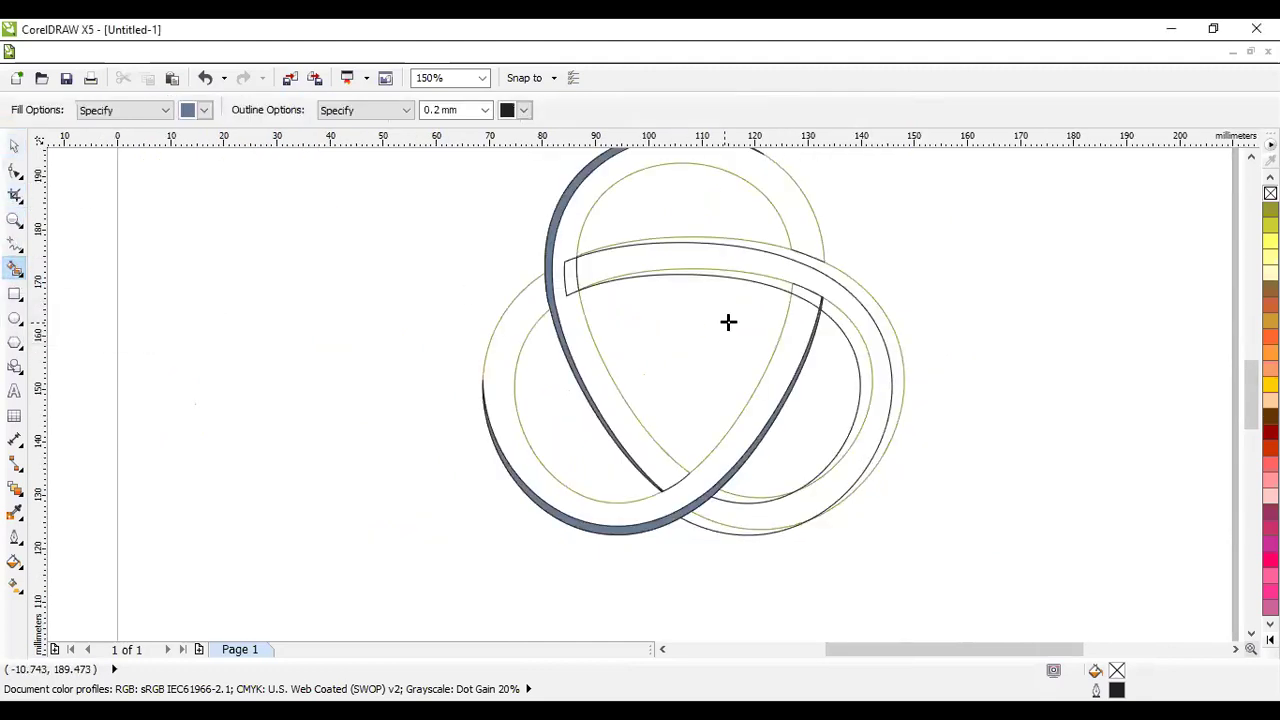
pyautogui.click(858, 287)
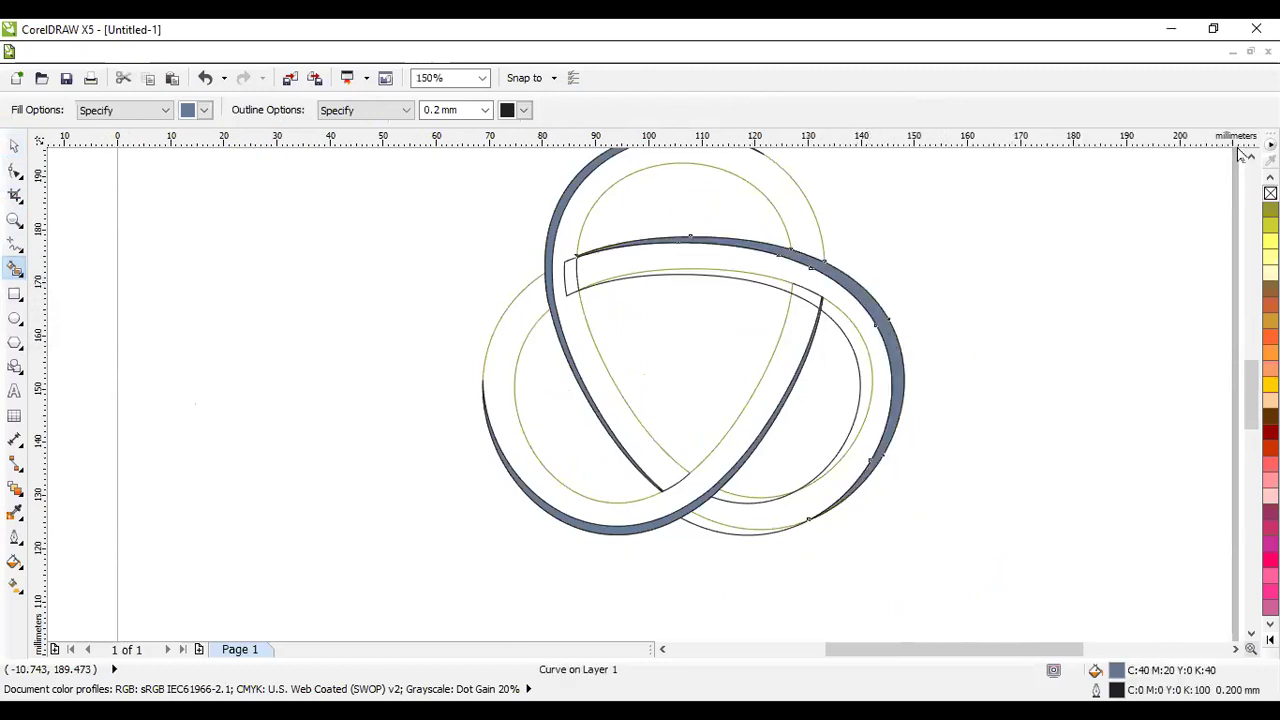
pyautogui.scroll(2, 693, 390)
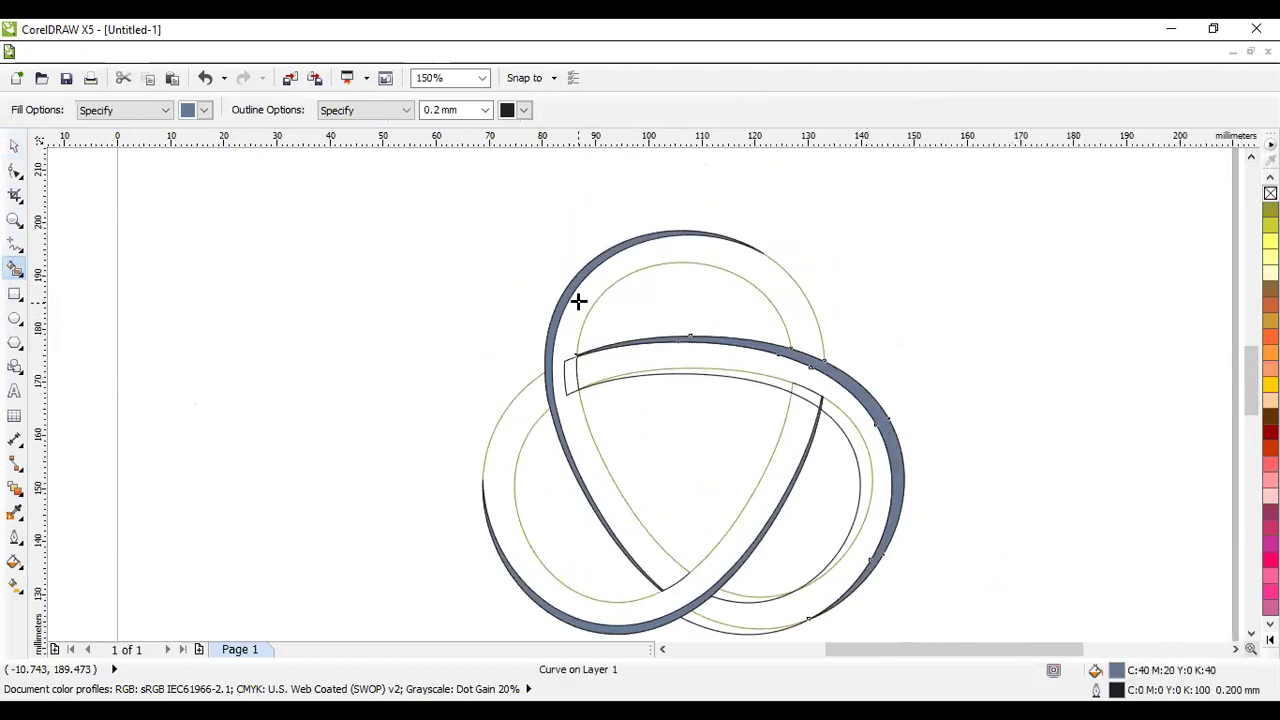
pyautogui.click(14, 146)
pyautogui.click(970, 424)
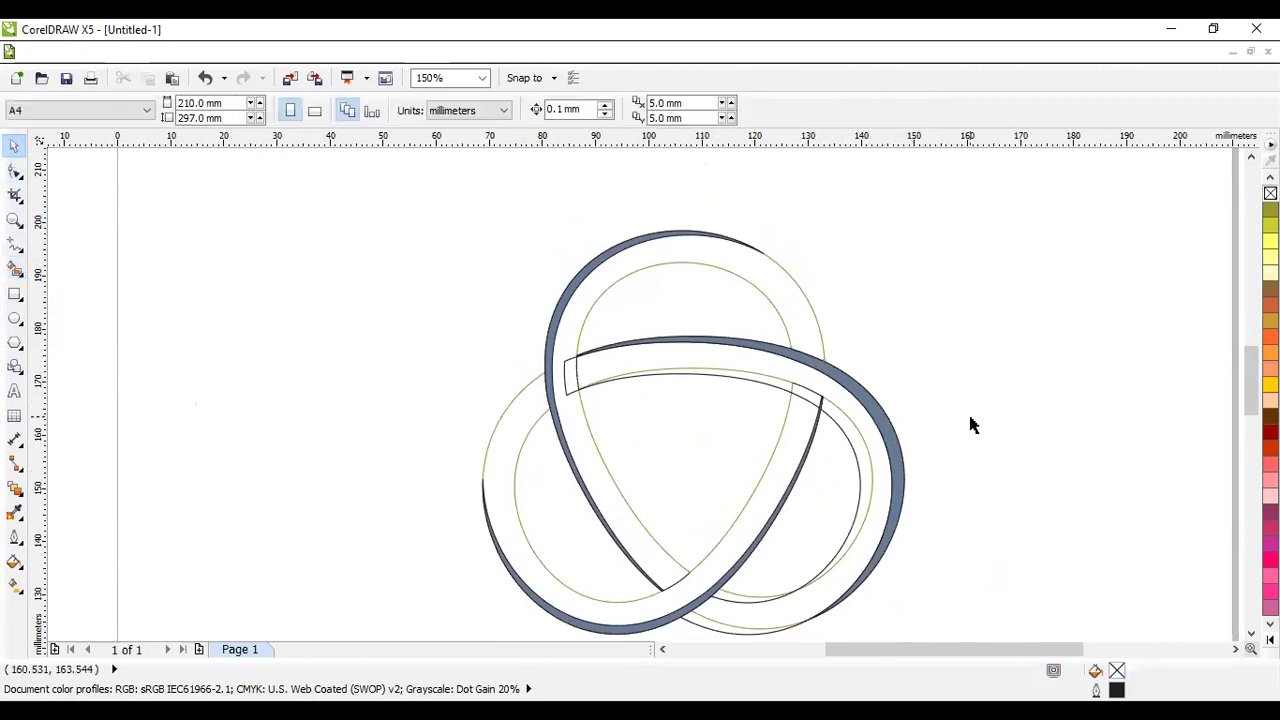
pyautogui.hotkey('ctrl', 'z')
pyautogui.hotkey('ctrl', 'z')
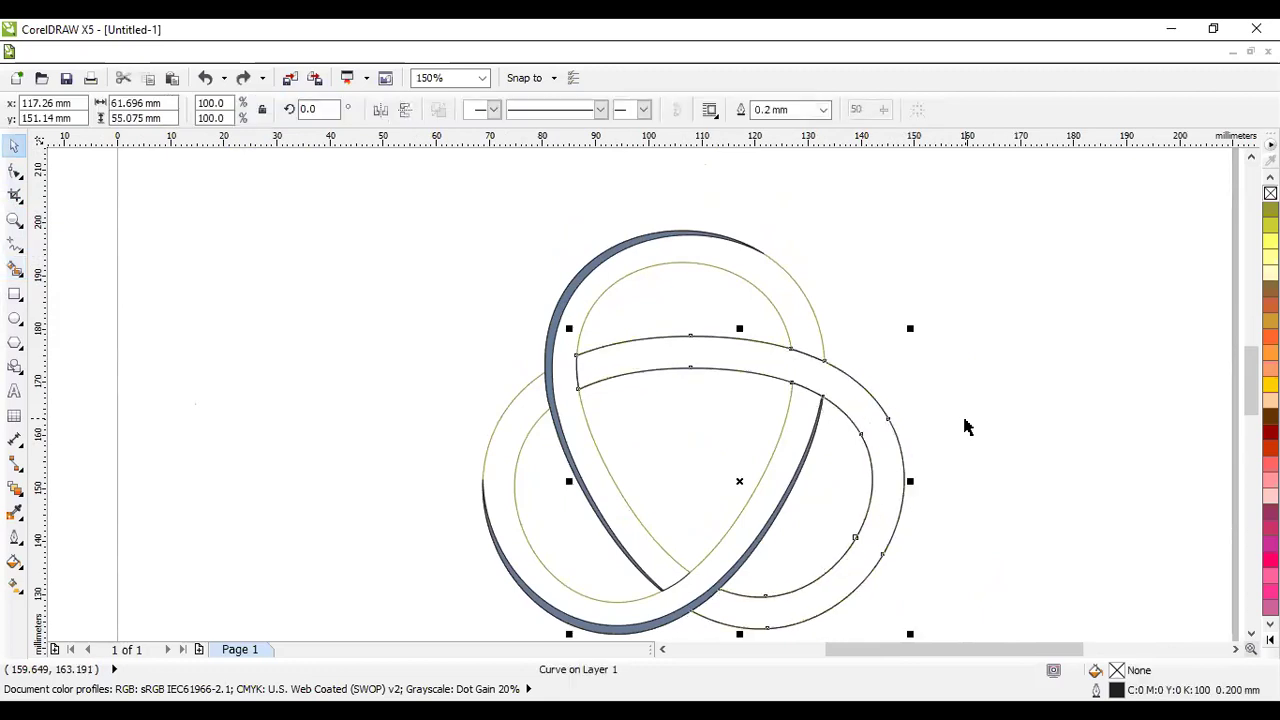
# - Shift the right strand's outline about 1.4 mm left and 0.8 mm down, and smart-fill the crescent along its outer edge
pyautogui.moveTo(879, 437); pyautogui.dragTo(872, 443)
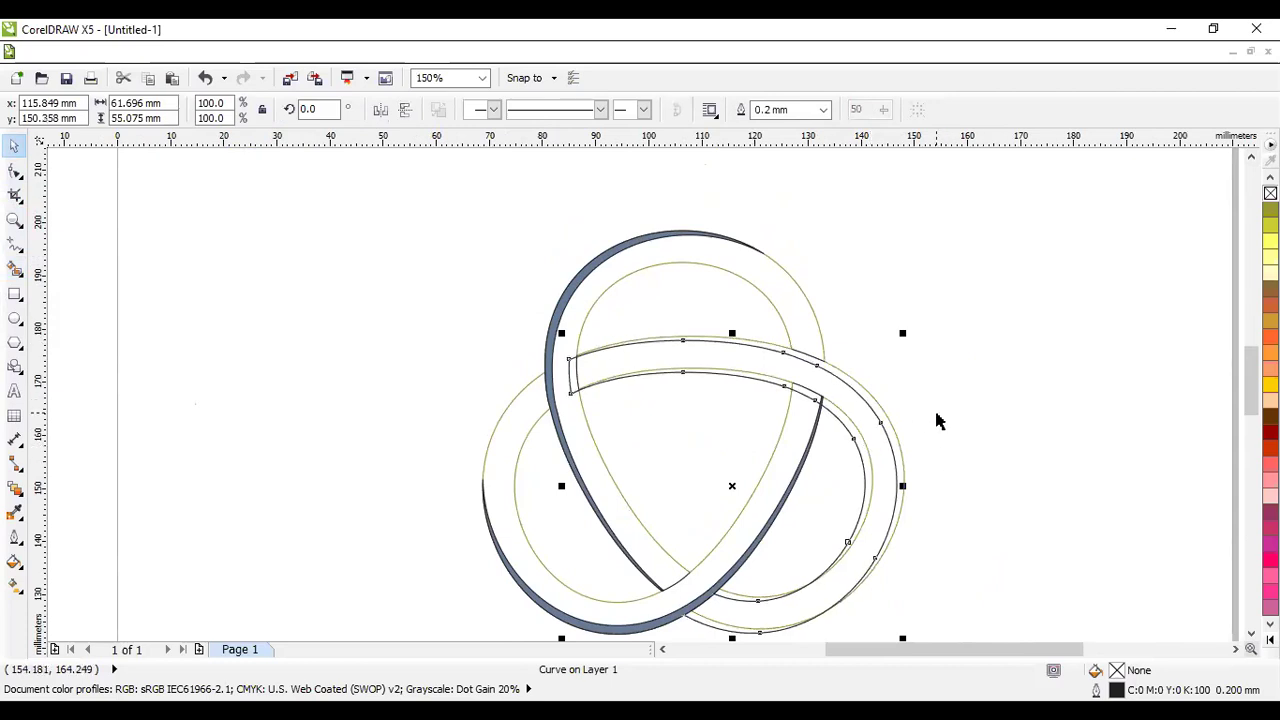
pyautogui.click(14, 270)
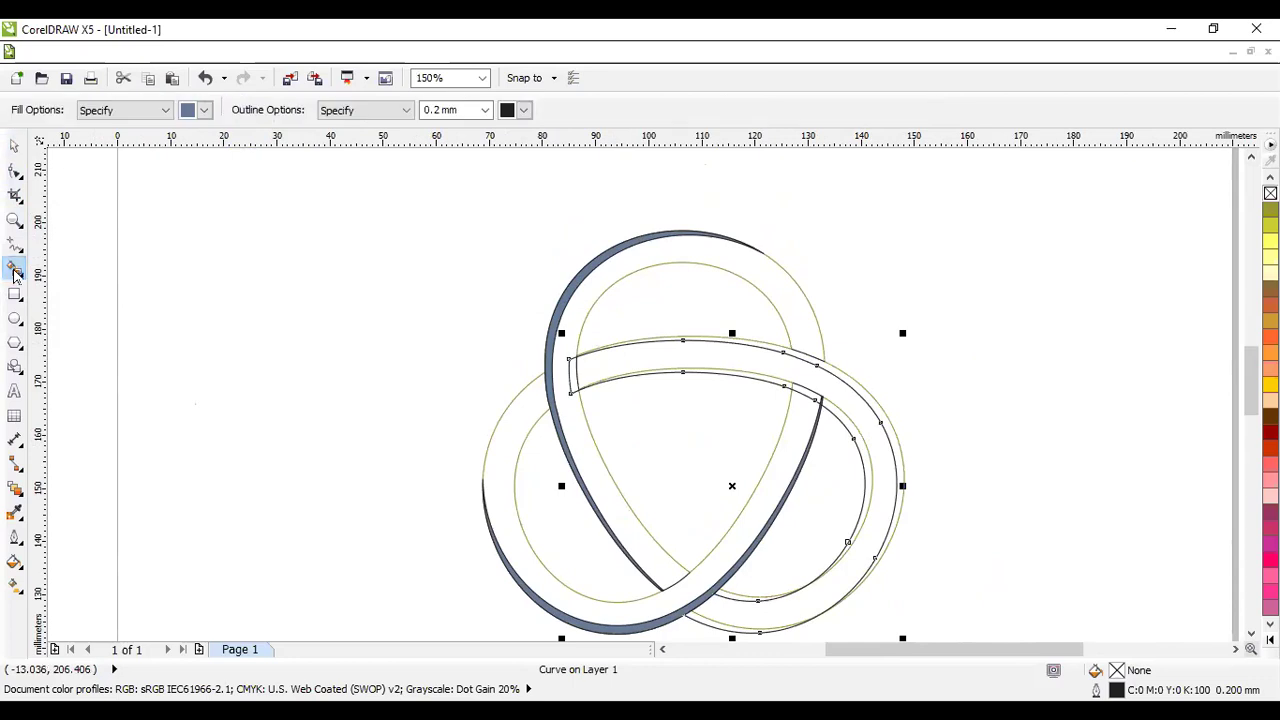
pyautogui.click(858, 381)
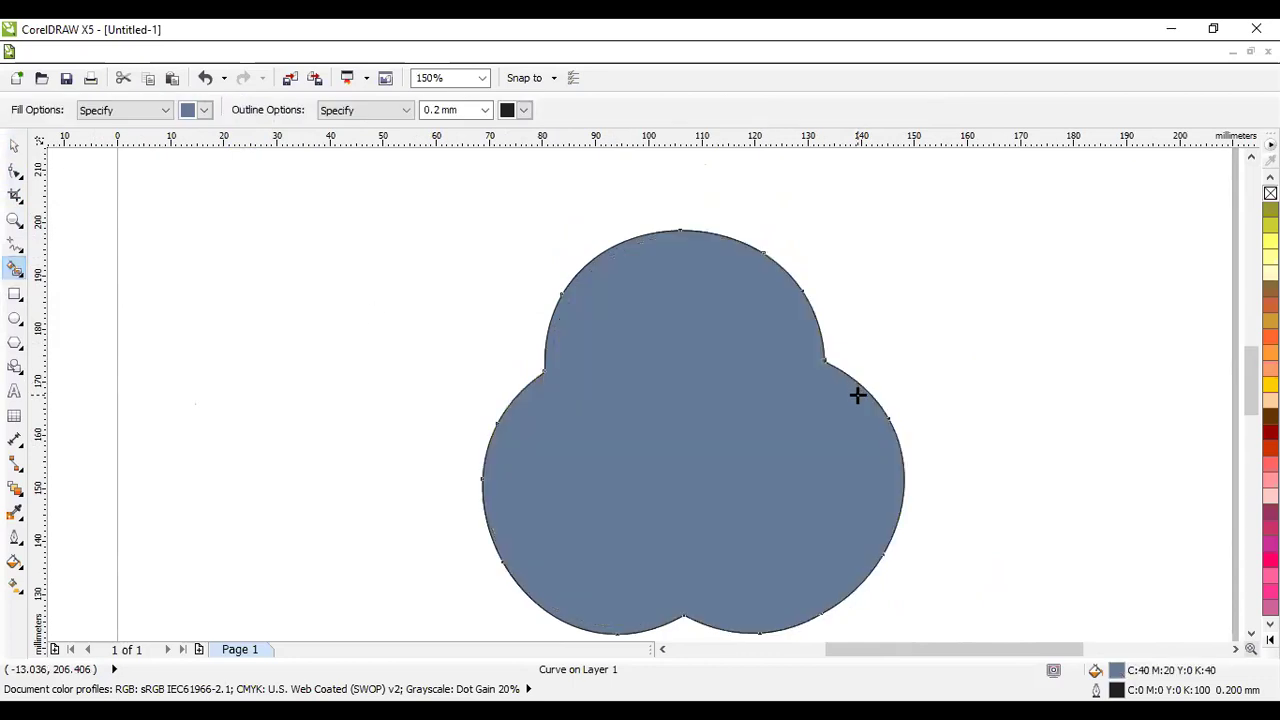
pyautogui.hotkey('ctrl', 'z')
pyautogui.click(861, 391)
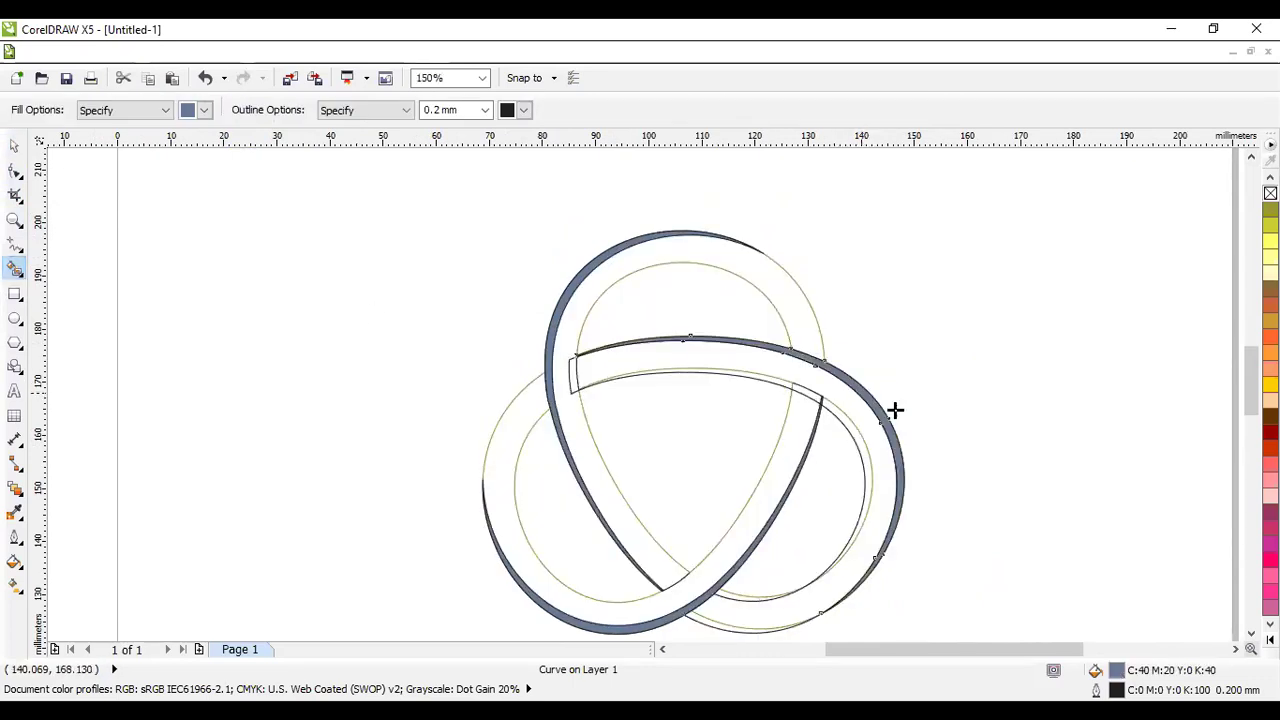
# - Delete the shifted outline of the right strand, keeping the filled crescent
pyautogui.click(14, 146)
pyautogui.click(874, 451)
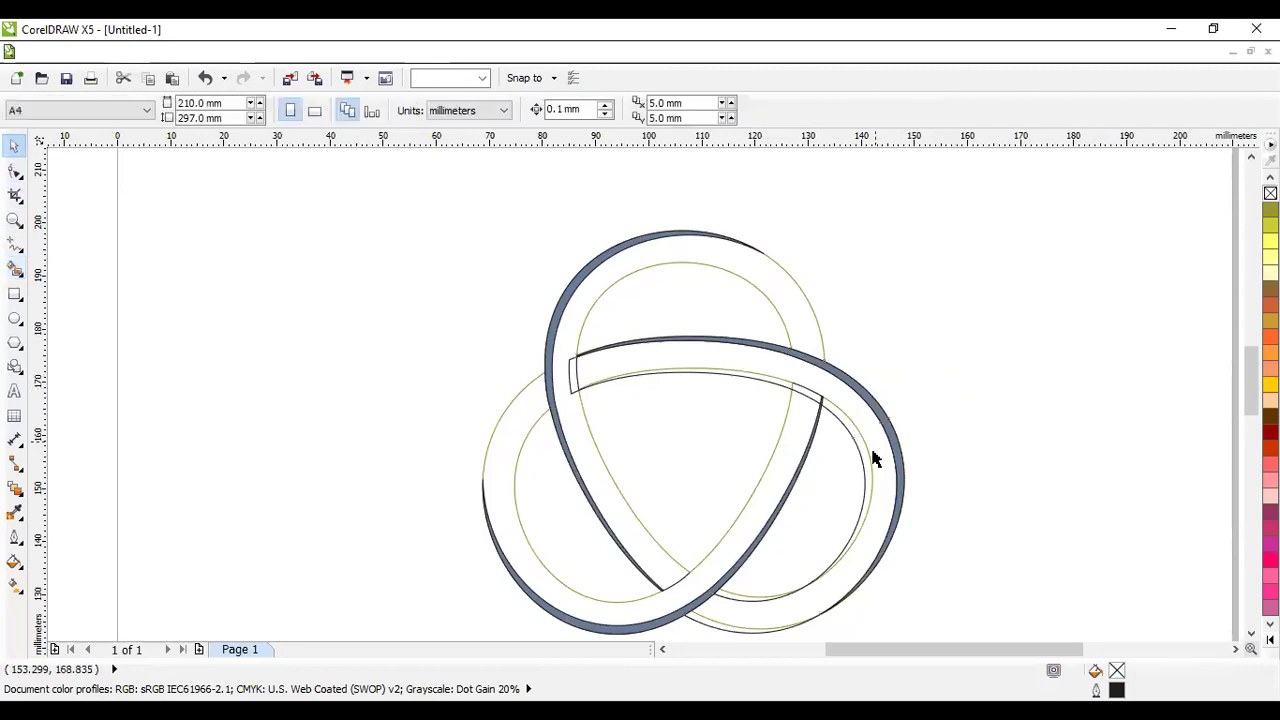
pyautogui.click(882, 479)
pyautogui.click(881, 481)
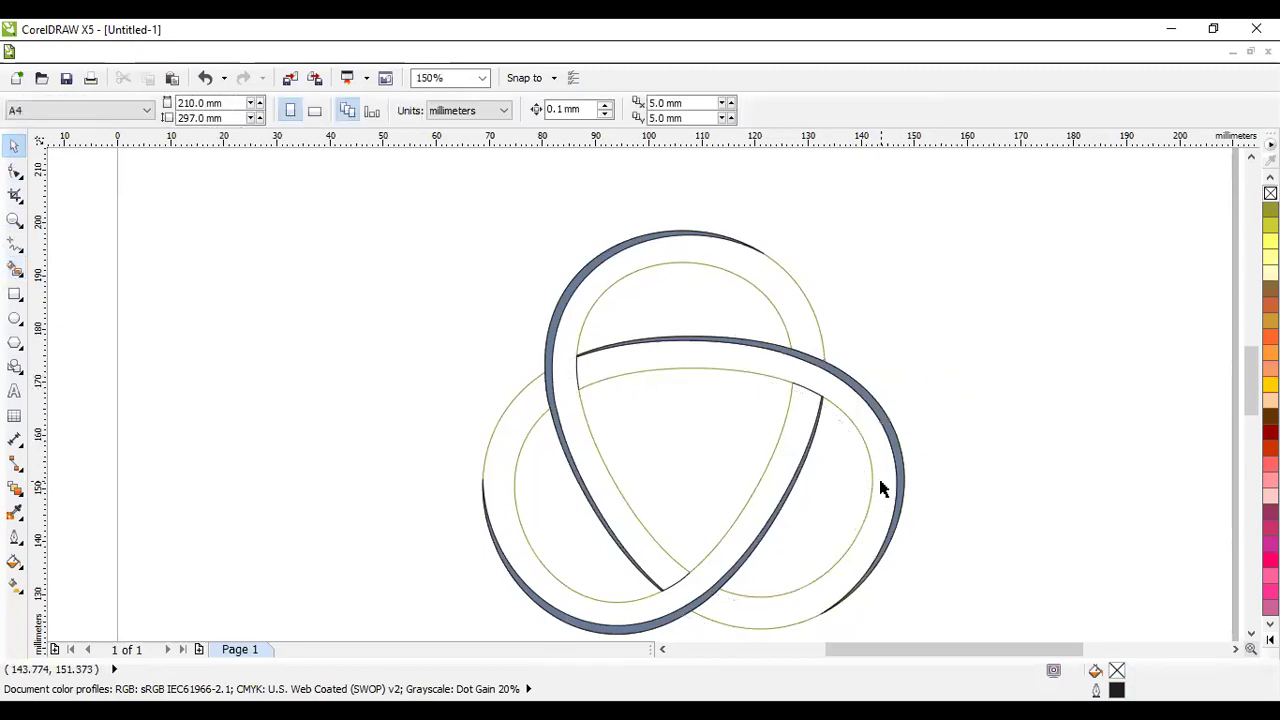
# - Fill the crescents of the right, top and lower-left strands with light yellow (#FFFF66) and deselect everything
pyautogui.click(840, 380)
pyautogui.keyDown('shift'); pyautogui.click(562, 294); pyautogui.keyUp('shift')
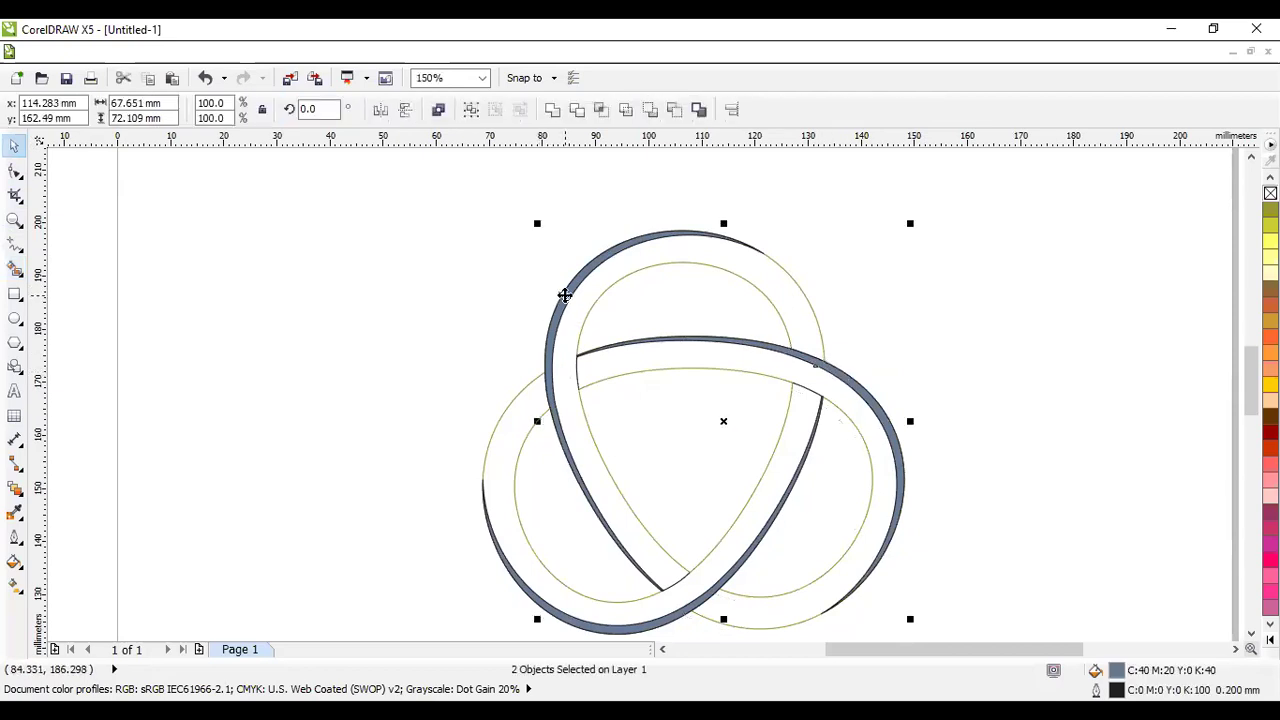
pyautogui.click(1270, 241)
pyautogui.click(1060, 357)
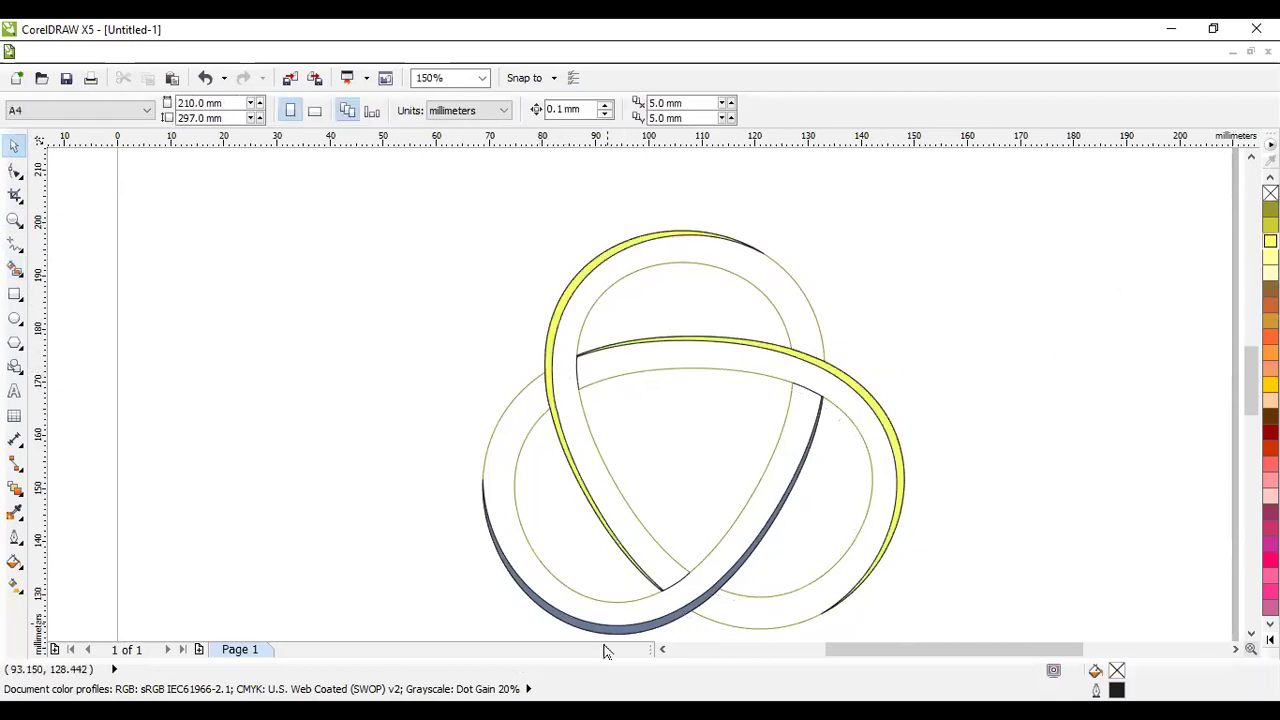
pyautogui.click(630, 627)
pyautogui.click(1270, 241)
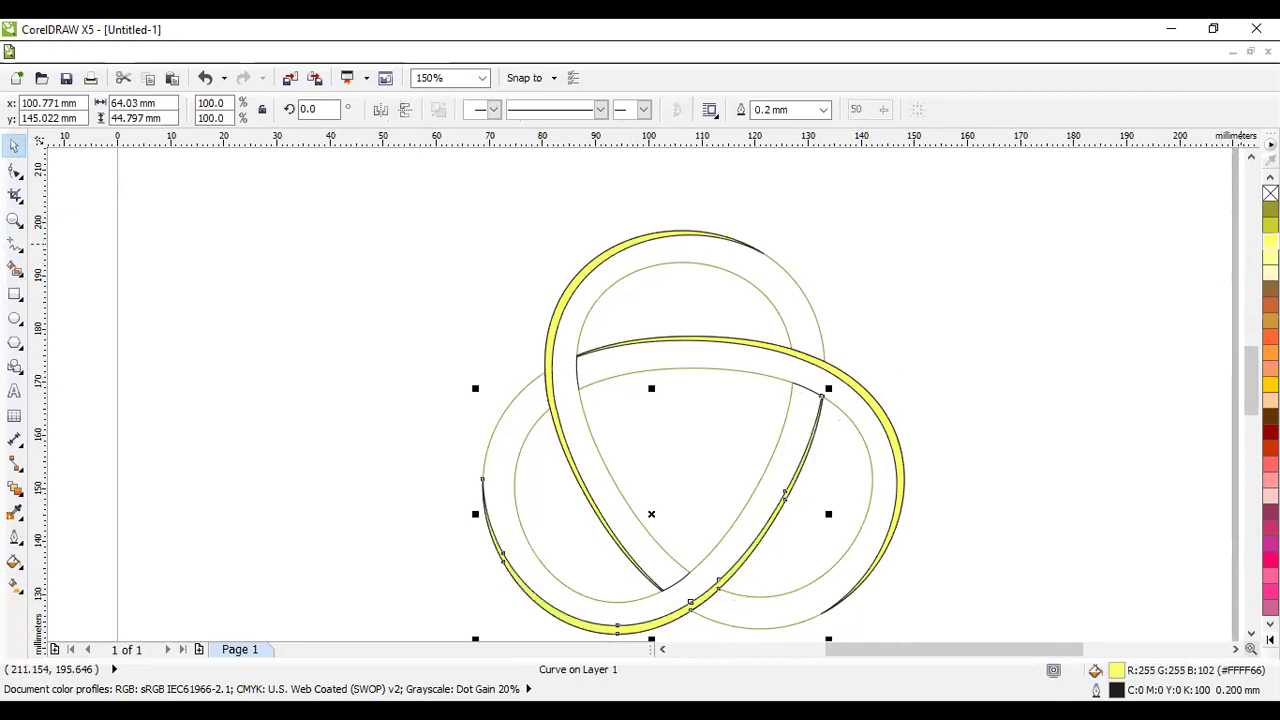
pyautogui.click(677, 346)
pyautogui.click(1083, 417)
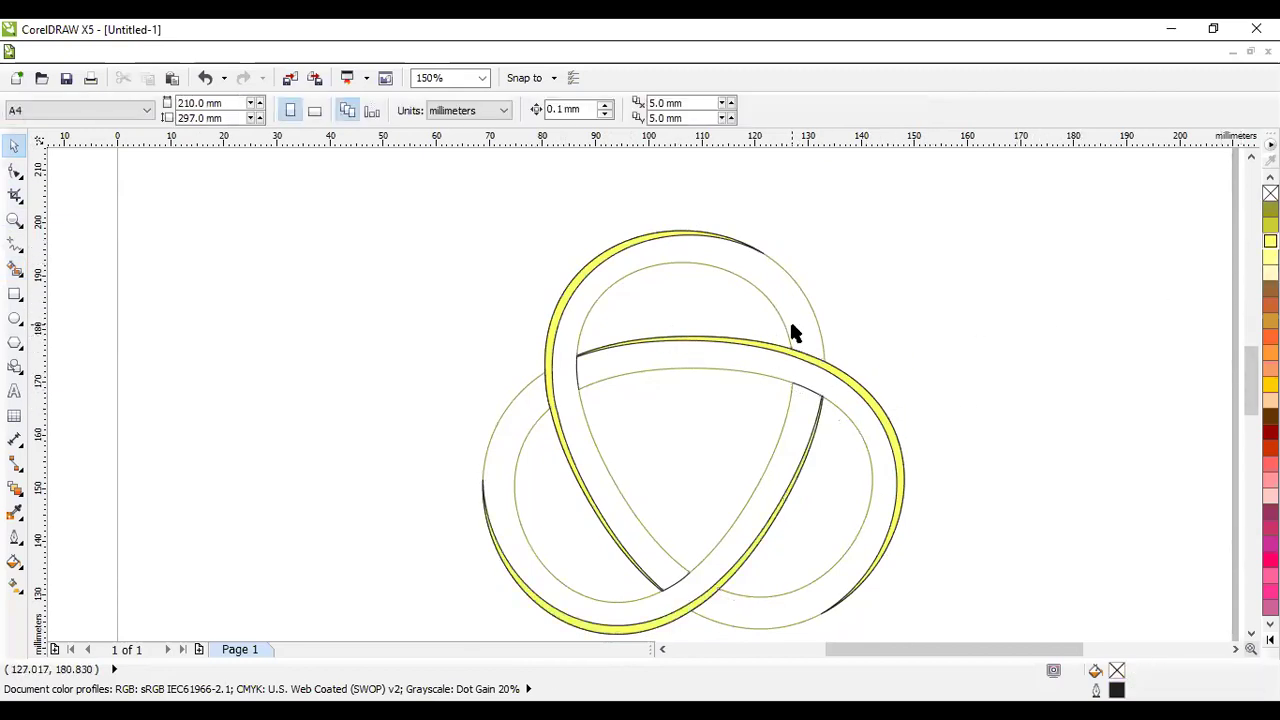
pyautogui.click(793, 381)
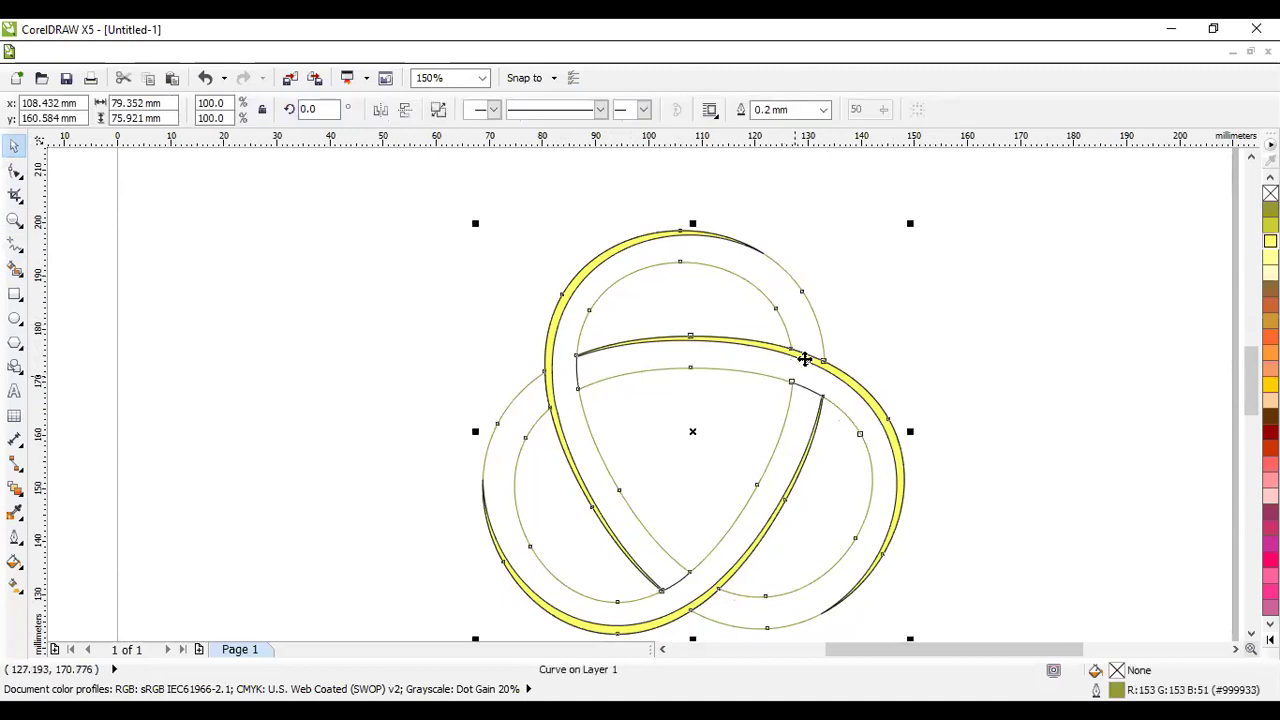
pyautogui.click(897, 321)
pyautogui.click(791, 294)
pyautogui.click(720, 300)
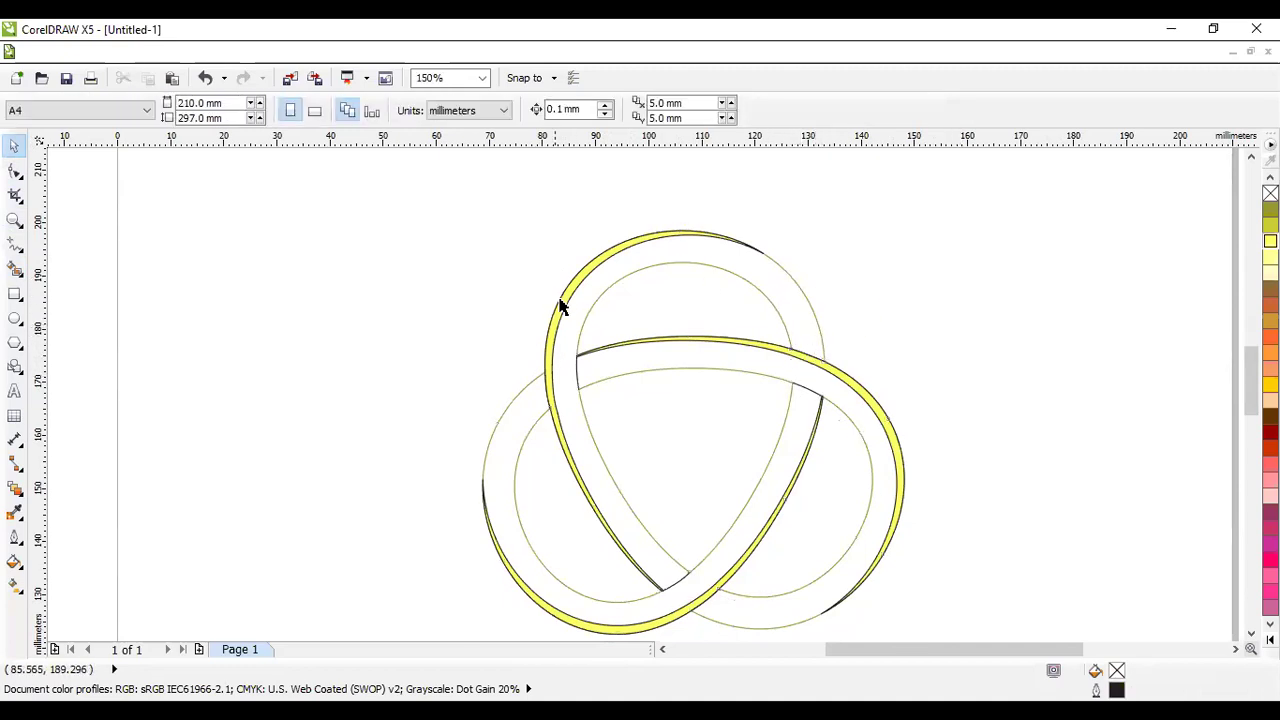
# - Smart-fill the bodies of the top, right and lower-left strands in blue-grey (C:40 M:20 Y:0 K:40), beside their yellow crescents
pyautogui.click(14, 270)
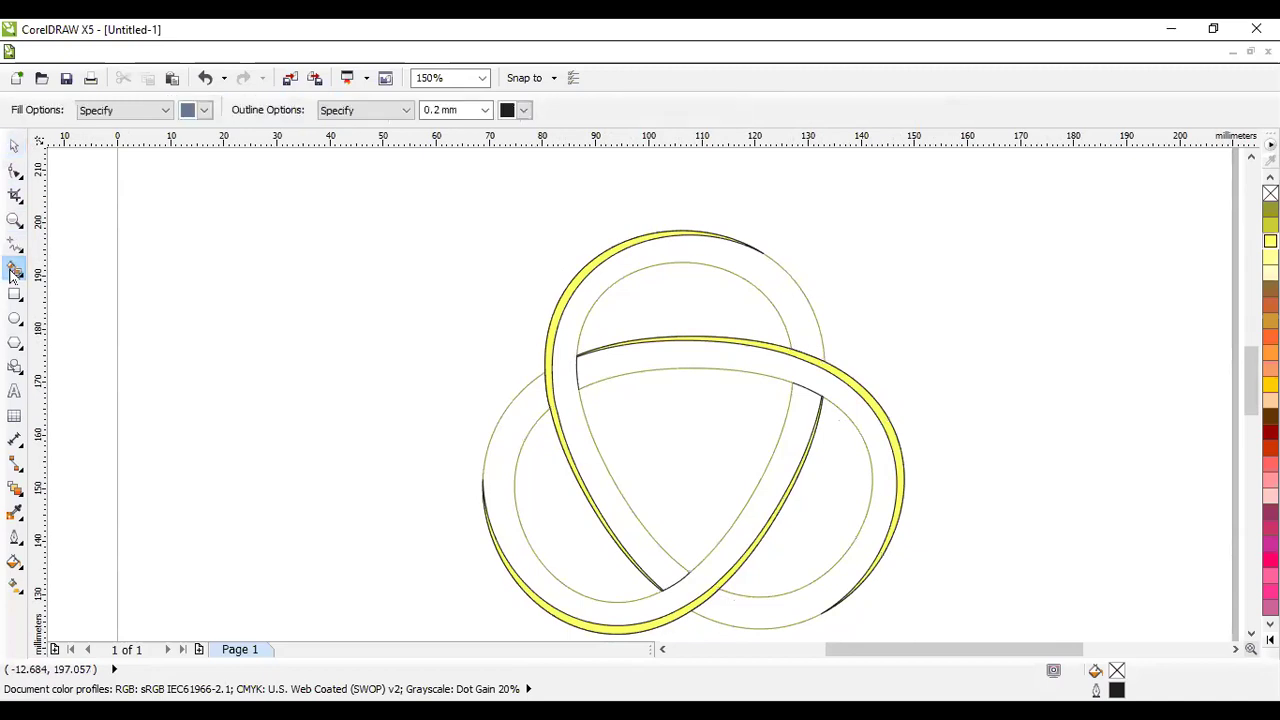
pyautogui.click(1270, 289)
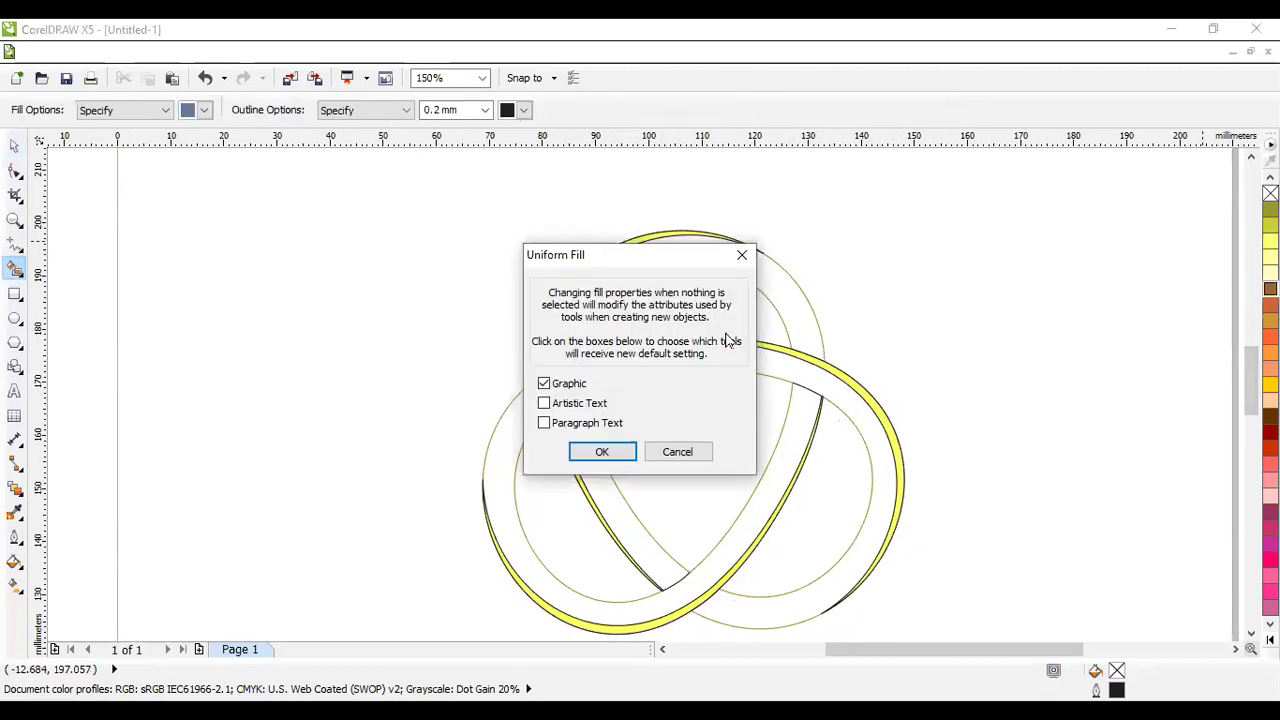
pyautogui.press('Escape')
pyautogui.click(751, 274)
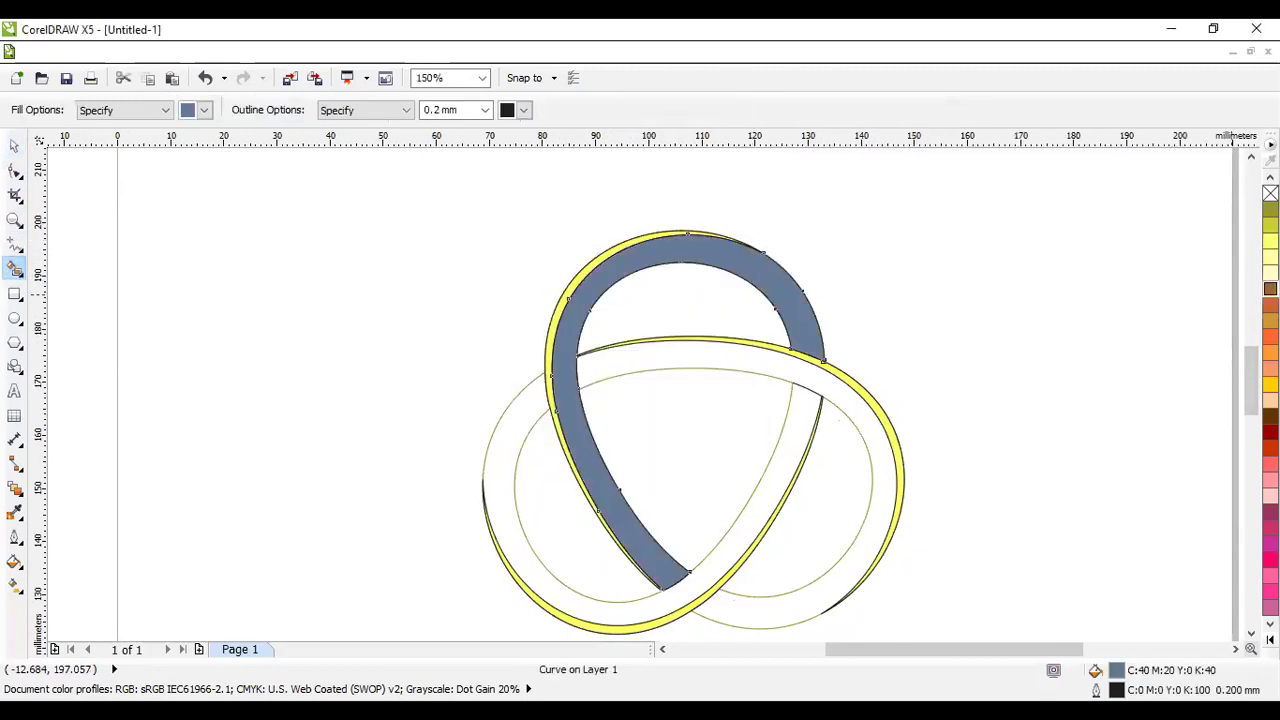
pyautogui.click(871, 425)
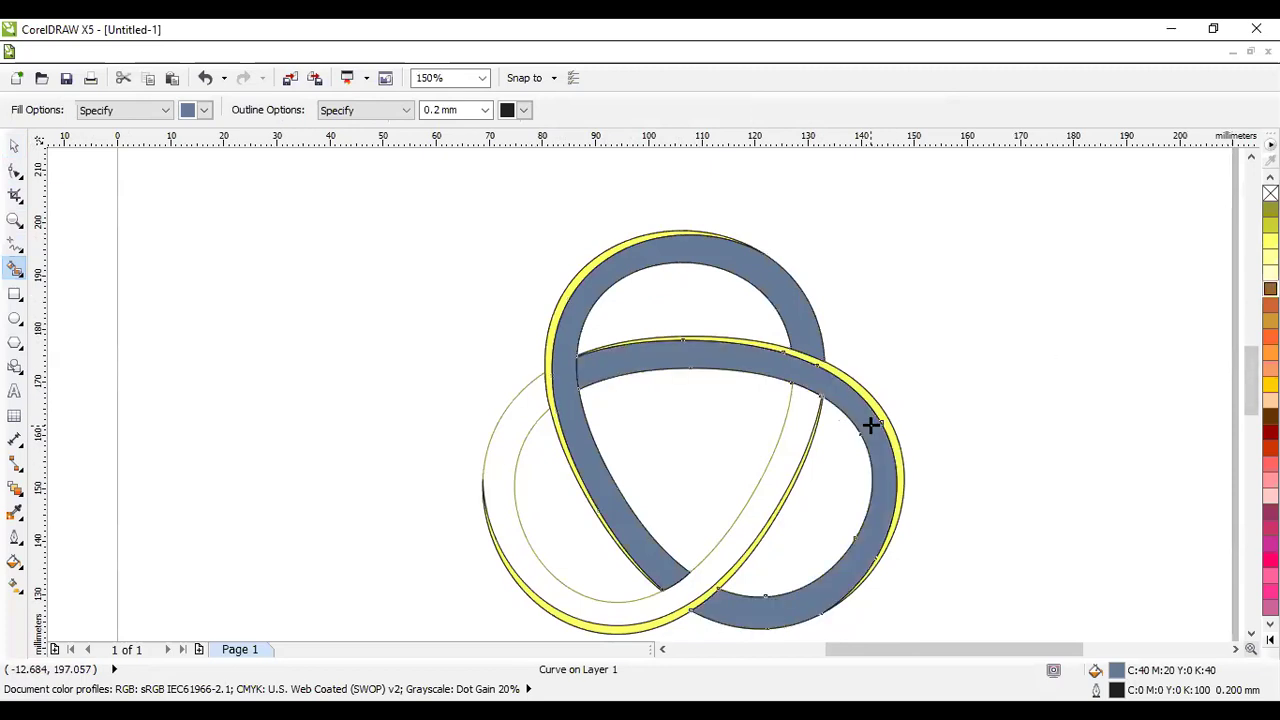
pyautogui.click(659, 614)
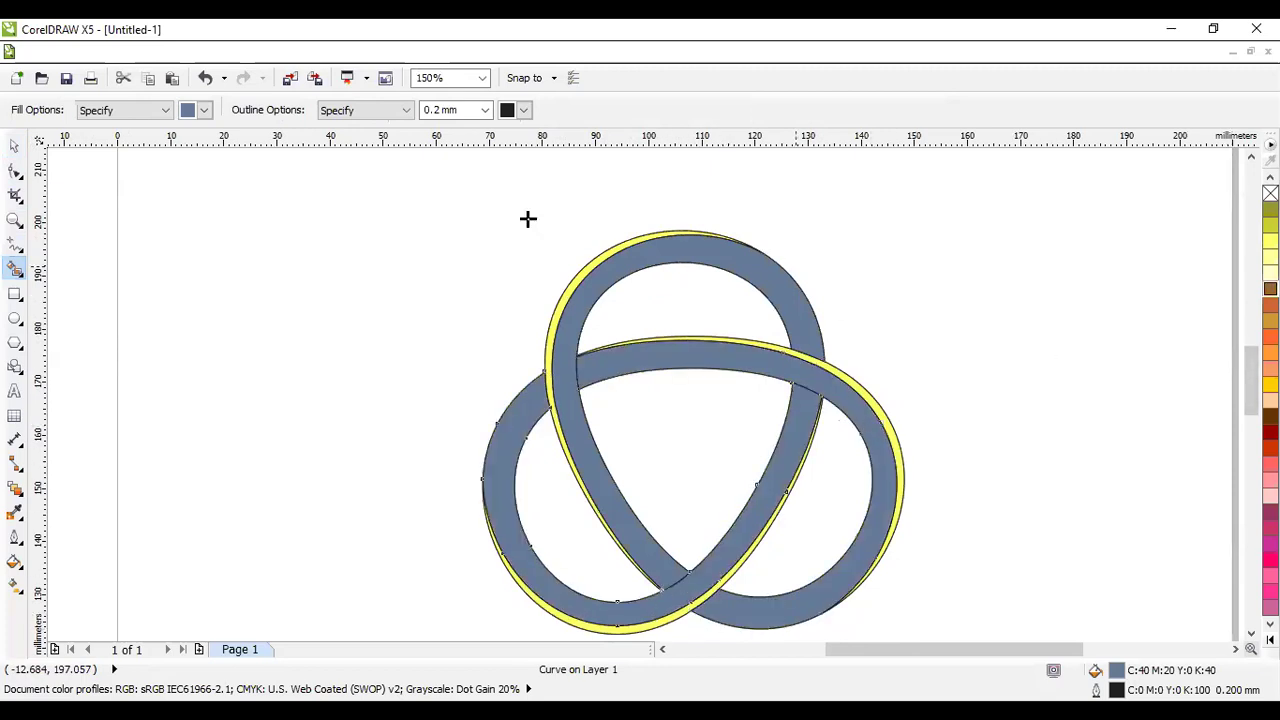
pyautogui.click(14, 145)
pyautogui.click(486, 271)
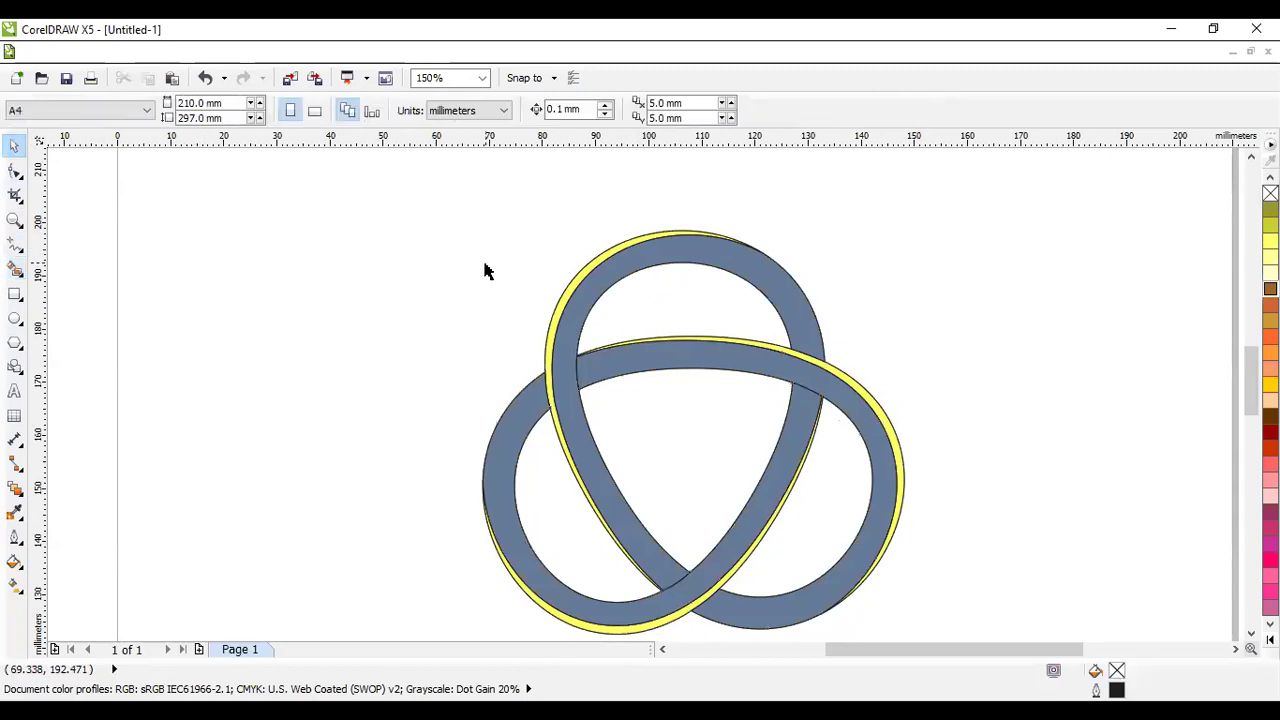
# - Remove the outline from every object of the blue-grey and yellow knot, and deselect it
pyautogui.scroll(-2, 486, 271)
pyautogui.moveTo(428, 233); pyautogui.dragTo(768, 498)
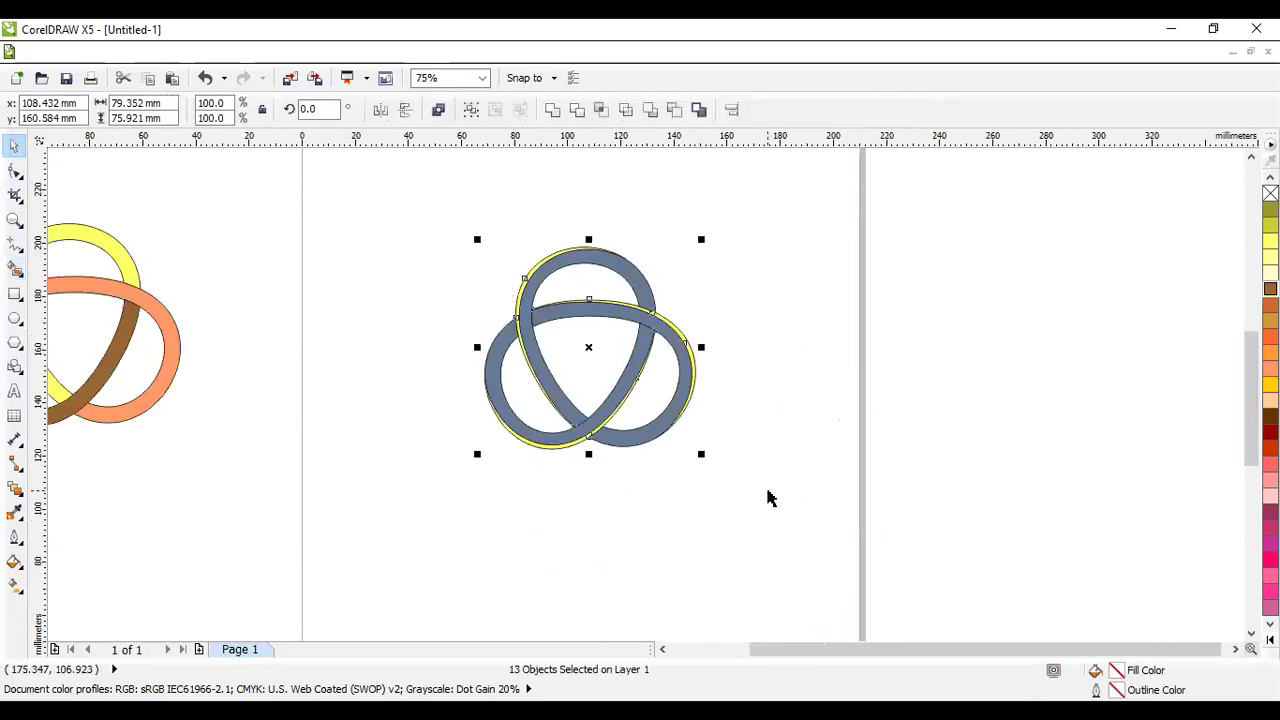
pyautogui.rightClick(1270, 193)
pyautogui.click(458, 275)
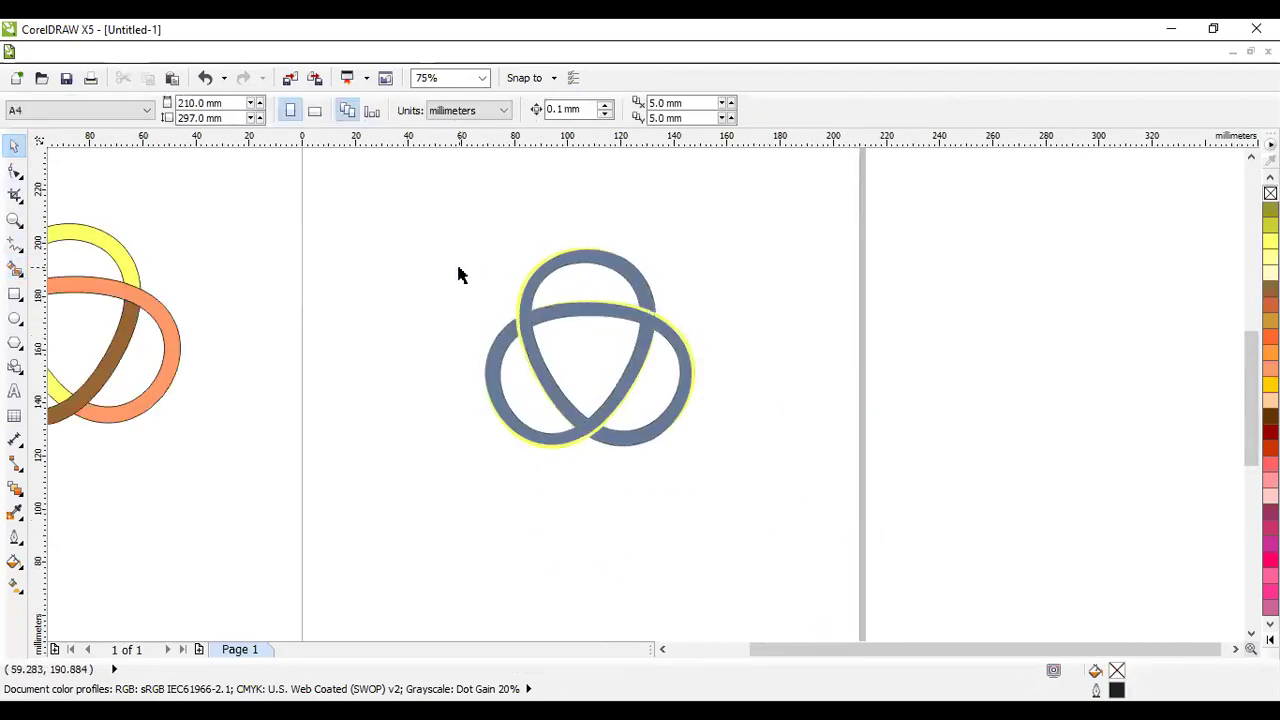
# - Nudge the right strand's blue-grey body 0.1 mm to the left and deselect it
pyautogui.scroll(2, 458, 275)
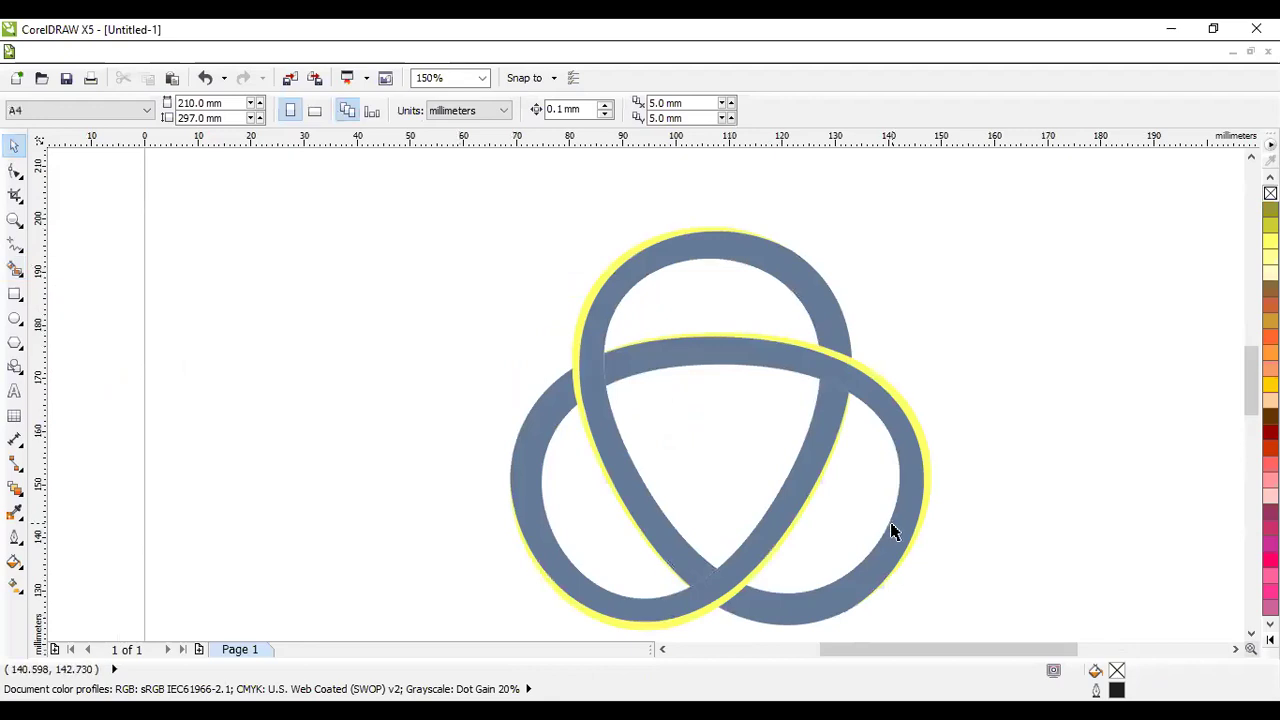
pyautogui.click(685, 363)
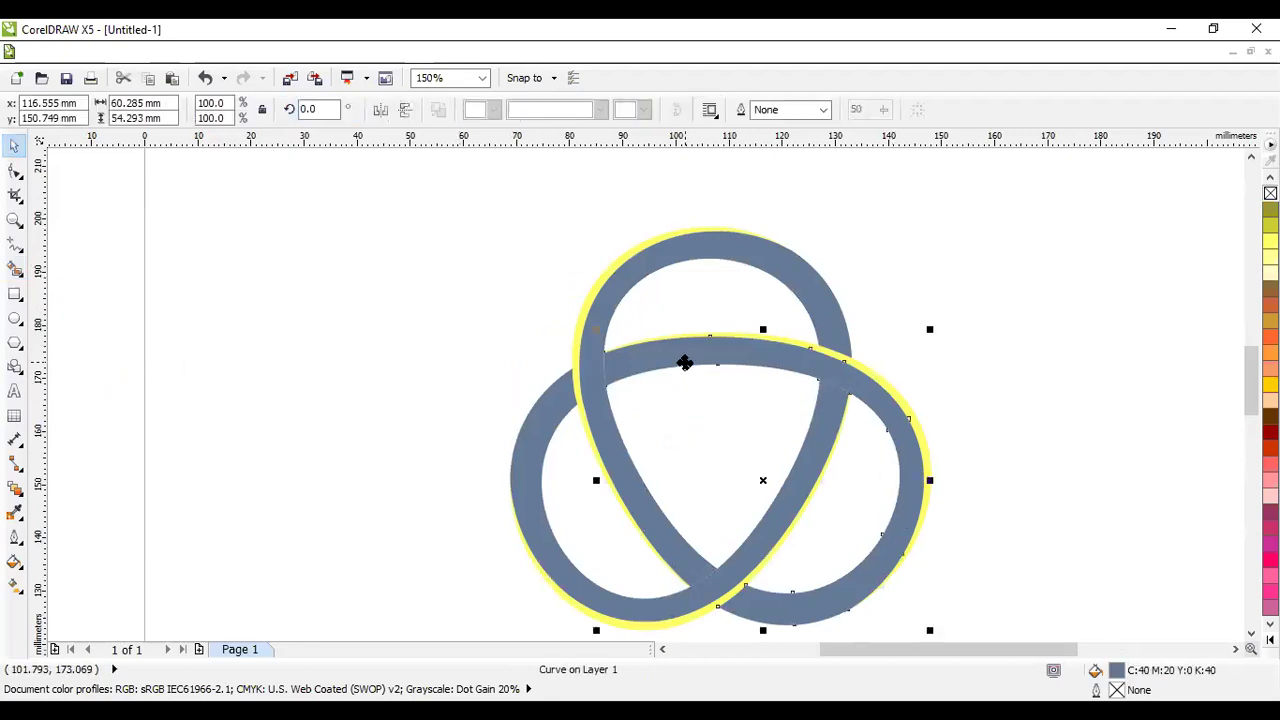
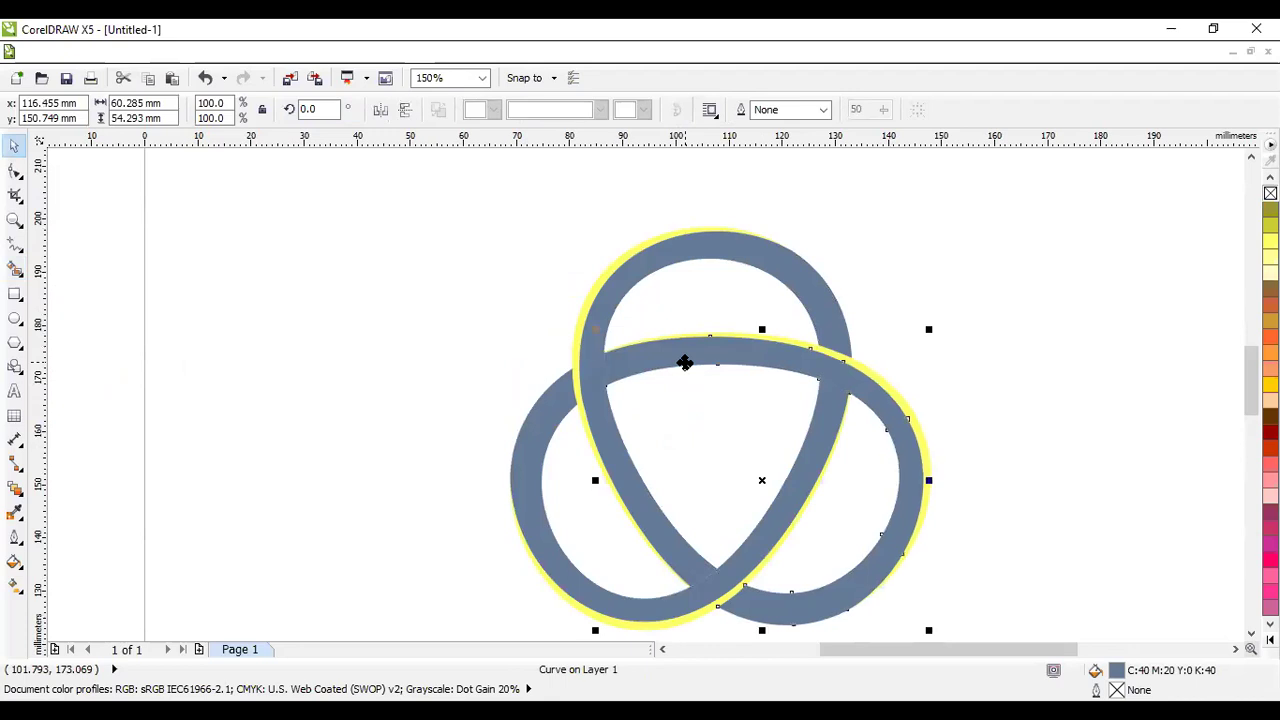
pyautogui.click(1106, 403)
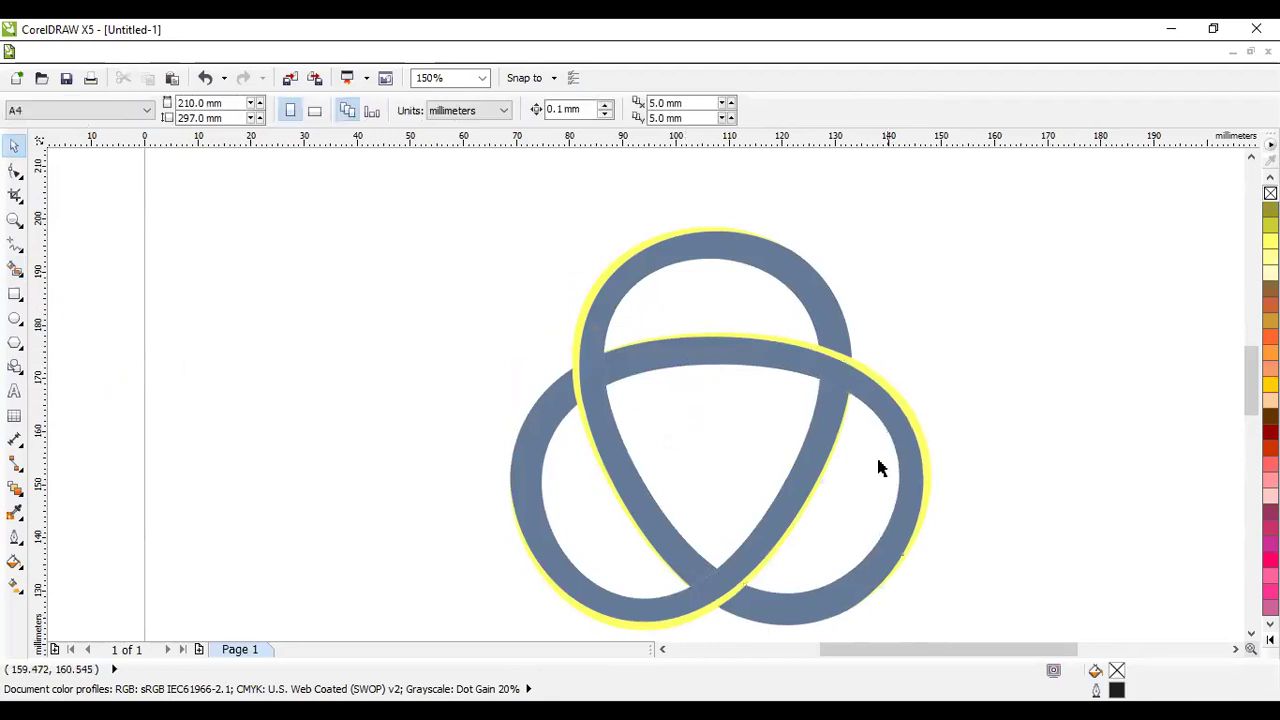
pyautogui.click(816, 451)
pyautogui.click(1094, 451)
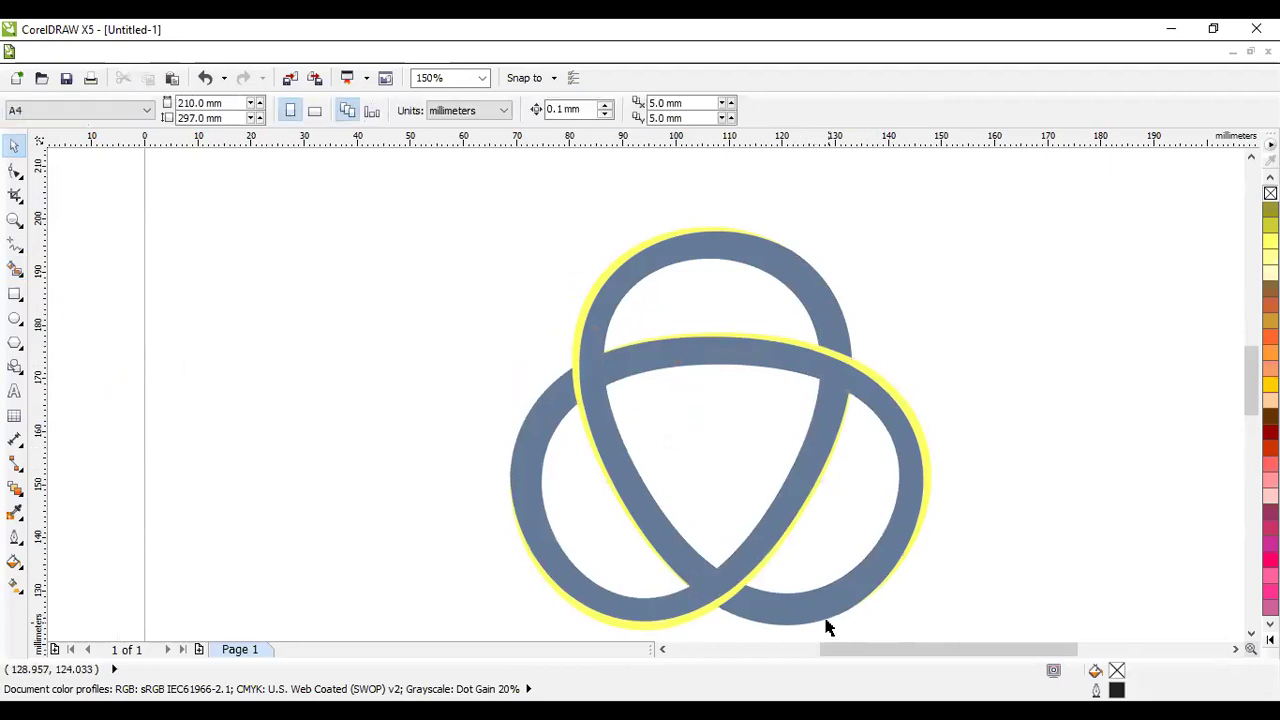
pyautogui.scroll(2, 606, 398)
pyautogui.scroll(-2, 617, 398)
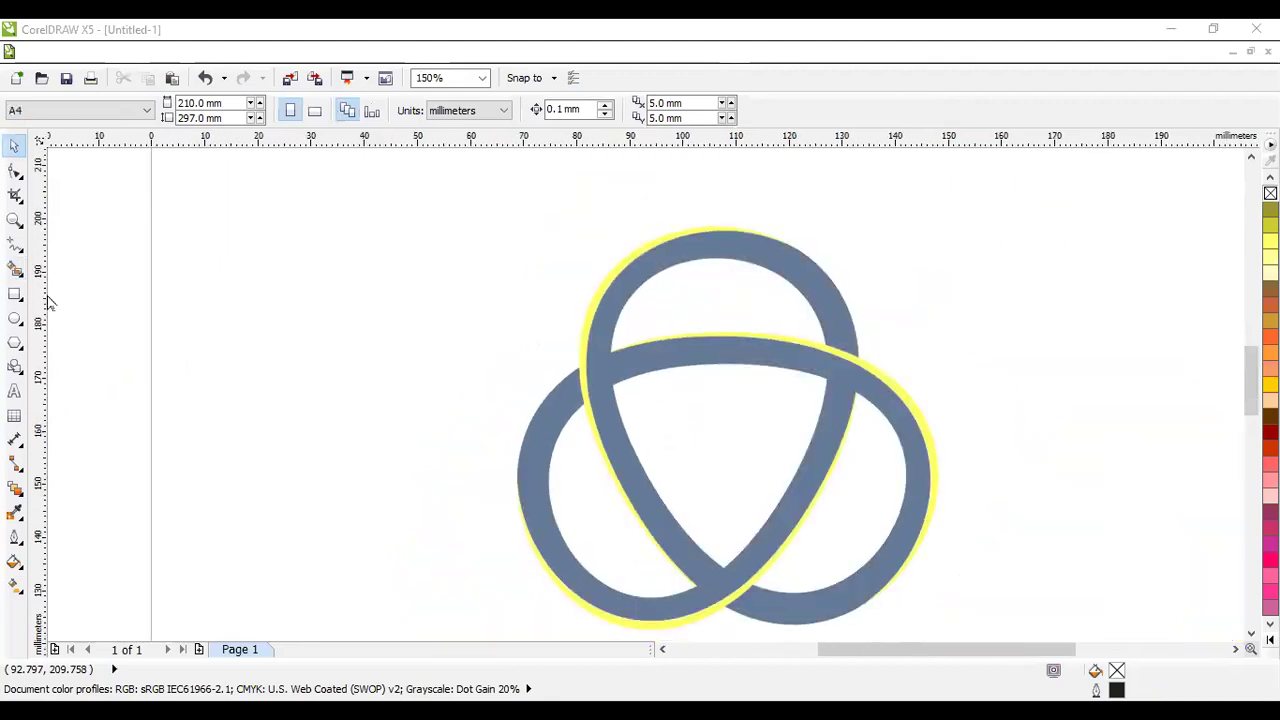
# - Draw a rectangle about 37.4 mm wide and 9.7 mm high in the empty area beside the knot's upper strand
pyautogui.click(14, 295)
pyautogui.moveTo(254, 256); pyautogui.dragTo(453, 307)
pyautogui.click(14, 145)
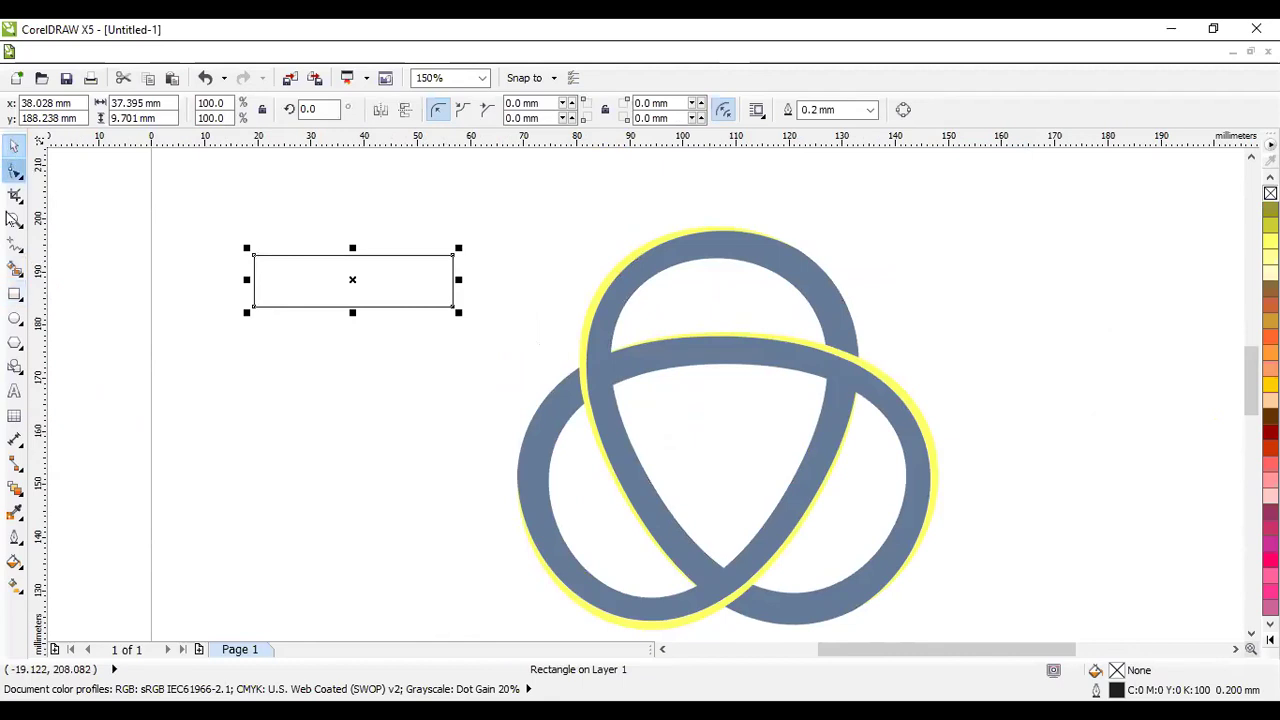
# - Start a custom fountain fill for the rectangle based on the Sunset preset
pyautogui.click(14, 561)
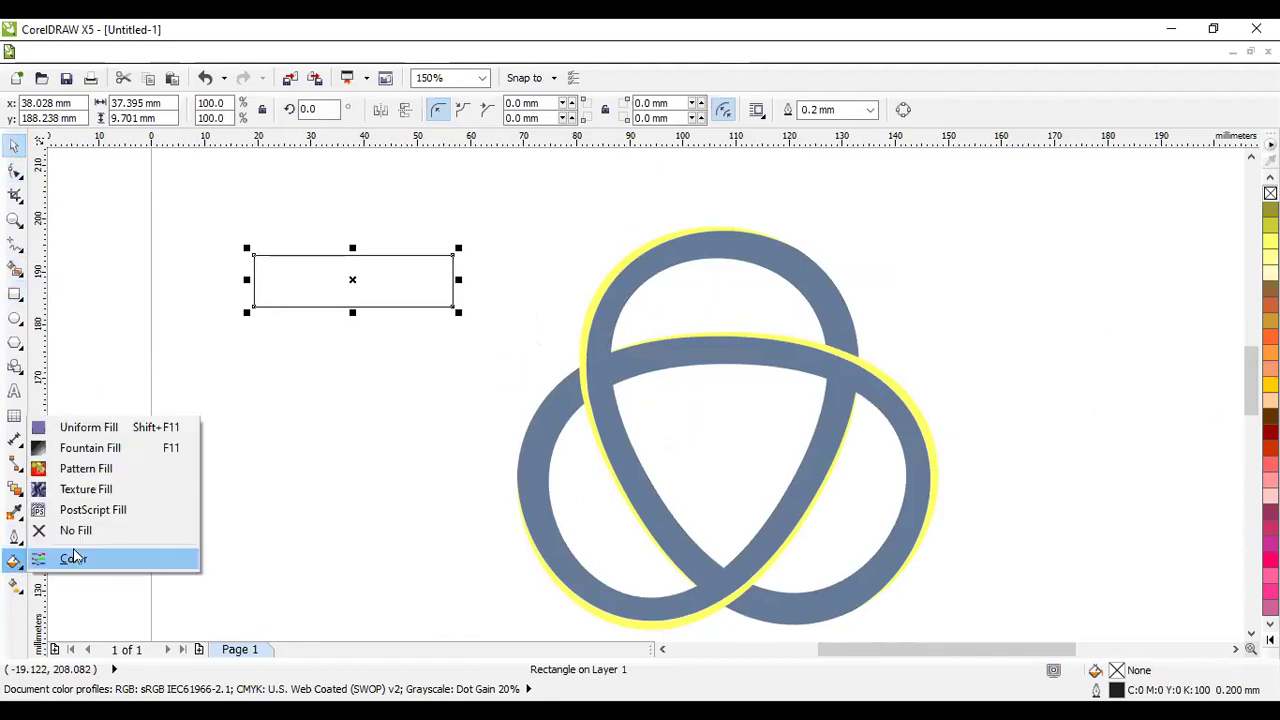
pyautogui.click(109, 451)
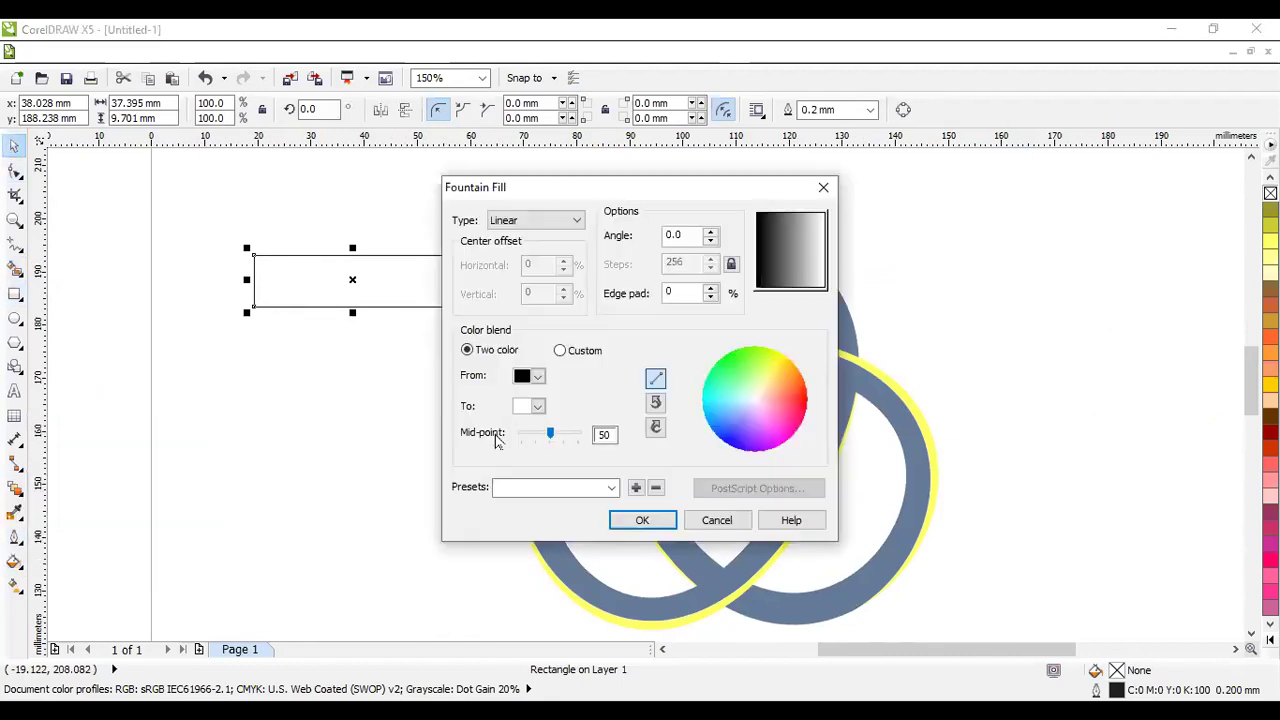
pyautogui.click(560, 350)
pyautogui.click(612, 488)
pyautogui.scroll(-20, 560, 300)
pyautogui.click(572, 416)
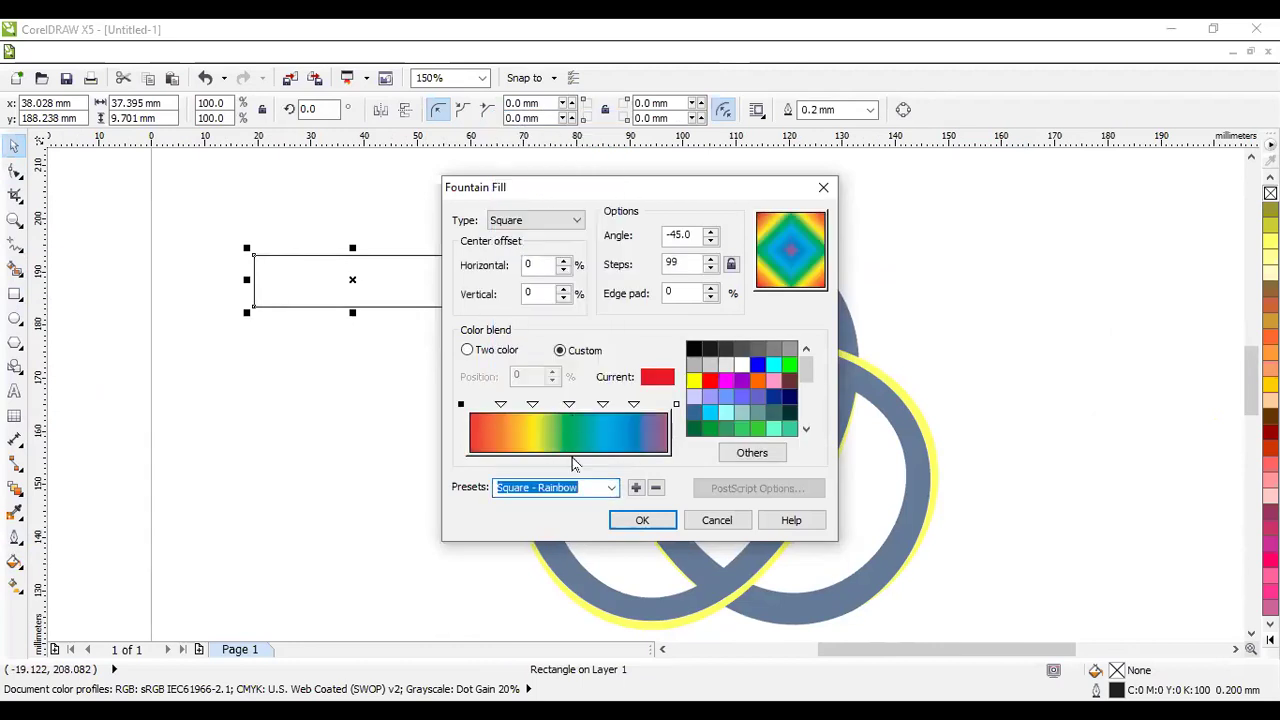
pyautogui.click(612, 487)
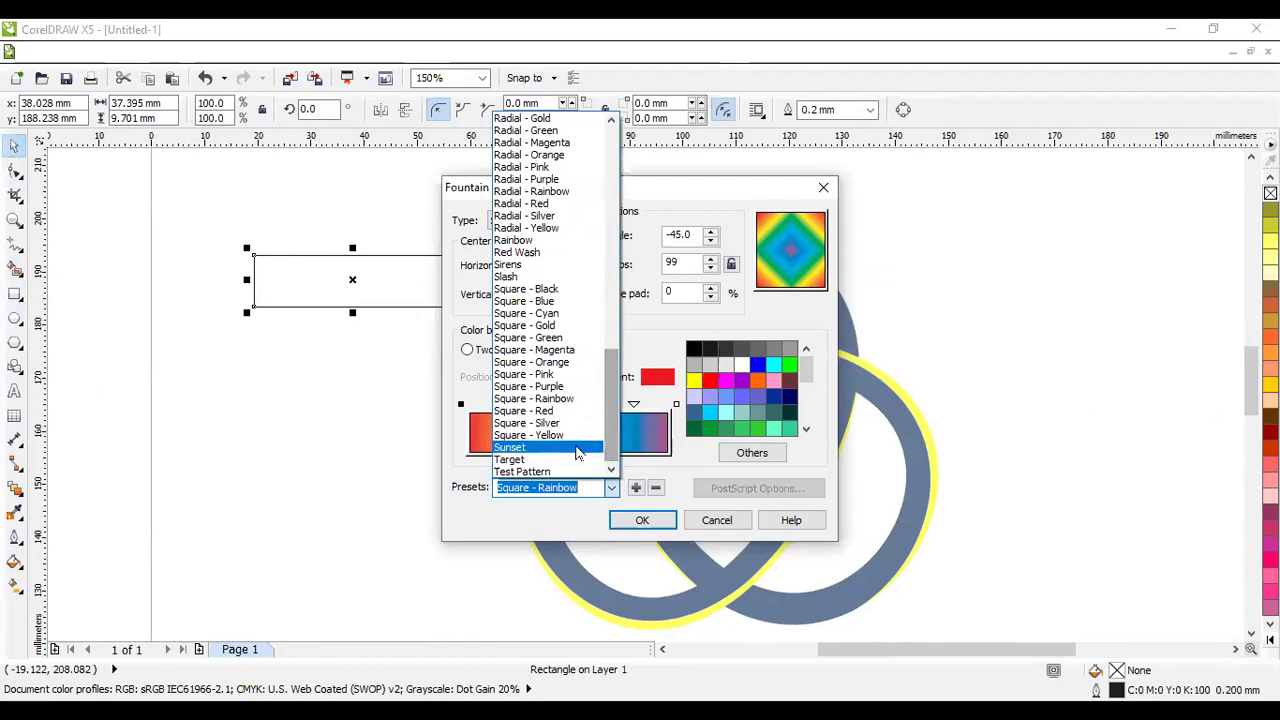
pyautogui.click(578, 448)
pyautogui.click(562, 350)
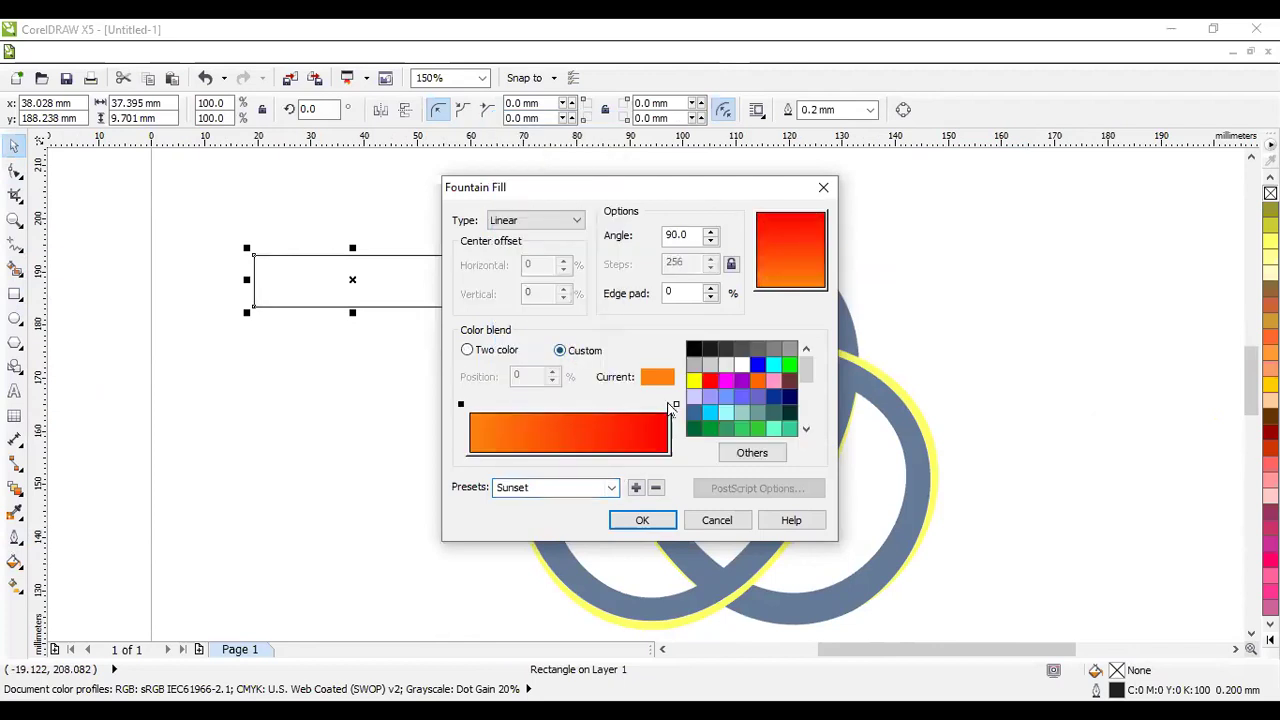
# - Make the gradient's start colour yellow and add golden-yellow colour stops at 15%, 38%, 77% and 96%
pyautogui.click(694, 381)
pyautogui.doubleClick(499, 418)
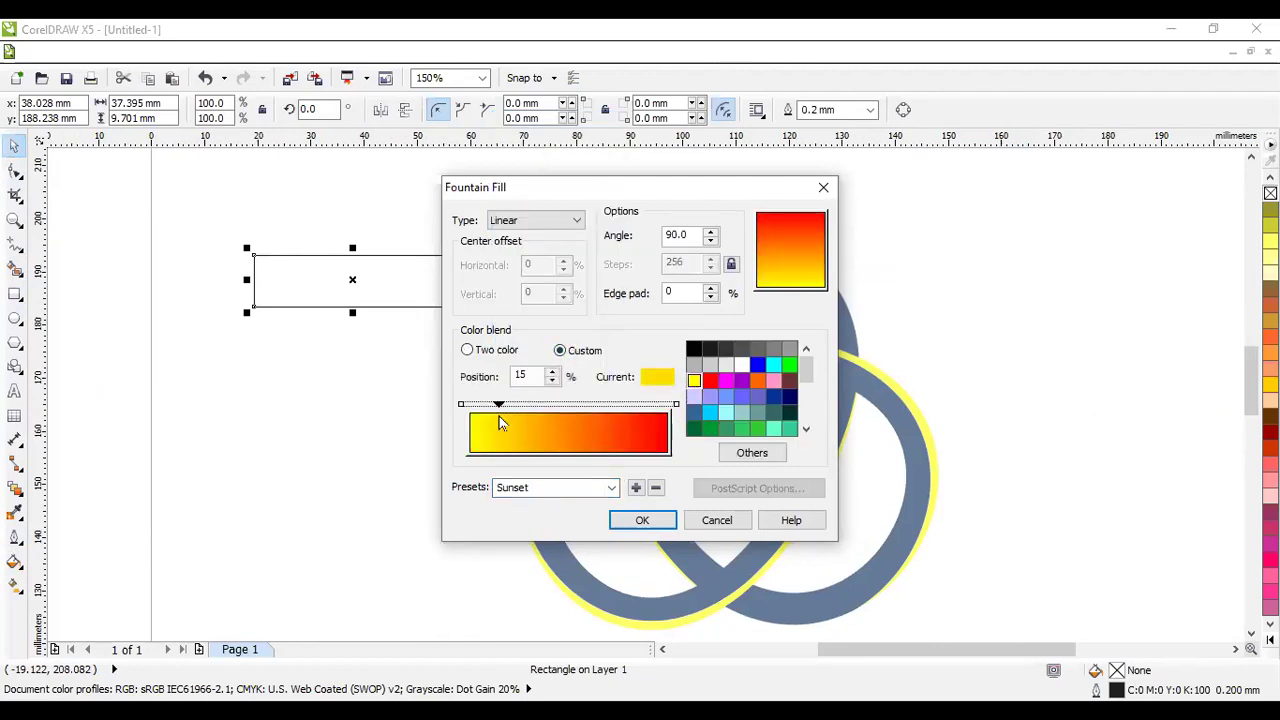
pyautogui.scroll(-3, 808, 395)
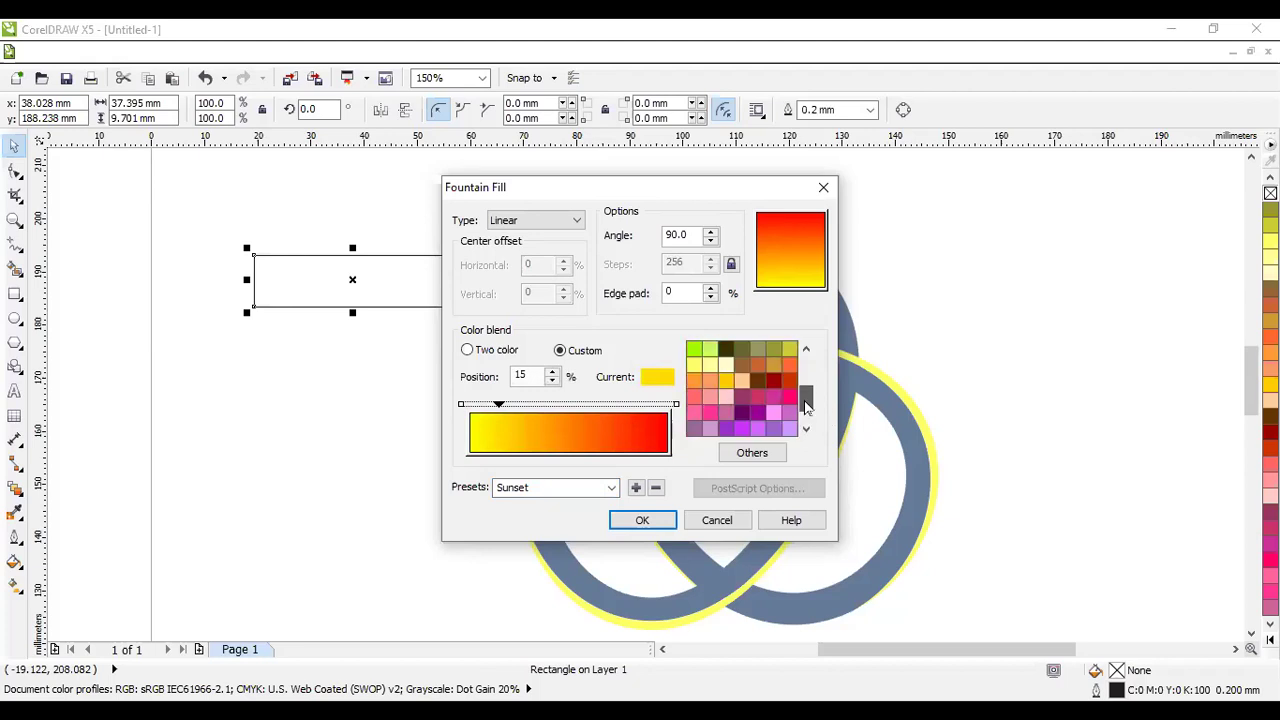
pyautogui.click(727, 414)
pyautogui.doubleClick(545, 418)
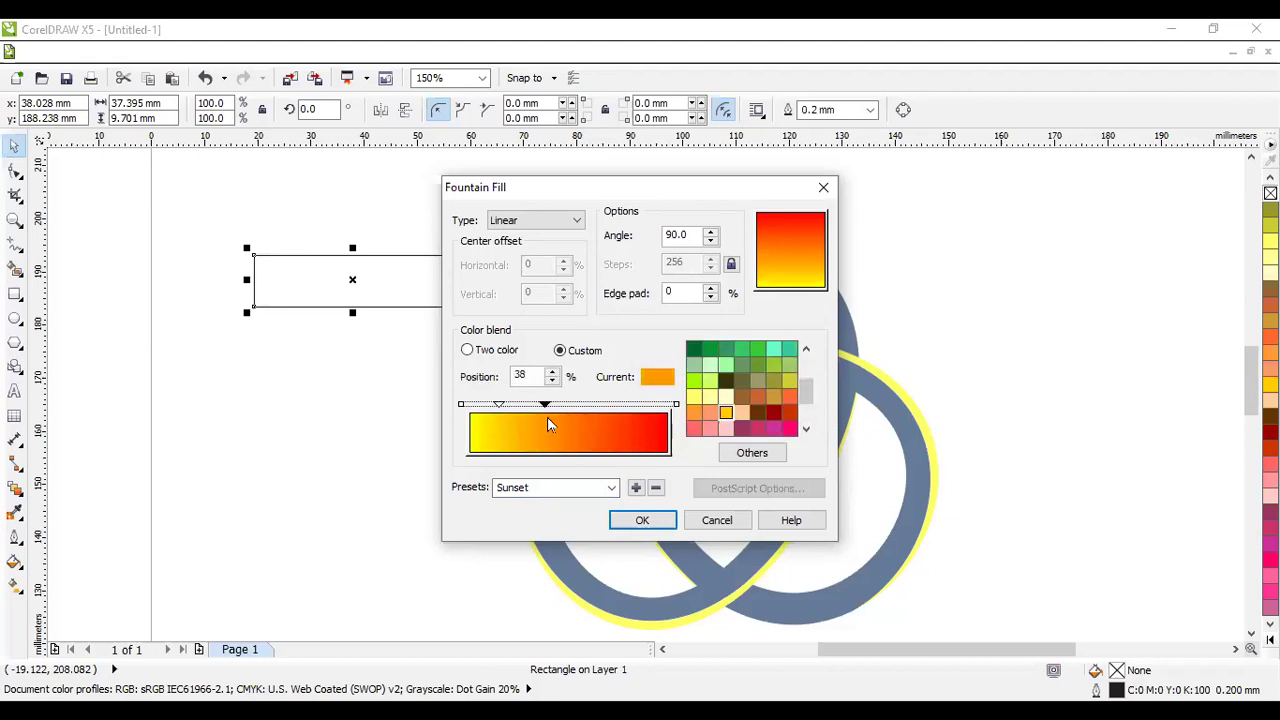
pyautogui.click(726, 414)
pyautogui.doubleClick(622, 418)
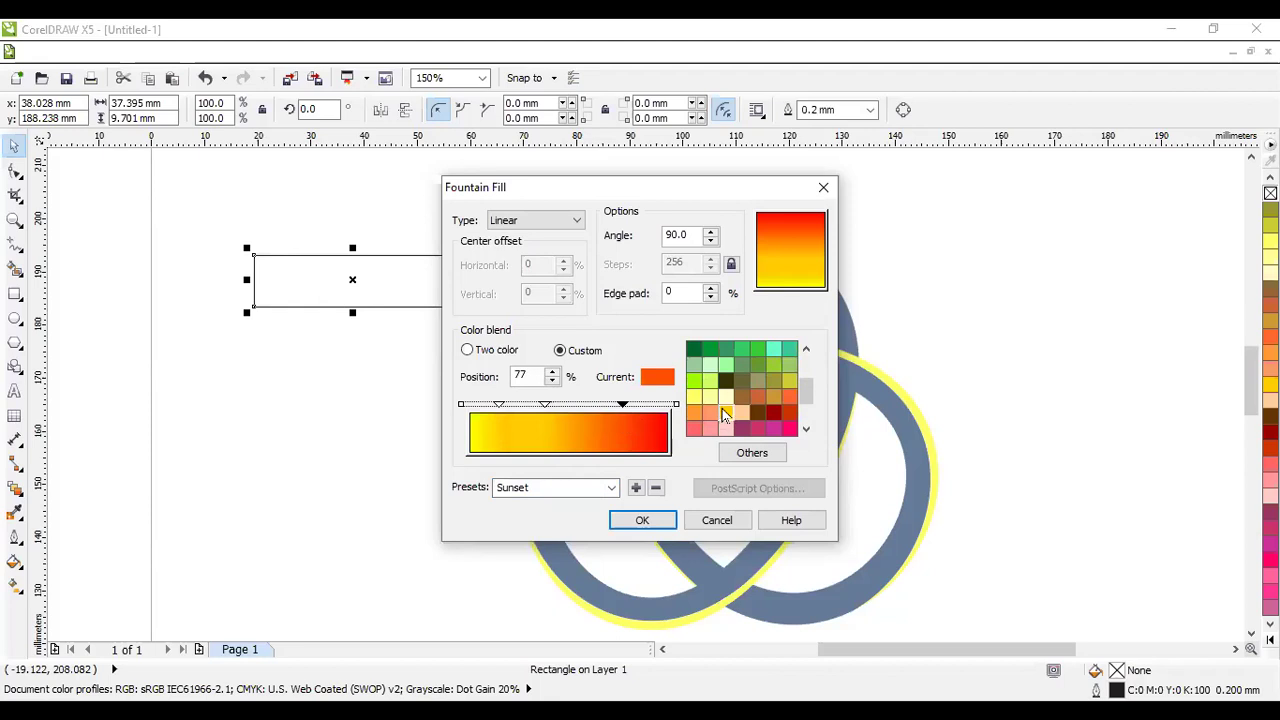
pyautogui.click(726, 414)
pyautogui.doubleClick(660, 425)
pyautogui.click(726, 414)
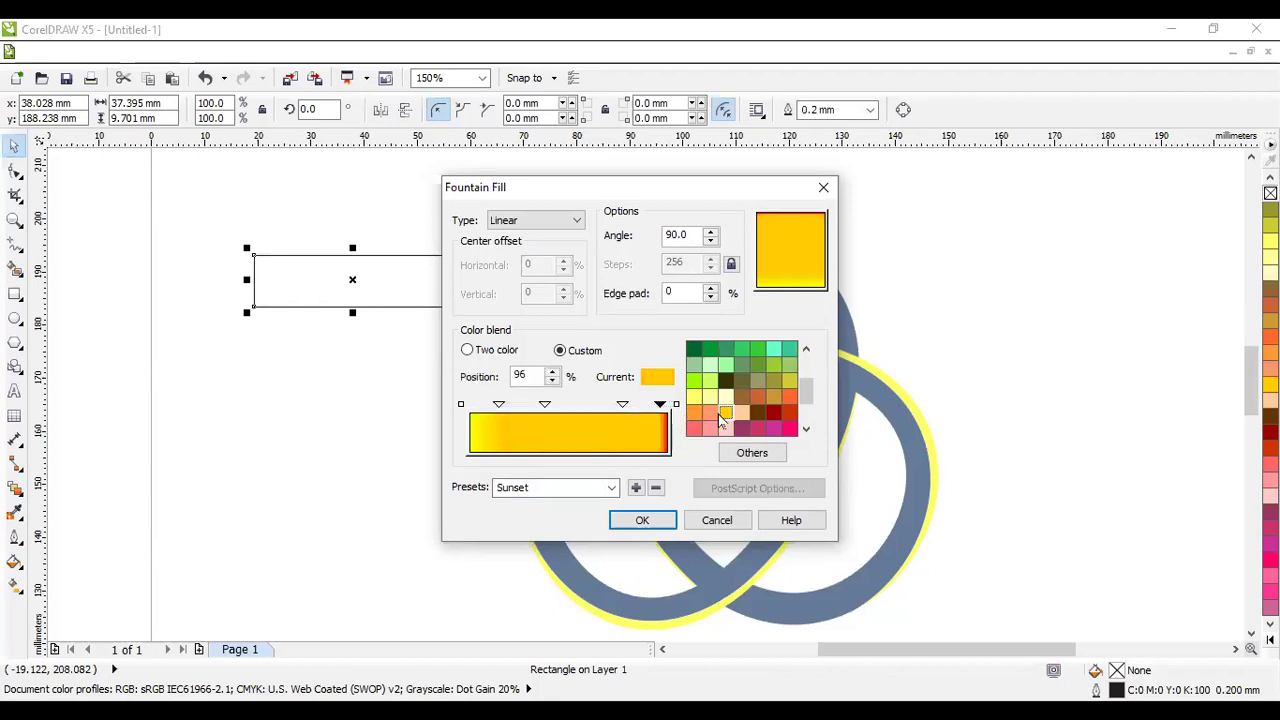
# - Recolour the gradient's end and its 38% stop pale yellow, and its start golden yellow
pyautogui.click(676, 405)
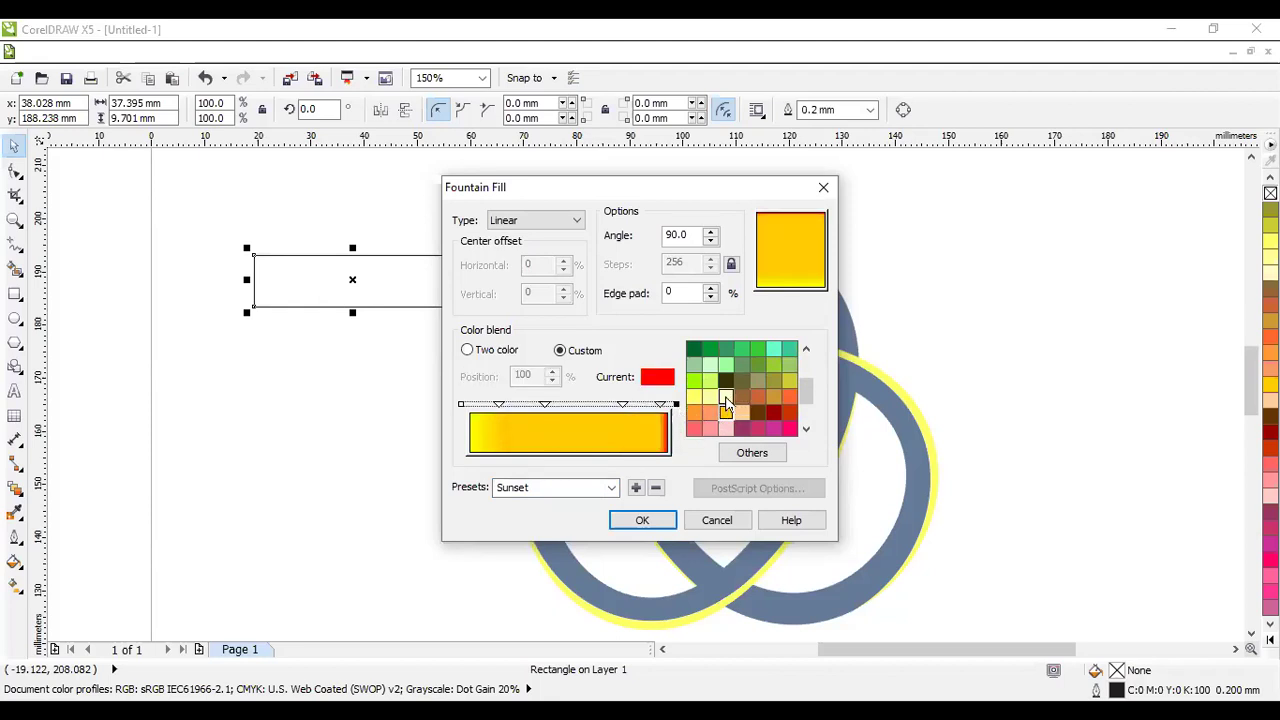
pyautogui.click(710, 396)
pyautogui.click(461, 405)
pyautogui.click(727, 413)
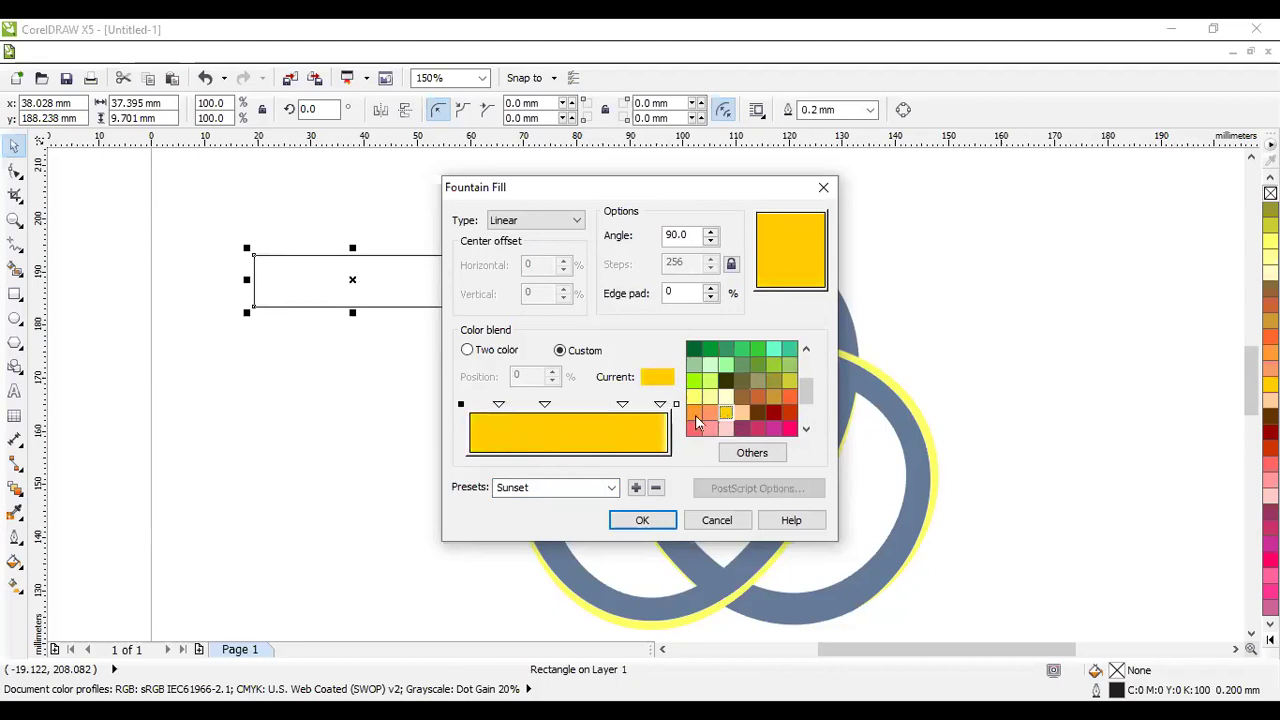
pyautogui.click(546, 405)
pyautogui.click(710, 397)
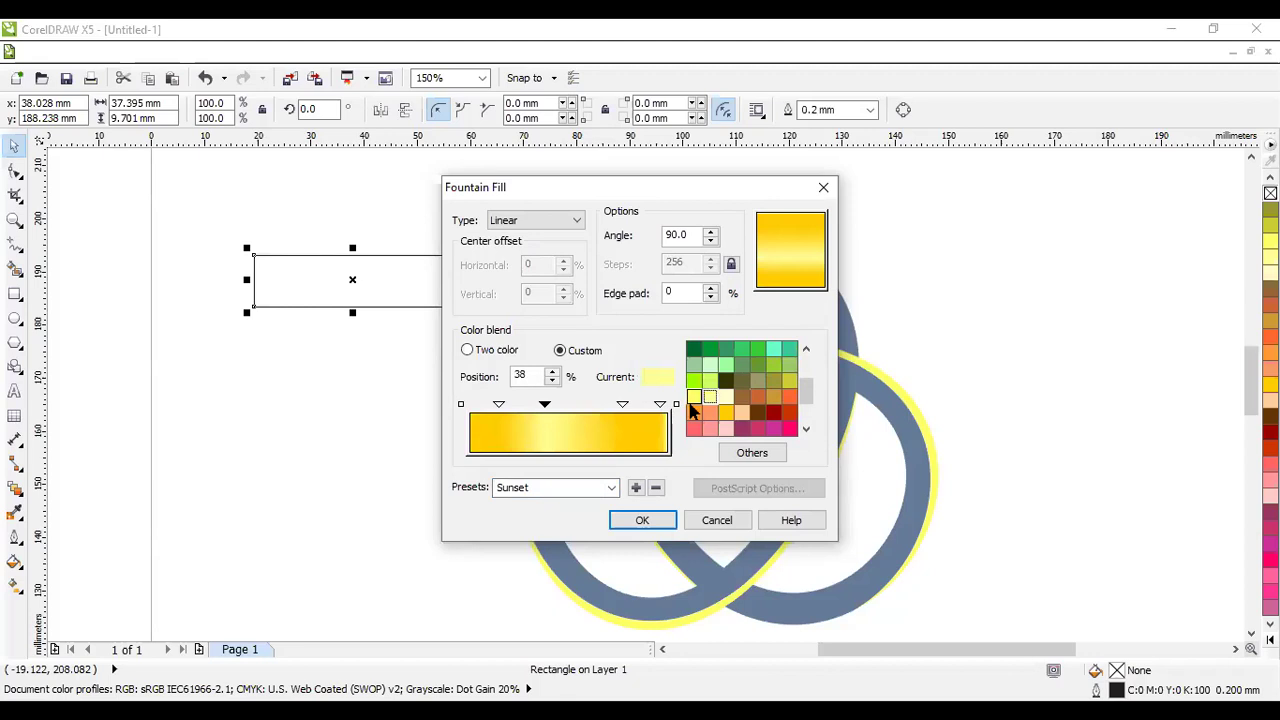
# - Shift the 77% stop to 68% and the 38% stop to 31%, and add stops between them and at 80%
pyautogui.moveTo(623, 407); pyautogui.dragTo(611, 408)
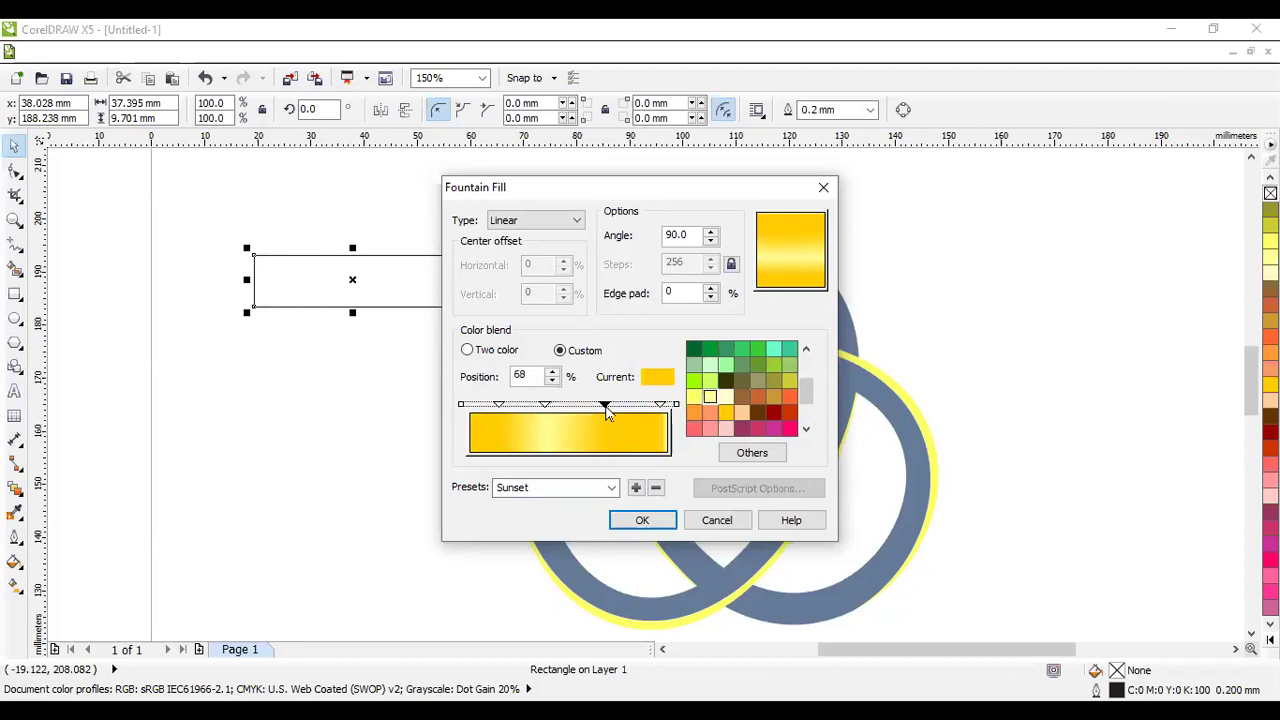
pyautogui.moveTo(604, 404); pyautogui.dragTo(534, 408)
pyautogui.click(540, 408)
pyautogui.doubleClick(620, 404)
pyautogui.moveTo(620, 404); pyautogui.dragTo(630, 404)
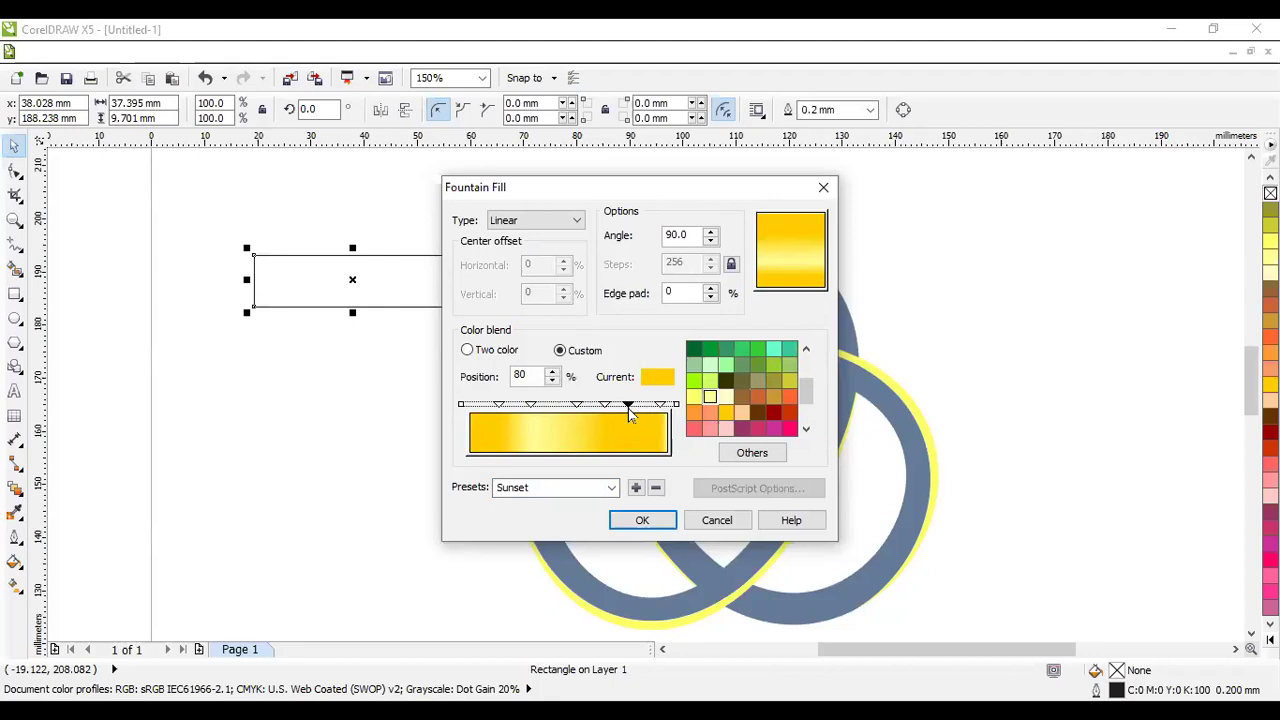
# - Move the two middle stops closer to the 31% stop, and colour the 31% and 79% stops light yellow
pyautogui.click(532, 407)
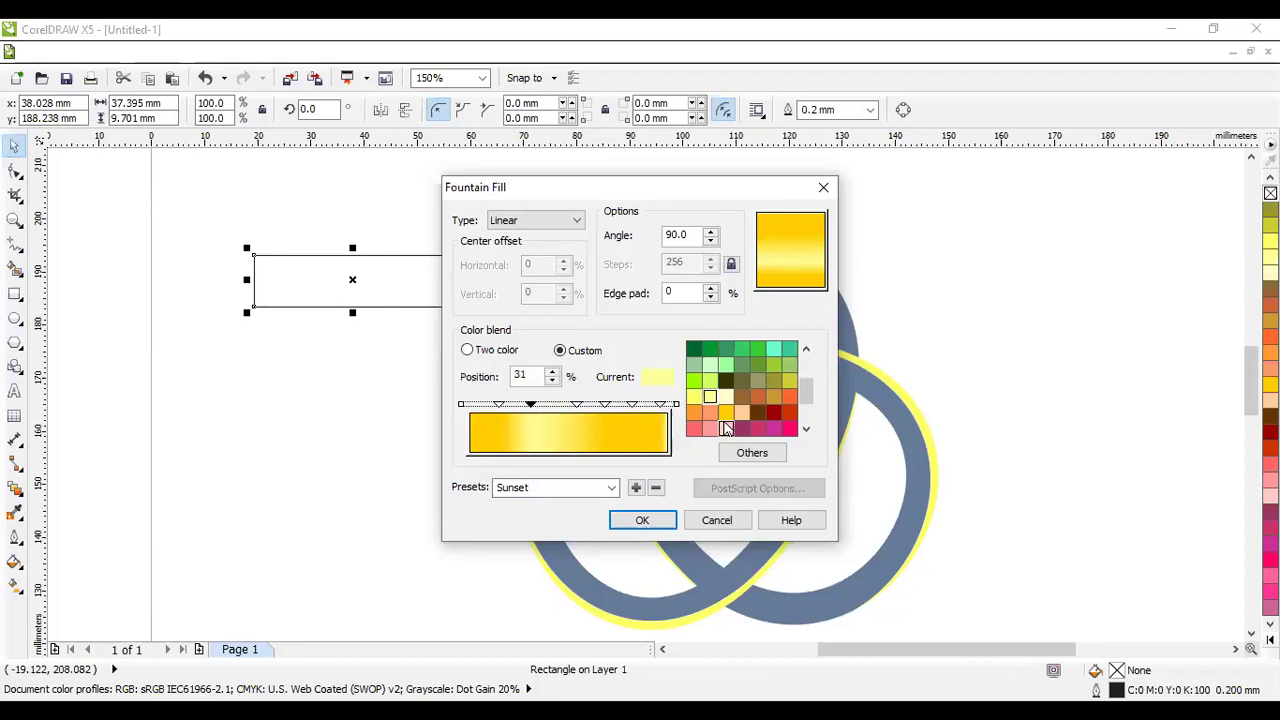
pyautogui.click(725, 412)
pyautogui.moveTo(576, 406); pyautogui.dragTo(557, 410)
pyautogui.click(598, 406)
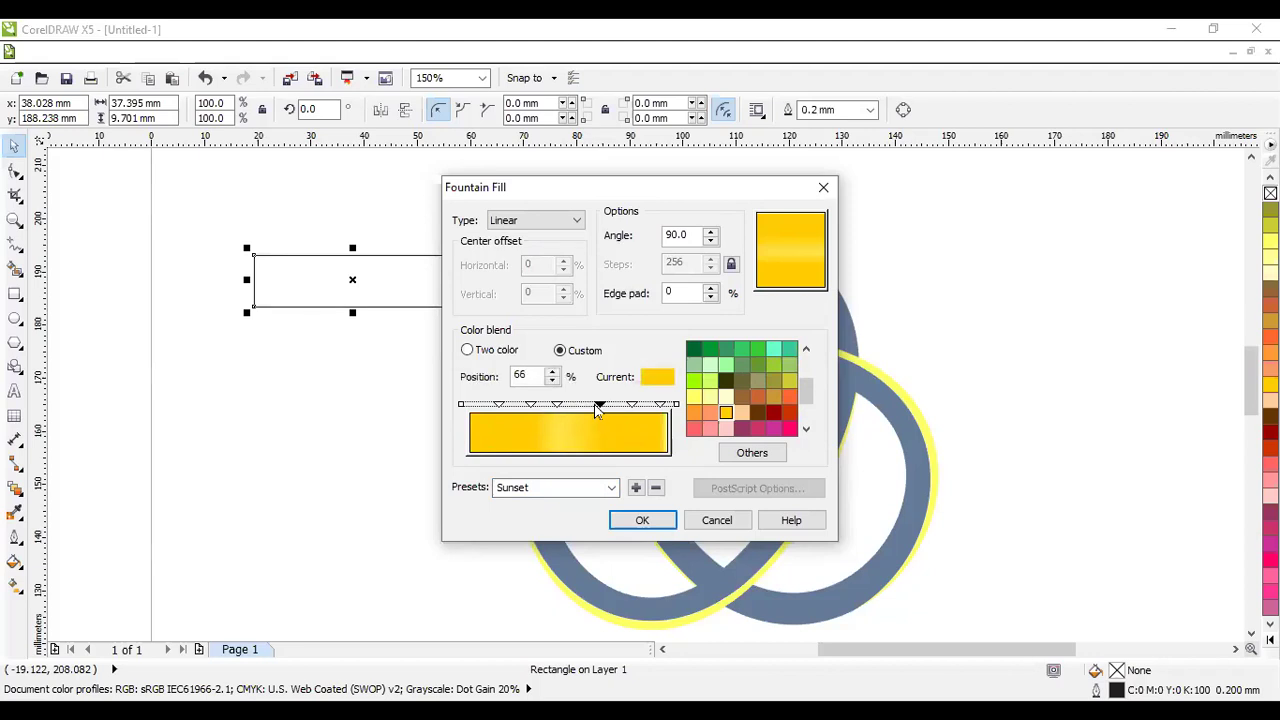
pyautogui.click(527, 406)
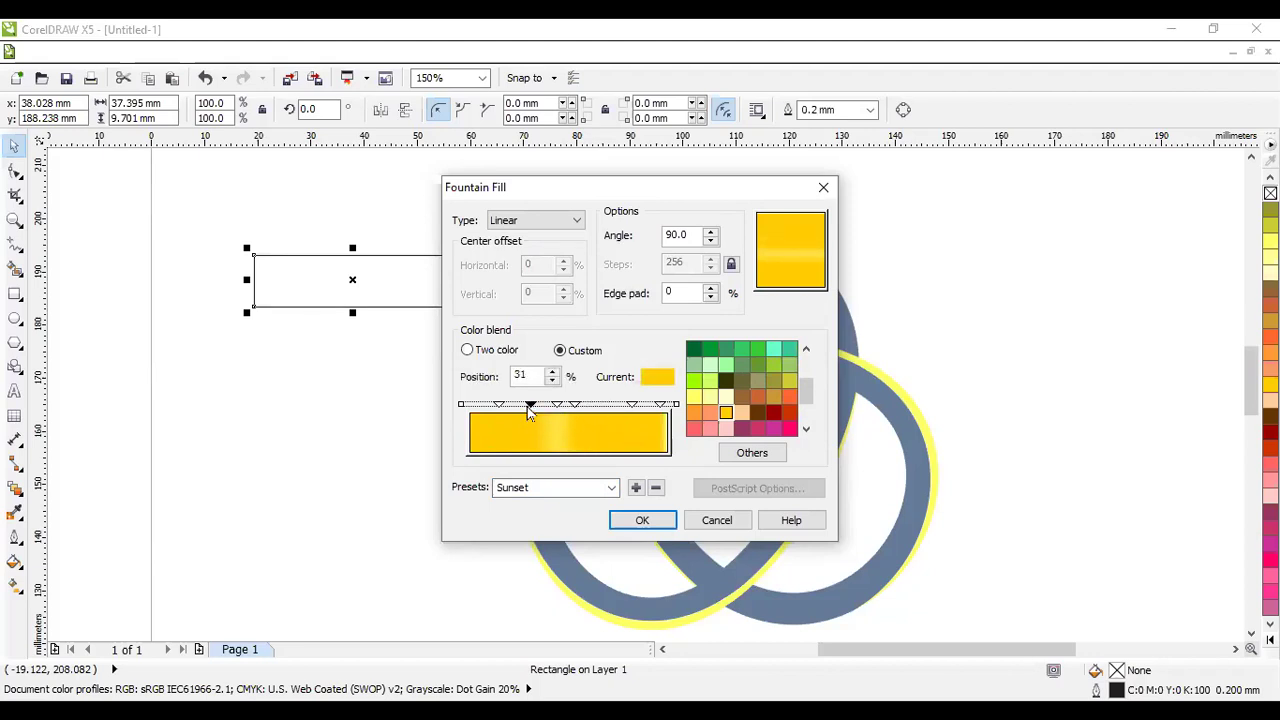
pyautogui.click(633, 406)
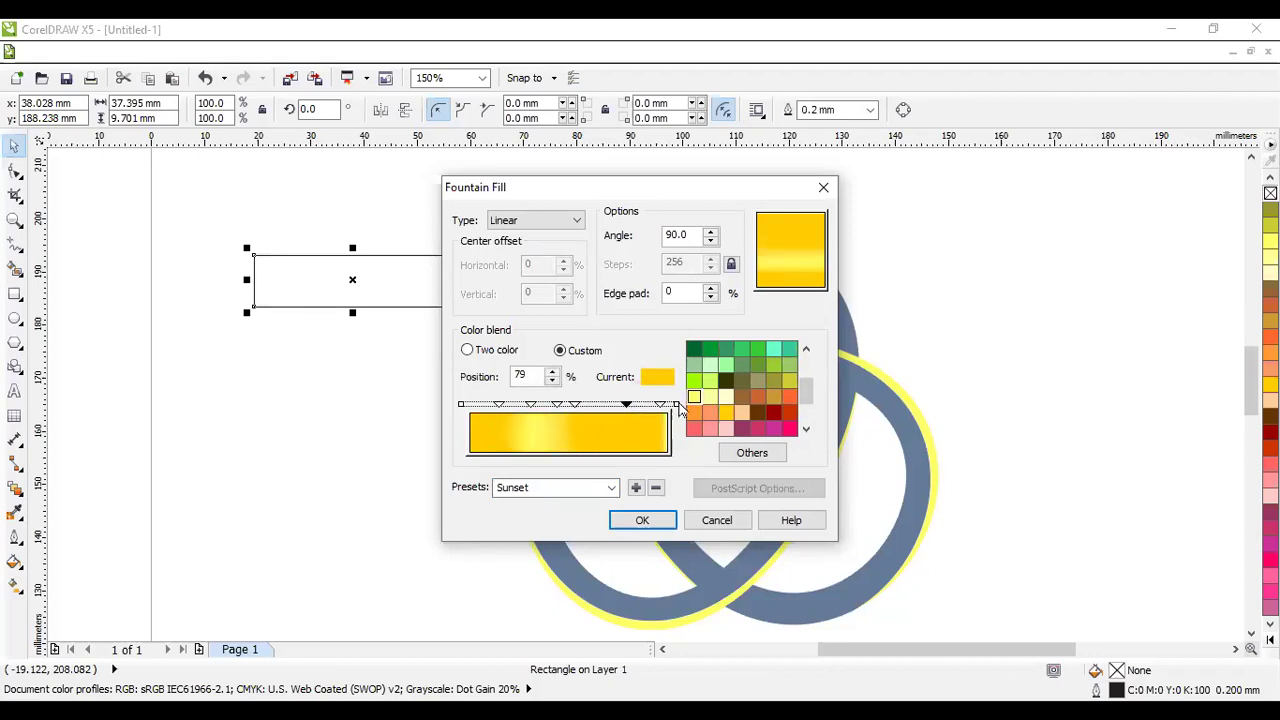
pyautogui.click(692, 398)
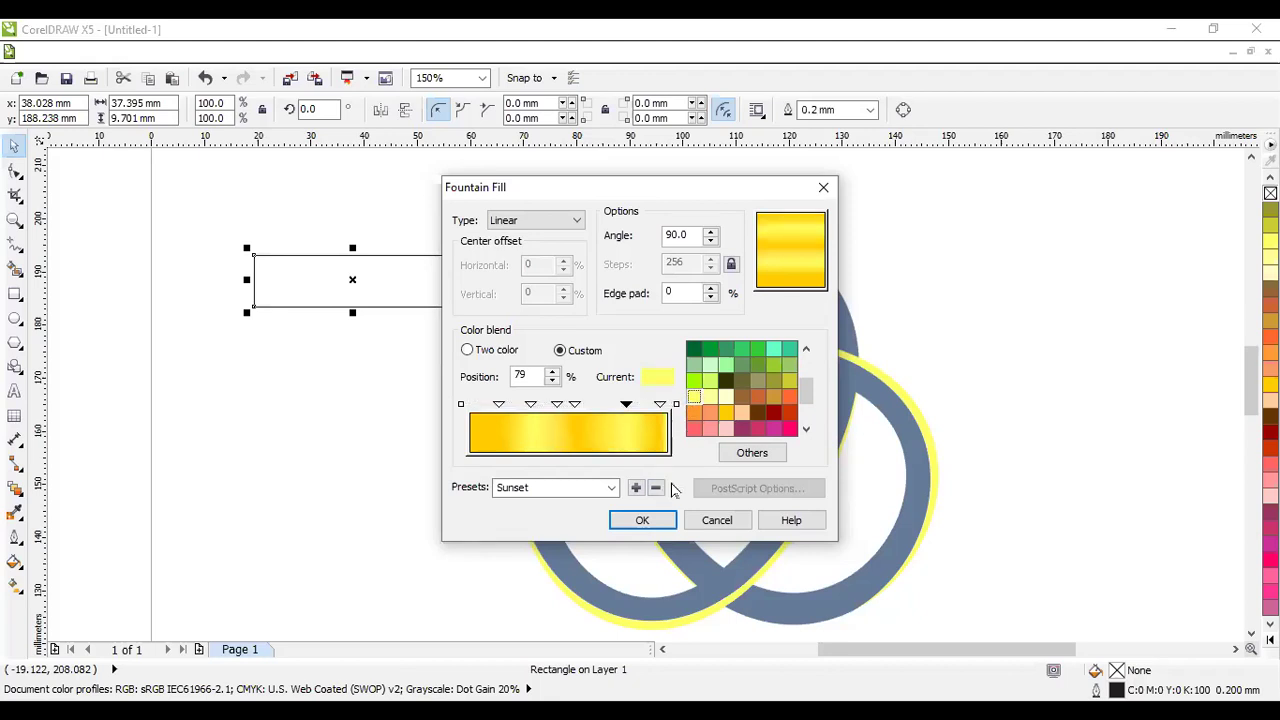
# - Set the gradient angle to 0, apply the fountain fill and remove the rectangle's outline
pyautogui.moveTo(693, 235); pyautogui.dragTo(655, 238)
pyautogui.write('00')
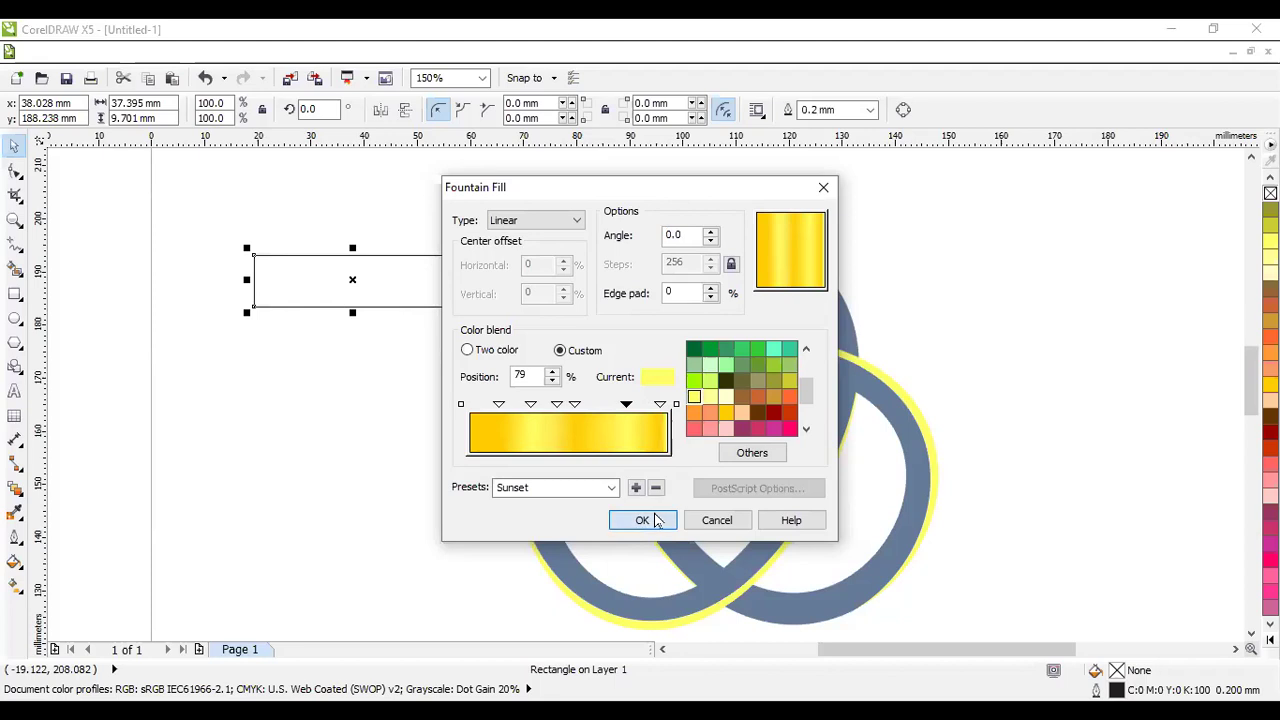
pyautogui.click(652, 520)
pyautogui.rightClick(1270, 193)
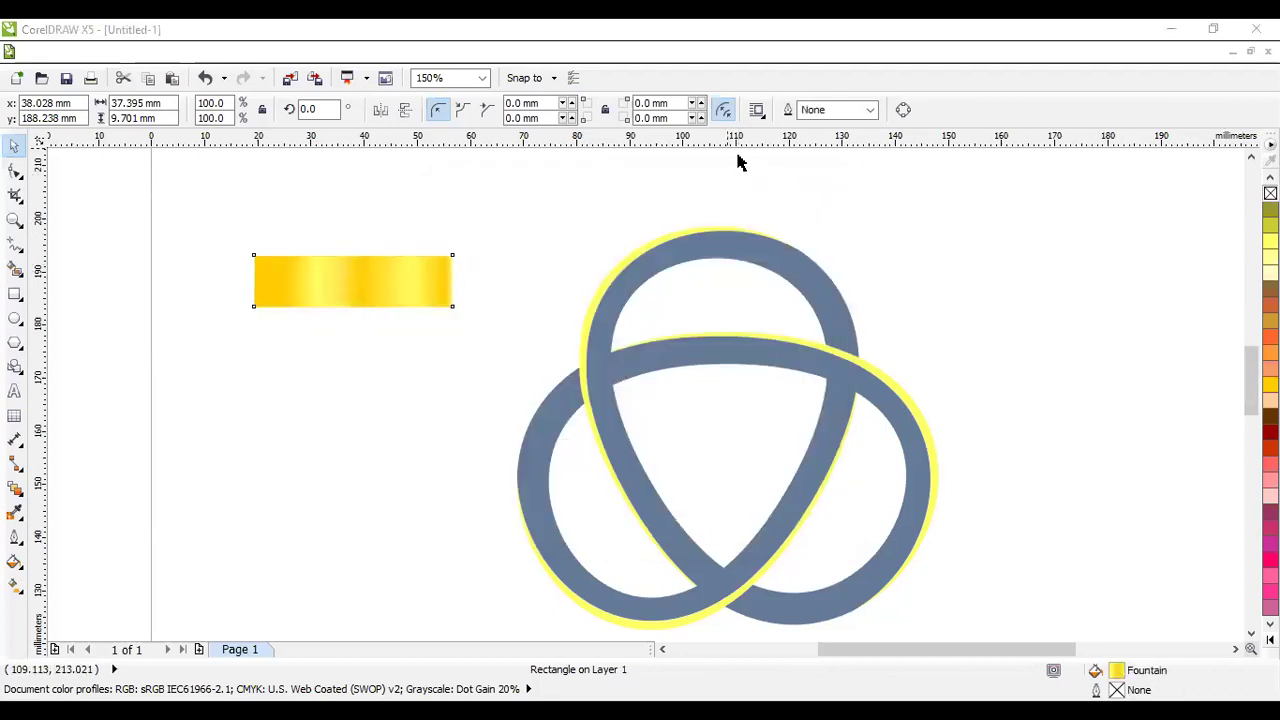
# - Copy only the fill of the gold gradient rectangle to the top strand's yellow crescent and deselect it
pyautogui.click(622, 288)
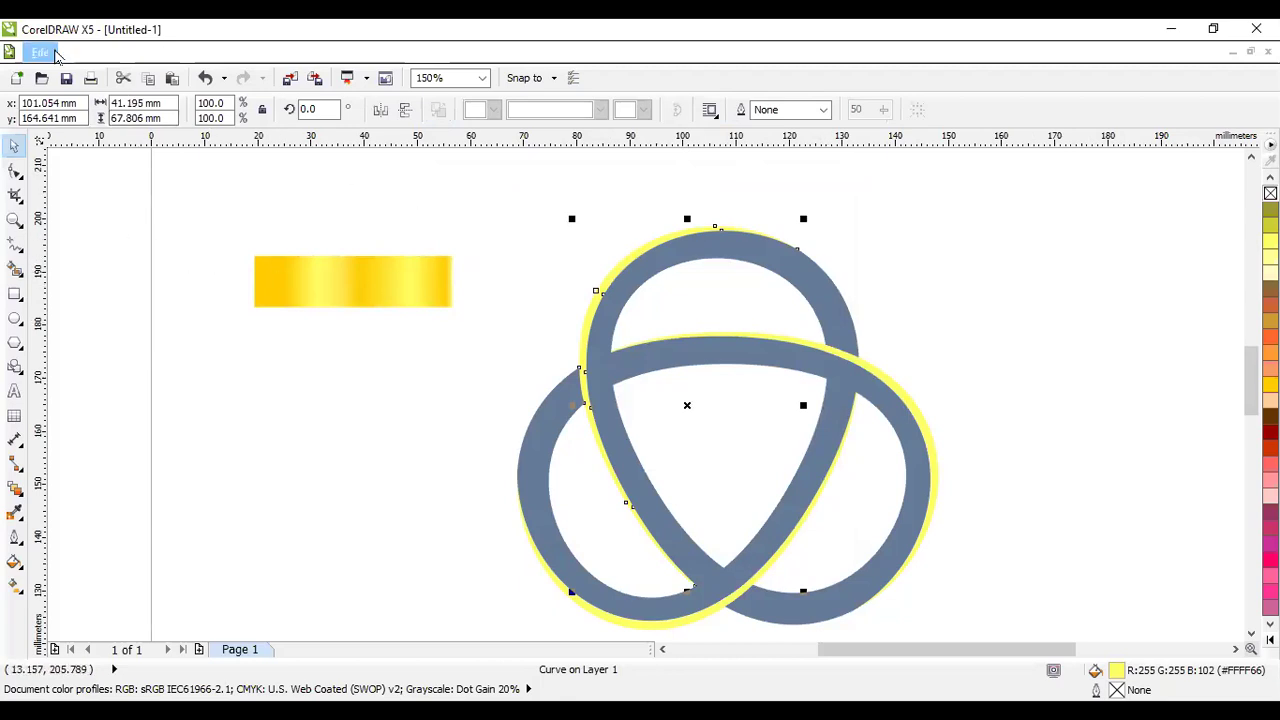
pyautogui.click(84, 56)
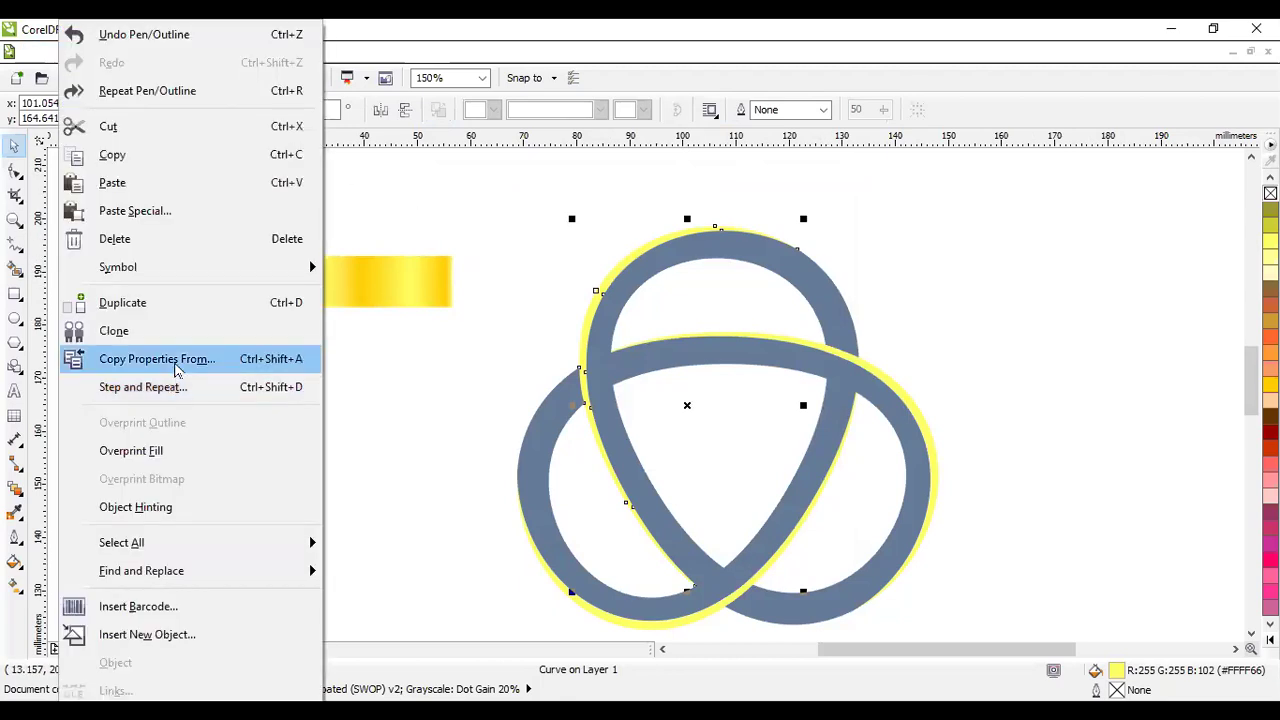
pyautogui.click(175, 358)
pyautogui.click(500, 354)
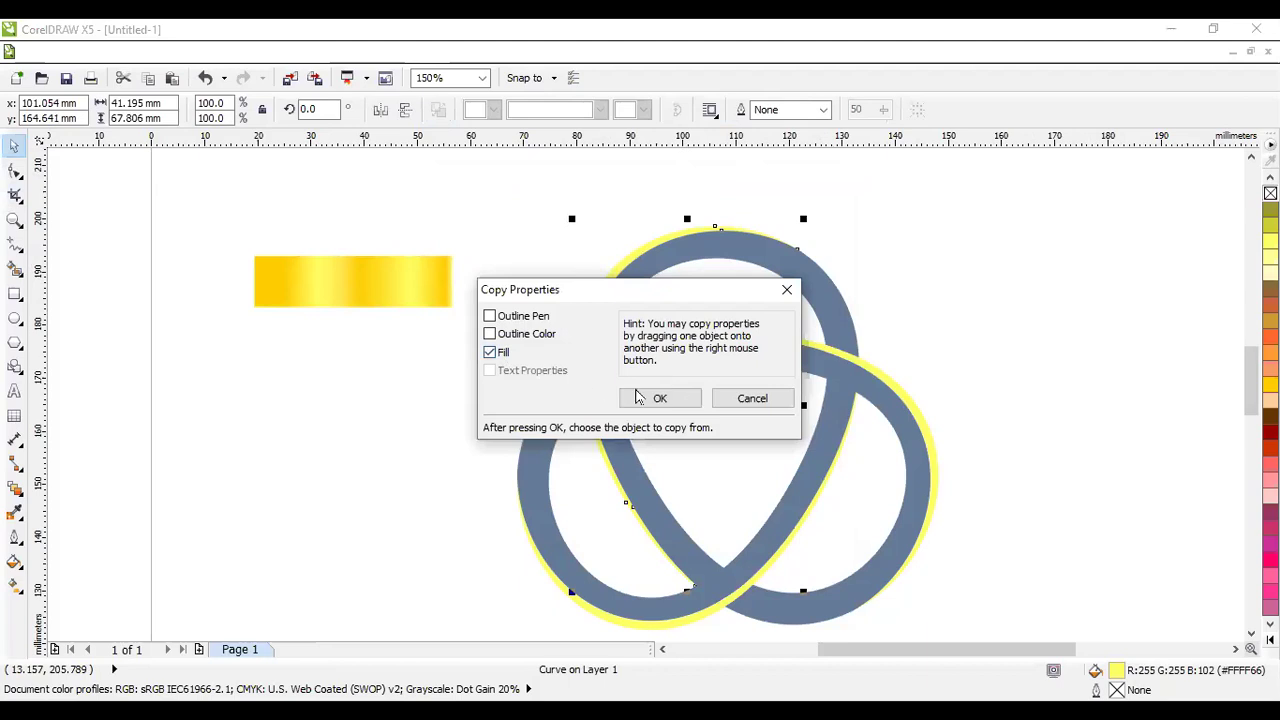
pyautogui.click(650, 397)
pyautogui.click(428, 304)
pyautogui.click(503, 309)
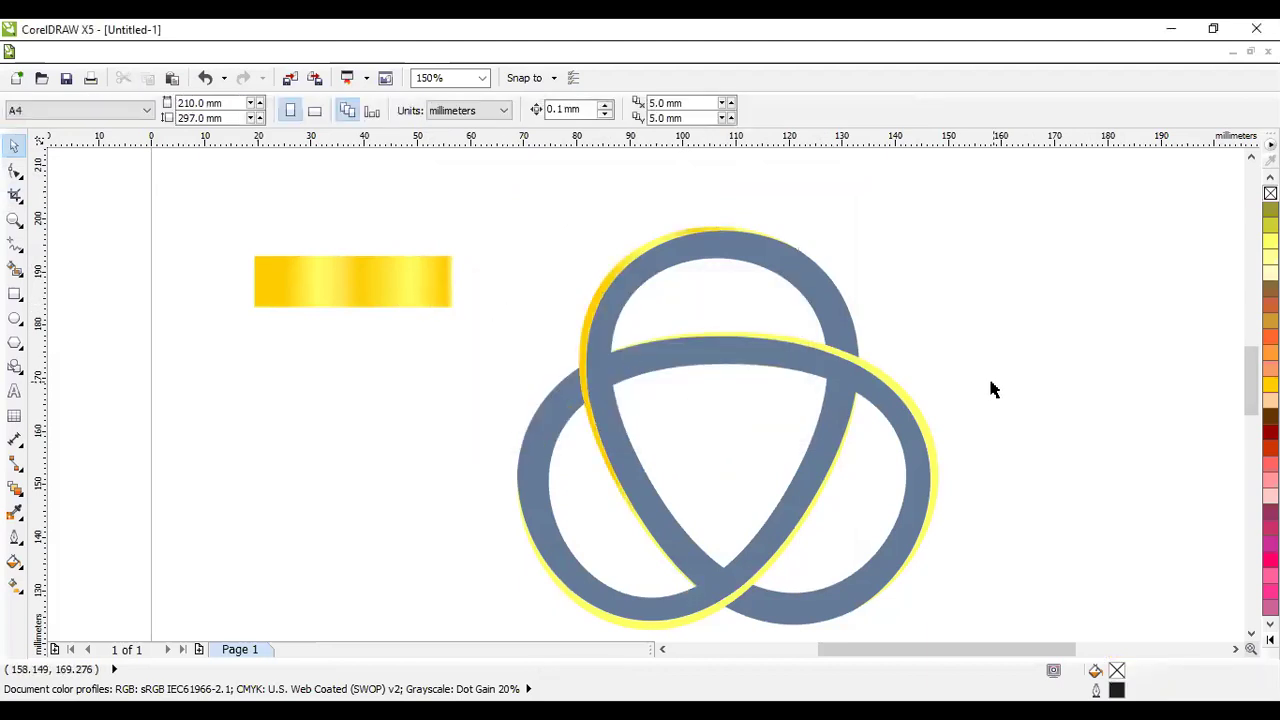
# - Copy the rectangle's gold gradient fill to the right and lower-left strands' yellow crescents and deselect them
pyautogui.click(914, 403)
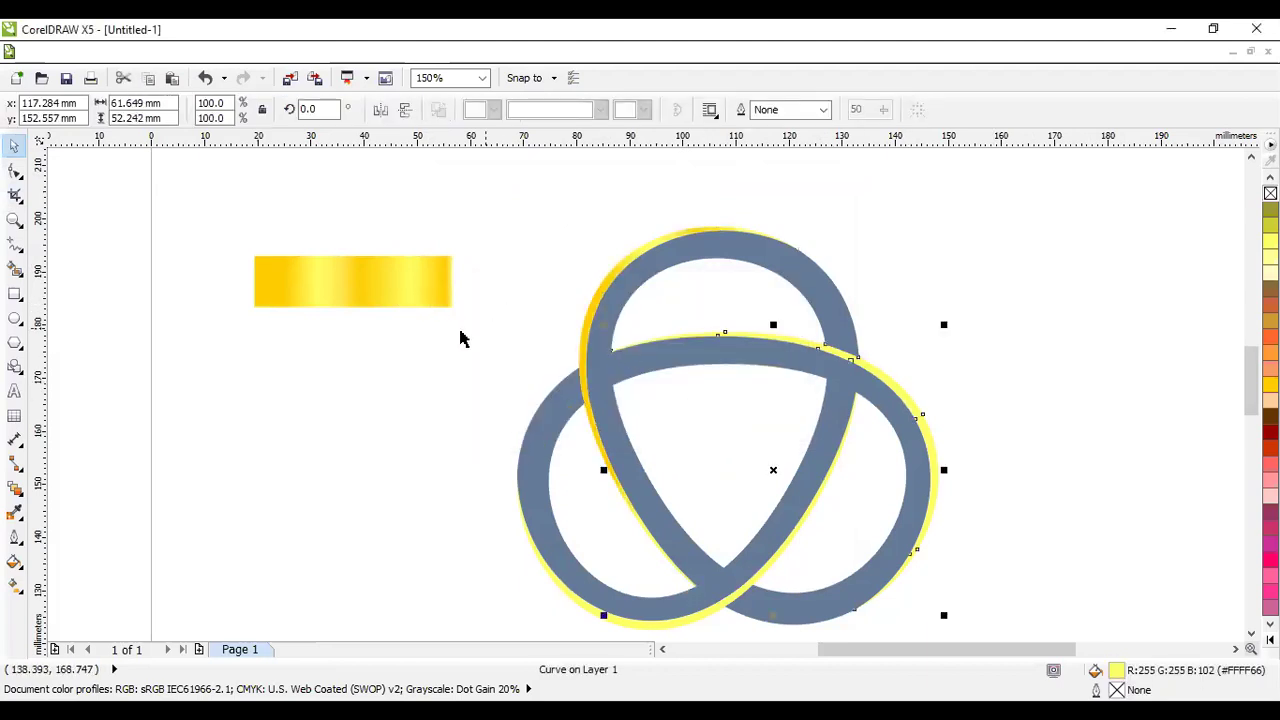
pyautogui.keyDown('shift'); pyautogui.click(655, 625); pyautogui.keyUp('shift')
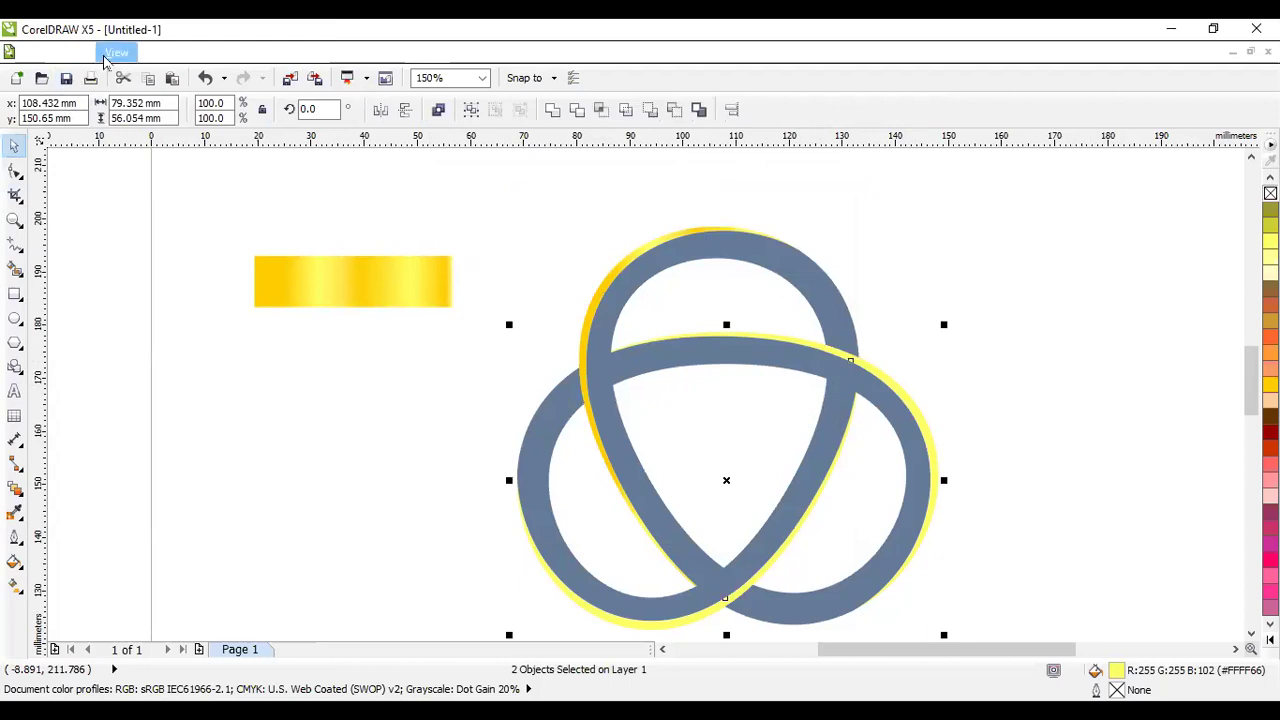
pyautogui.click(78, 52)
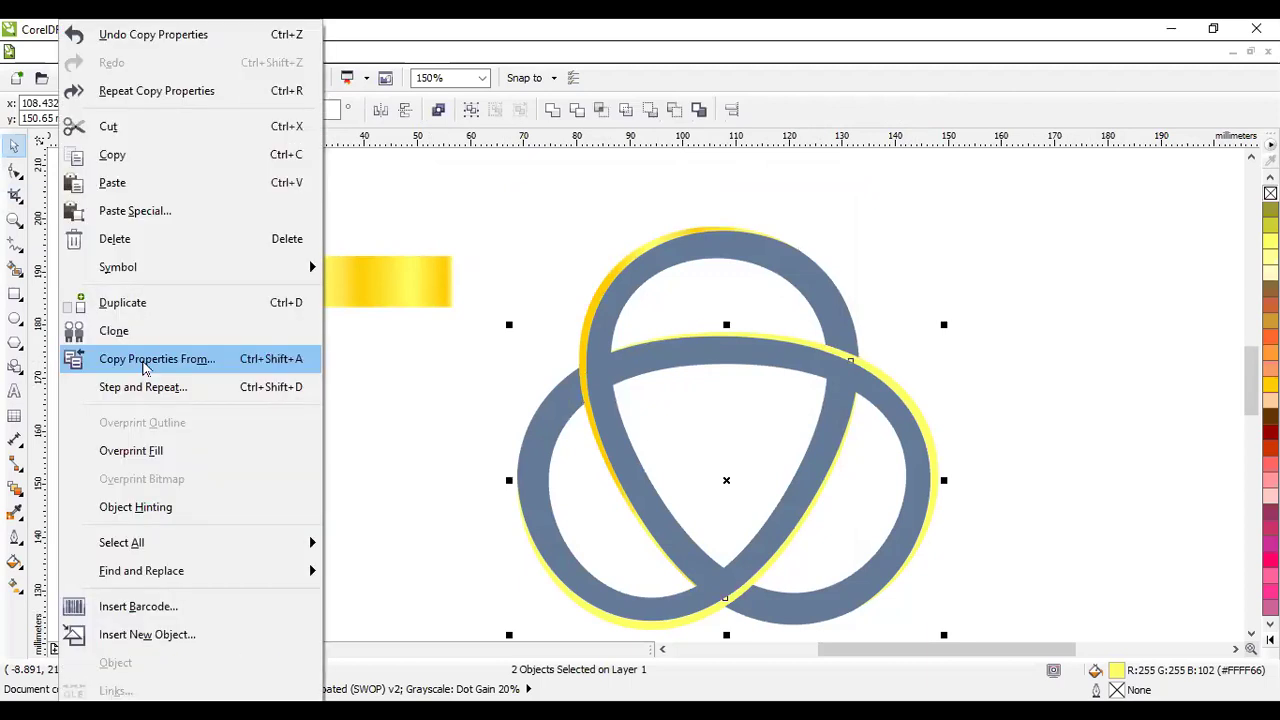
pyautogui.click(143, 368)
pyautogui.click(655, 399)
pyautogui.click(371, 286)
pyautogui.click(524, 445)
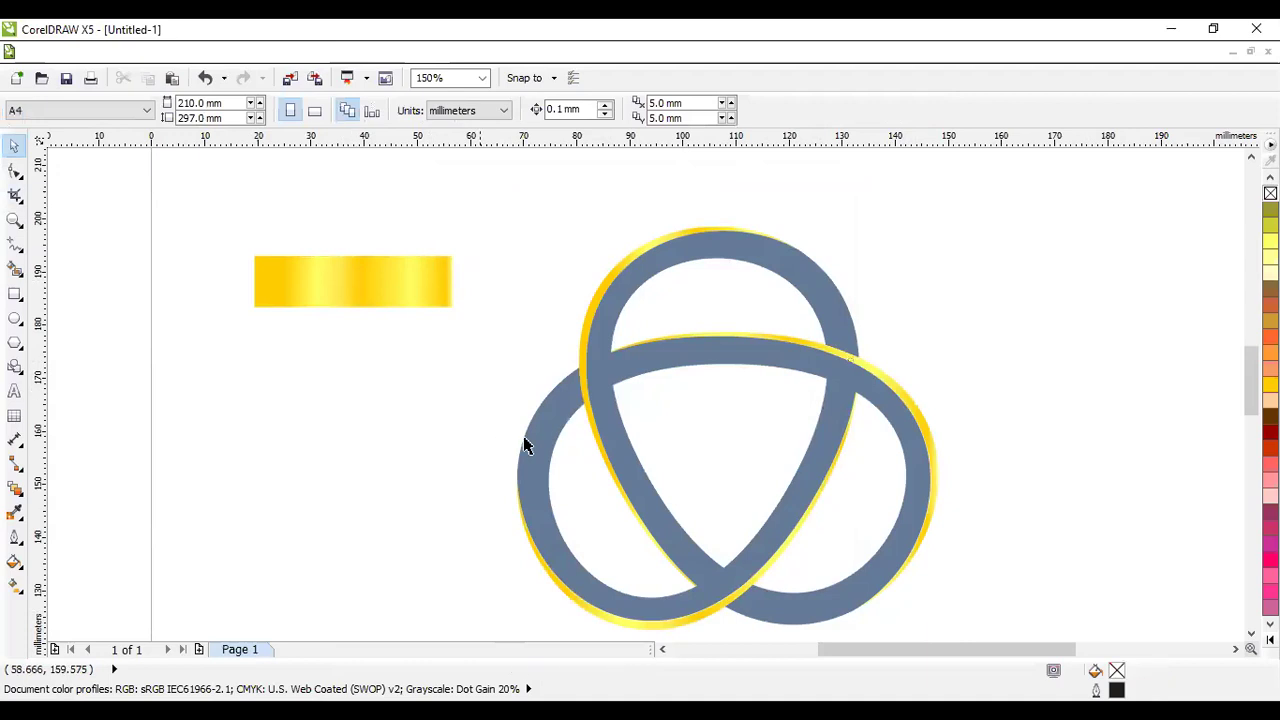
# - Copy the sample rectangle's gold gradient fill to the three blue-grey knot strands and deselect them
pyautogui.scroll(1, 958, 485)
pyautogui.scroll(-2, 959, 481)
pyautogui.scroll(2, 959, 481)
pyautogui.scroll(-1, 960, 488)
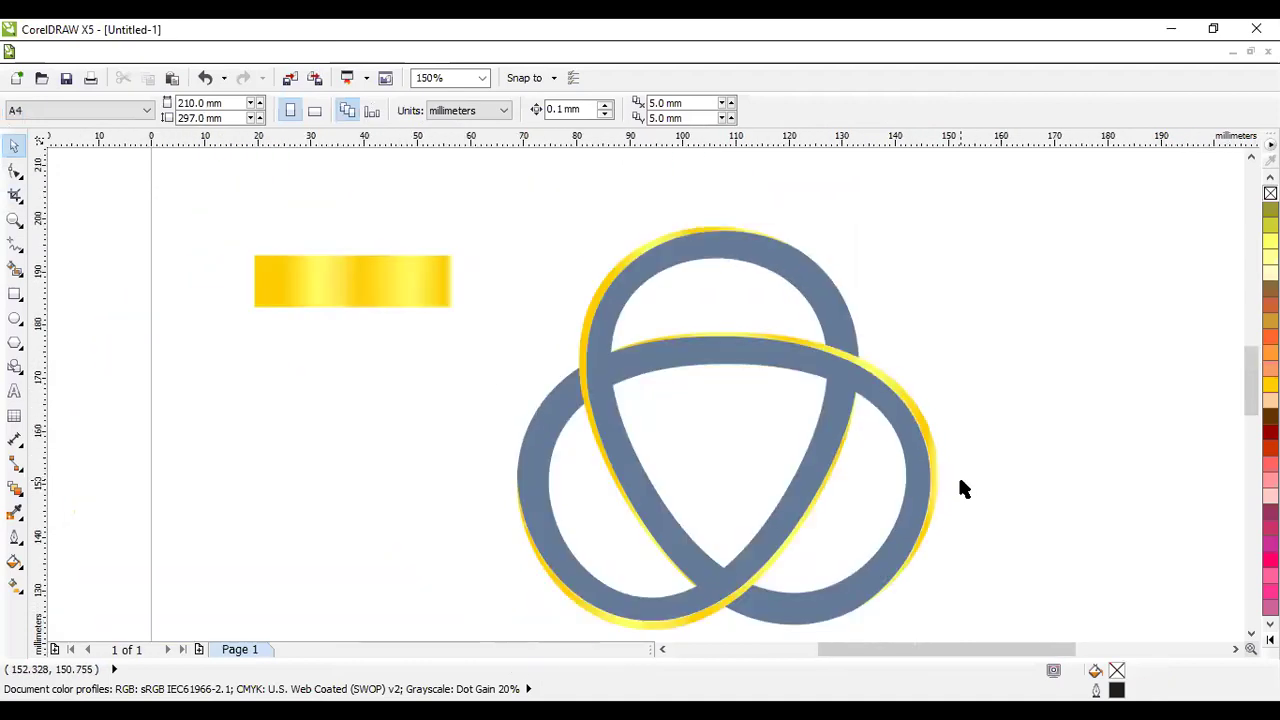
pyautogui.click(722, 364)
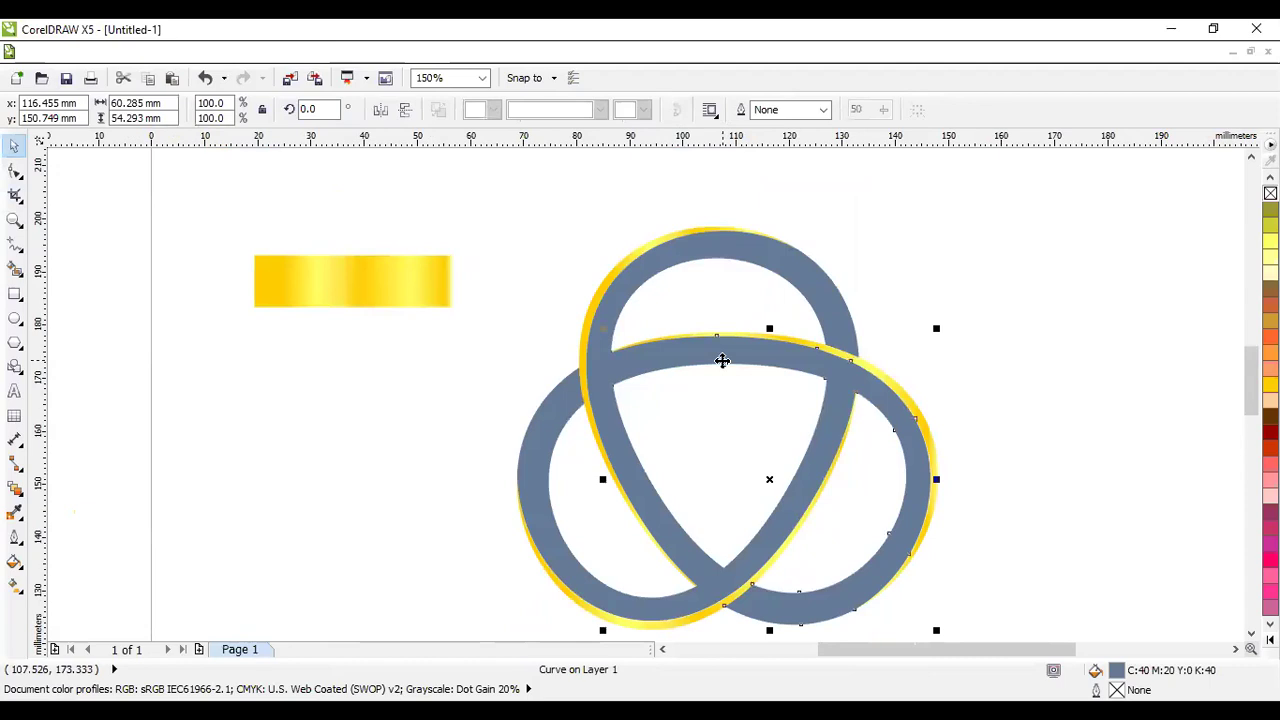
pyautogui.keyDown('shift'); pyautogui.click(809, 266); pyautogui.keyUp('shift')
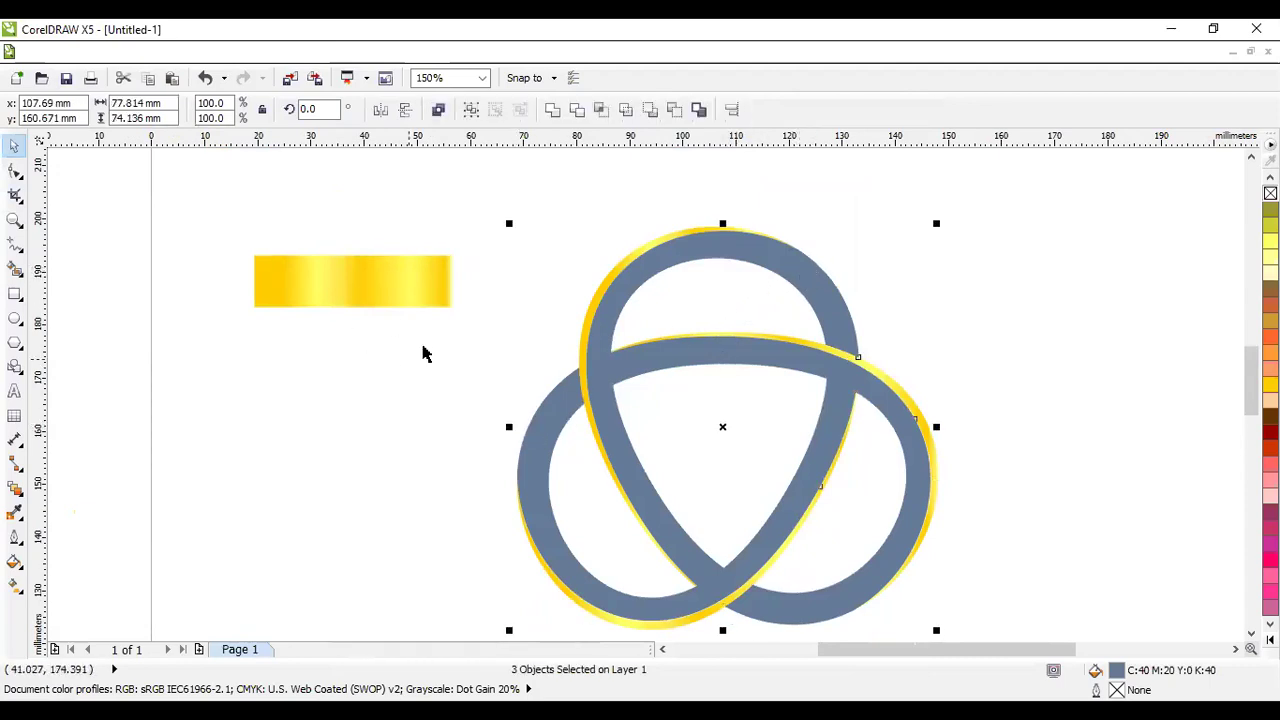
pyautogui.hotkey('ctrl', 'c')
pyautogui.hotkey('alt', 'e')
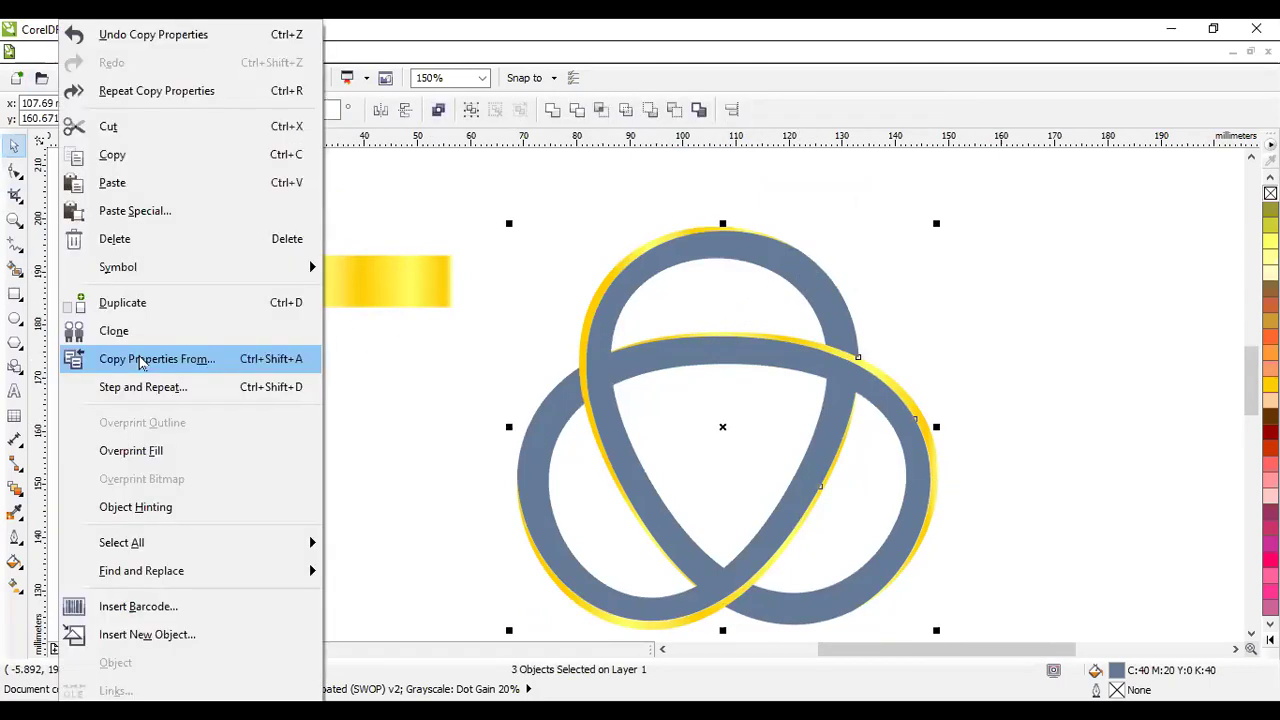
pyautogui.click(140, 362)
pyautogui.click(386, 294)
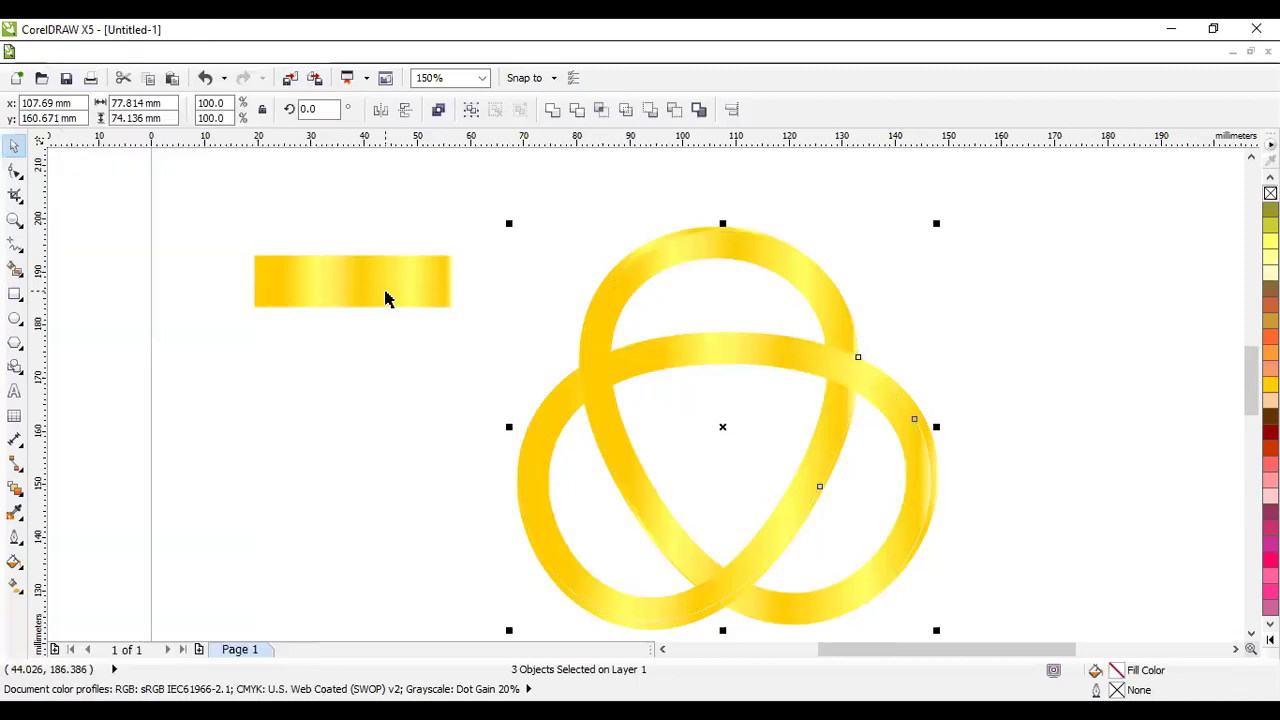
pyautogui.click(374, 383)
# - Delete the gold gradient sample rectangle beside the knot
pyautogui.click(385, 297)
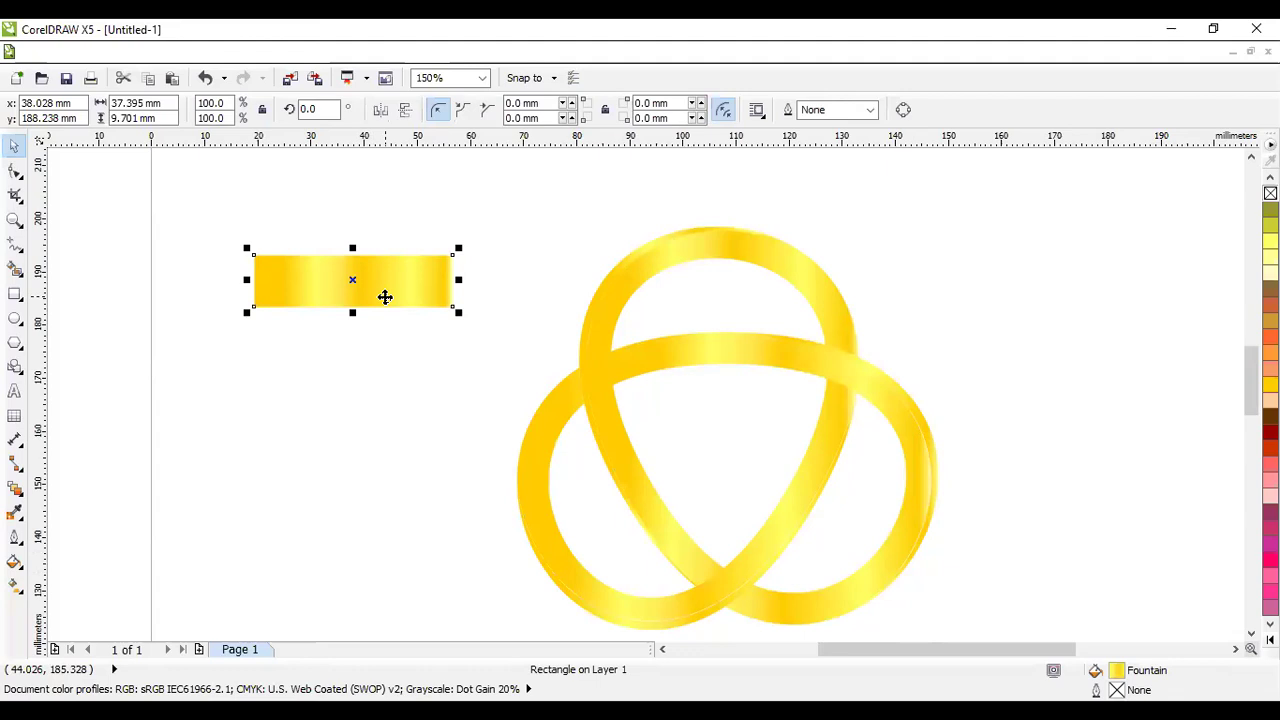
pyautogui.press('Delete')
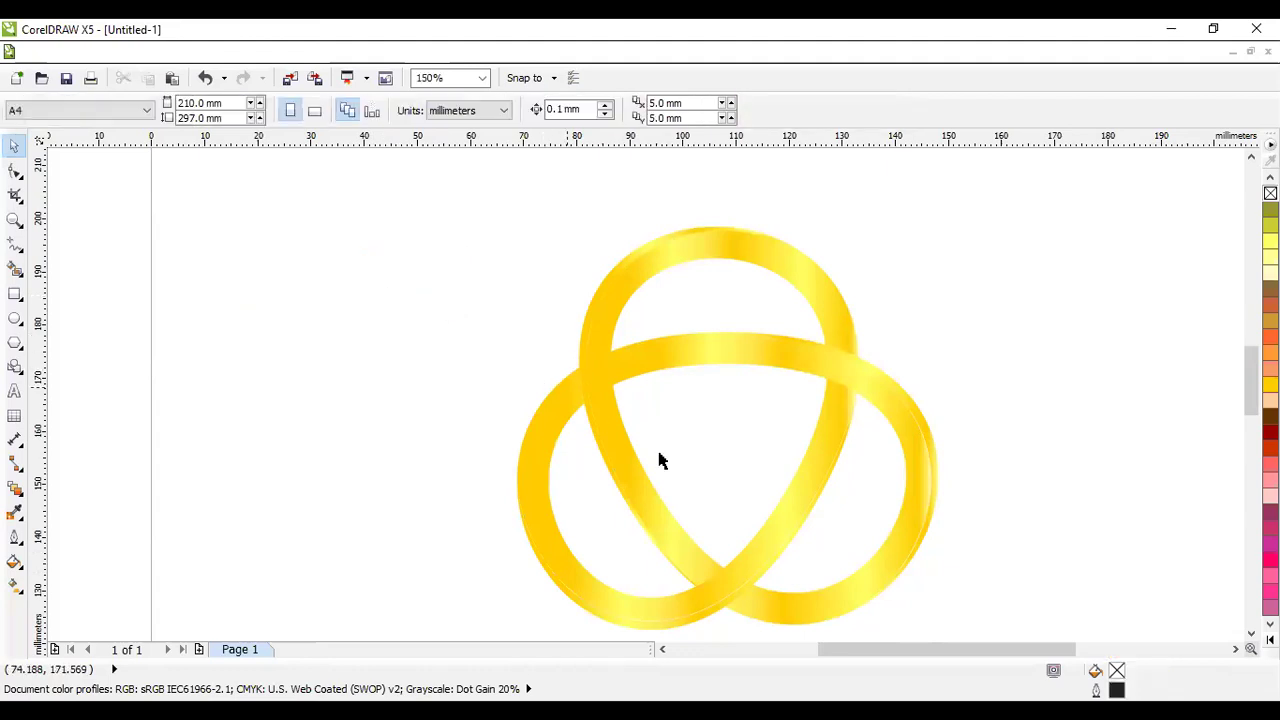
pyautogui.scroll(2, 780, 503)
pyautogui.scroll(-2, 780, 503)
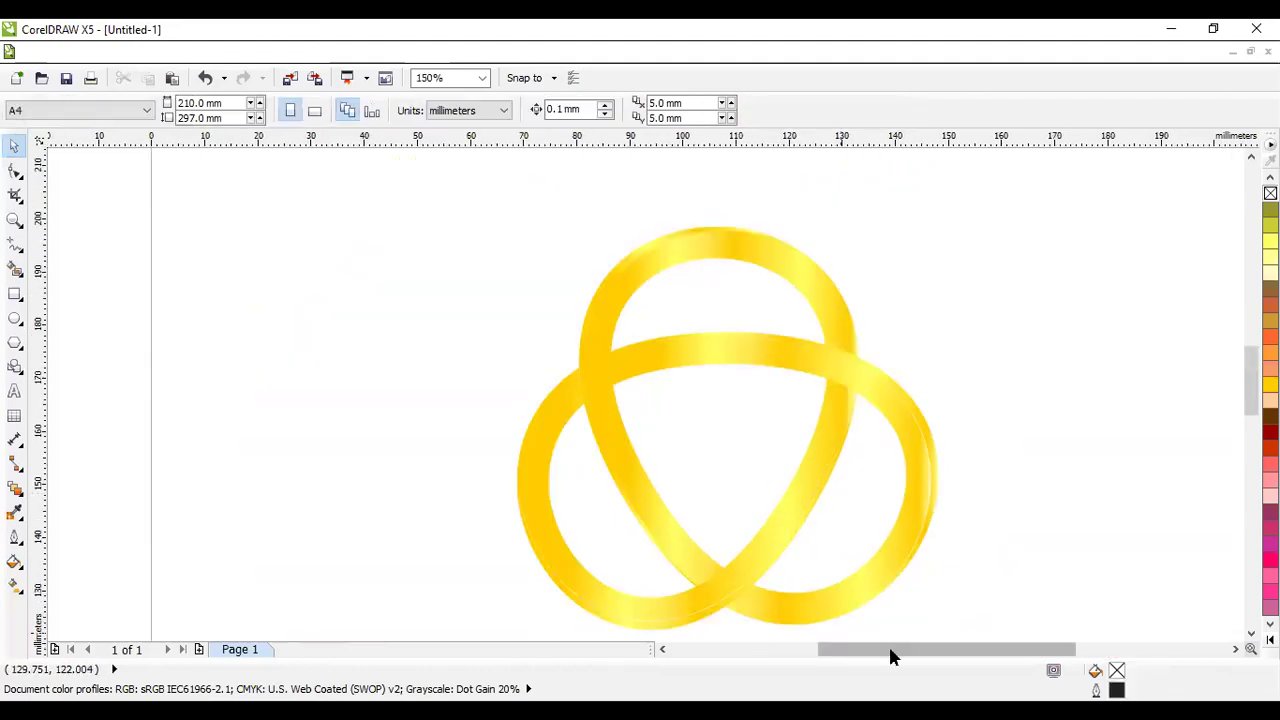
# - Nudge the right strand 0.2 mm to the right and 0.2 mm up, and deselect it
pyautogui.click(1250, 633)
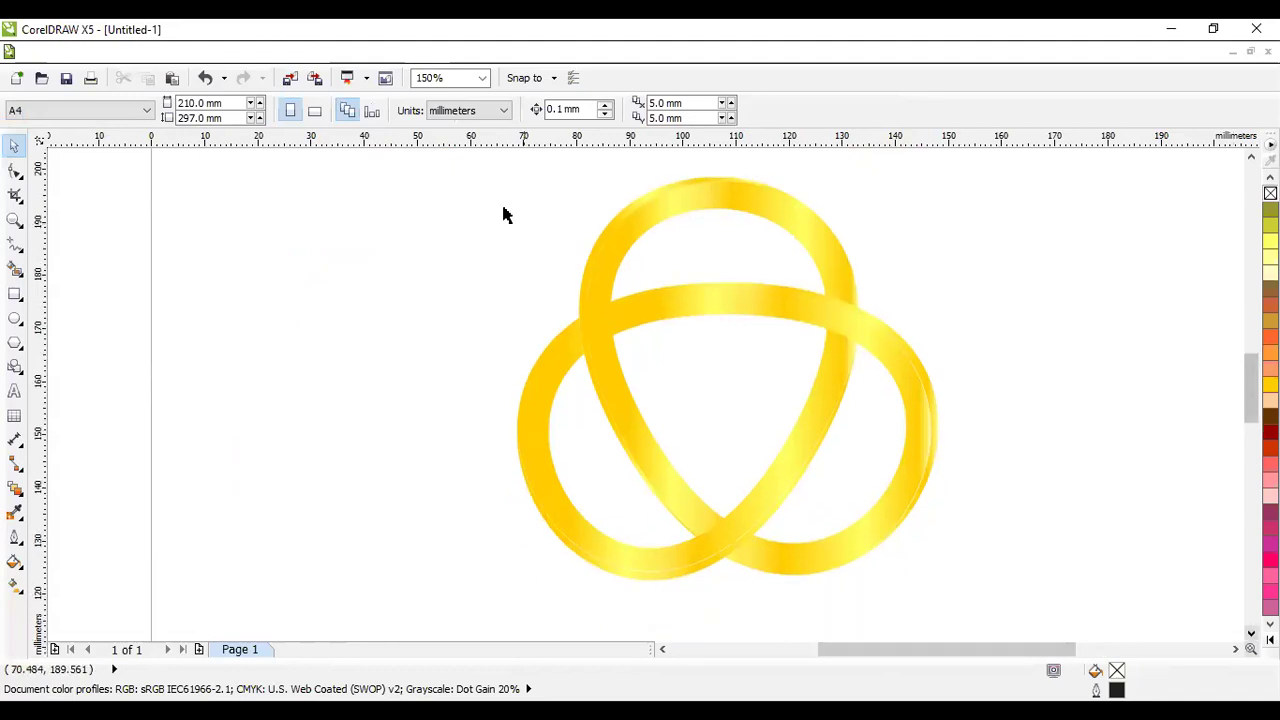
pyautogui.moveTo(411, 152); pyautogui.dragTo(980, 606)
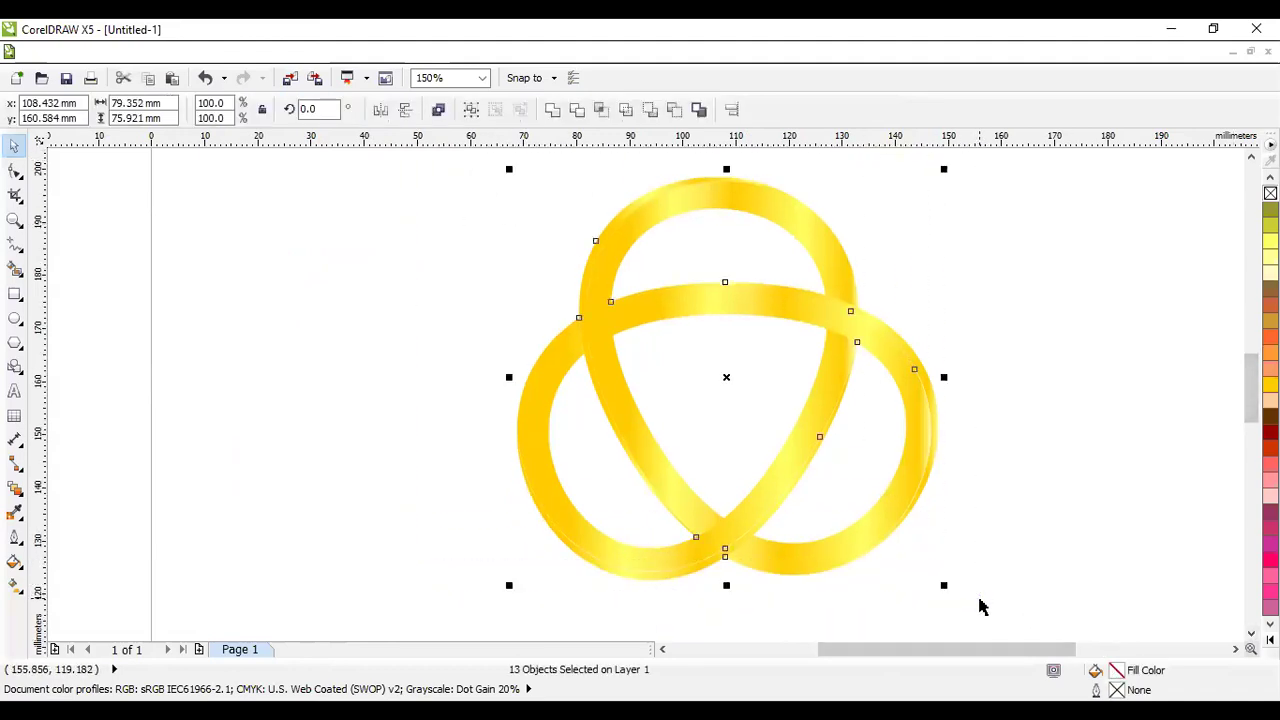
pyautogui.scroll(1, 980, 606)
pyautogui.click(837, 434)
pyautogui.click(855, 415)
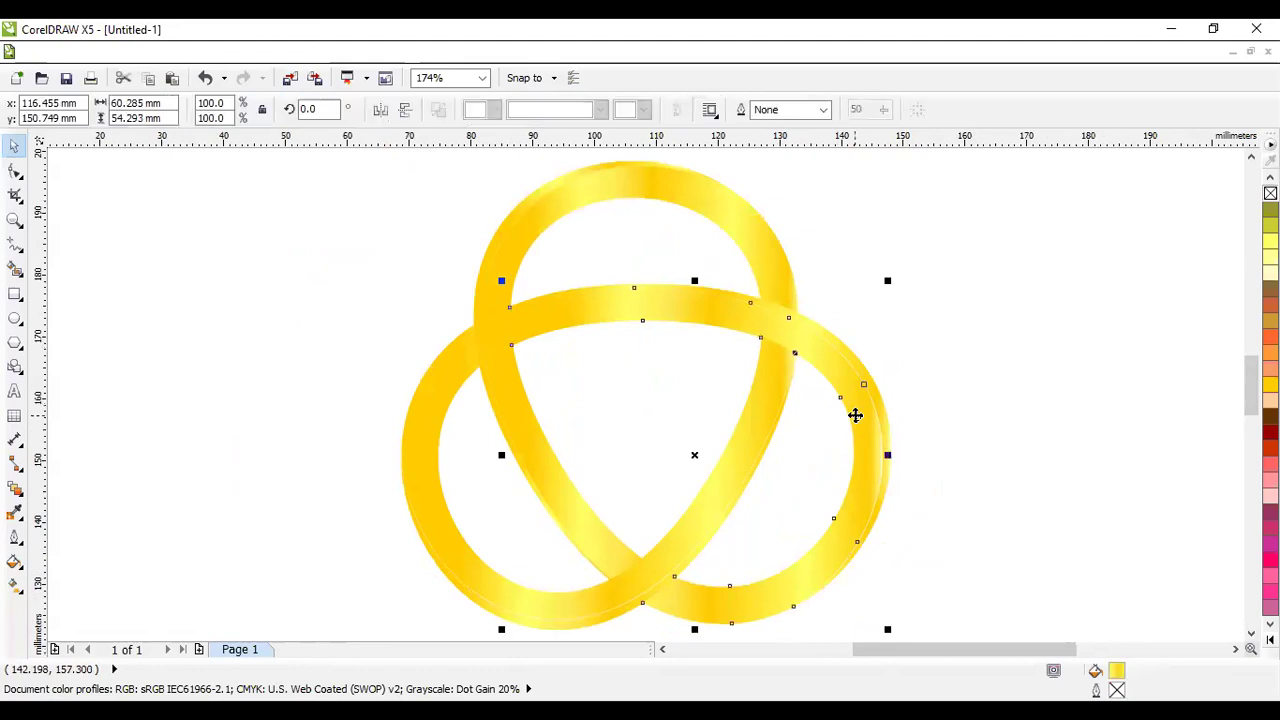
pyautogui.press('Right')
pyautogui.press('Up')
pyautogui.press('Right')
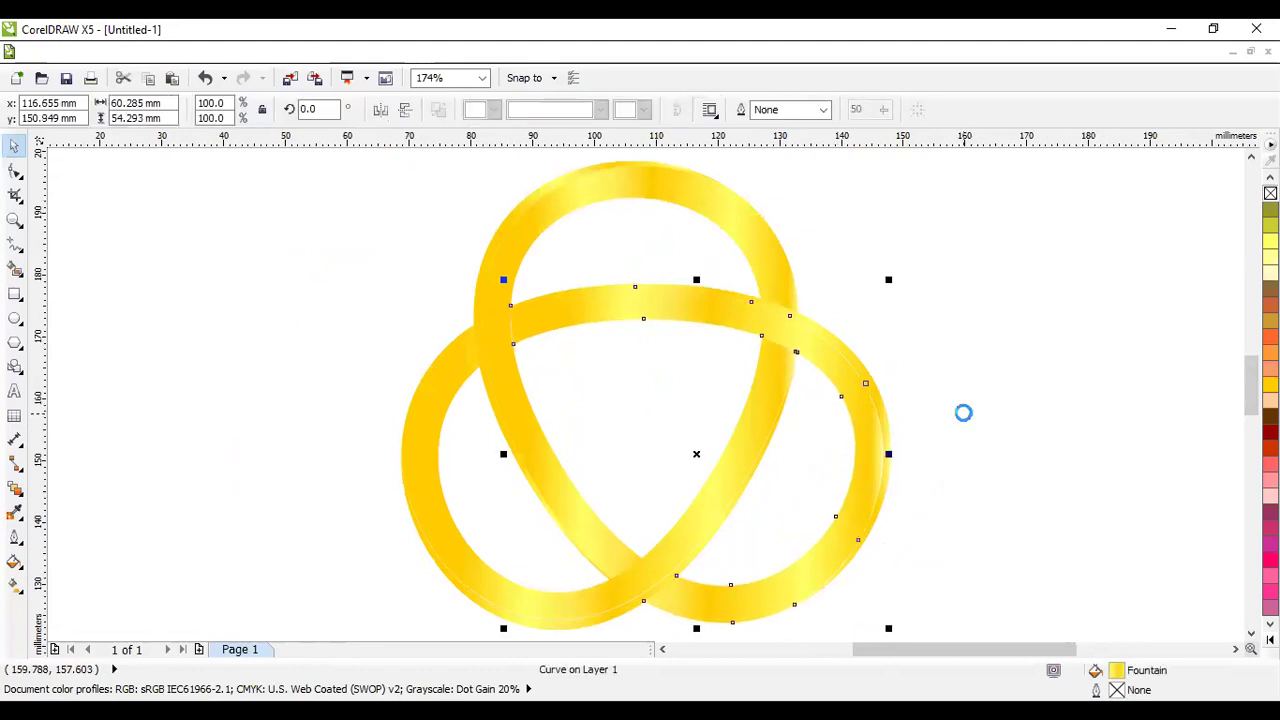
pyautogui.click(973, 421)
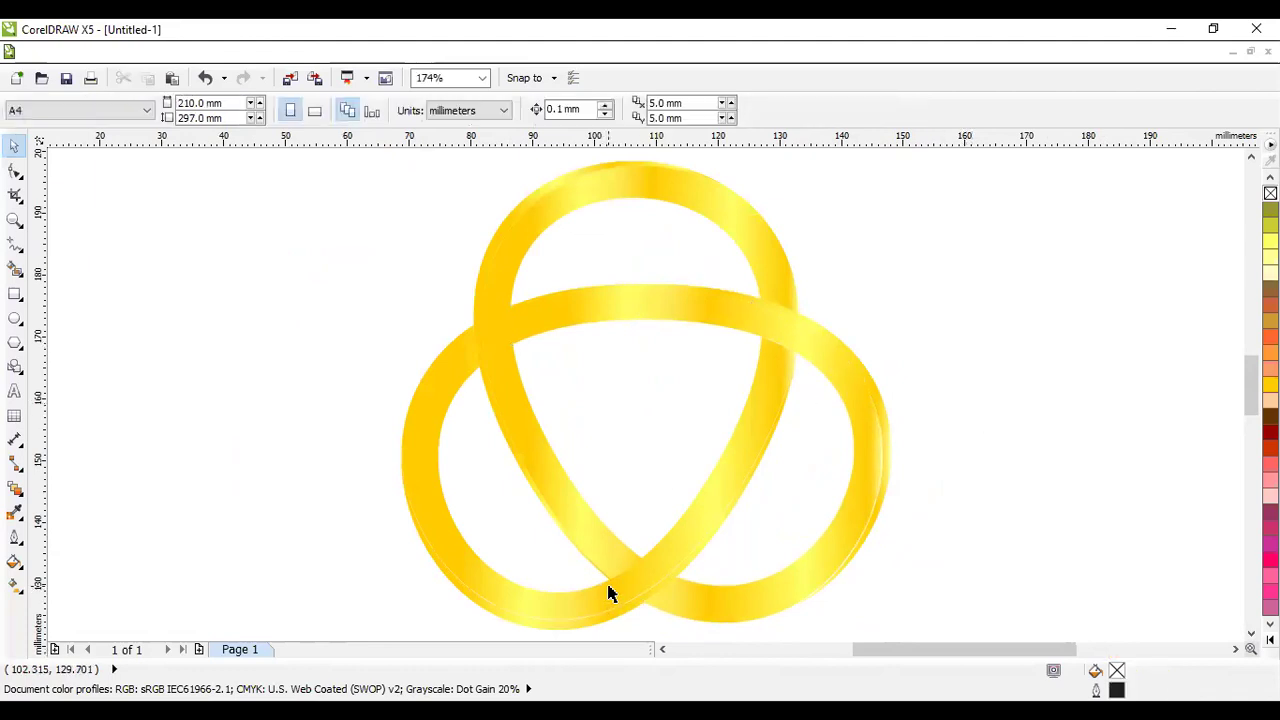
# - Align the lower-left, right and top edge crescents more closely with their strands and deselect them
pyautogui.click(586, 618)
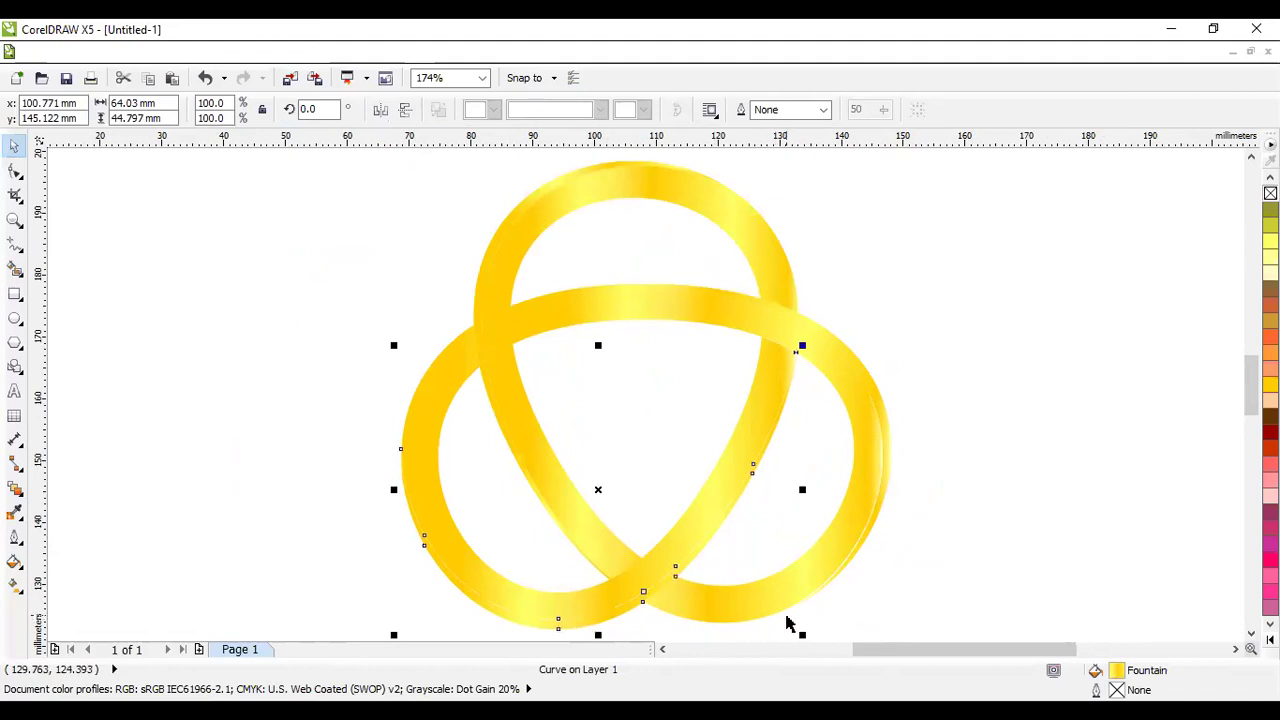
pyautogui.click(880, 407)
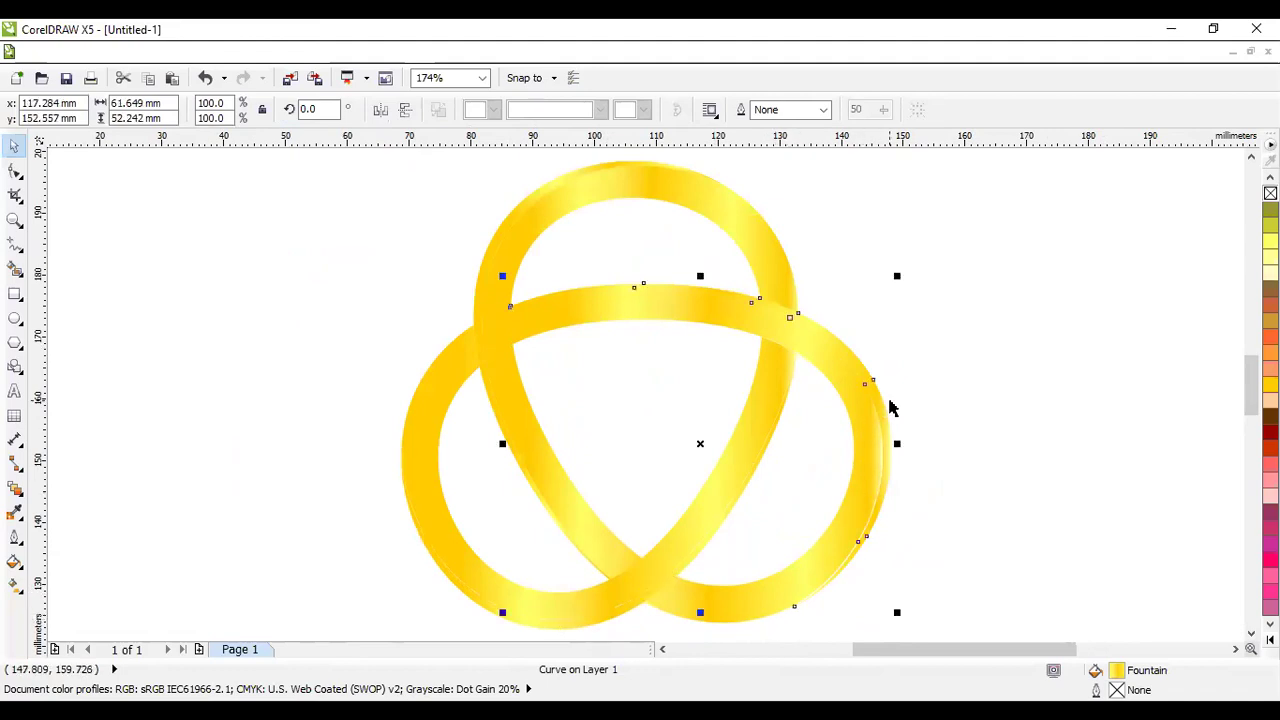
pyautogui.click(923, 420)
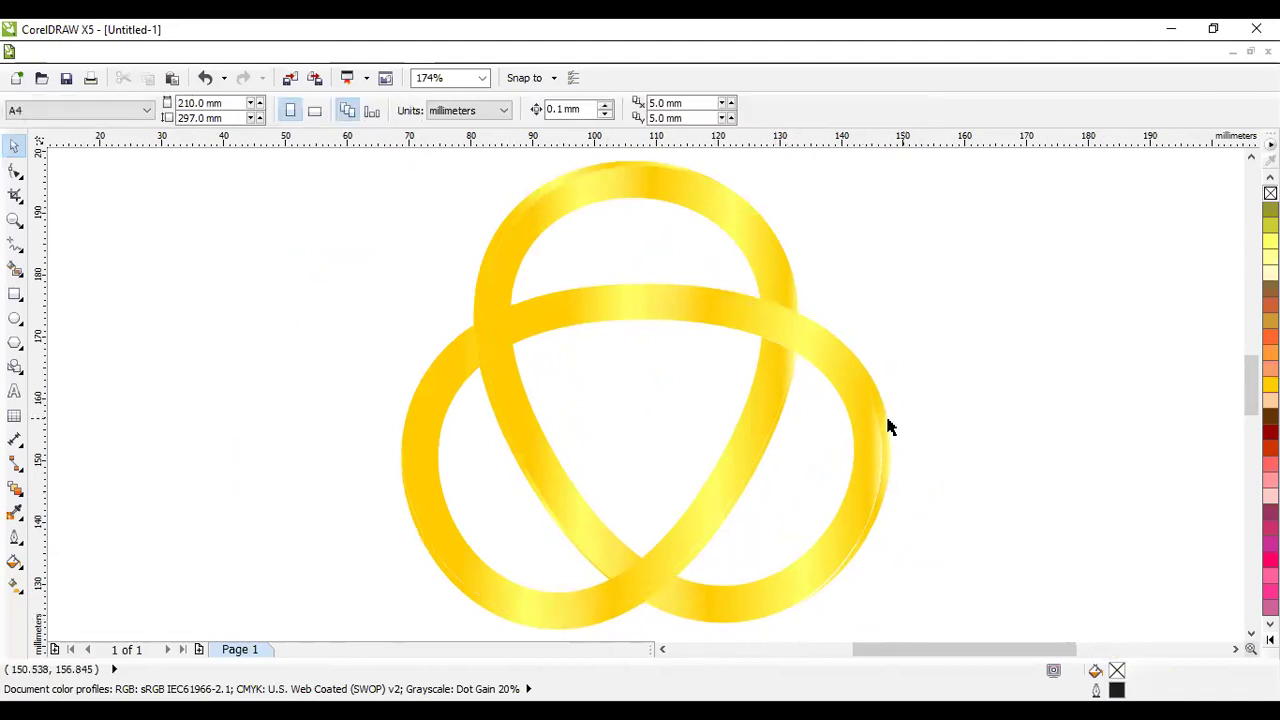
pyautogui.click(543, 187)
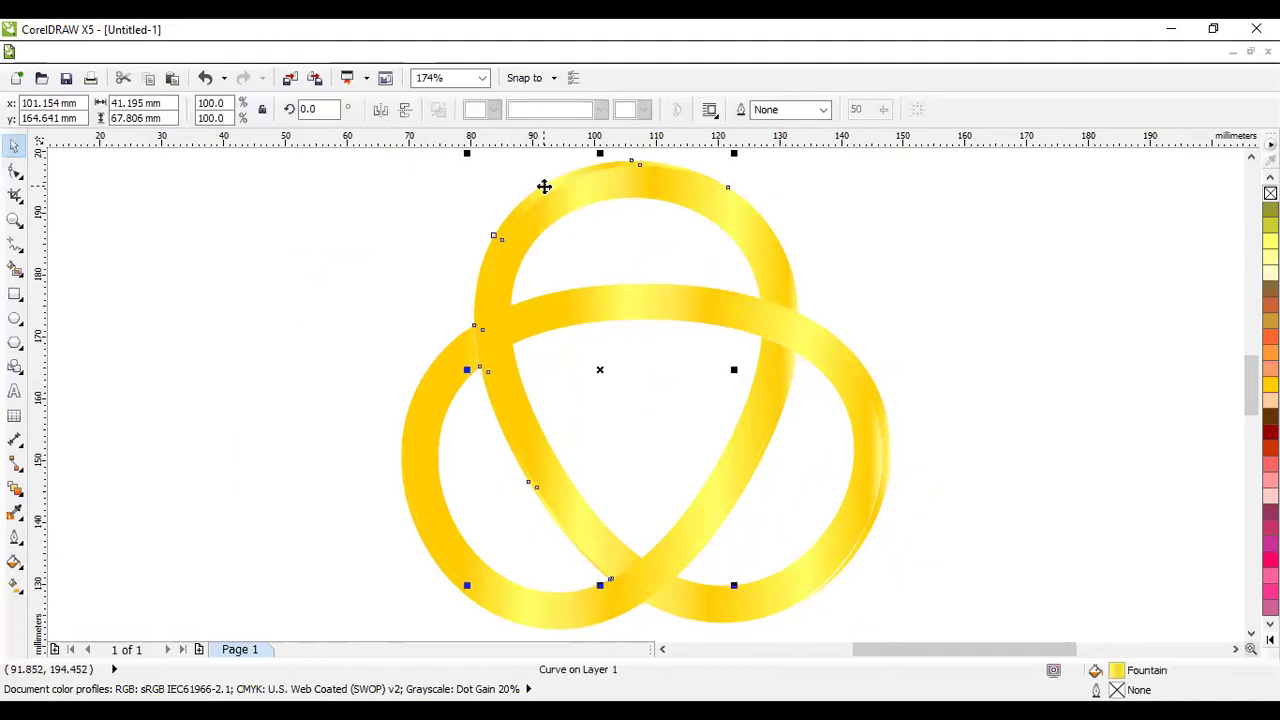
pyautogui.click(877, 287)
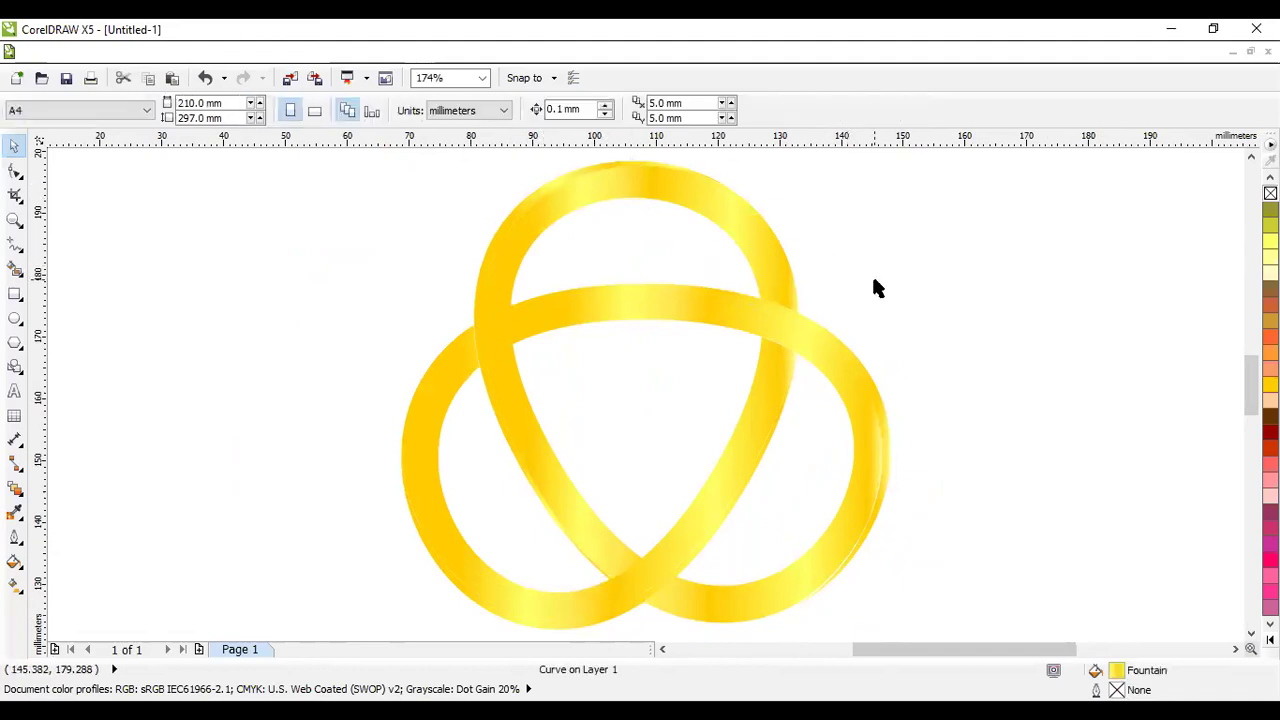
# - Nudge the lower-left strand slightly to the right, and fit the lower-left and right crescents tightly against their strands
pyautogui.click(460, 361)
pyautogui.press('Right')
pyautogui.press('Right')
pyautogui.click(362, 441)
pyautogui.click(507, 613)
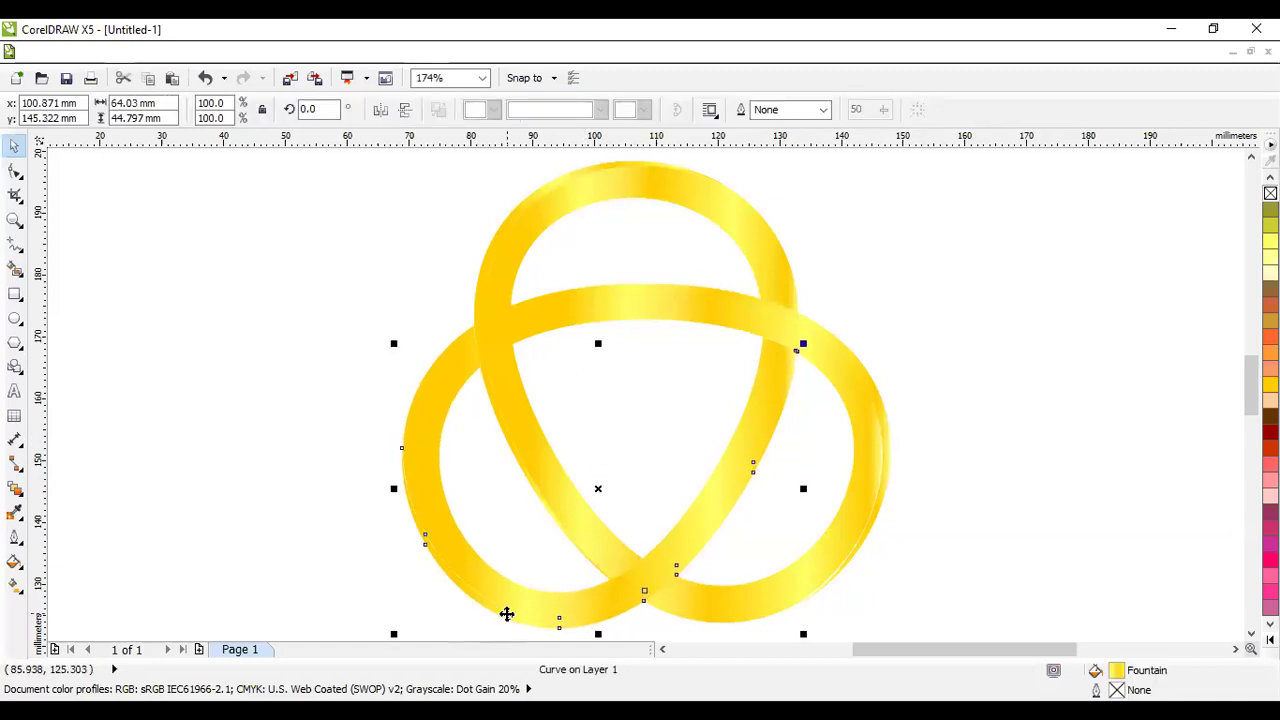
pyautogui.click(343, 574)
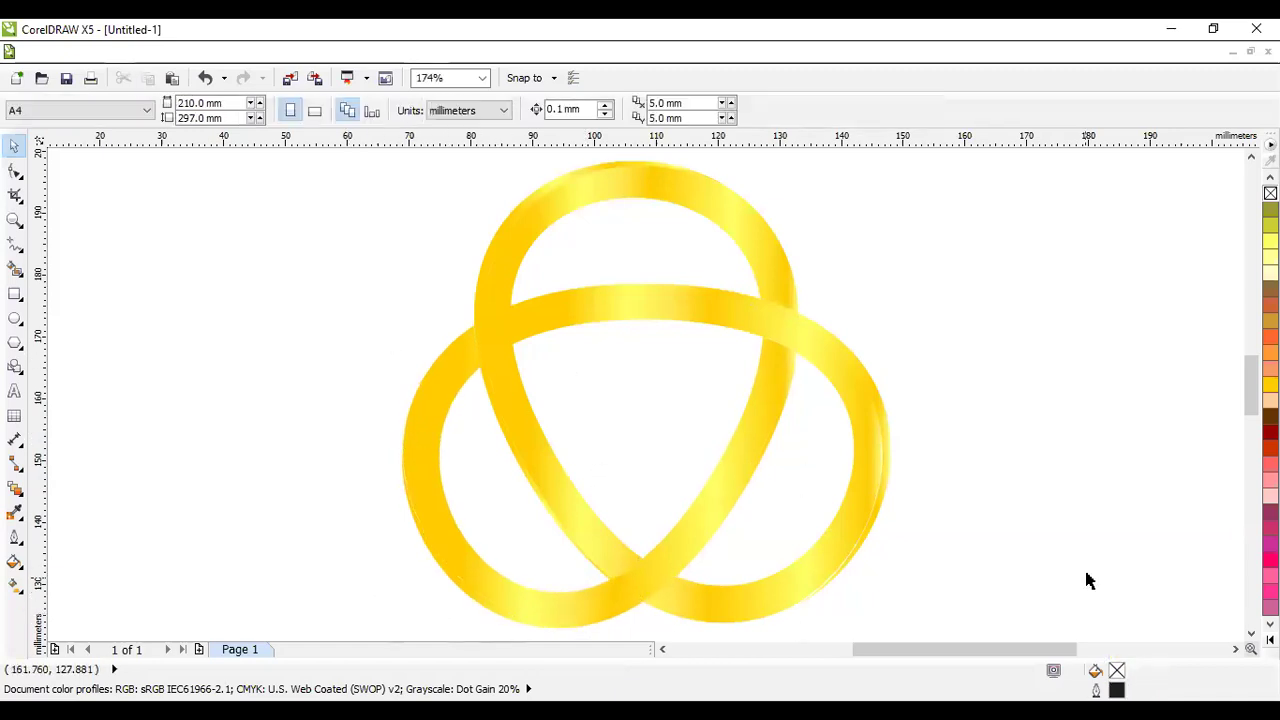
pyautogui.click(890, 456)
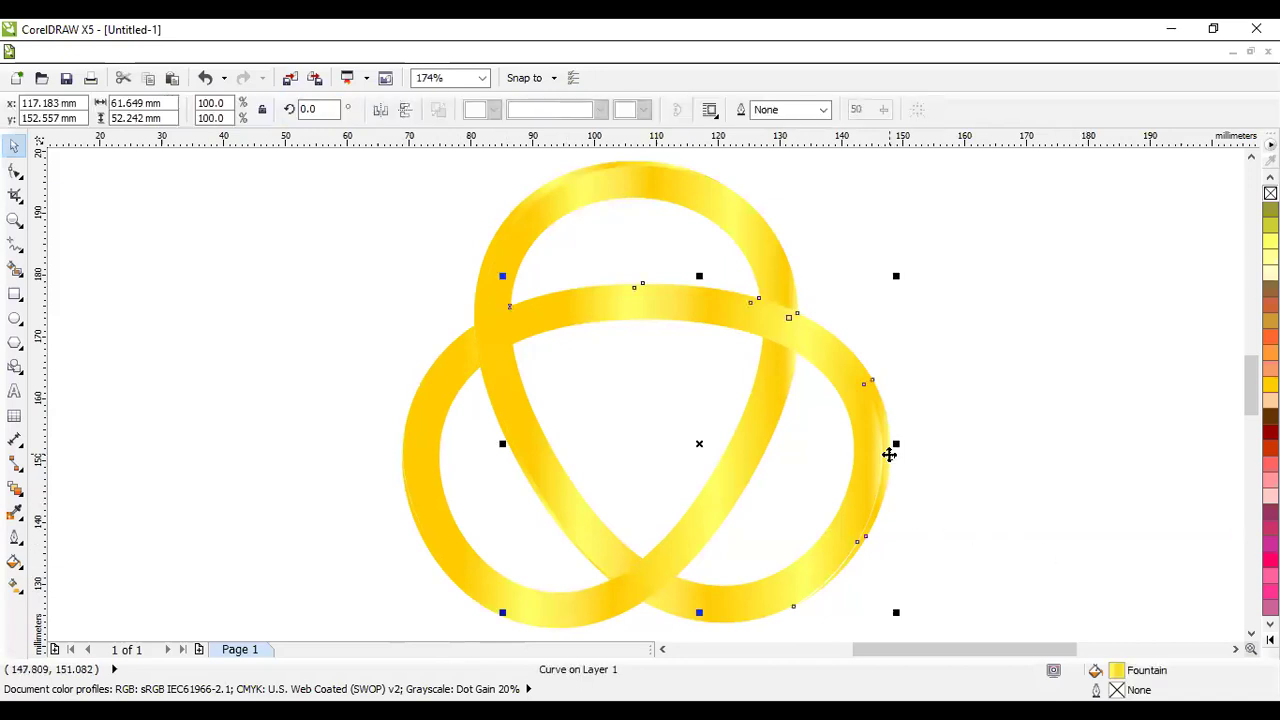
pyautogui.click(965, 481)
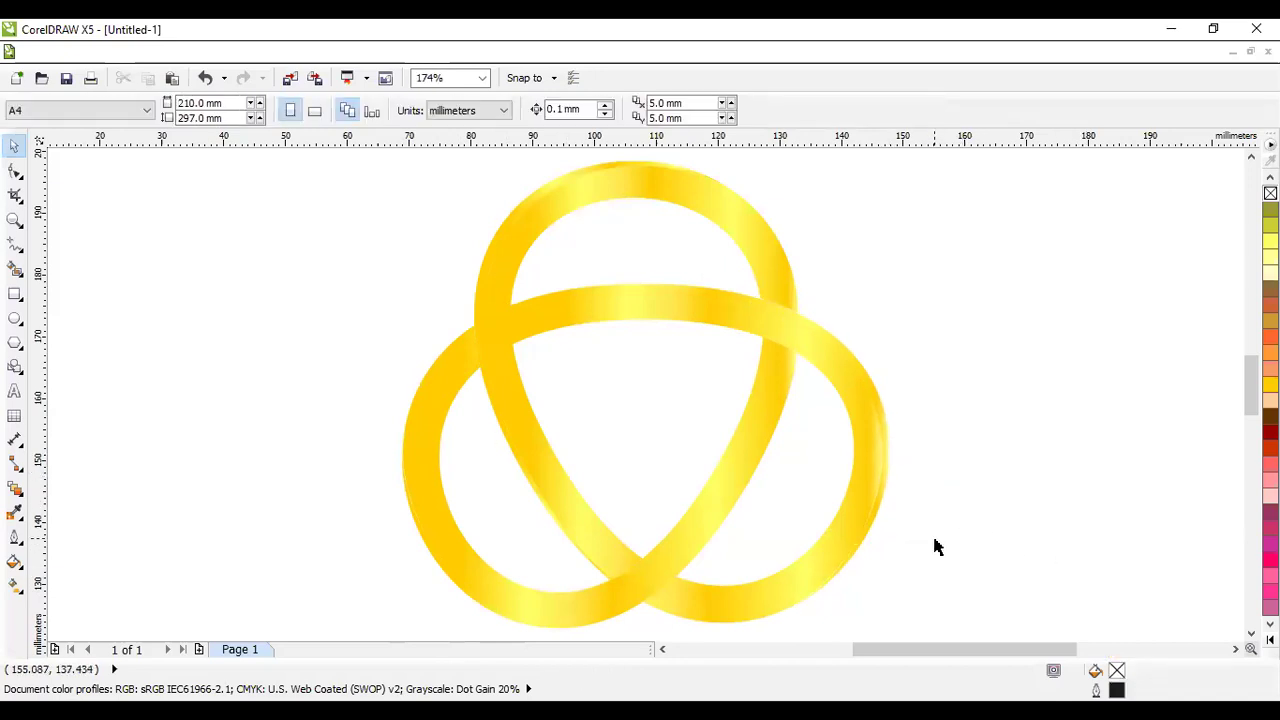
# - Inspect the gold knot's crossings and crescent edges for gaps, close up and as a whole
pyautogui.scroll(2, 936, 546)
pyautogui.scroll(-5, 936, 546)
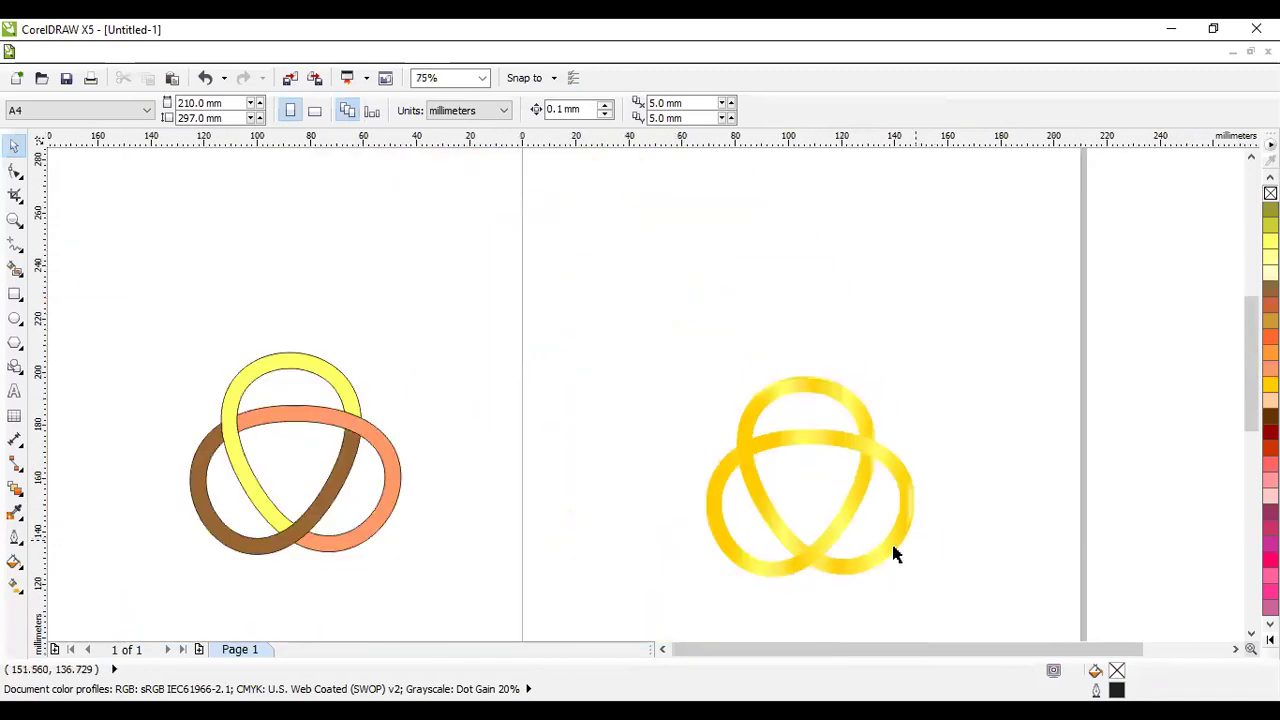
pyautogui.scroll(5, 837, 569)
pyautogui.scroll(-2, 732, 565)
pyautogui.scroll(2, 732, 565)
pyautogui.scroll(-2, 732, 565)
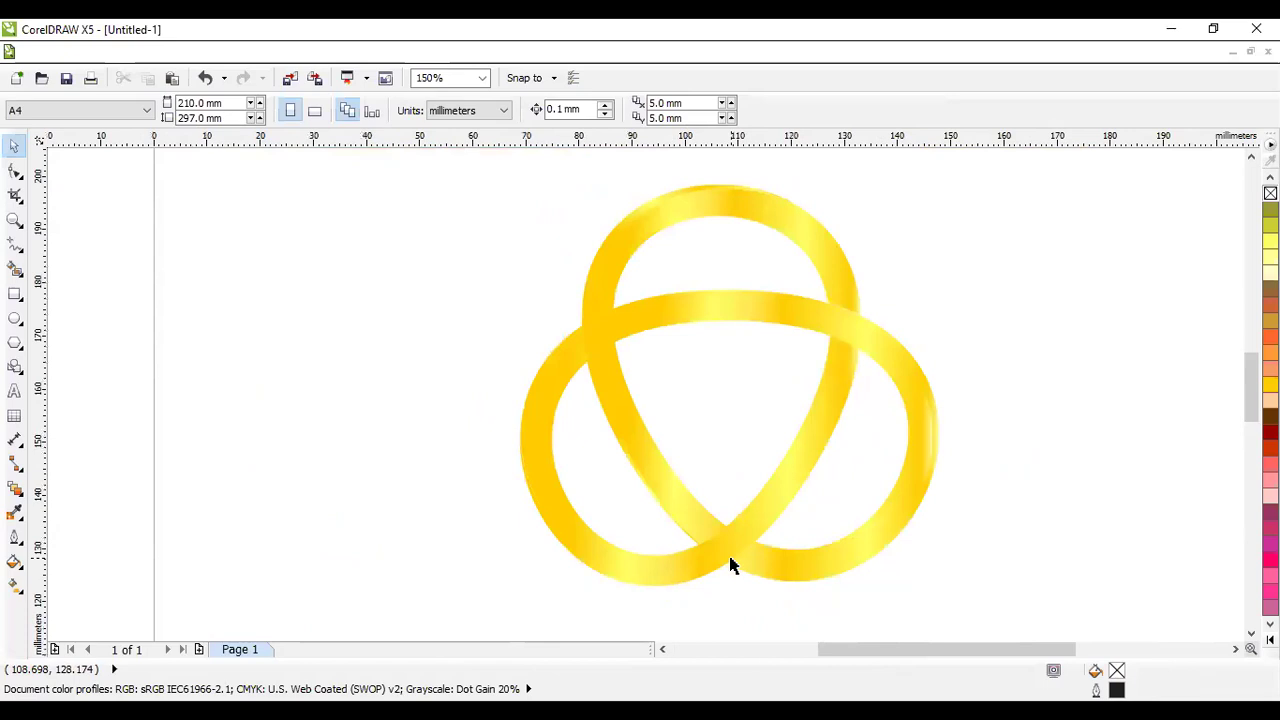
pyautogui.scroll(2, 730, 565)
pyautogui.scroll(-2, 815, 572)
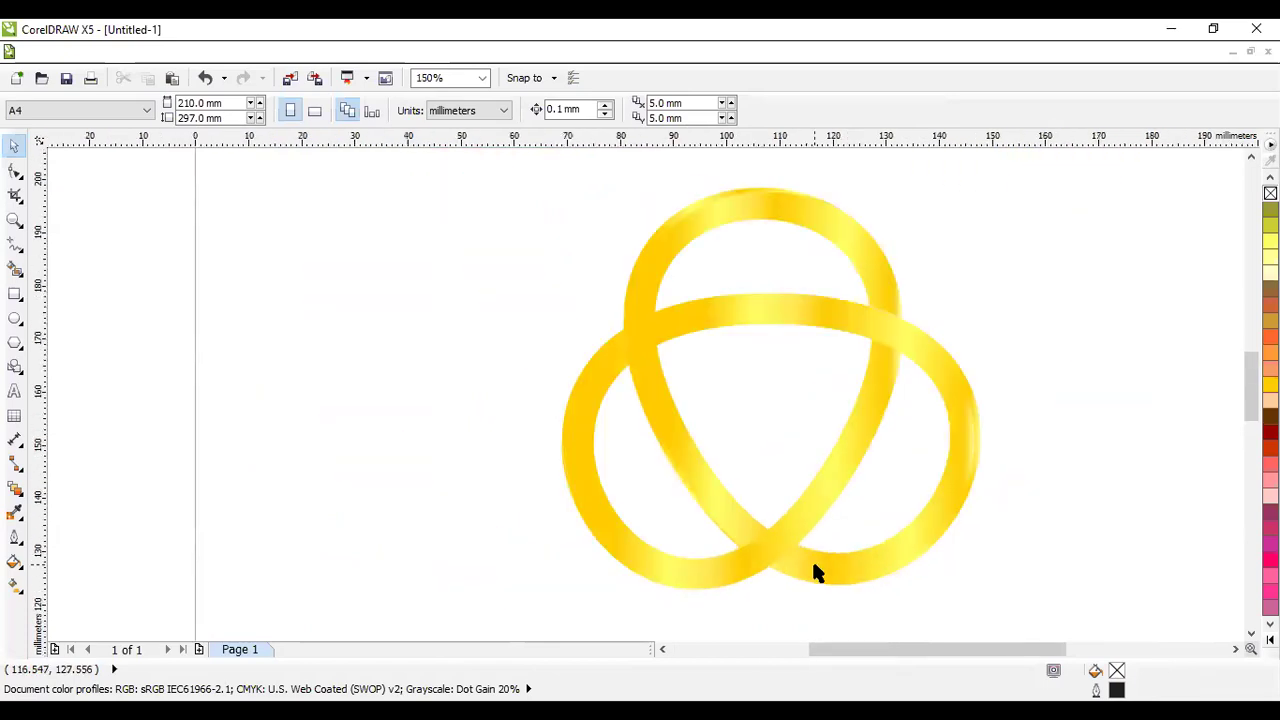
# - Draw a rectangle about 121 by 86 mm around the gold knot and centre it on the knot
pyautogui.click(15, 294)
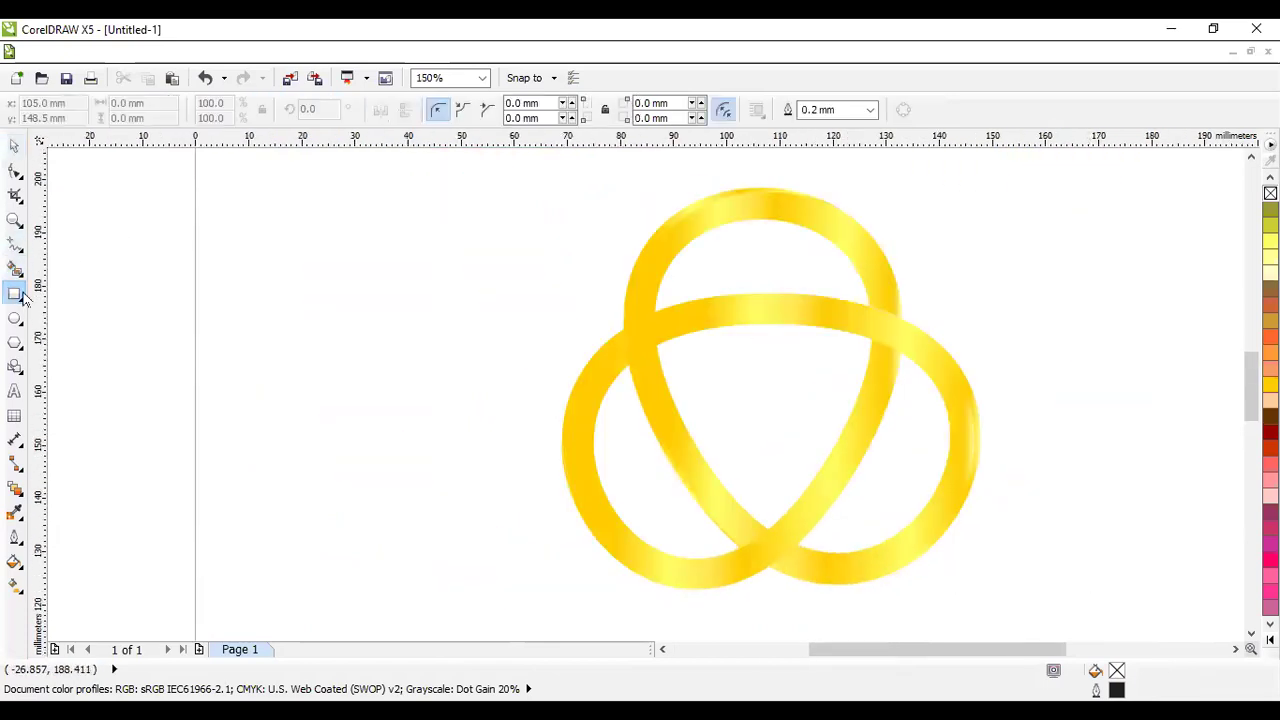
pyautogui.moveTo(476, 158); pyautogui.dragTo(1117, 612)
pyautogui.press('space')
pyautogui.moveTo(1034, 286); pyautogui.dragTo(1003, 286)
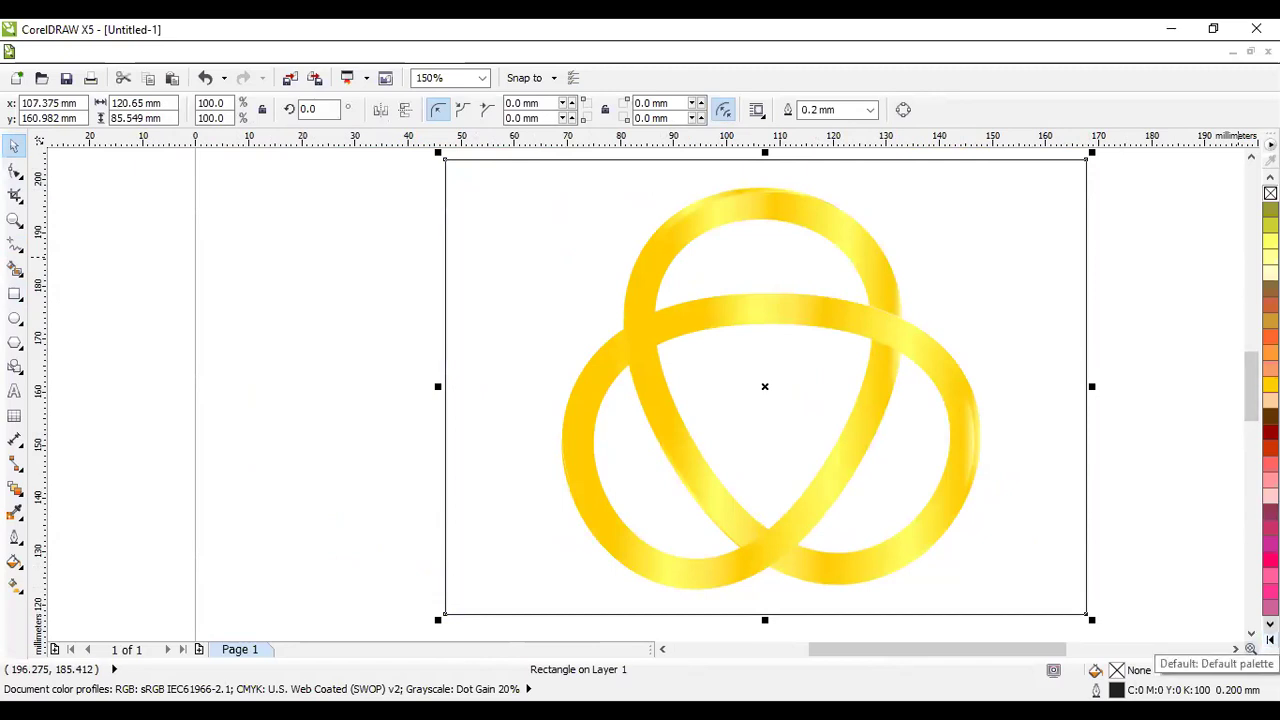
# - Set up a custom fountain fill for the background rectangle, running from black to dark grey
pyautogui.press('F11')
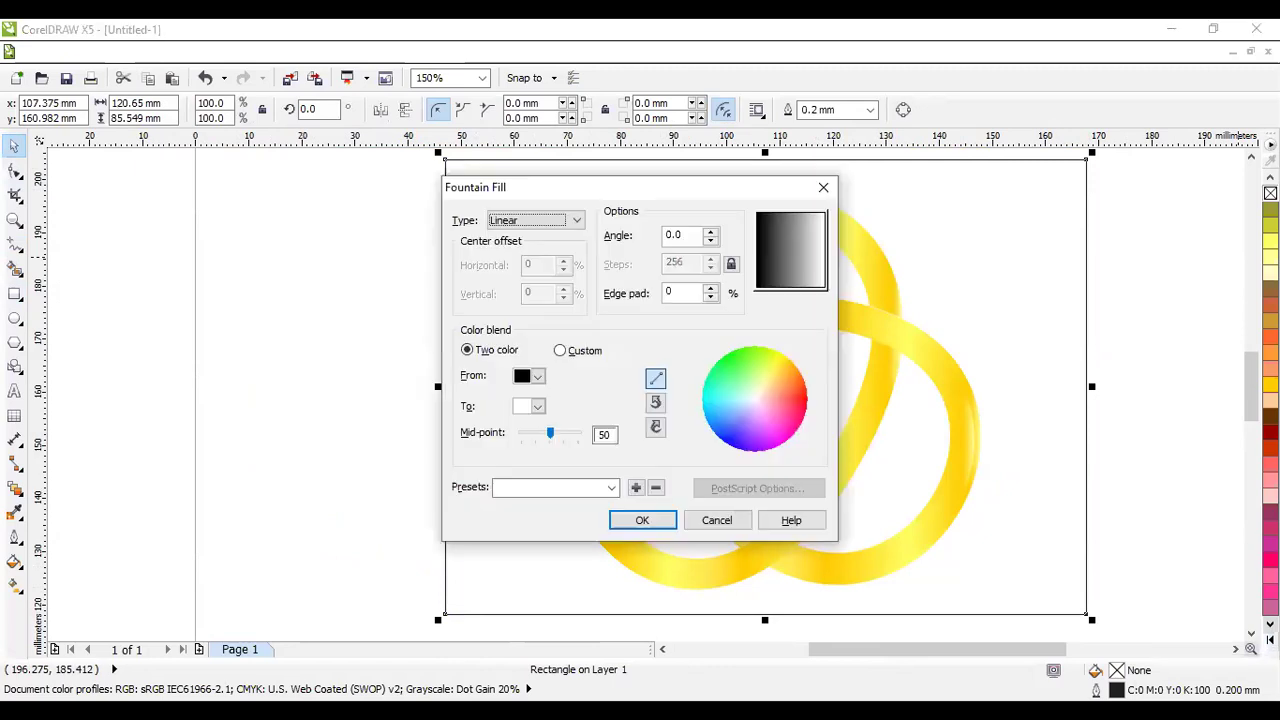
pyautogui.click(561, 351)
pyautogui.scroll(-2, 808, 390)
pyautogui.scroll(-2, 808, 392)
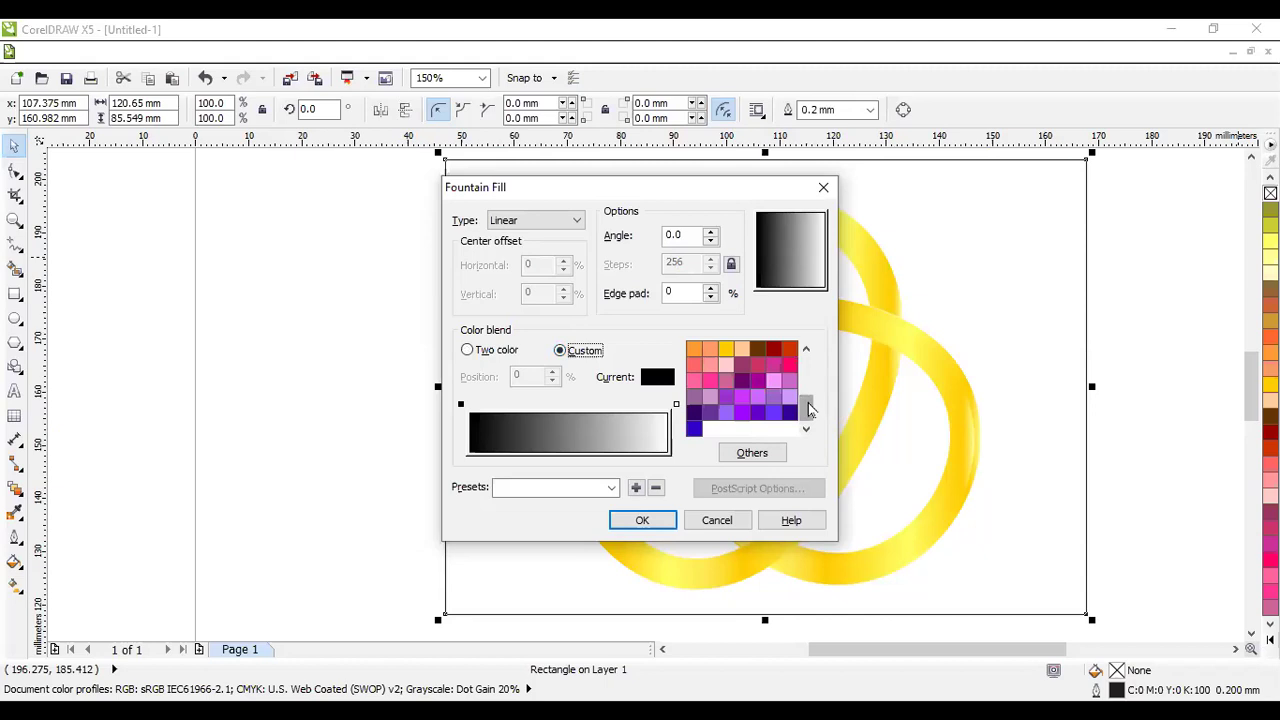
pyautogui.scroll(4, 808, 405)
pyautogui.click(806, 429)
pyautogui.click(806, 429)
pyautogui.click(676, 406)
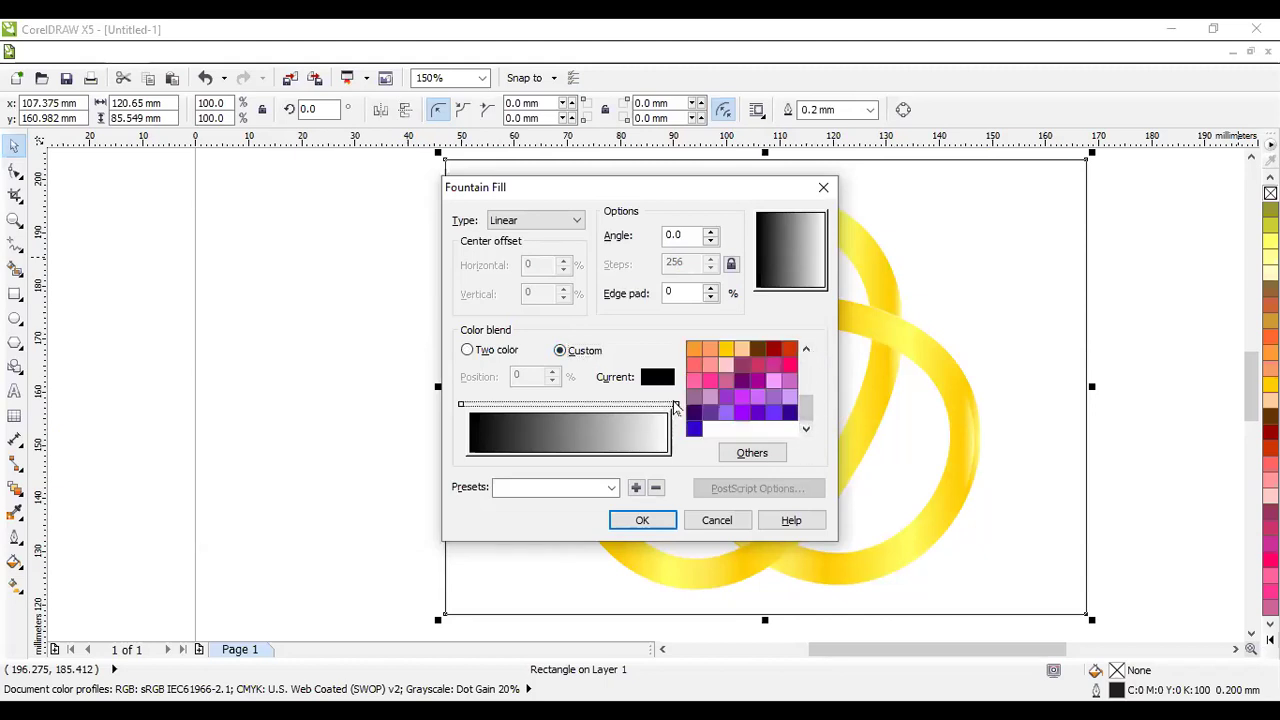
pyautogui.click(676, 406)
pyautogui.moveTo(808, 414); pyautogui.dragTo(812, 362)
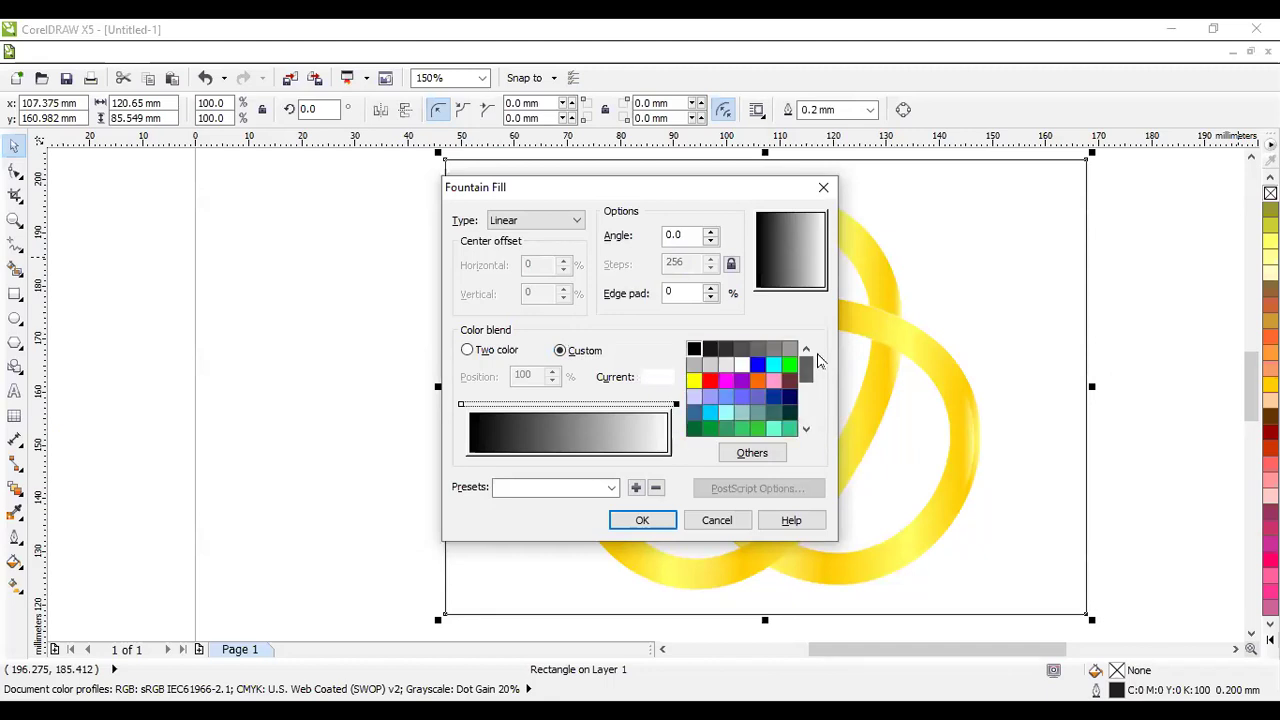
pyautogui.click(754, 350)
# - Change the fountain fill type to Radial and apply it to the background rectangle
pyautogui.click(545, 221)
pyautogui.click(515, 249)
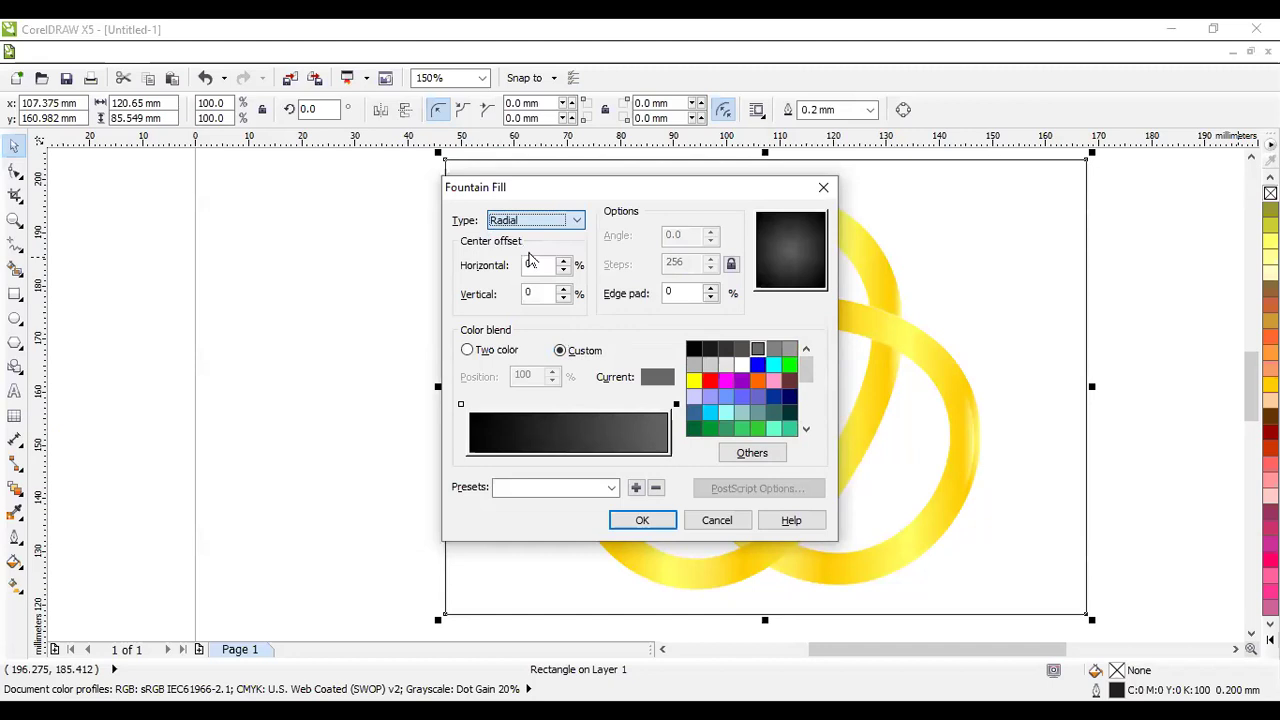
pyautogui.click(642, 520)
# - Remove the background rectangle's outline and send it behind the knot
pyautogui.rightClick(1270, 193)
pyautogui.hotkey('shift', 'pagedown')
pyautogui.click(1149, 309)
# - Zoom to the background rectangle, preview the finished artwork full screen and return to the drawing
pyautogui.click(1026, 301)
pyautogui.hotkey('shift', 'F2')
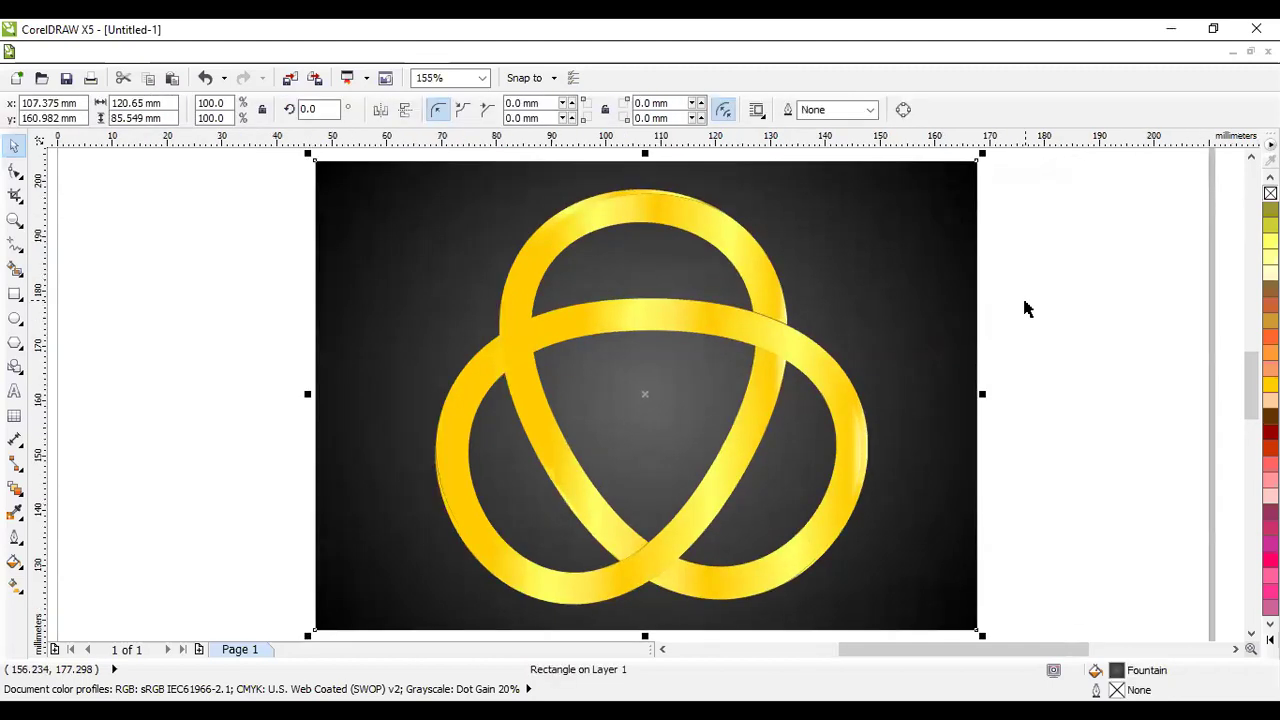
pyautogui.press('F9')
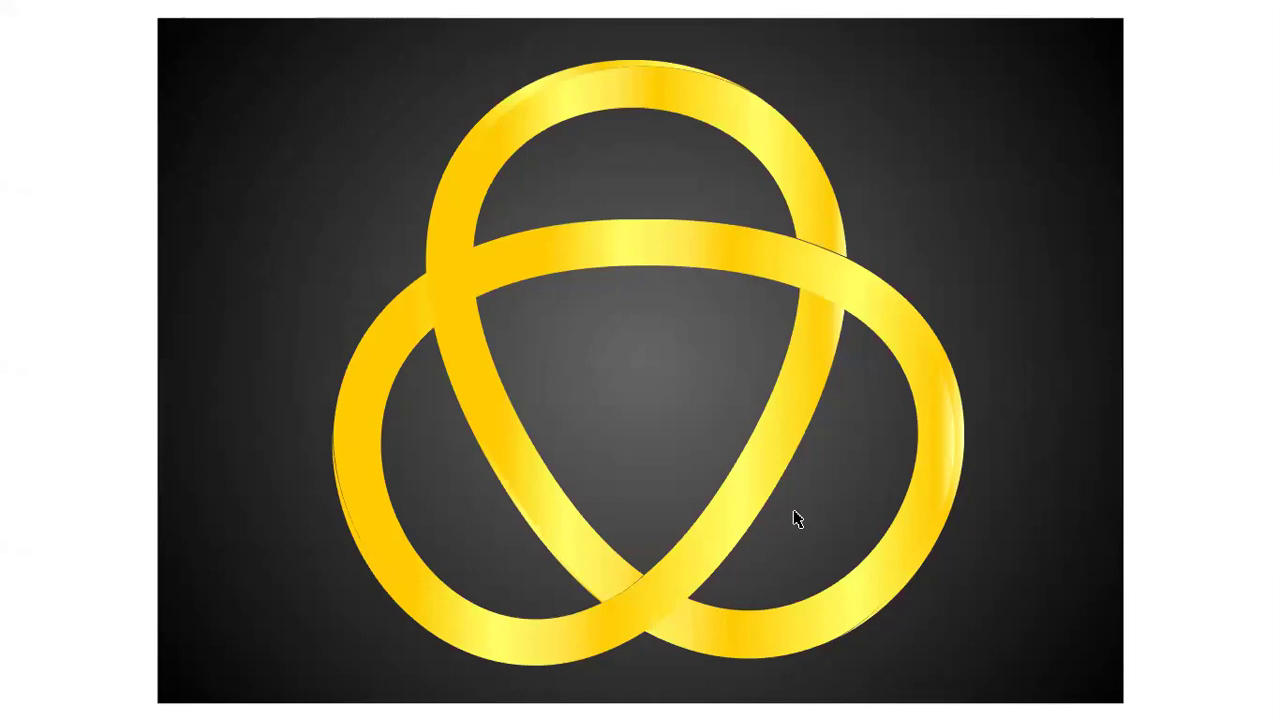
pyautogui.click(829, 586)
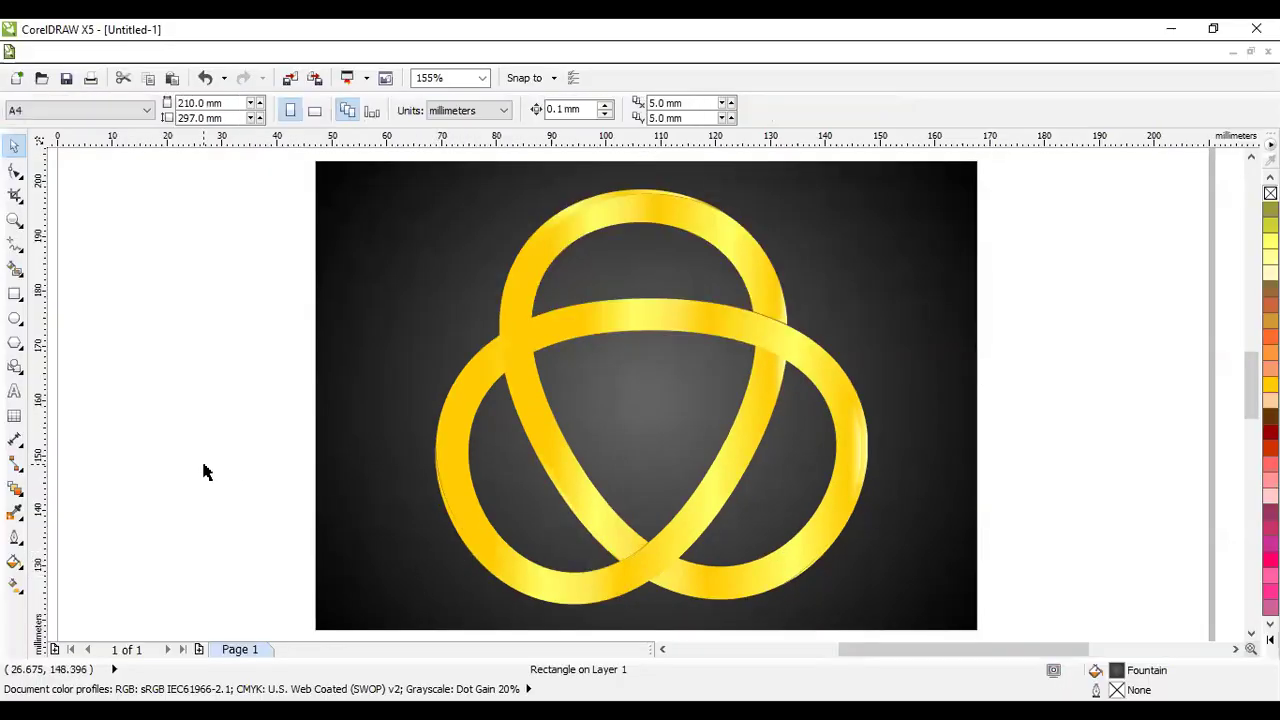
# - Nudge the knot's lower-left gold strand in 0.1 mm increments until it sits 0.1 mm higher over its edge crescent
pyautogui.click(479, 562)
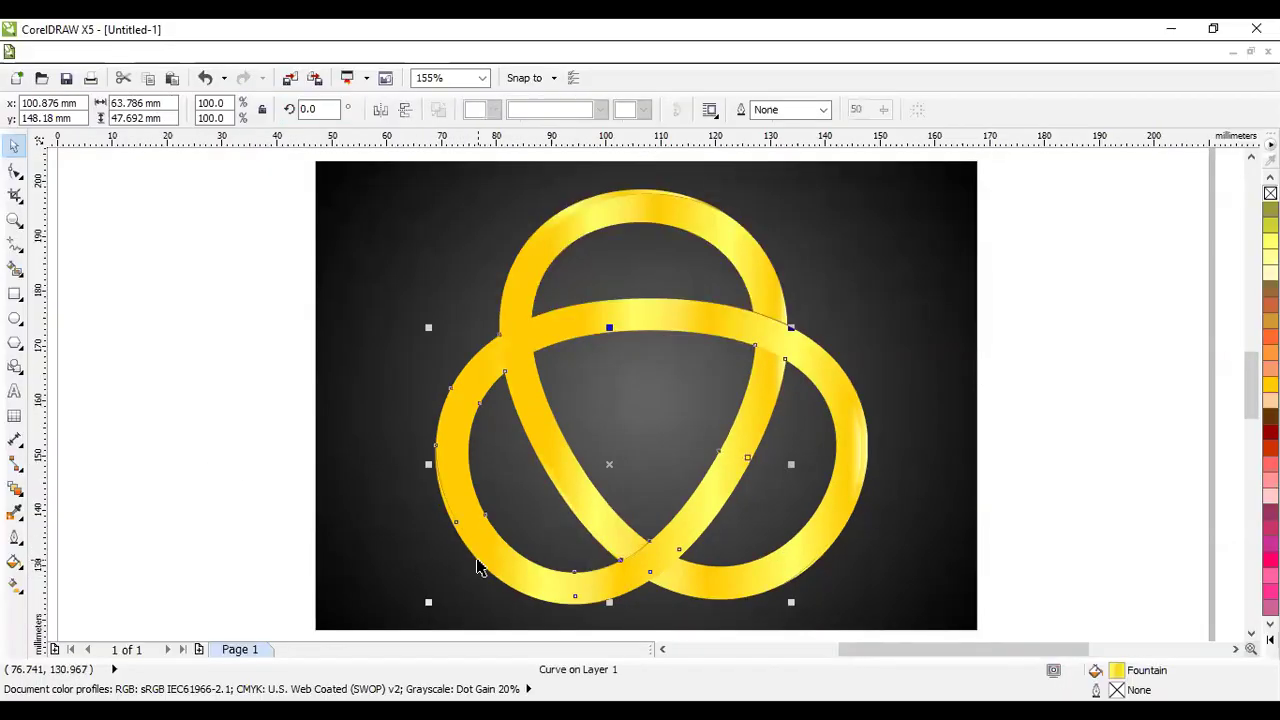
pyautogui.moveTo(479, 567); pyautogui.dragTo(477, 568)
pyautogui.press('Right')
pyautogui.press('Right')
pyautogui.press('Right')
pyautogui.press('Right')
pyautogui.press('Right')
pyautogui.press('Right')
pyautogui.press('Down')
pyautogui.press('Left')
pyautogui.press('Left')
pyautogui.press('Left')
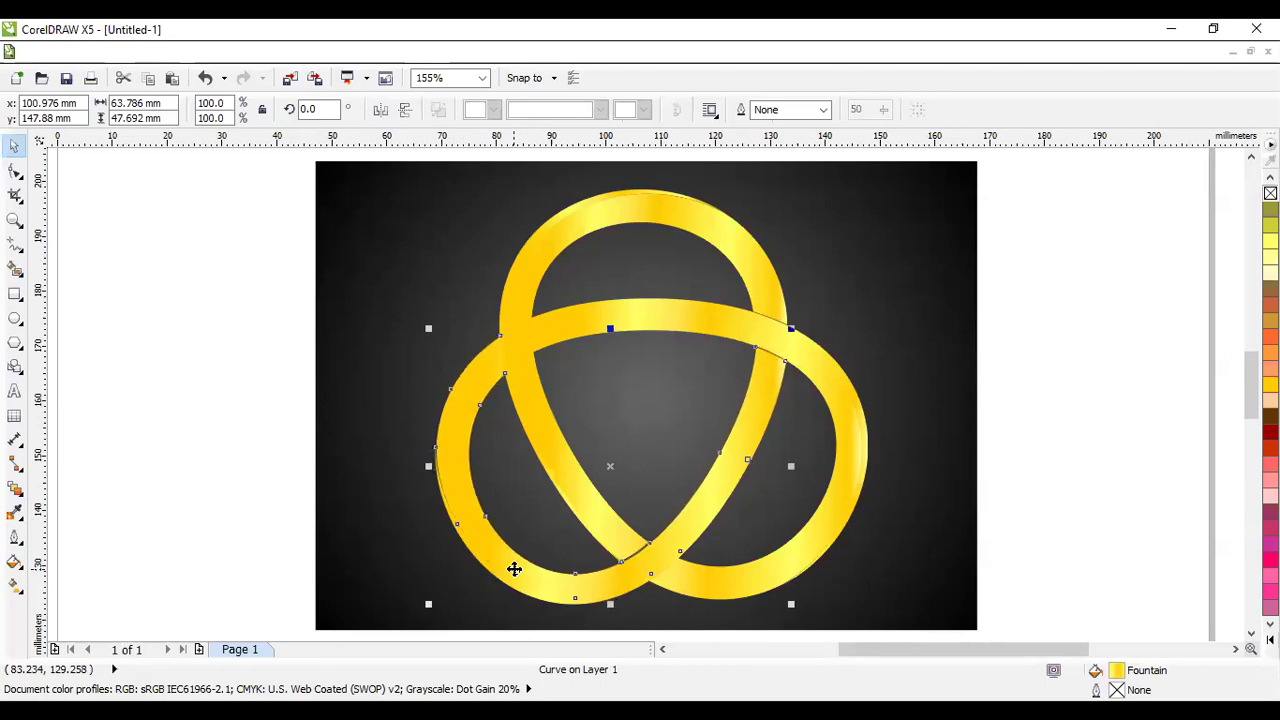
pyautogui.press('Up')
pyautogui.press('Up')
pyautogui.press('Up')
pyautogui.press('Up')
pyautogui.press('Left')
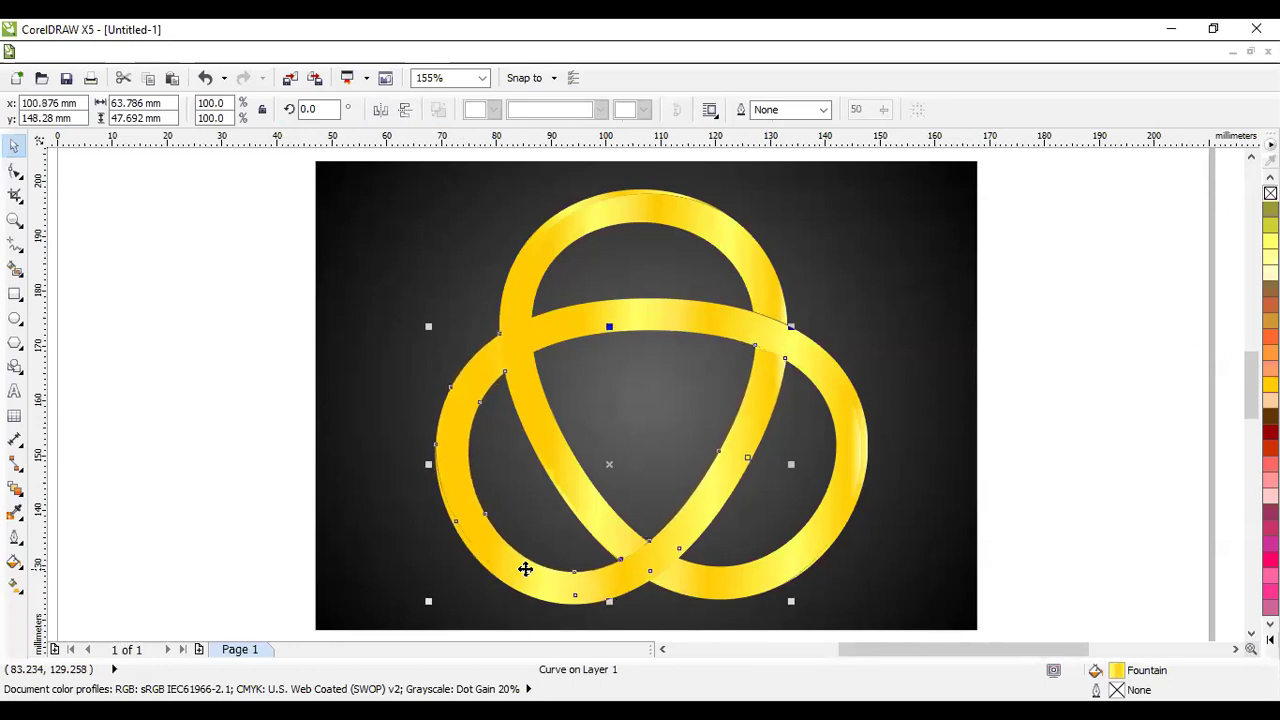
pyautogui.click(951, 557)
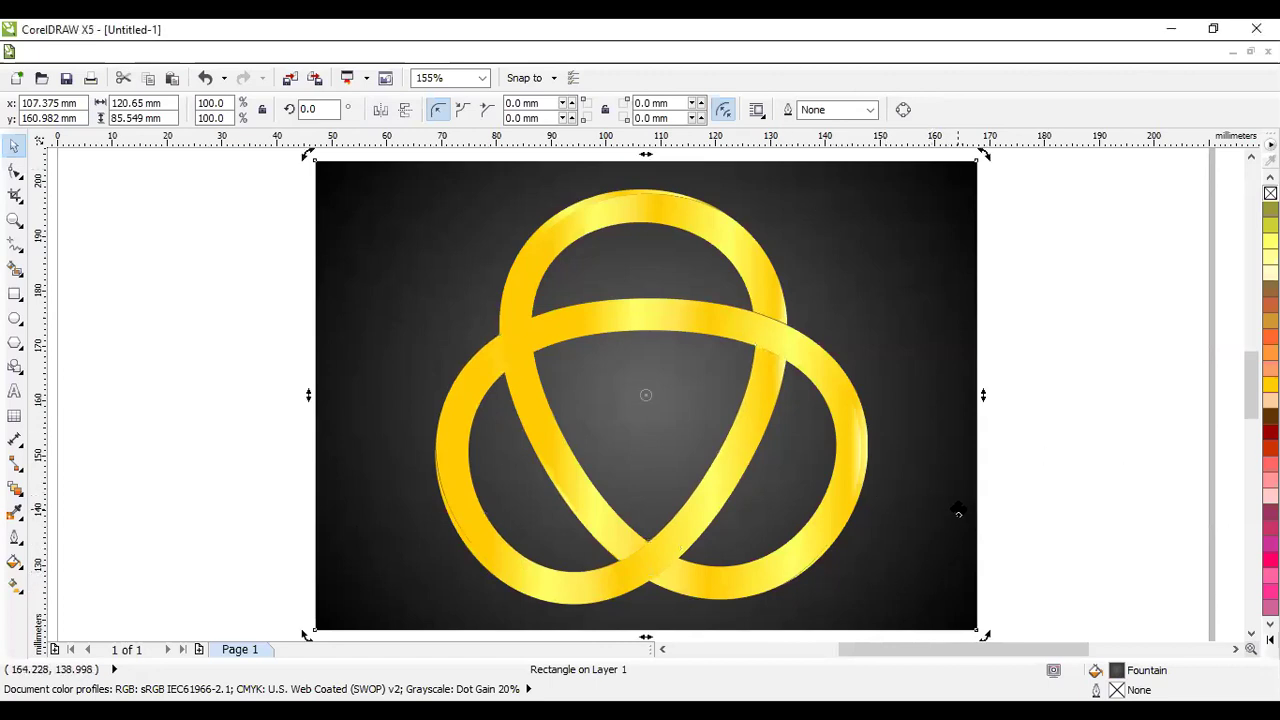
pyautogui.click(1080, 477)
pyautogui.click(955, 478)
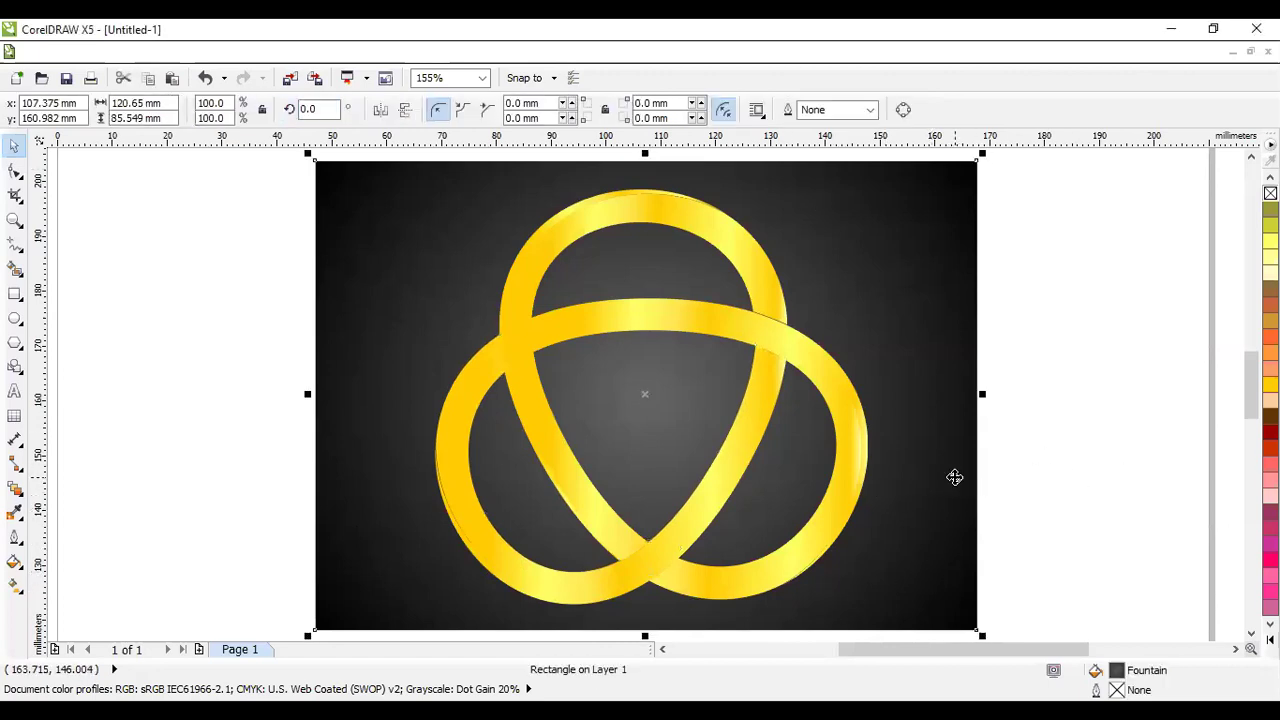
# - Set the linear gold fountain fill's angle to 90 degrees on the edge crescents of all three strands
pyautogui.click(866, 468)
pyautogui.keyDown('shift'); pyautogui.click(510, 588); pyautogui.keyUp('shift')
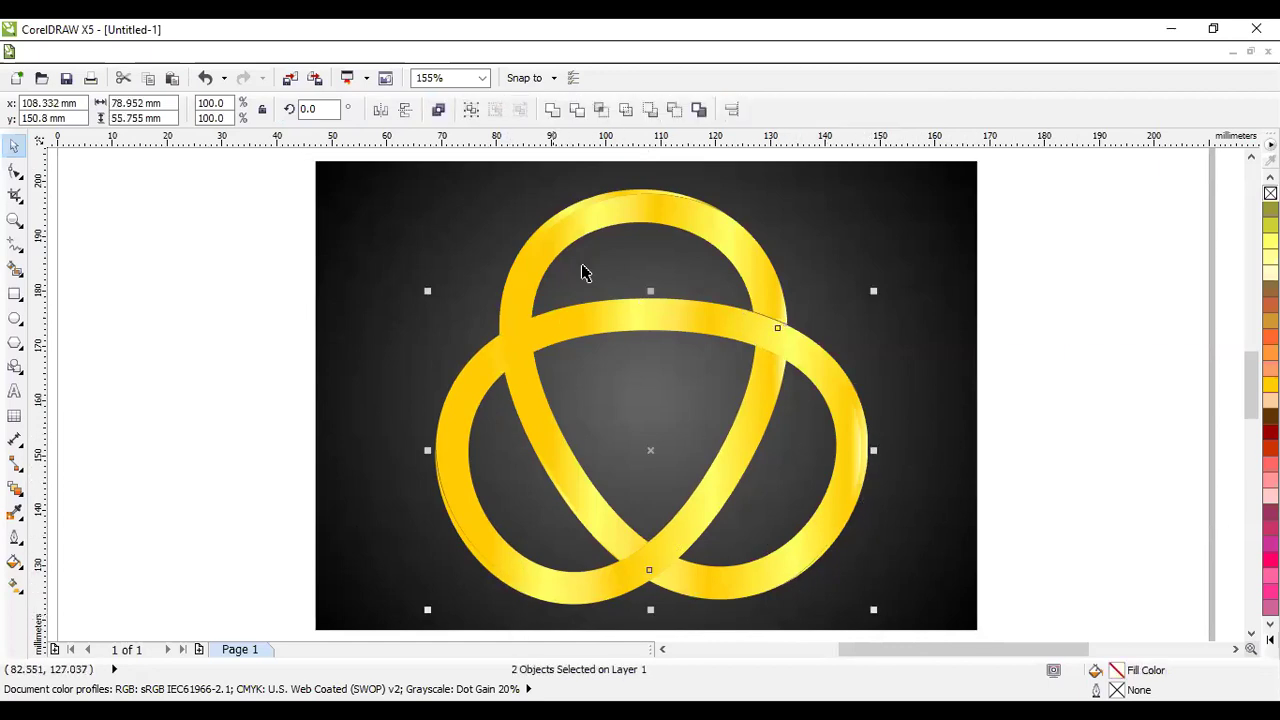
pyautogui.keyDown('shift'); pyautogui.click(563, 218); pyautogui.keyUp('shift')
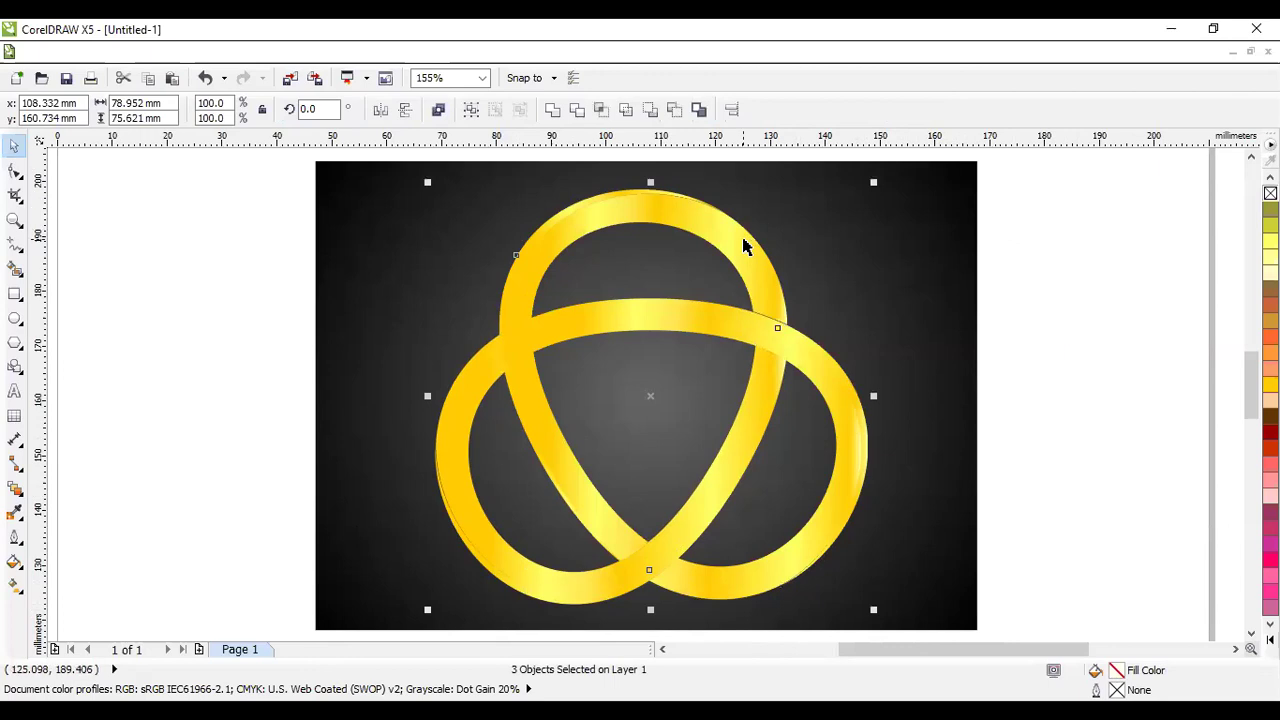
pyautogui.click(14, 560)
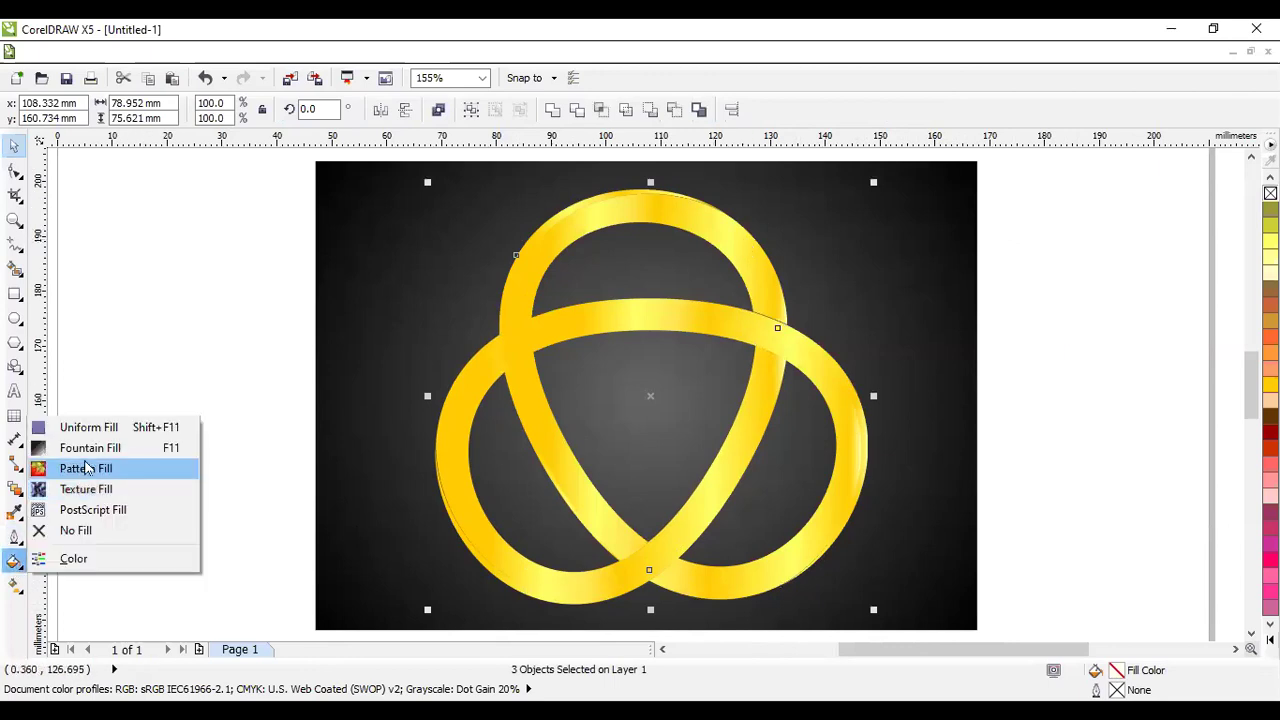
pyautogui.click(104, 452)
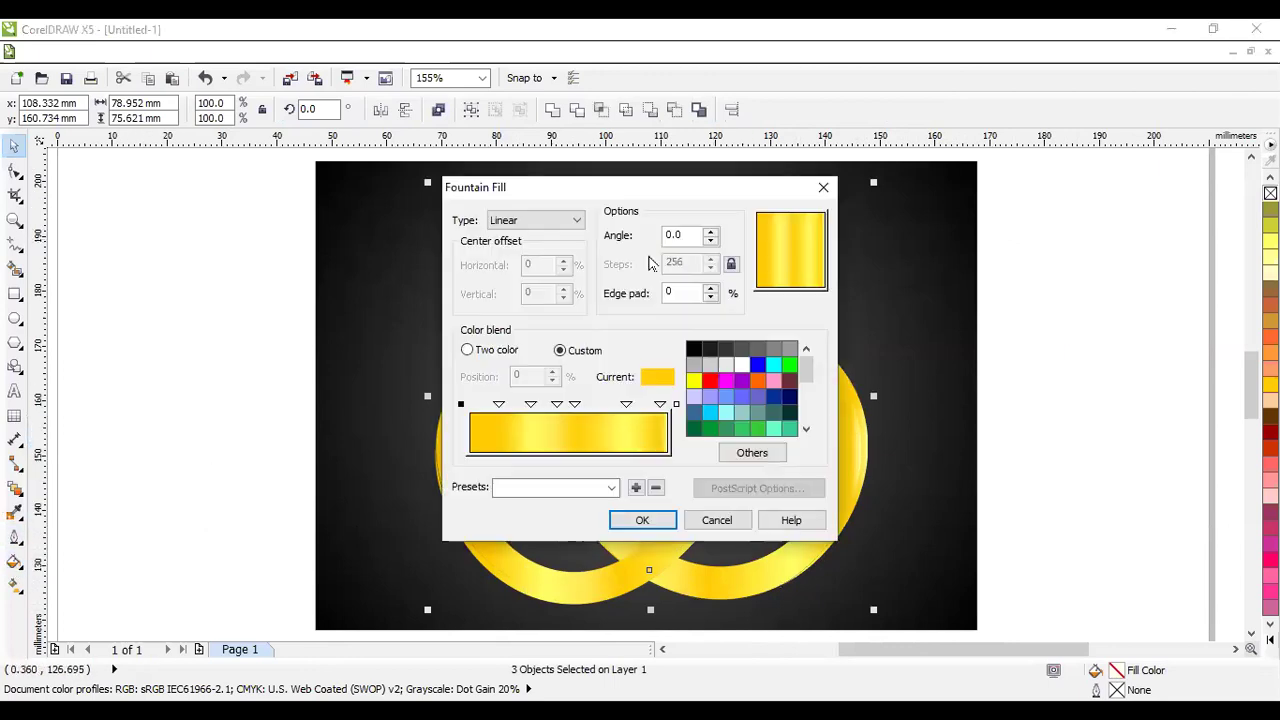
pyautogui.doubleClick(668, 235)
pyautogui.write('9')
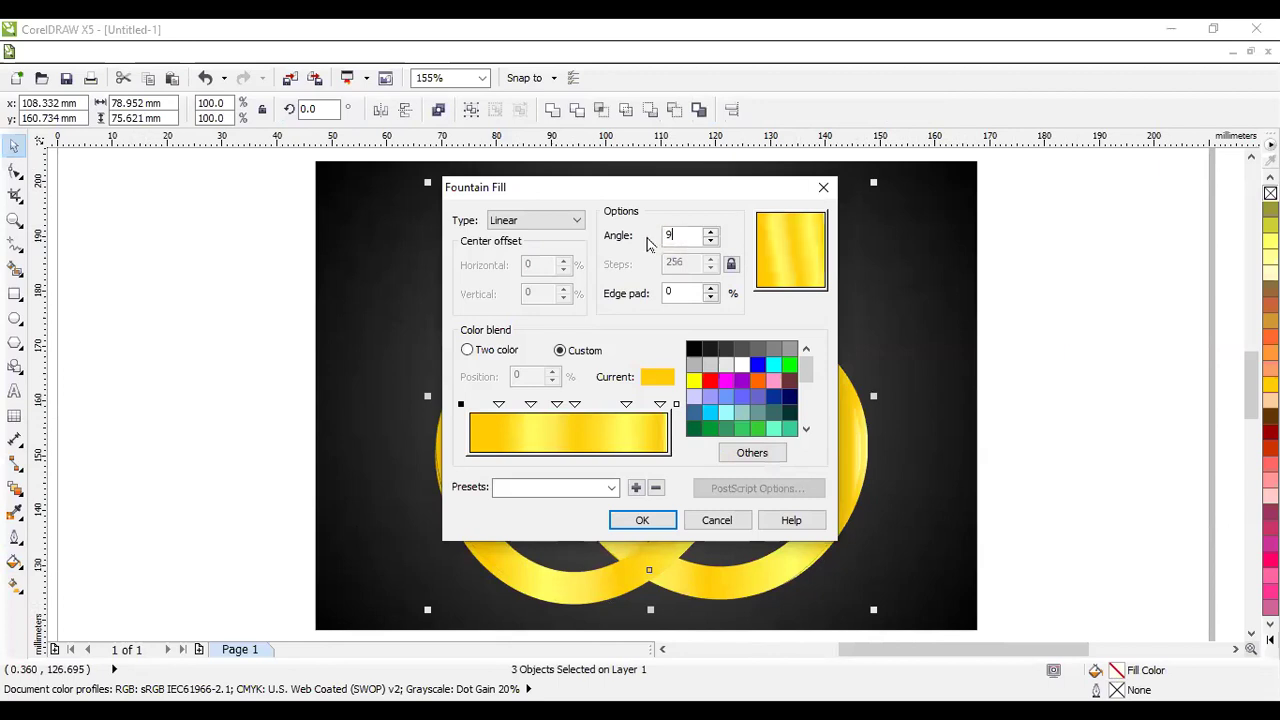
pyautogui.write('0')
pyautogui.click(642, 520)
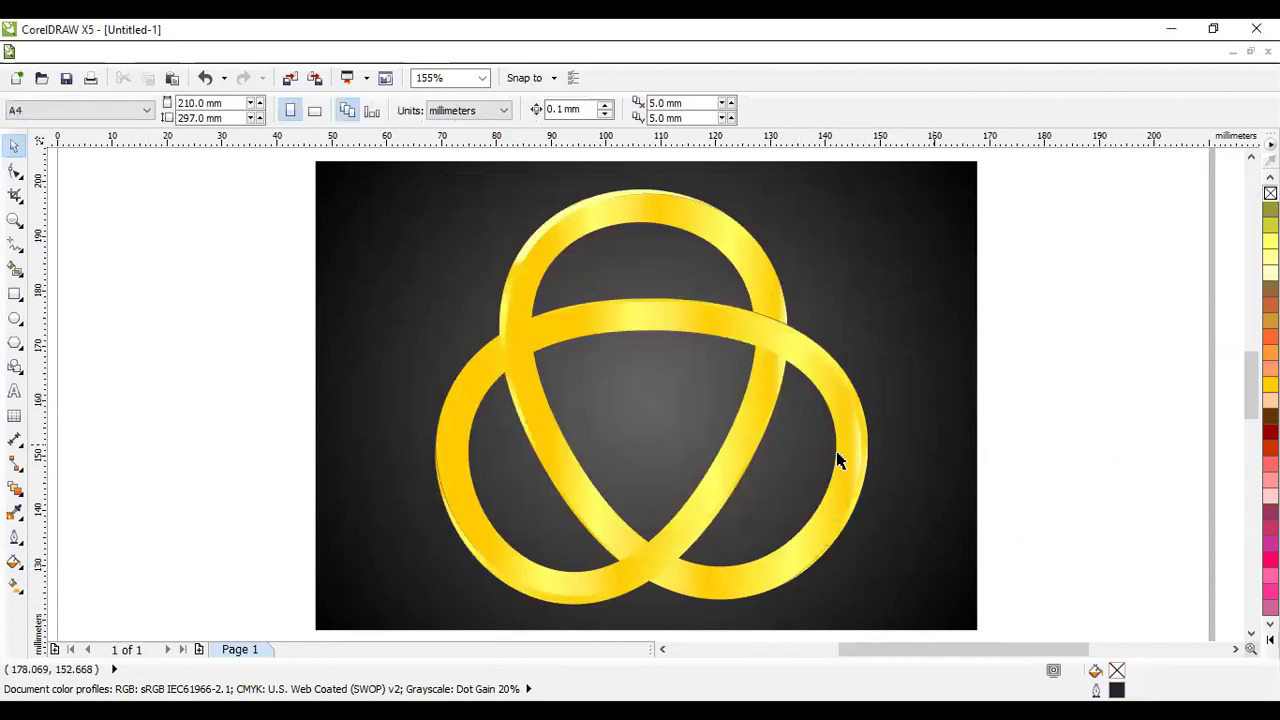
pyautogui.scroll(2, 603, 605)
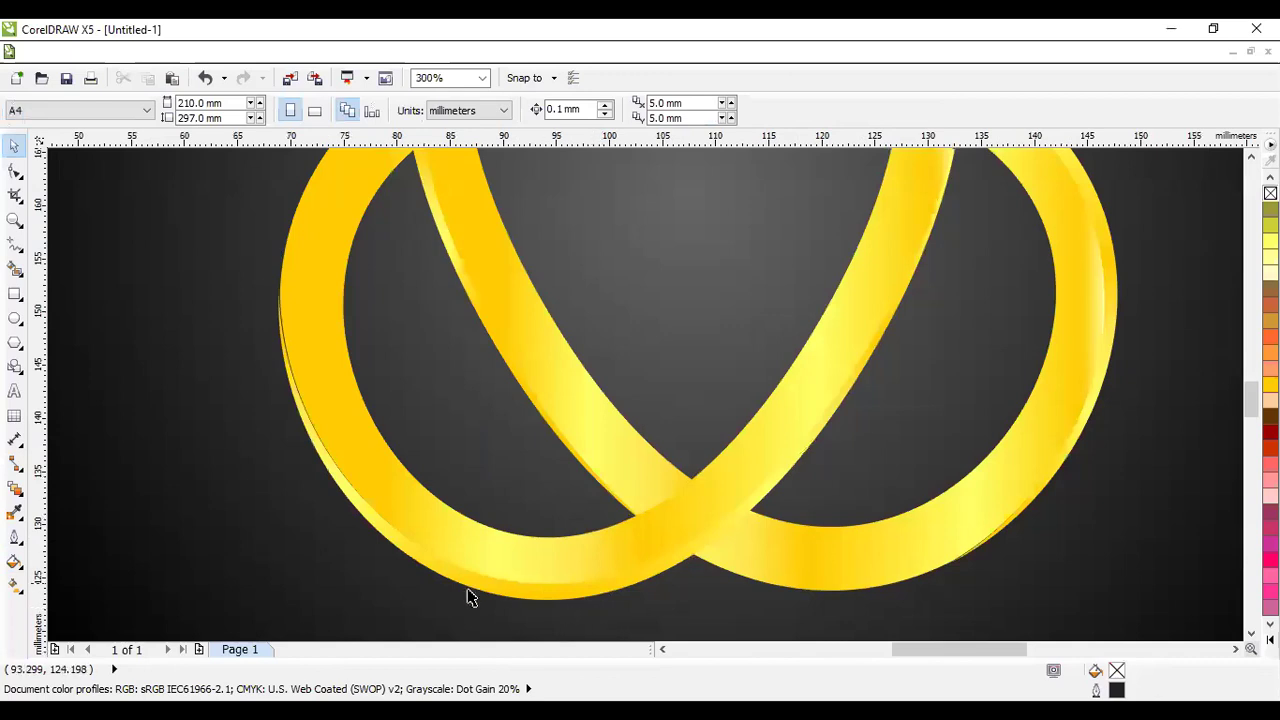
pyautogui.scroll(-2, 590, 585)
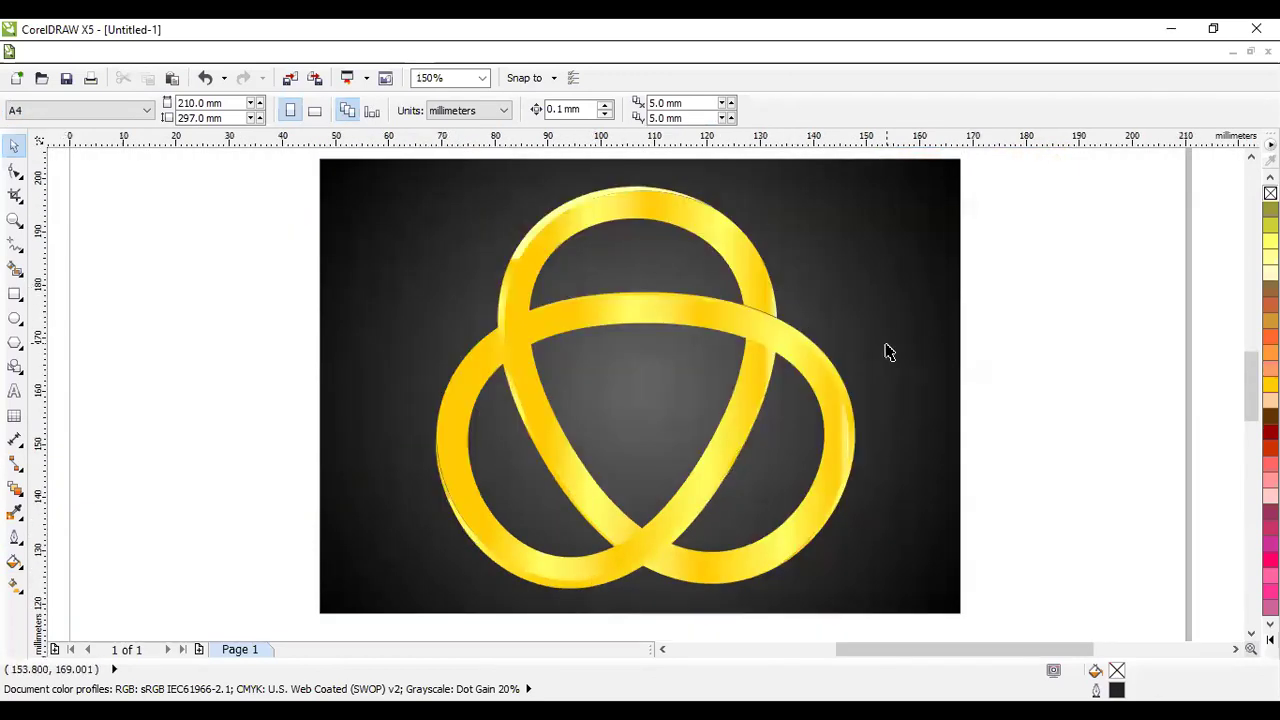
# - Move the grouped flat-coloured knot beside the right edge of the dark background rectangle and frame the two knots together
pyautogui.scroll(-1, 986, 386)
pyautogui.moveTo(163, 272); pyautogui.dragTo(395, 512)
pyautogui.moveTo(165, 217); pyautogui.dragTo(414, 520)
pyautogui.moveTo(422, 361); pyautogui.dragTo(1168, 364)
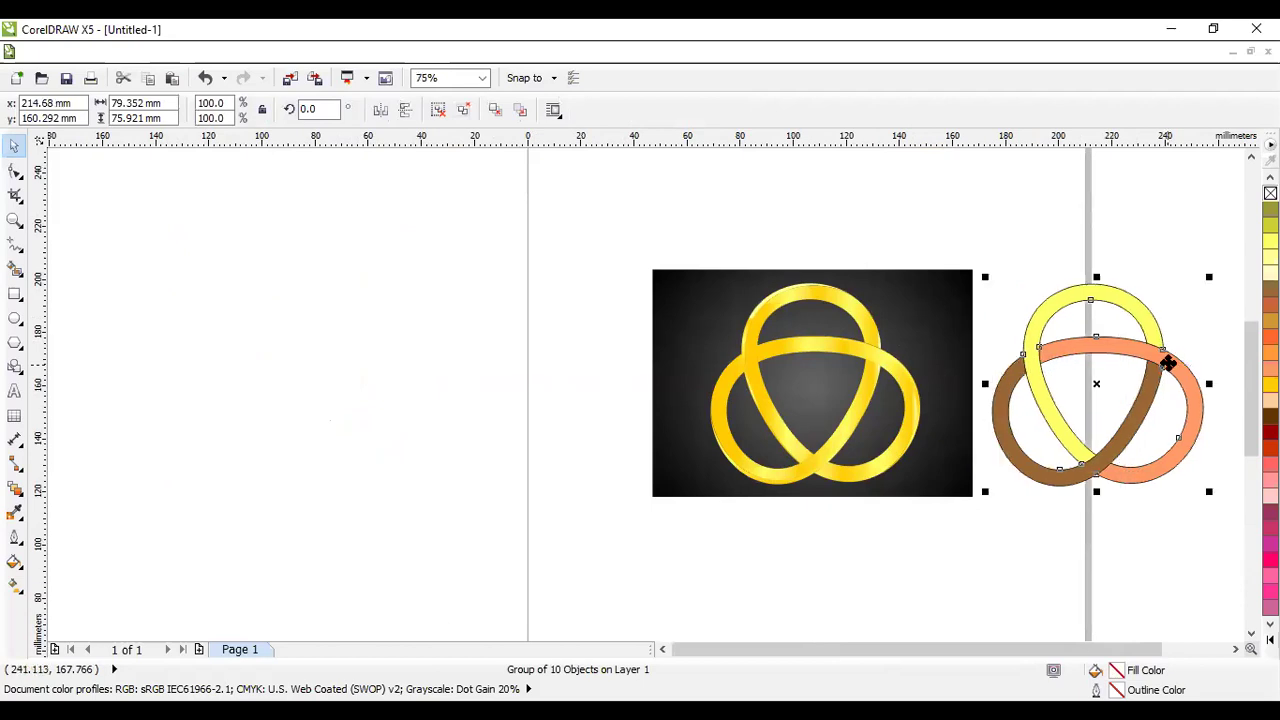
pyautogui.click(1186, 330)
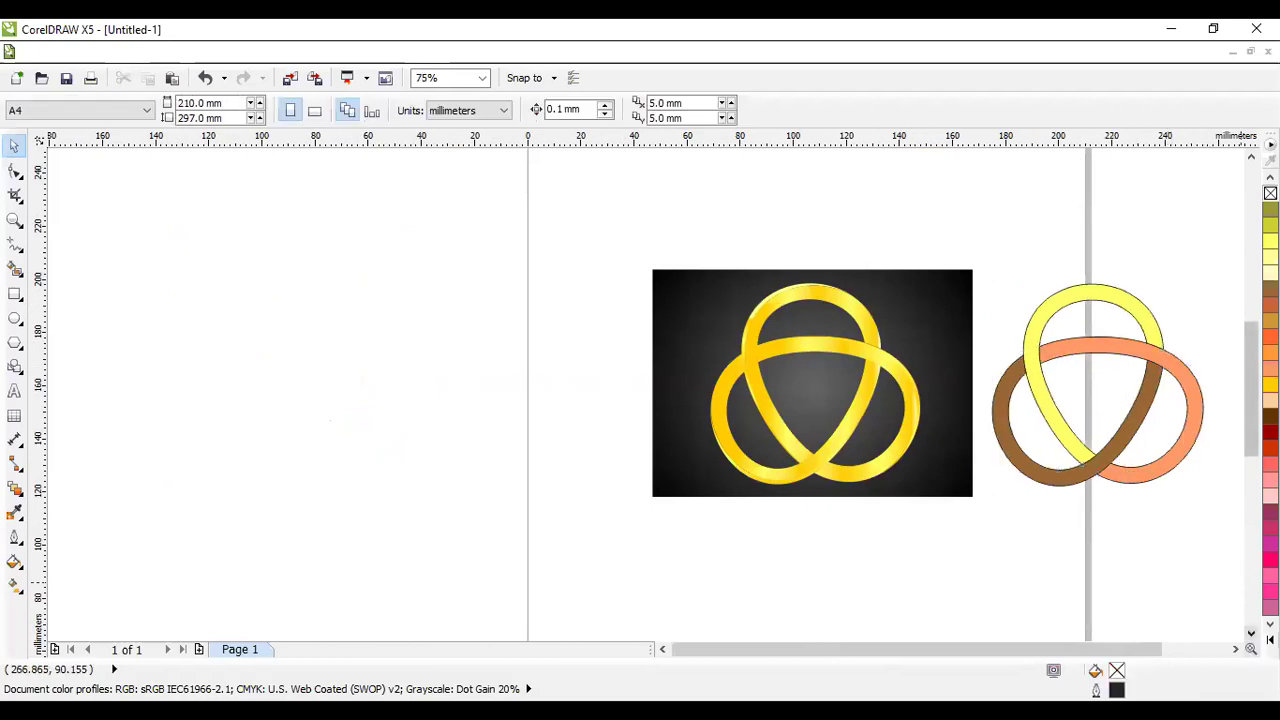
pyautogui.hscroll(2, 1238, 650)
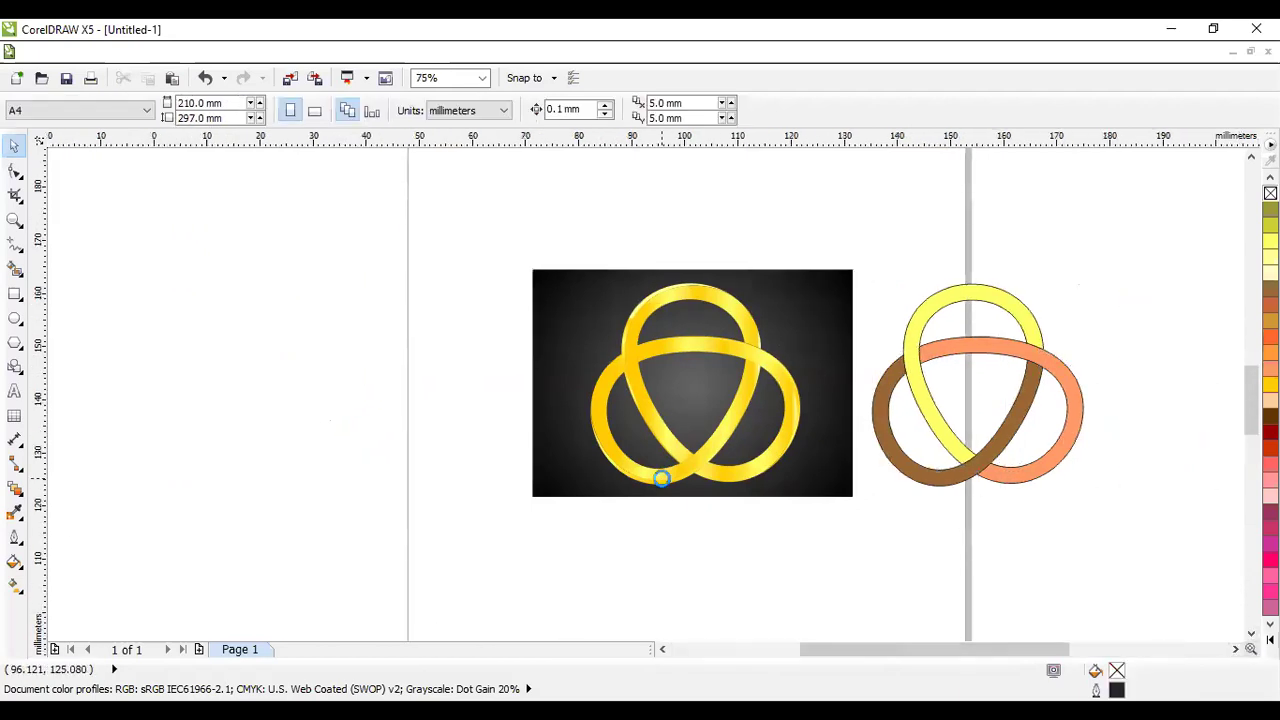
pyautogui.scroll(2, 665, 475)
pyautogui.scroll(3, 980, 224)
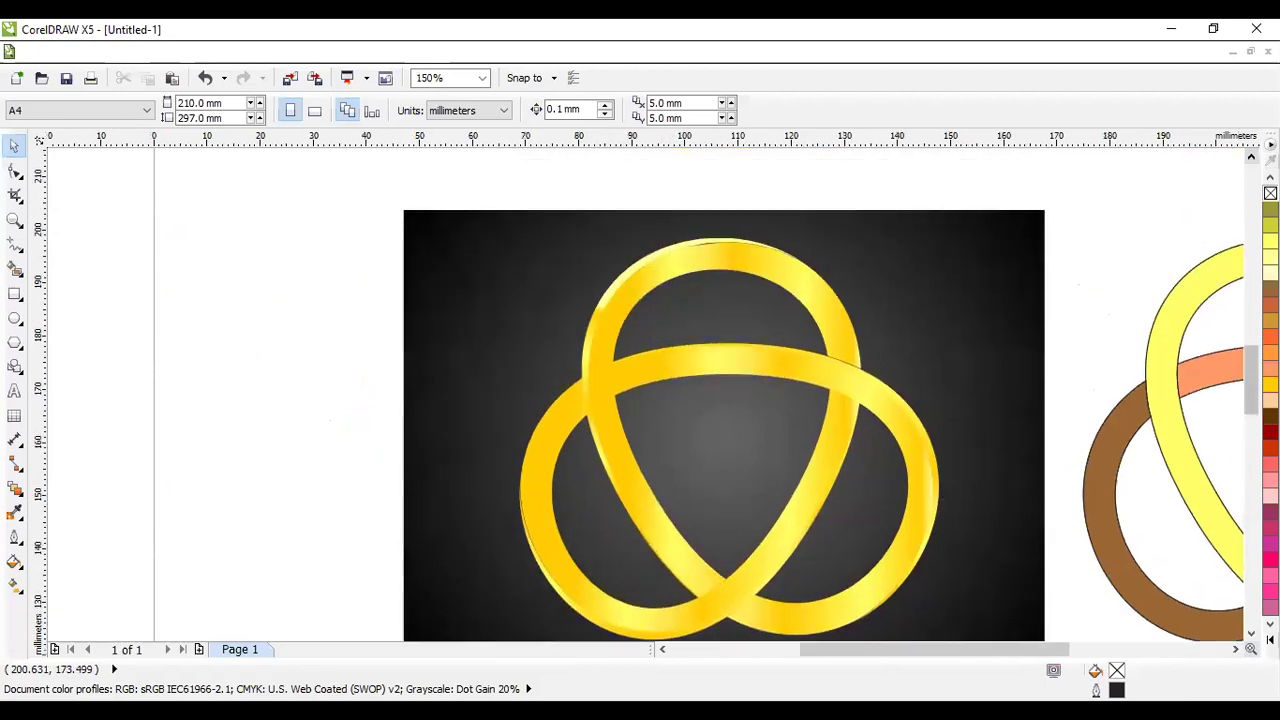